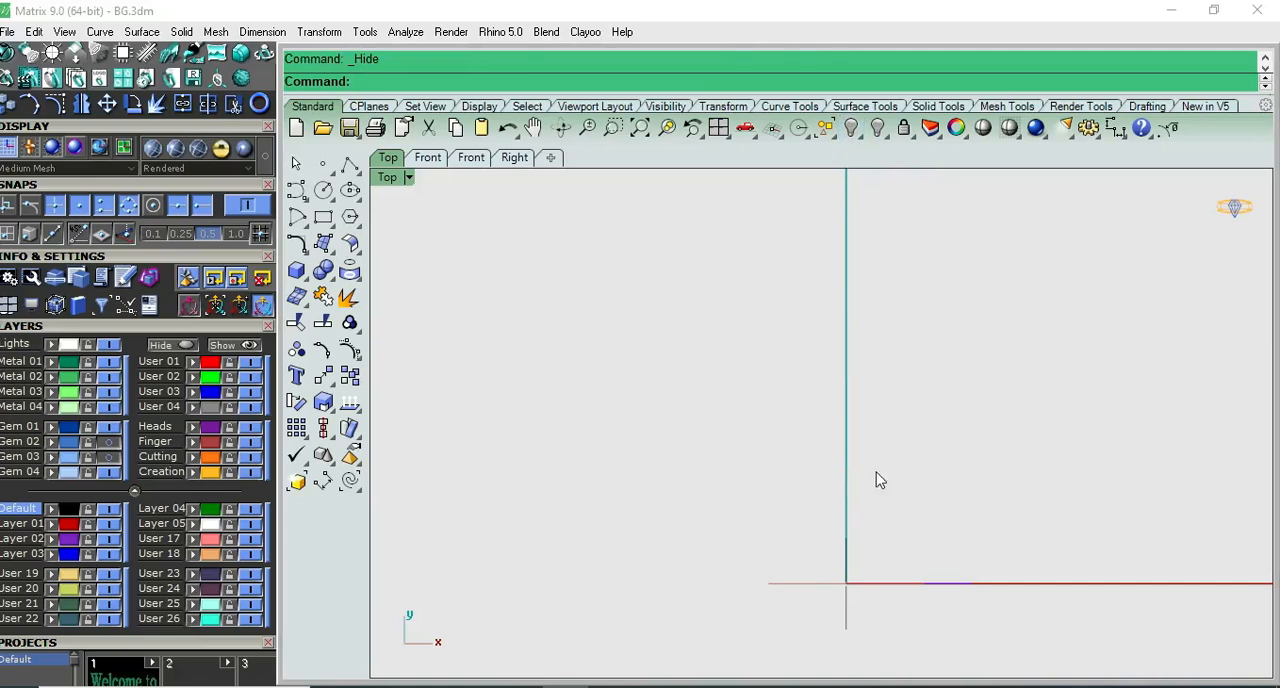
# - Offset the finger circle outward in Front view to form the ring's outer profile
pyautogui.moveTo(860, 468); pyautogui.dragTo(813, 460, button='right')
pyautogui.click(843, 376)
pyautogui.scroll(4, 843, 380)
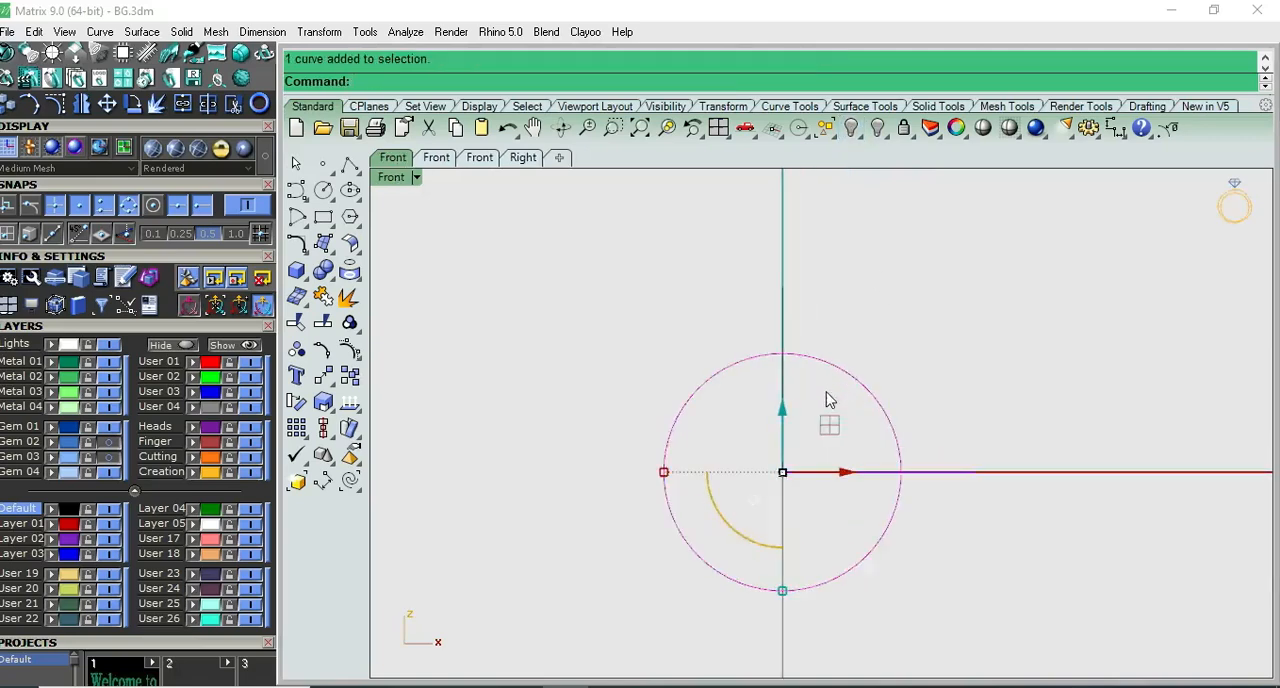
pyautogui.scroll(-4, 849, 346)
pyautogui.moveTo(902, 367); pyautogui.dragTo(815, 370, button='right')
pyautogui.click(792, 381)
pyautogui.scroll(2, 793, 387)
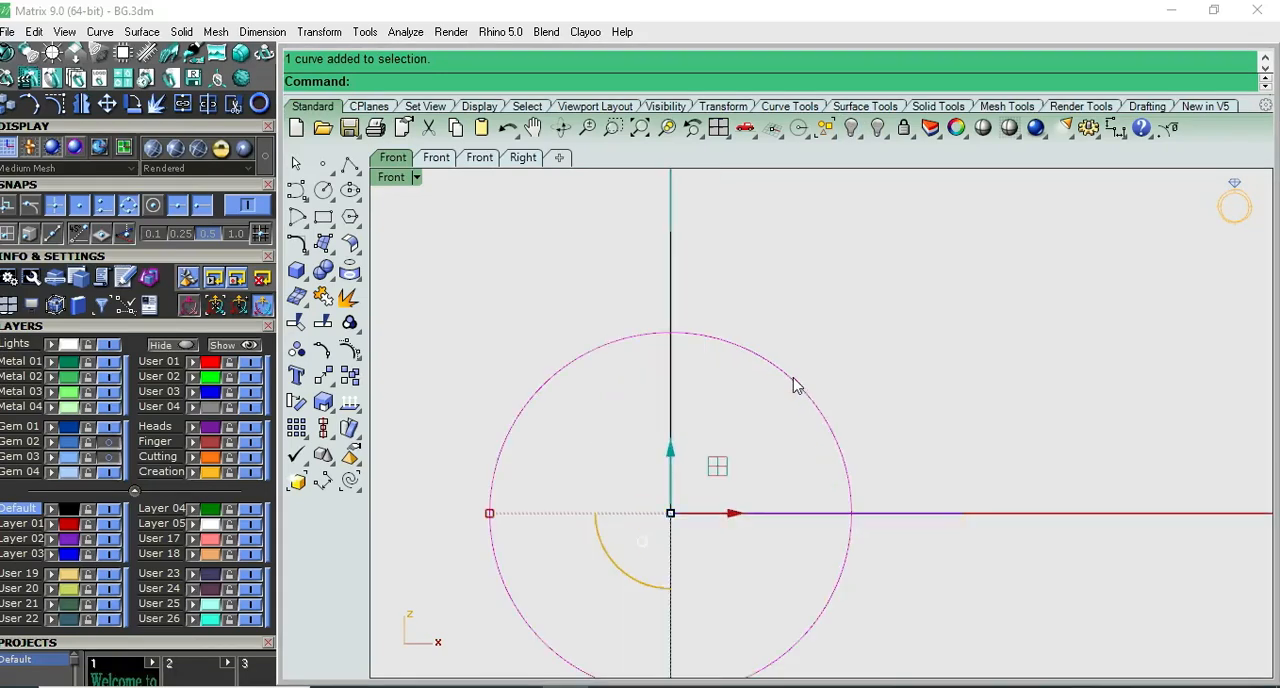
pyautogui.rightClick(835, 299)
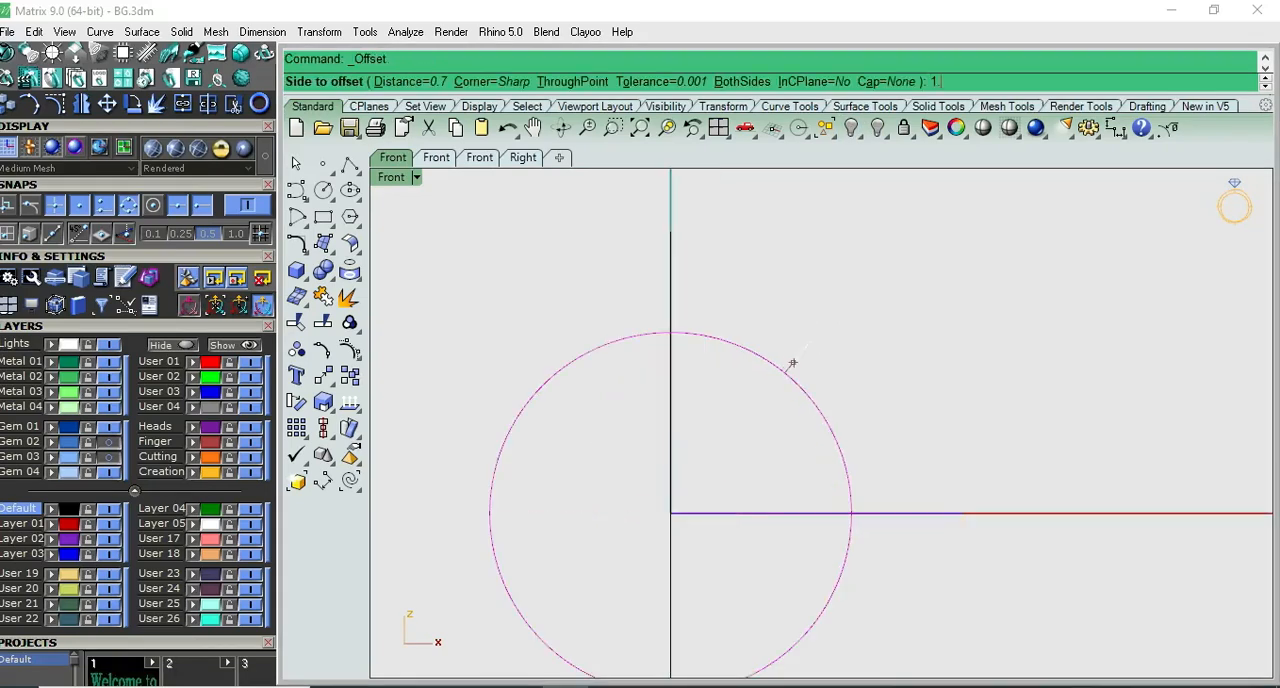
pyautogui.click(812, 370)
pyautogui.click(810, 354)
# - Shift the outer circle upward by 0.3 mm relative to the finger circle
pyautogui.click(670, 451)
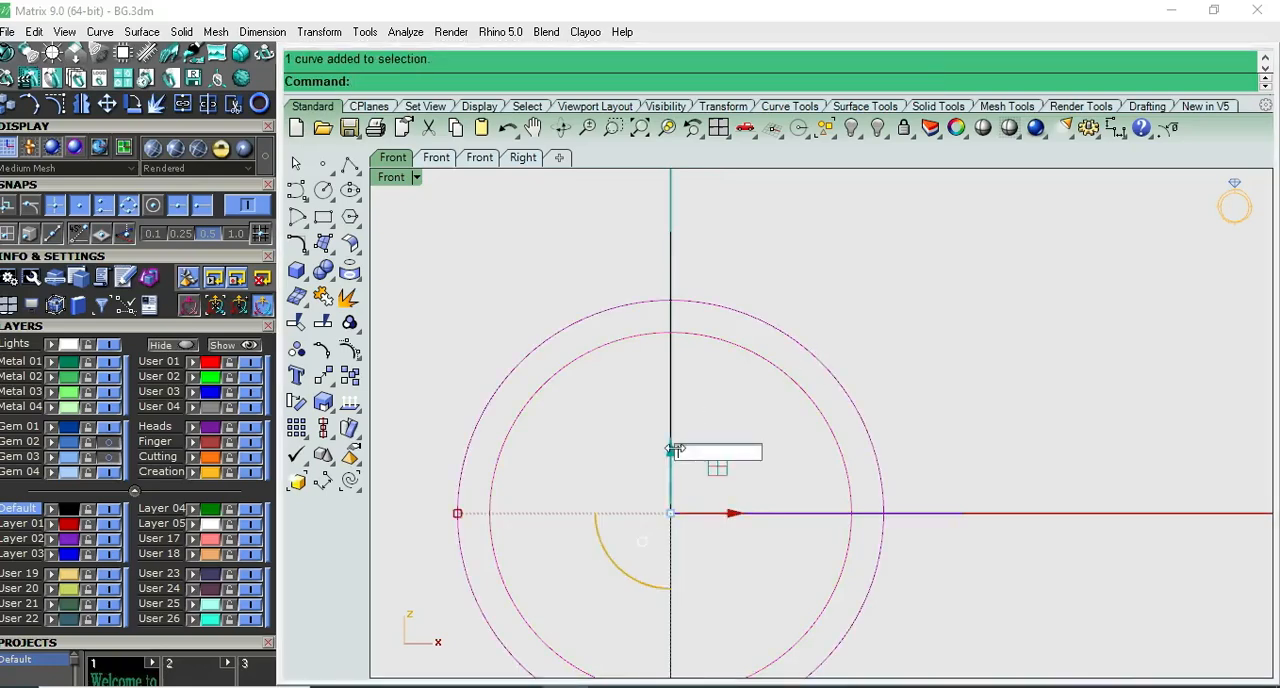
pyautogui.write('.3')
pyautogui.press('Return')
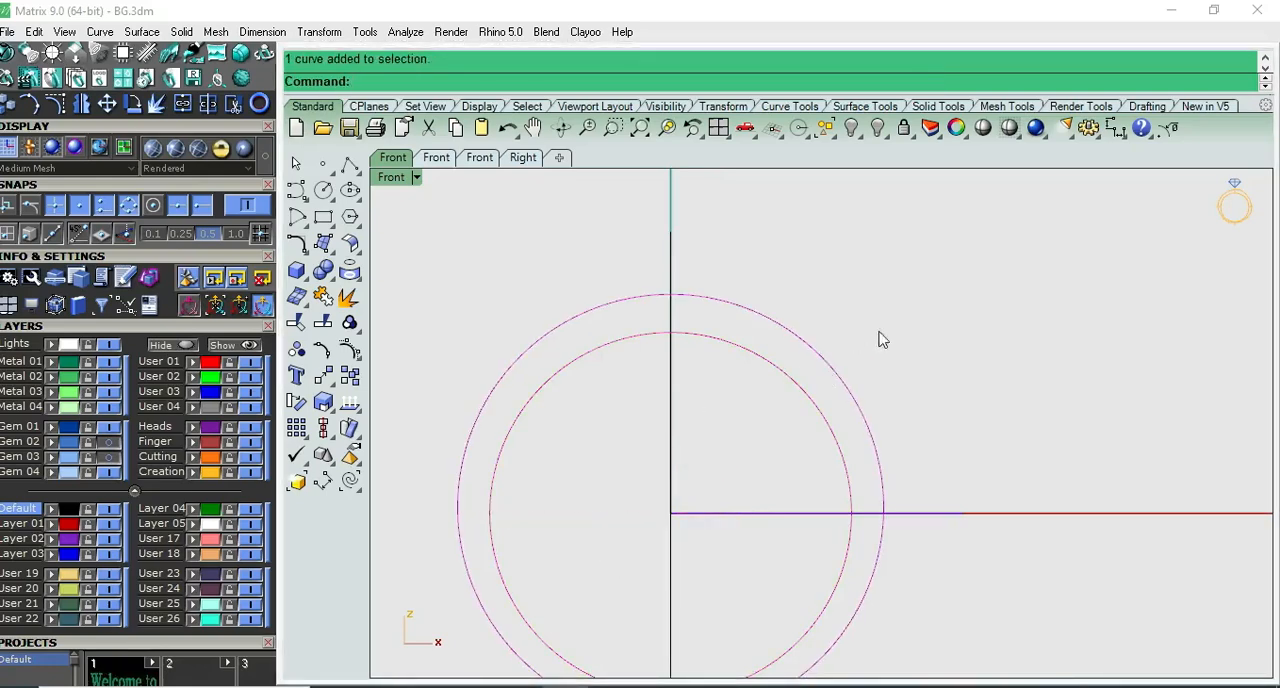
pyautogui.click(773, 412)
pyautogui.scroll(-8, 837, 384)
pyautogui.moveTo(839, 387); pyautogui.dragTo(764, 409, button='right')
pyautogui.press('F5')
pyautogui.press('F6')
pyautogui.scroll(4, 768, 412)
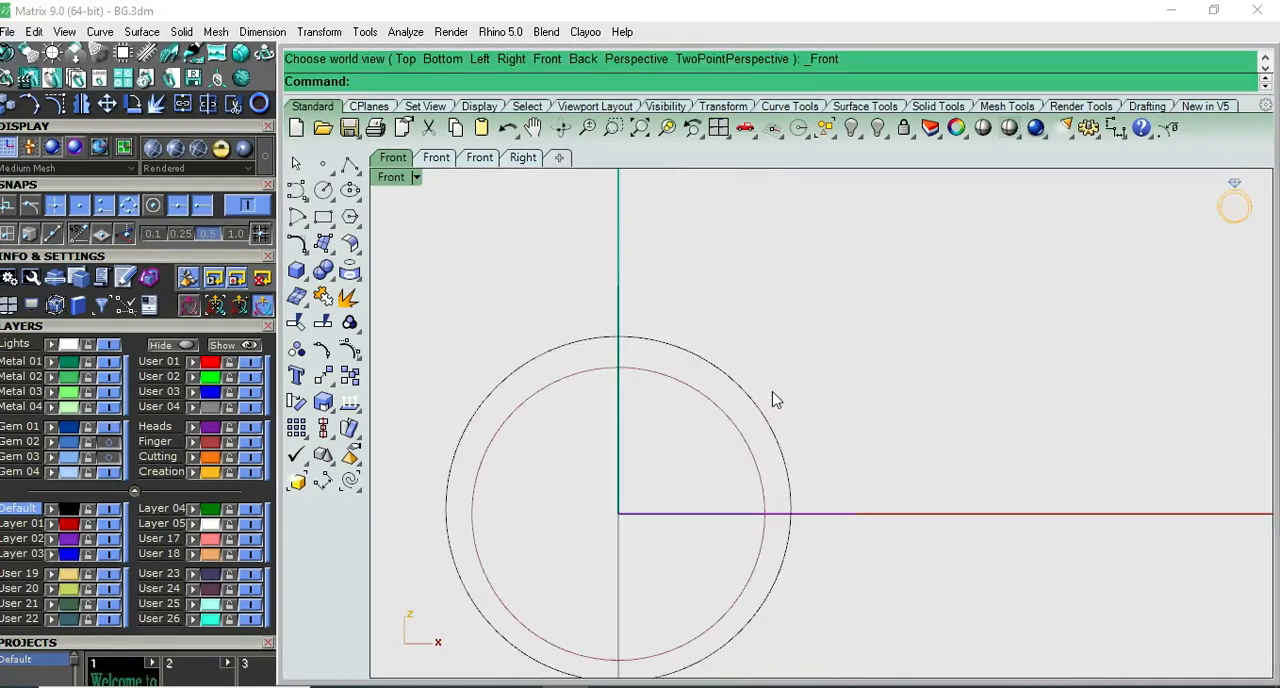
pyautogui.scroll(3, 817, 403)
pyautogui.scroll(-3, 817, 403)
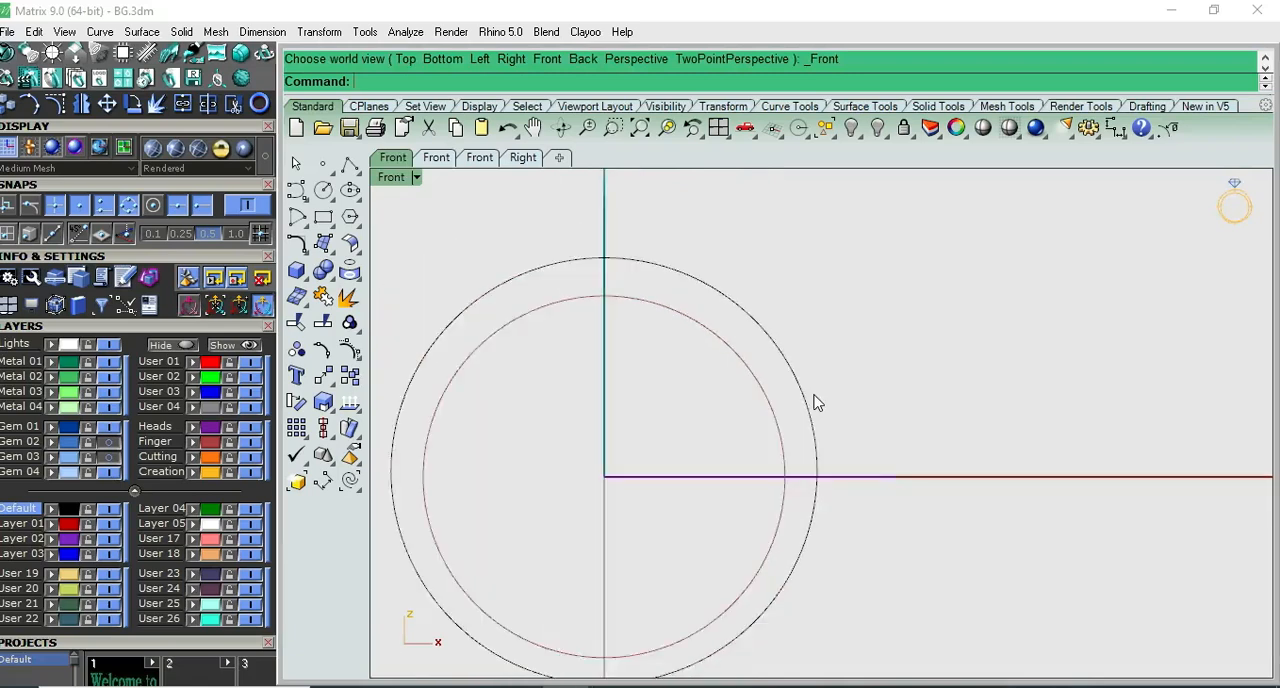
# - Measure the gap between the inner and outer circles at their lowest points, without keeping the dimension
pyautogui.click(797, 375)
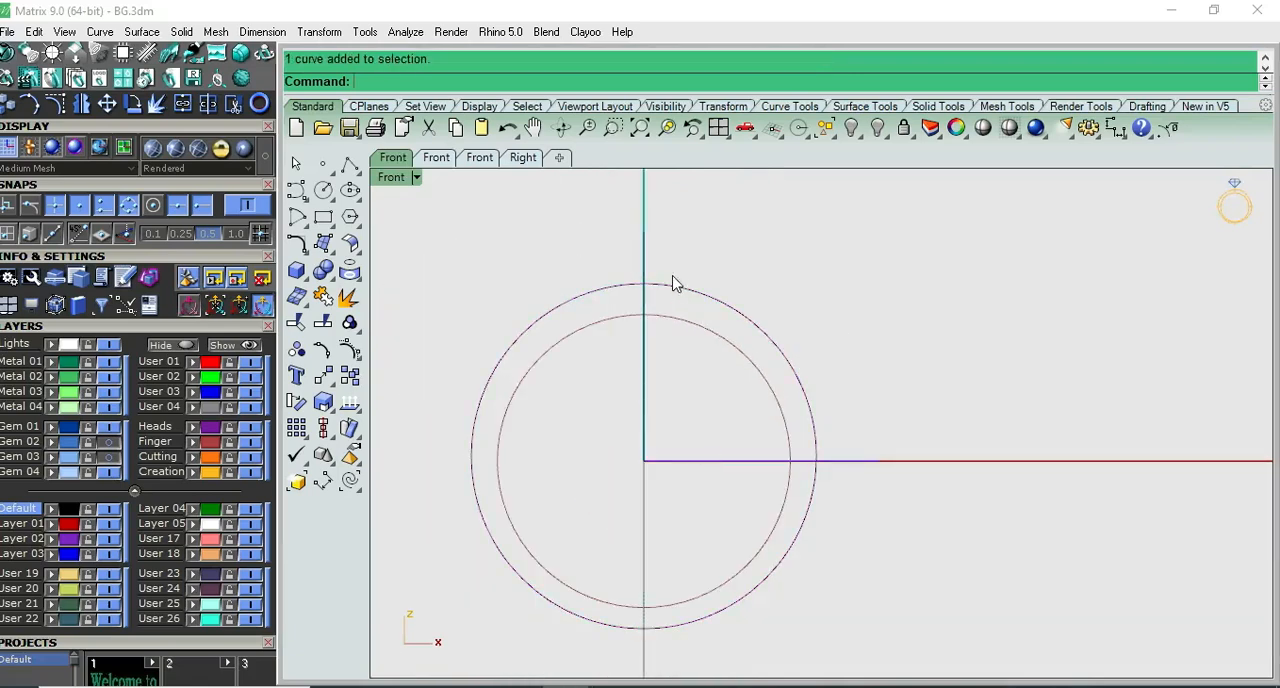
pyautogui.moveTo(820, 400); pyautogui.dragTo(829, 349, button='right')
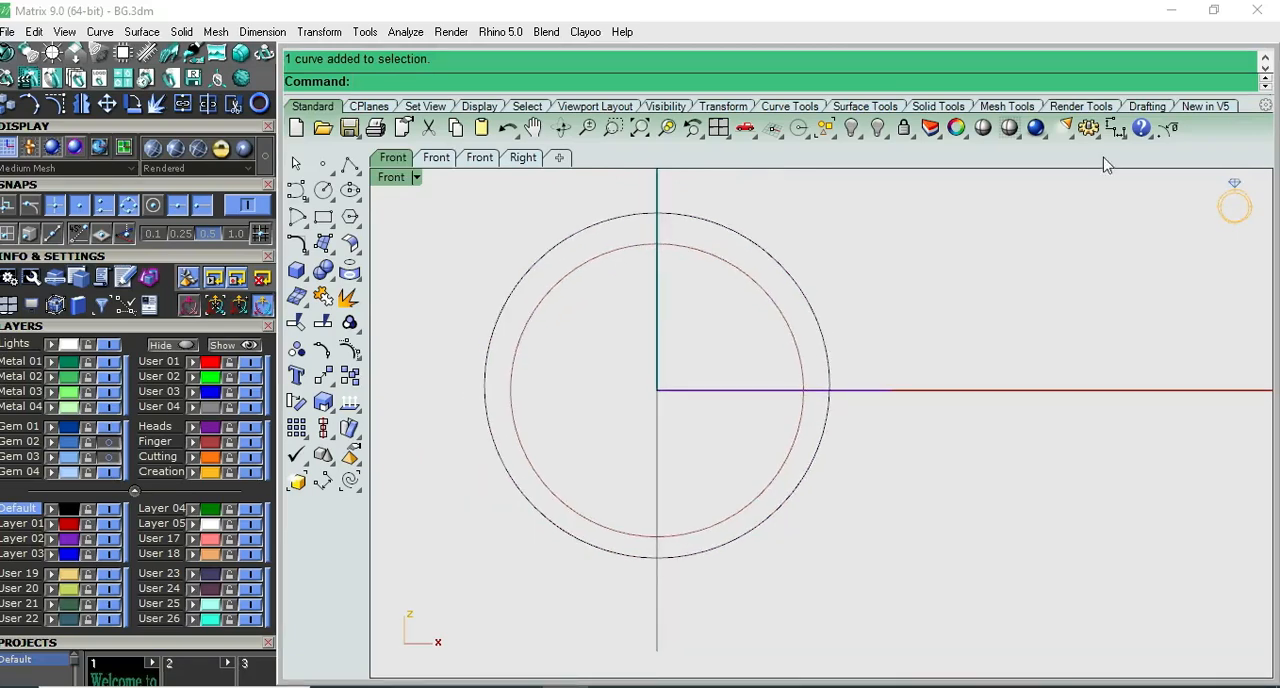
pyautogui.click(1115, 127)
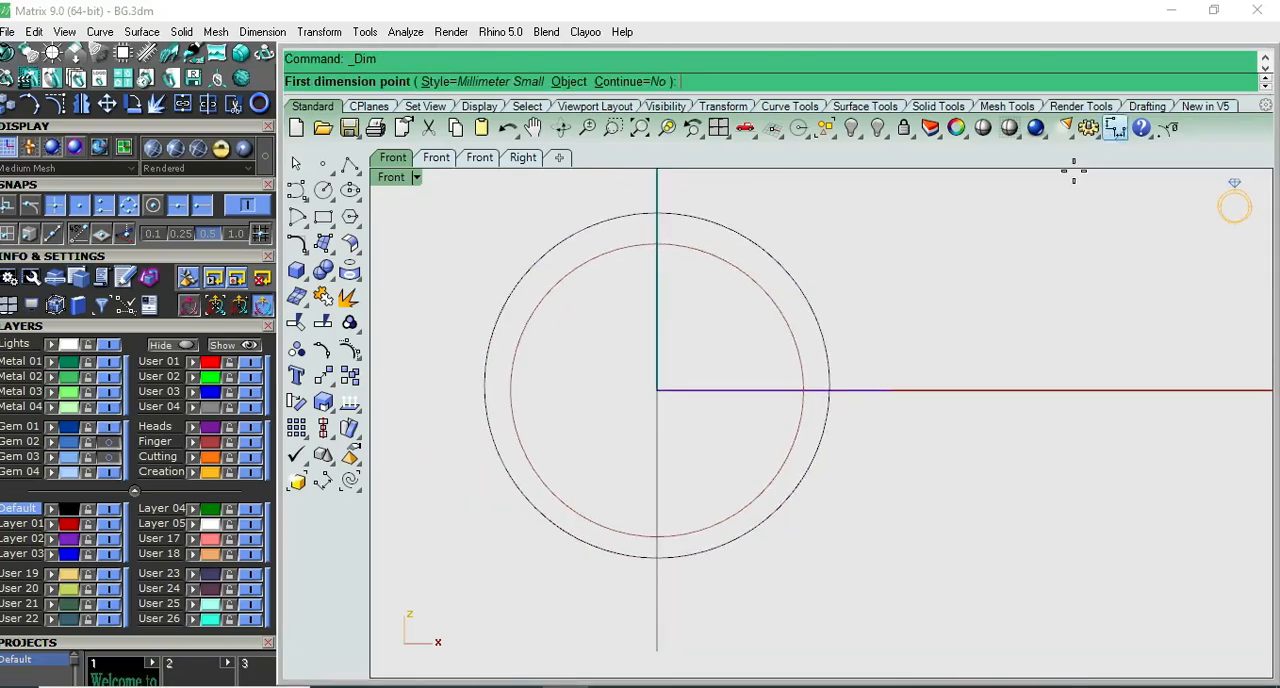
pyautogui.click(657, 537)
pyautogui.click(657, 557)
pyautogui.press('Escape')
pyautogui.rightClick(715, 598)
pyautogui.click(657, 537)
pyautogui.click(657, 558)
pyautogui.press('Escape')
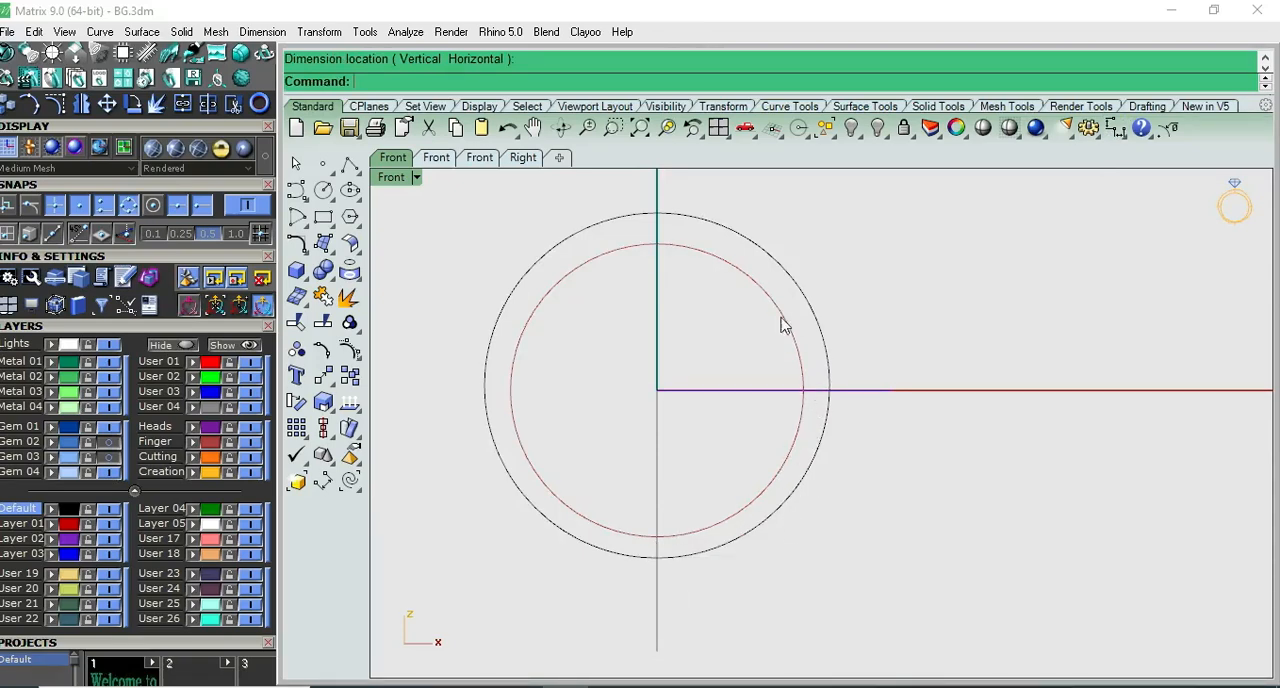
# - Move the outer circle to the Finger layer and lock that layer
pyautogui.moveTo(809, 325); pyautogui.dragTo(838, 396, button='right')
pyautogui.scroll(-6, 905, 391)
pyautogui.hotkey('ctrl', 'F1')
pyautogui.hotkey('ctrl', 'F2')
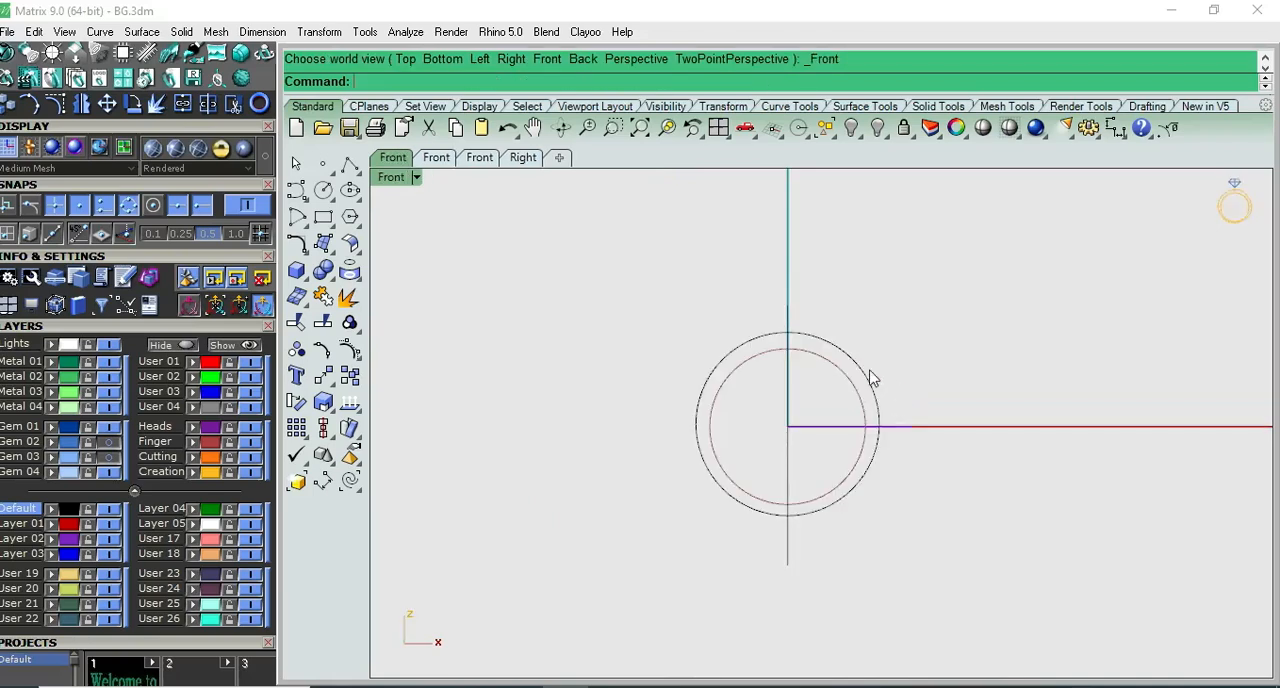
pyautogui.click(852, 378)
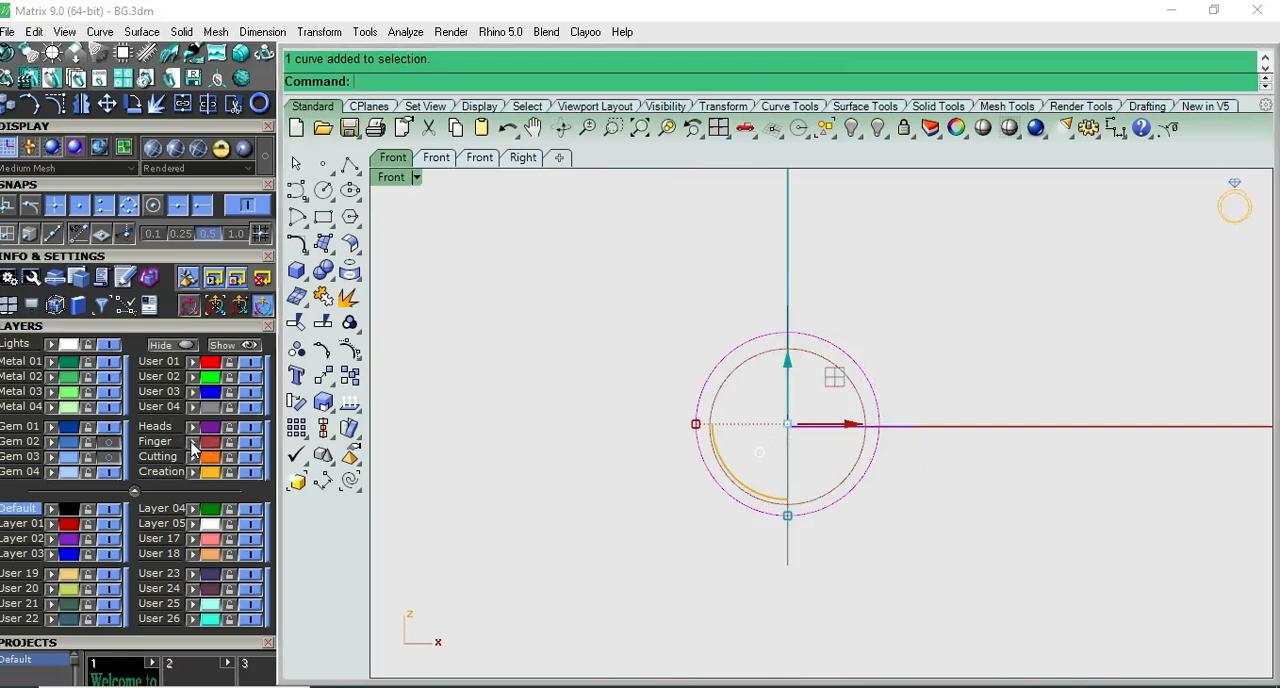
pyautogui.click(705, 338)
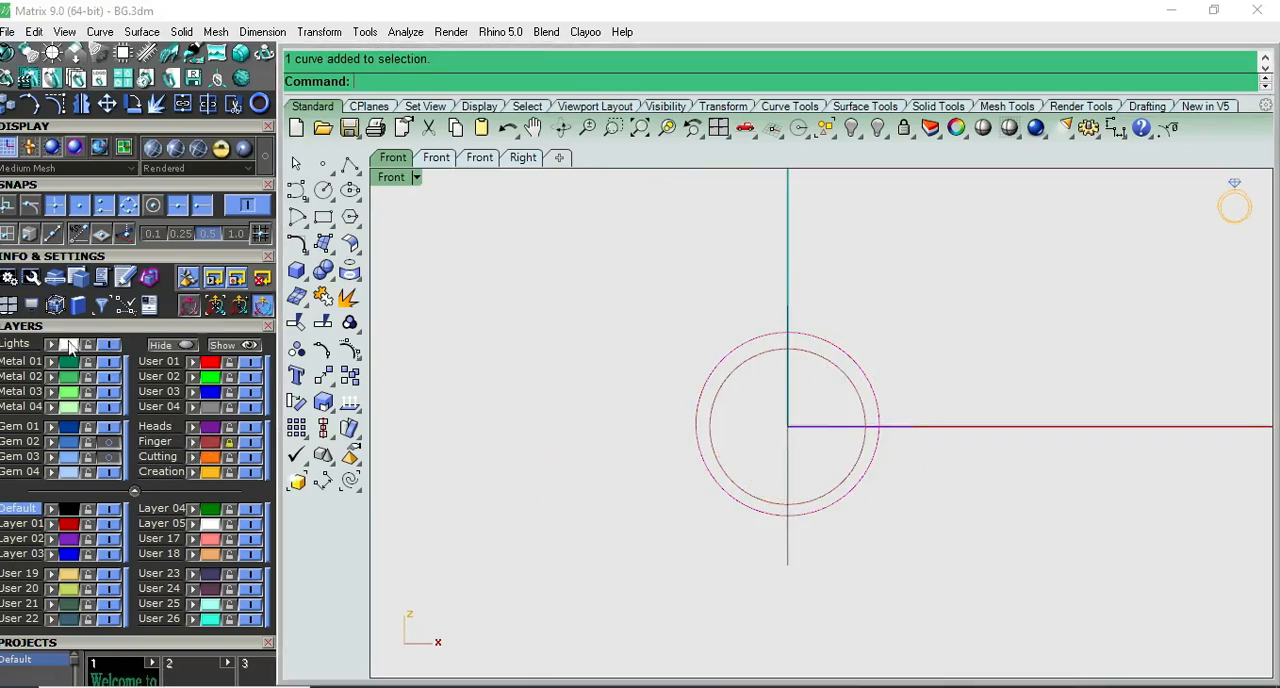
# - Draw a 10 by 10 mm square centred on the origin in Top view
pyautogui.hotkey('ctrl', 'F1')
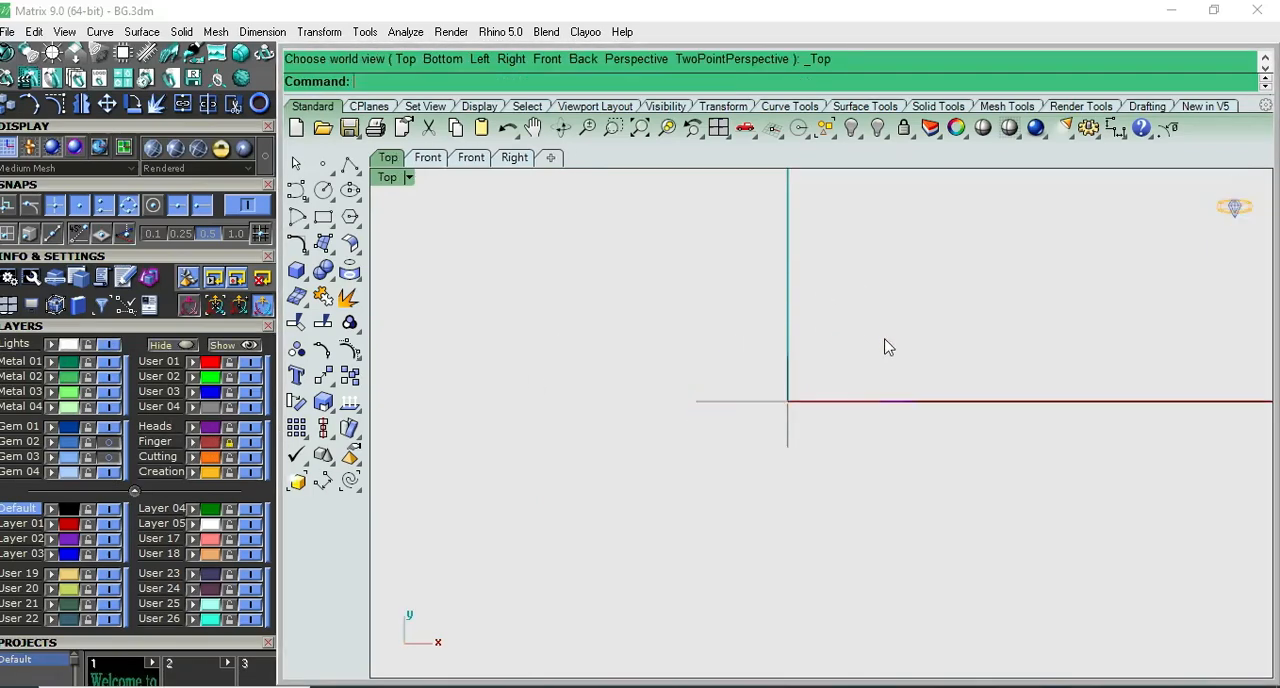
pyautogui.click(323, 218)
pyautogui.write('0')
pyautogui.press('Return')
pyautogui.write('10')
pyautogui.press('Return')
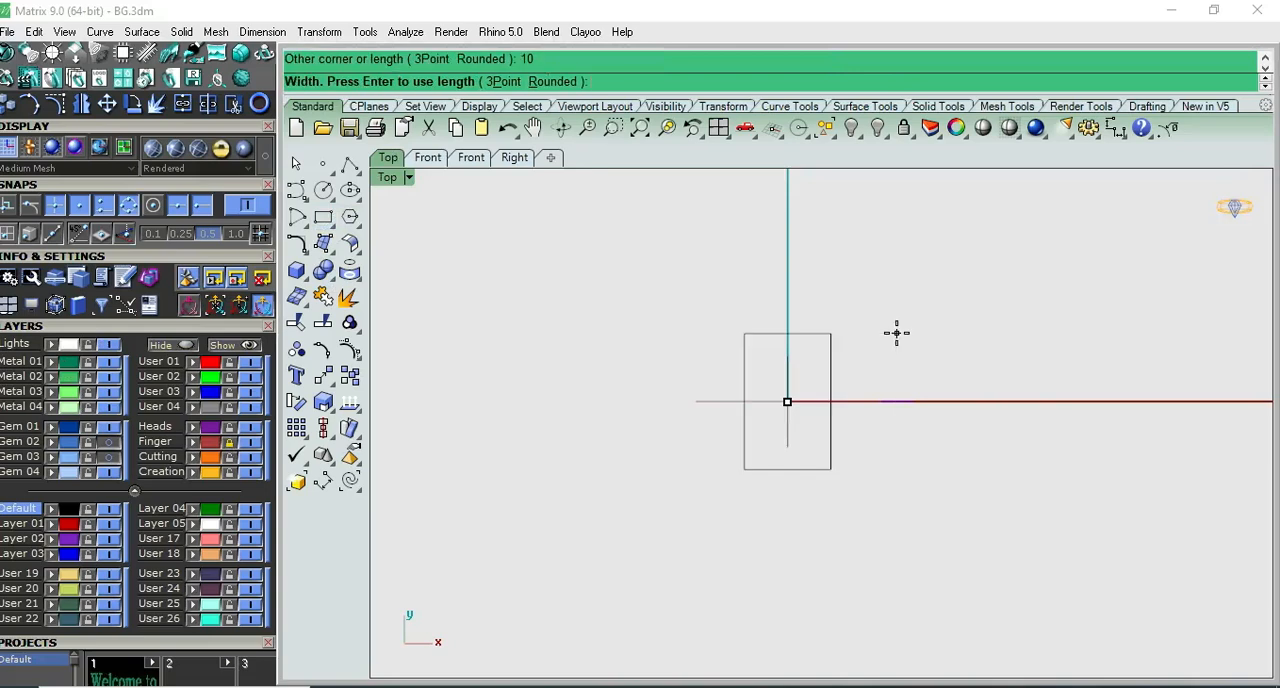
pyautogui.press('Return')
pyautogui.click(821, 358)
# - Extrude the square to both sides of its plane into a solid block in Front view
pyautogui.scroll(4, 838, 361)
pyautogui.press('F2')
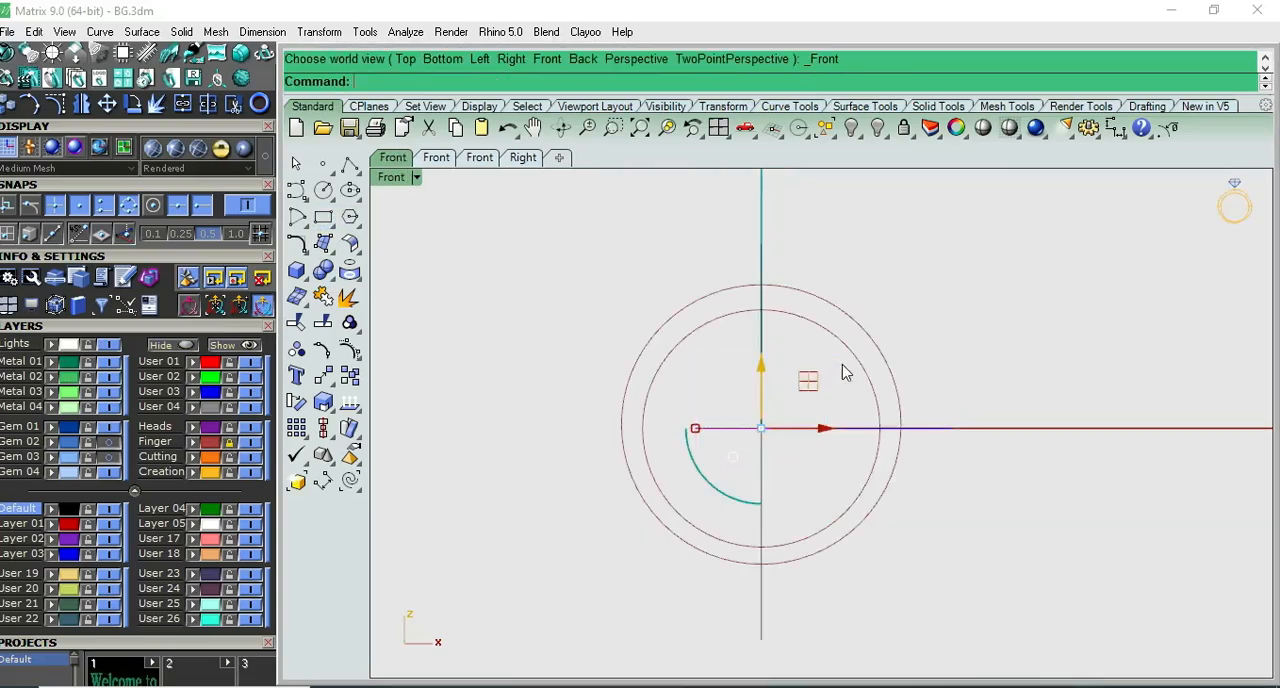
pyautogui.click(302, 276)
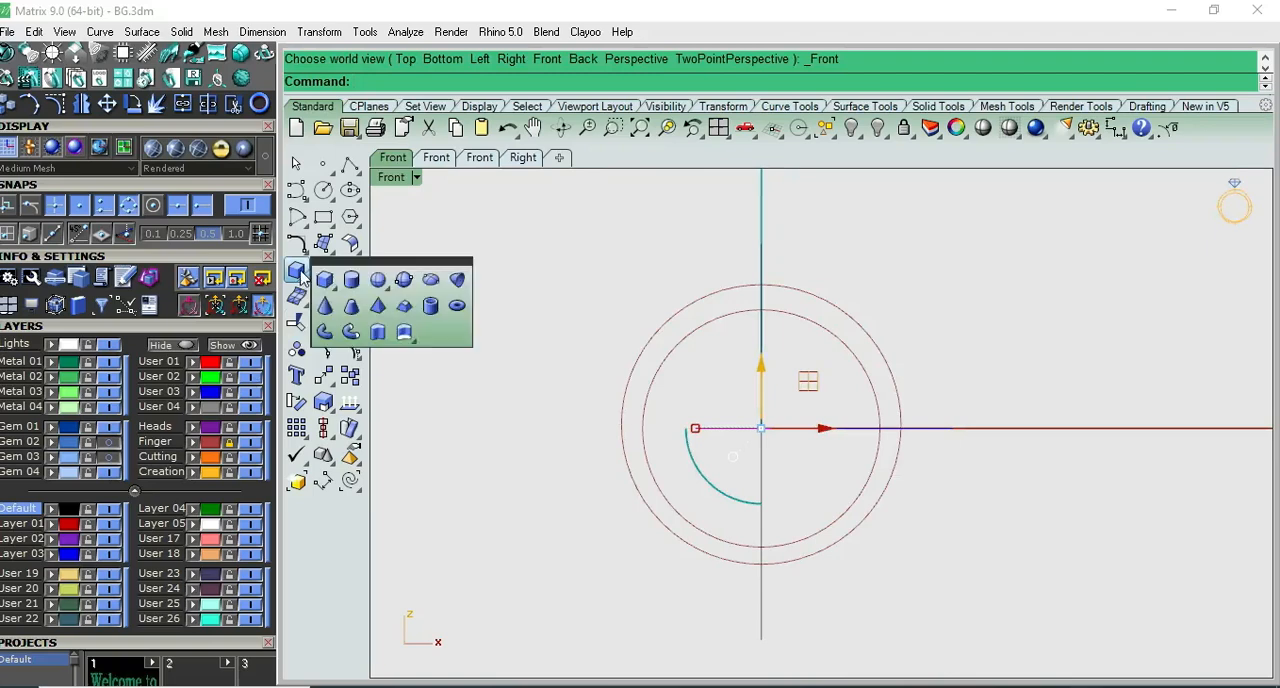
pyautogui.click(377, 337)
pyautogui.click(778, 399)
pyautogui.click(785, 378)
pyautogui.click(778, 399)
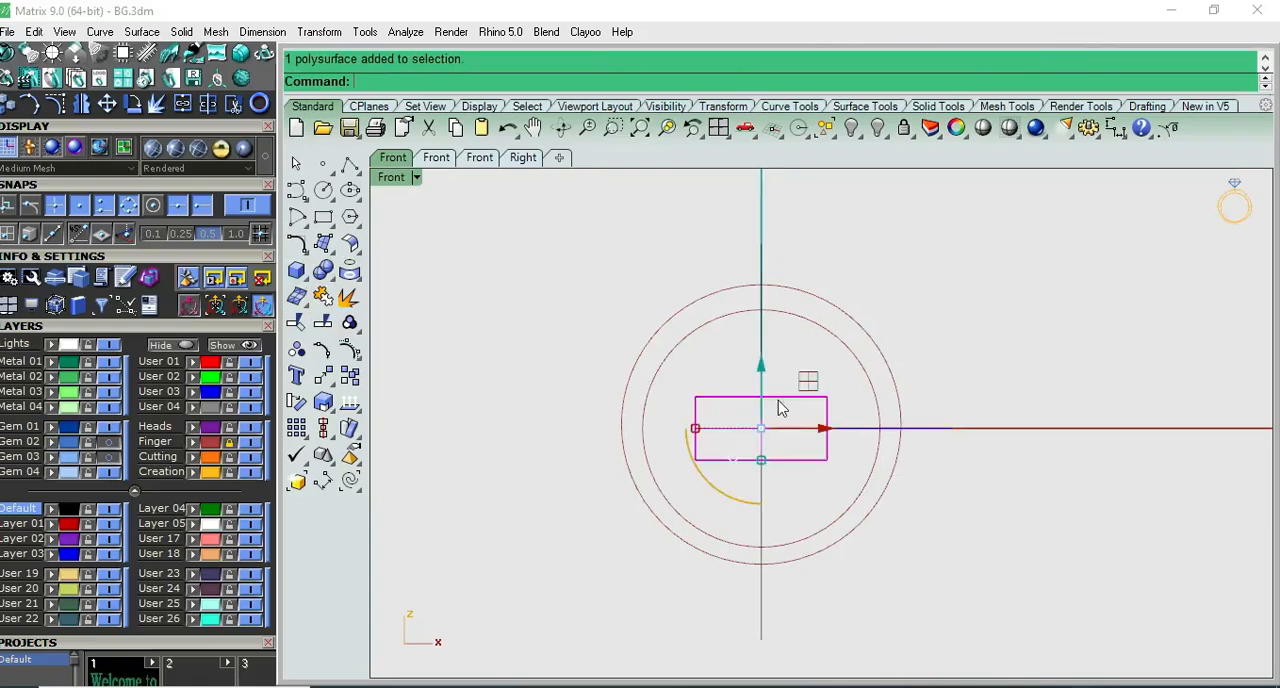
# - Copy the block upward until its top meets the top of the outer circle, and delete the original block
pyautogui.press('alt')
pyautogui.moveTo(760, 366); pyautogui.dragTo(760, 254)
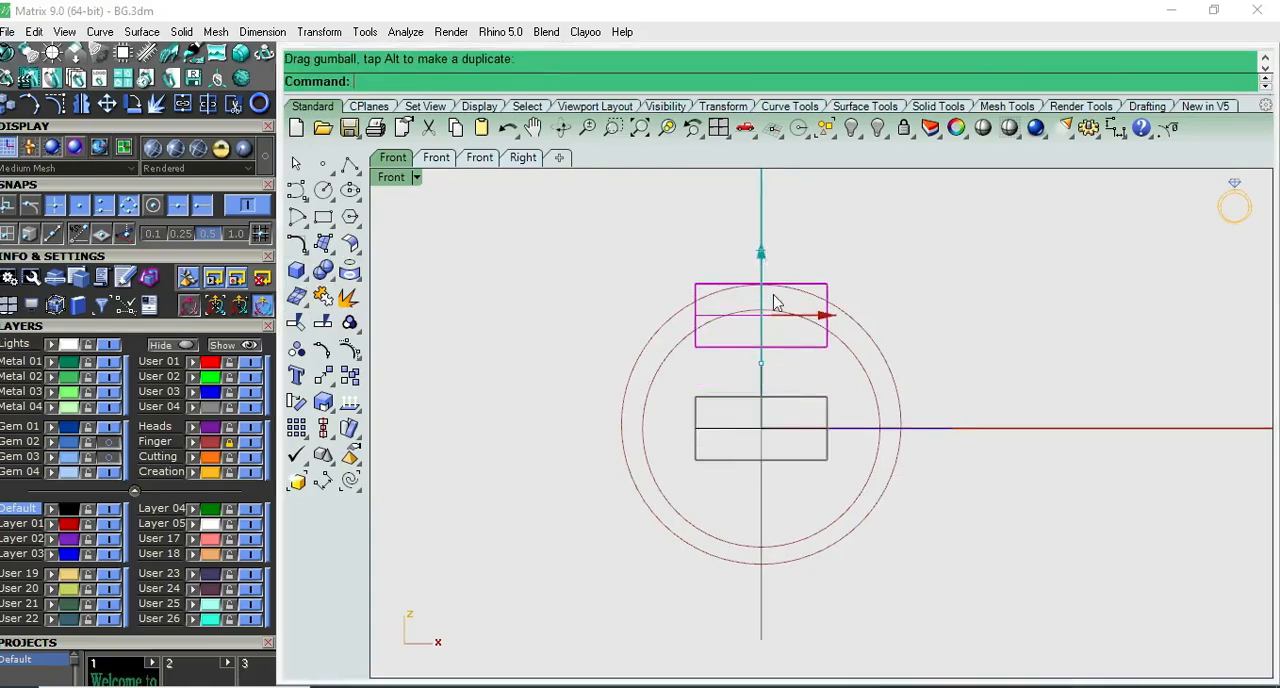
pyautogui.click(781, 416)
pyautogui.scroll(5, 771, 291)
pyautogui.moveTo(721, 423); pyautogui.dragTo(722, 425)
pyautogui.scroll(-4, 757, 374)
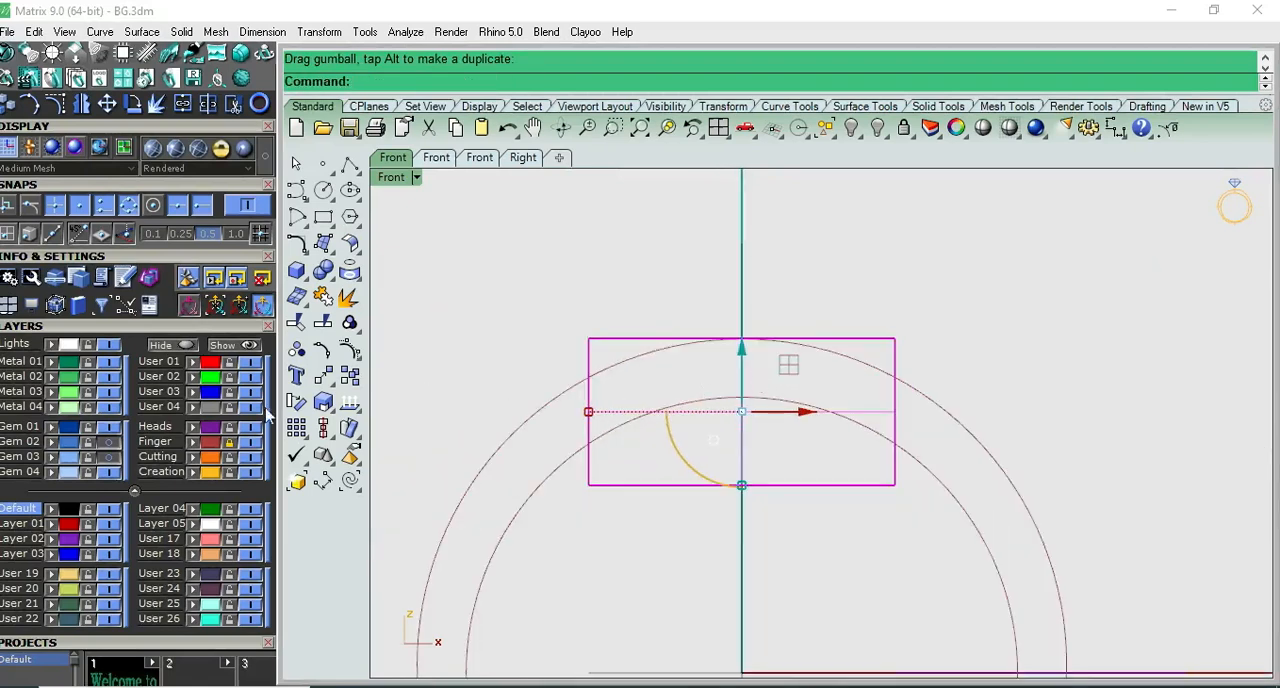
# - Assign the block at the top of the ring to the red User 01 layer
pyautogui.click(598, 320)
pyautogui.click(613, 341)
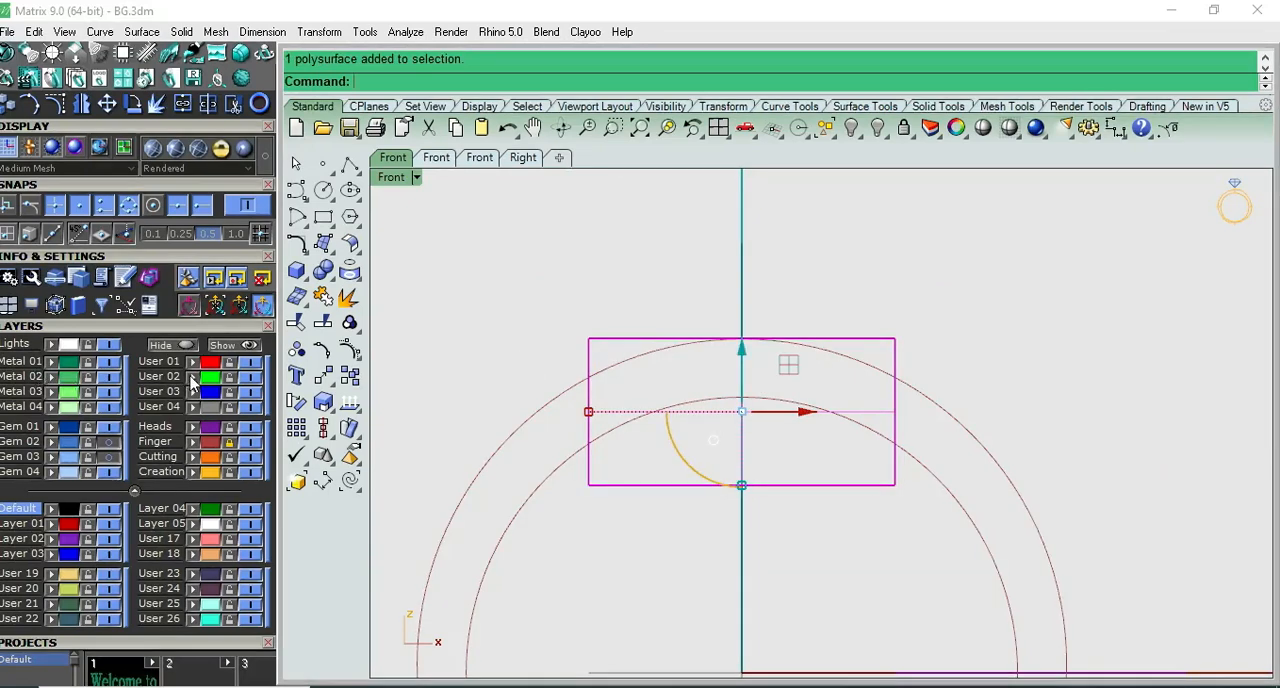
pyautogui.click(798, 232)
# - Unlock the Finger layer and paste a duplicate of the outer circle in place
pyautogui.scroll(-2, 967, 188)
pyautogui.press('F1')
pyautogui.press('F2')
pyautogui.moveTo(952, 256); pyautogui.dragTo(768, 257, button='right')
pyautogui.scroll(-4, 830, 332)
pyautogui.scroll(4, 836, 357)
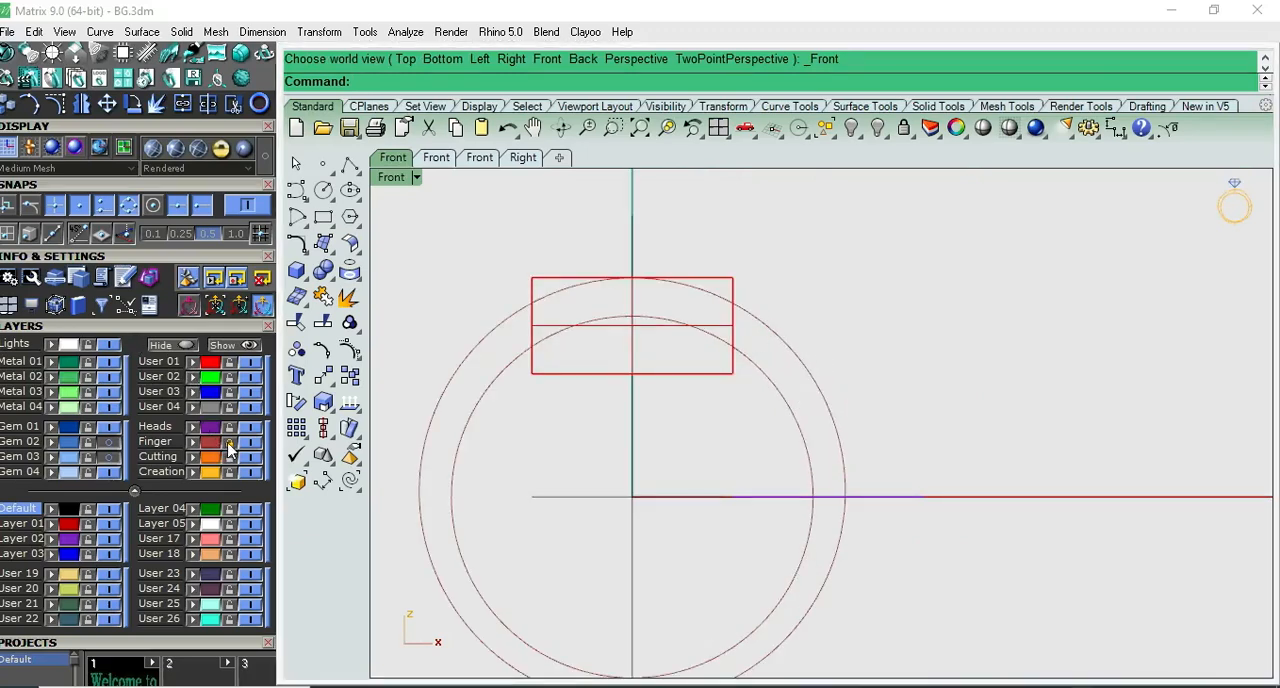
pyautogui.click(741, 317)
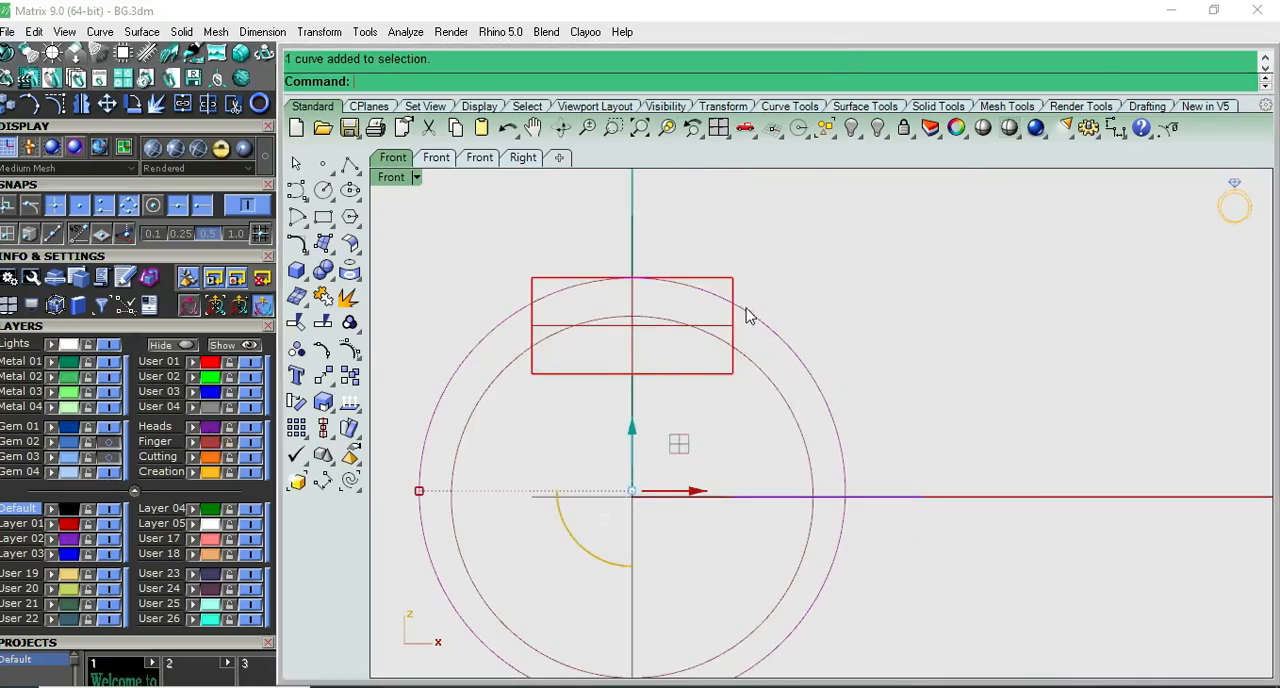
pyautogui.click(456, 127)
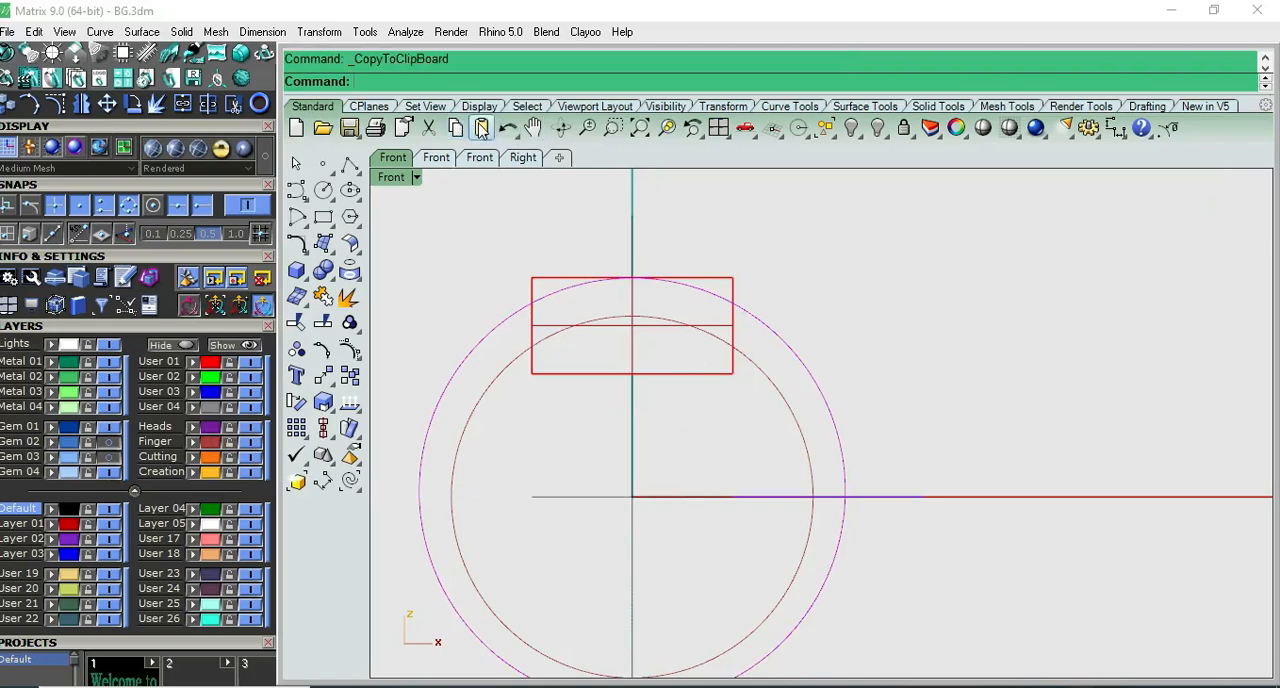
pyautogui.hotkey('ctrl', 'v')
# - Move one of the two coincident outer circles to a blue layer and relock the Finger layer
pyautogui.click(816, 302)
pyautogui.click(777, 338)
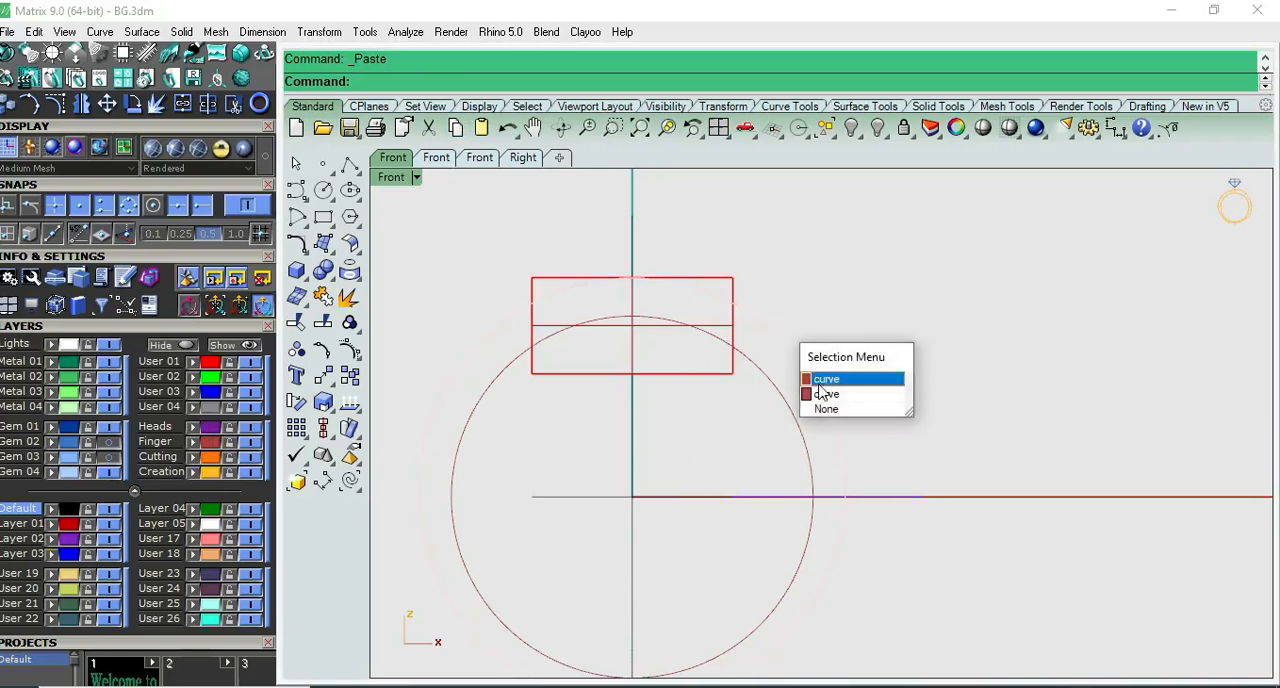
pyautogui.click(850, 375)
pyautogui.click(900, 357)
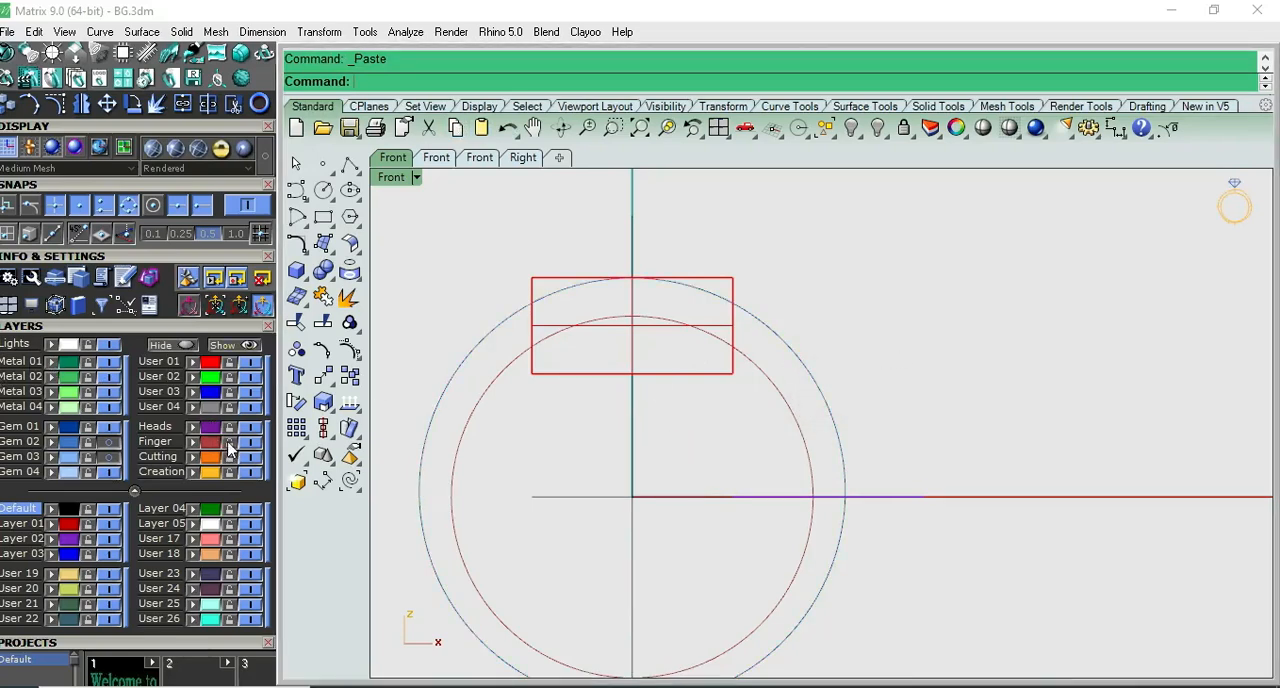
# - Split the duplicated outer circle at the block's right edge and at its lowest point, and delete the left piece
pyautogui.click(768, 329)
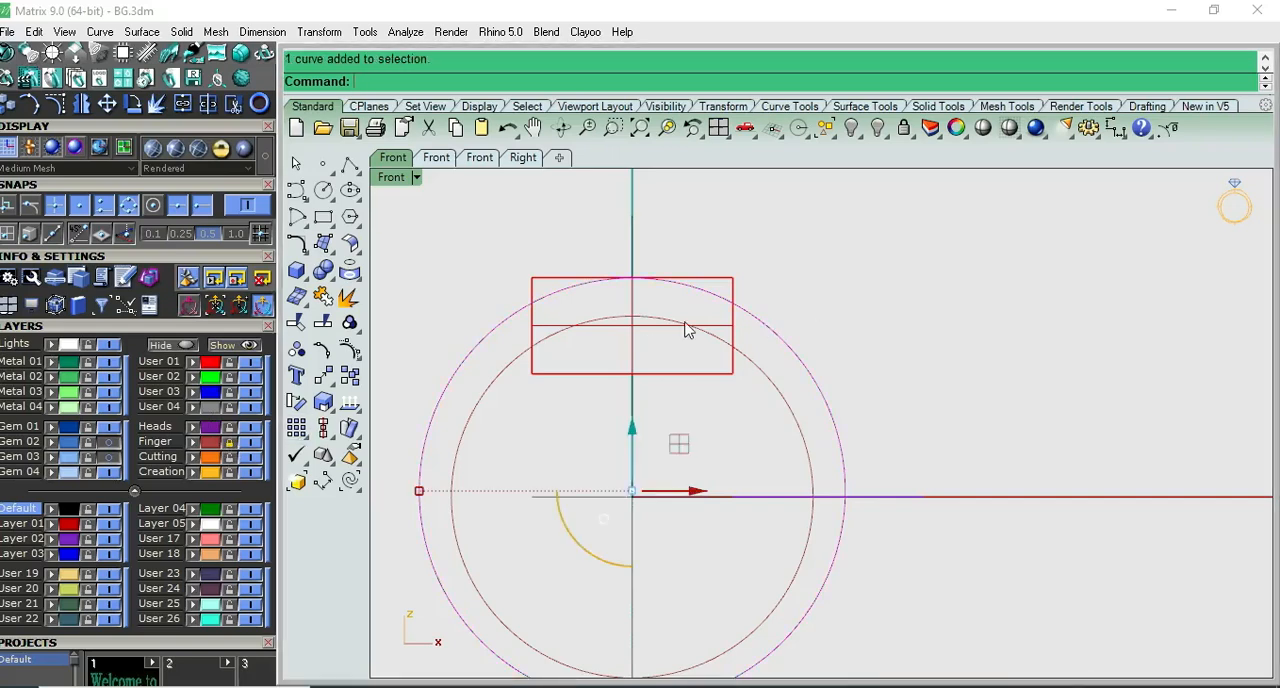
pyautogui.click(350, 428)
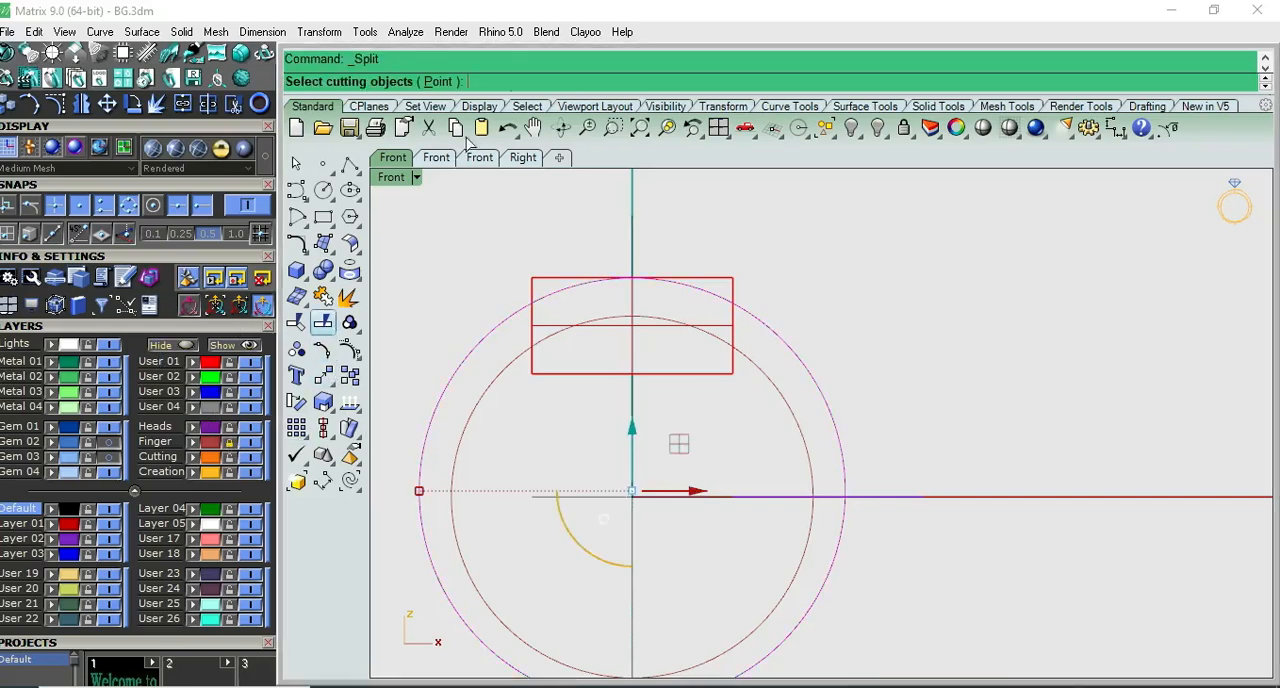
pyautogui.click(438, 81)
pyautogui.scroll(2, 716, 290)
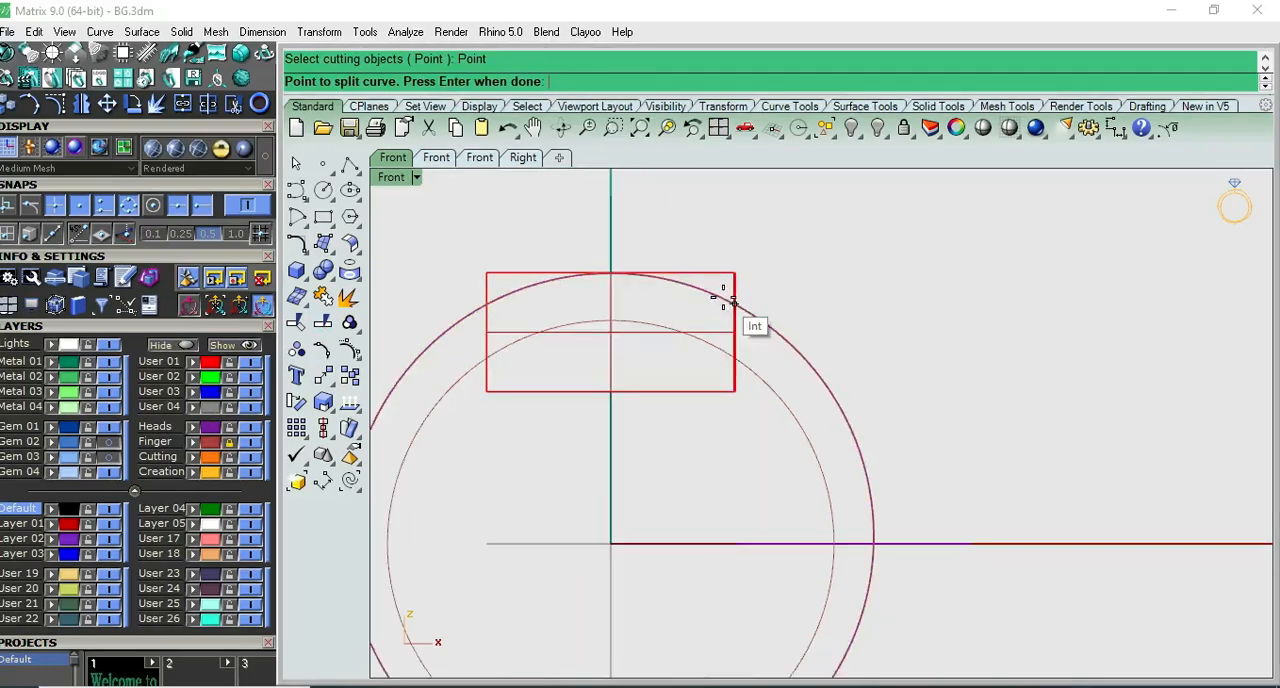
pyautogui.click(713, 294)
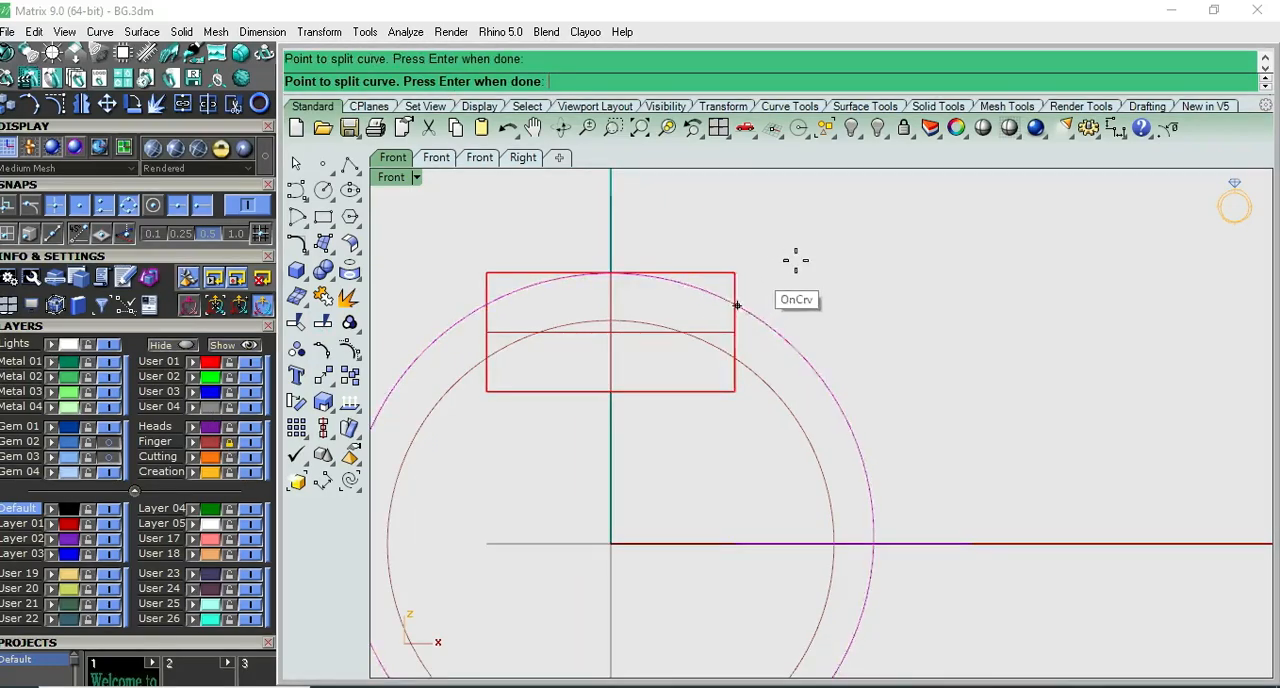
pyautogui.scroll(-3, 806, 350)
pyautogui.click(738, 508)
pyautogui.press('Return')
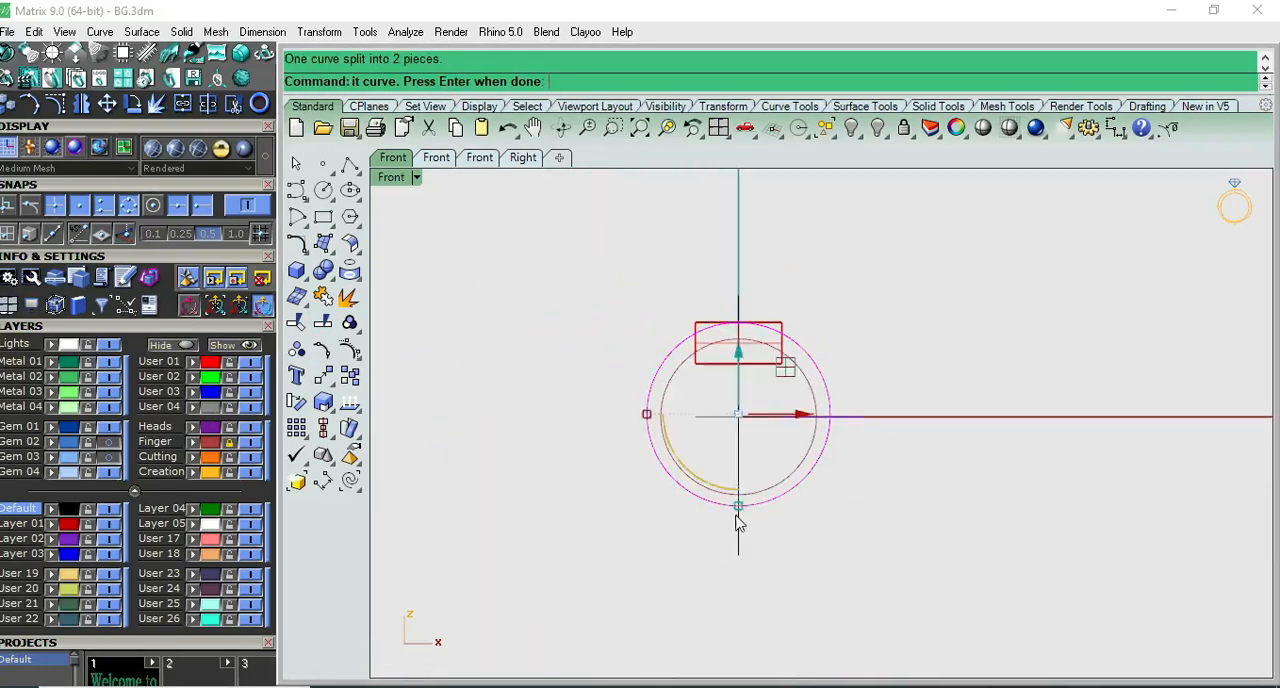
pyautogui.click(707, 507)
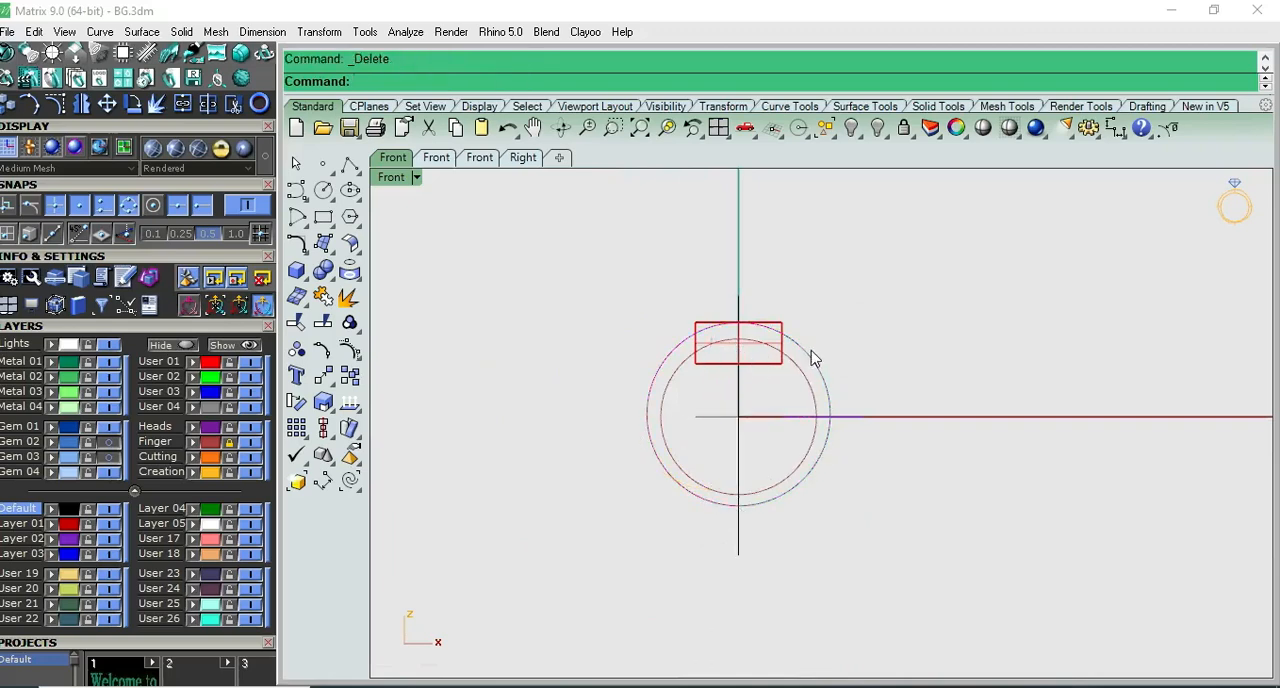
# - Rebuild the outer circle's right-hand arc at degree 3 with more than 5 points and display its control points
pyautogui.scroll(2, 812, 358)
pyautogui.write('Rebuild')
pyautogui.press('Return')
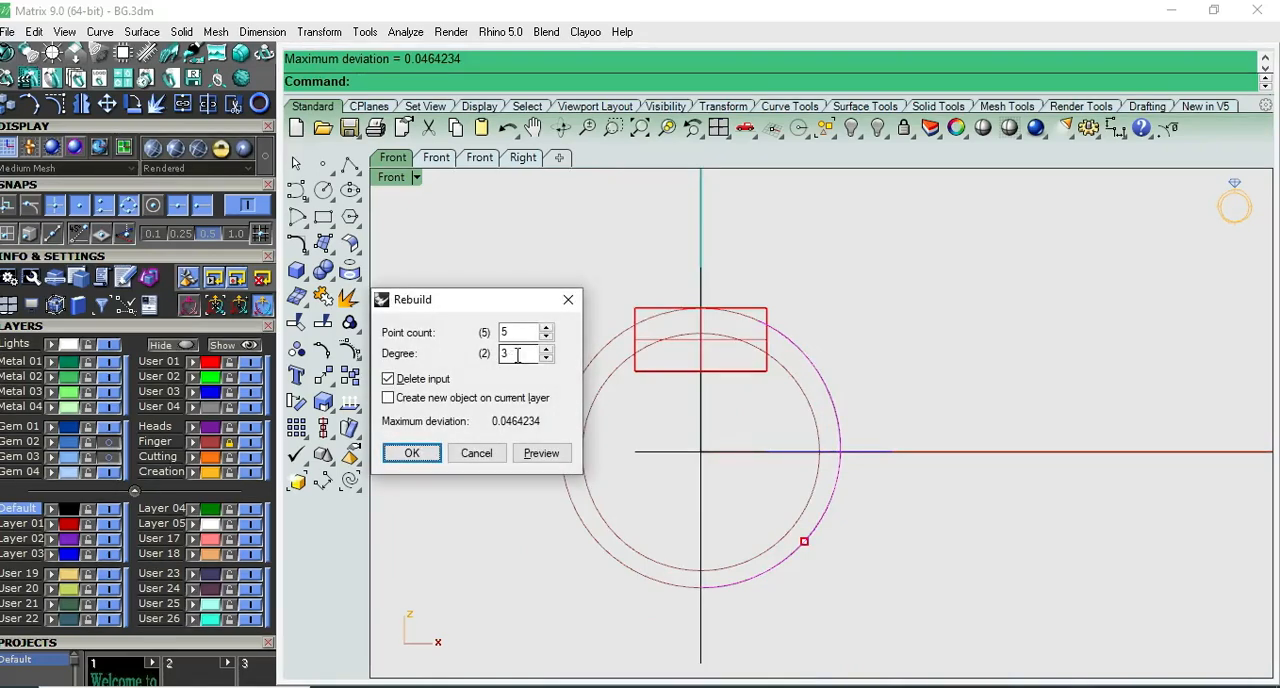
pyautogui.click(546, 329)
pyautogui.click(546, 329)
pyautogui.click(412, 454)
pyautogui.press('F10')
pyautogui.scroll(5, 789, 331)
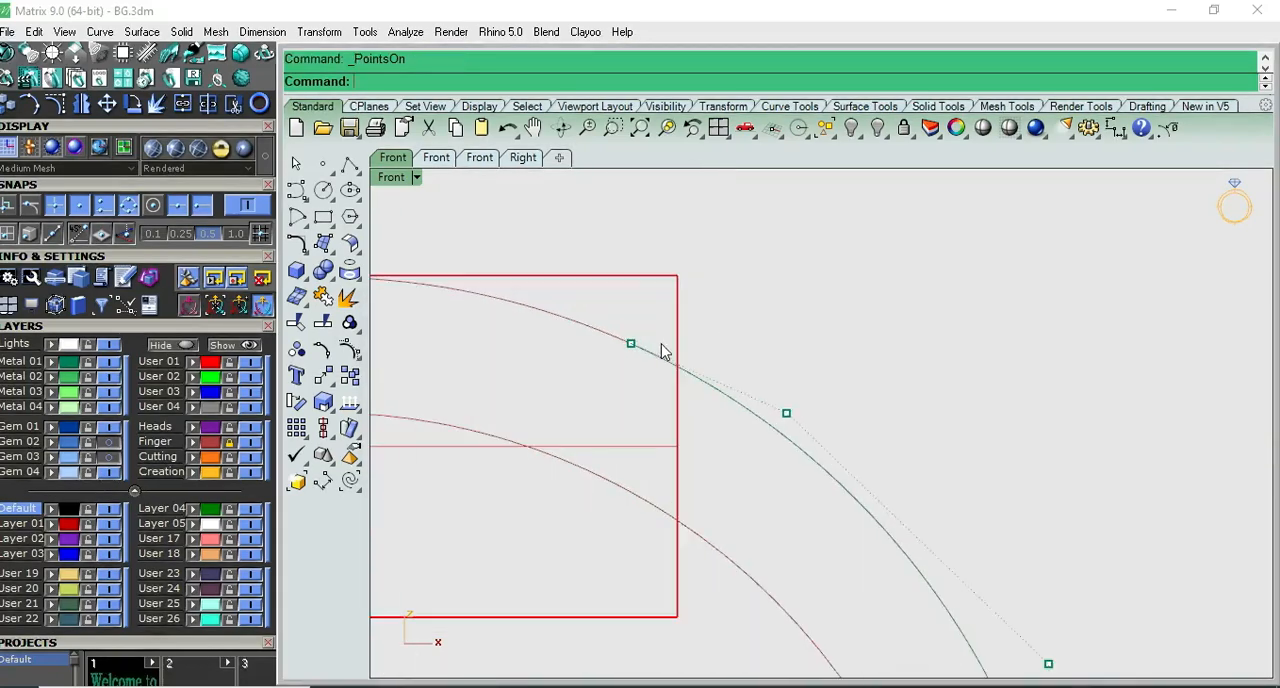
# - Move the arc's upper end control point onto the block's upper right corner
pyautogui.click(631, 344)
pyautogui.write('m')
pyautogui.press('Return')
pyautogui.click(632, 344)
pyautogui.click(678, 277)
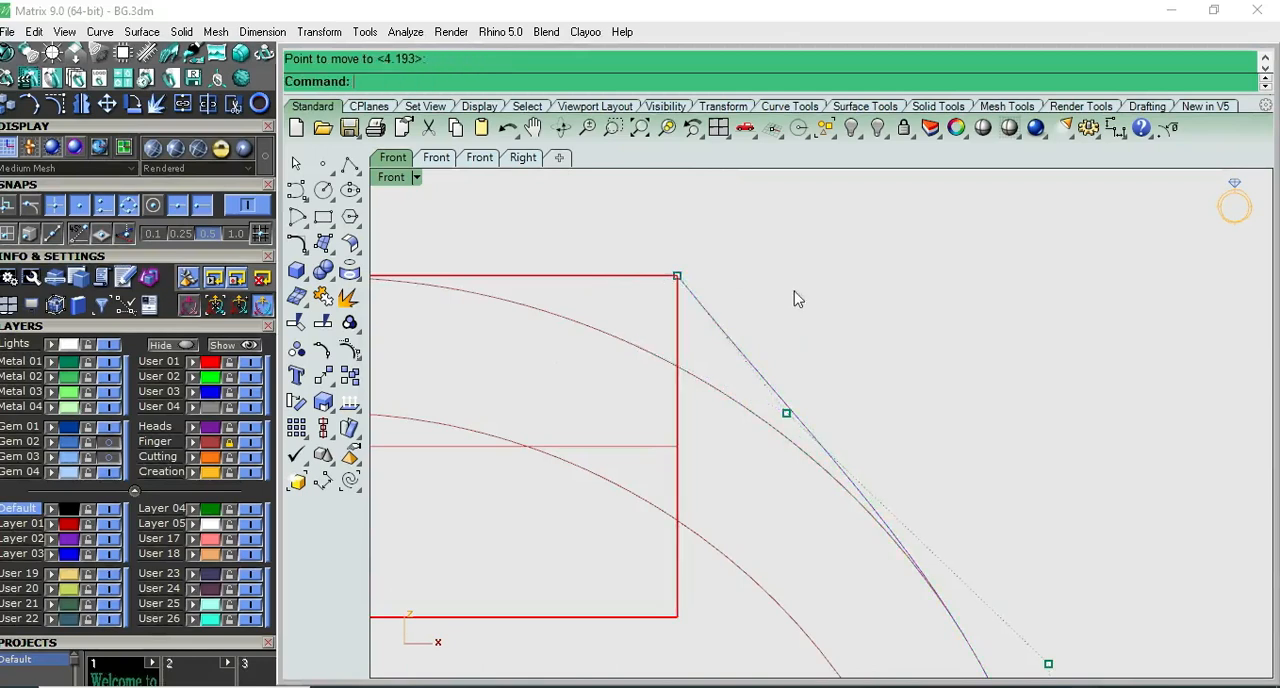
# - Shift the arc's second control point slightly outward horizontally to smooth the curve leaving the block corner
pyautogui.scroll(-3, 797, 299)
pyautogui.click(805, 366)
pyautogui.scroll(1, 843, 311)
pyautogui.moveTo(847, 322); pyautogui.dragTo(853, 323)
pyautogui.click(892, 294)
pyautogui.scroll(-6, 892, 297)
pyautogui.scroll(4, 942, 469)
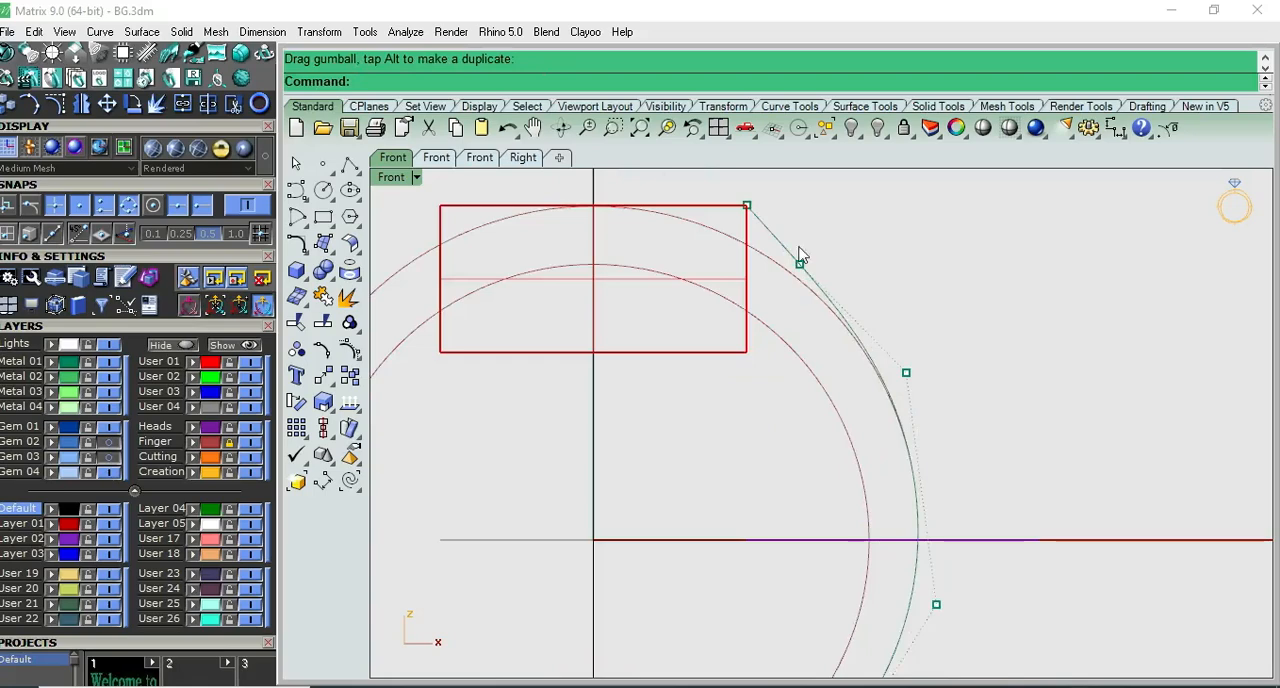
# - Project the reshaped side arc onto the Front construction plane, deleting the input curve, and check it from the Top view
pyautogui.scroll(-6, 866, 378)
pyautogui.click(797, 380)
pyautogui.hotkey('ctrl', 'F1')
pyautogui.hotkey('ctrl', 'F2')
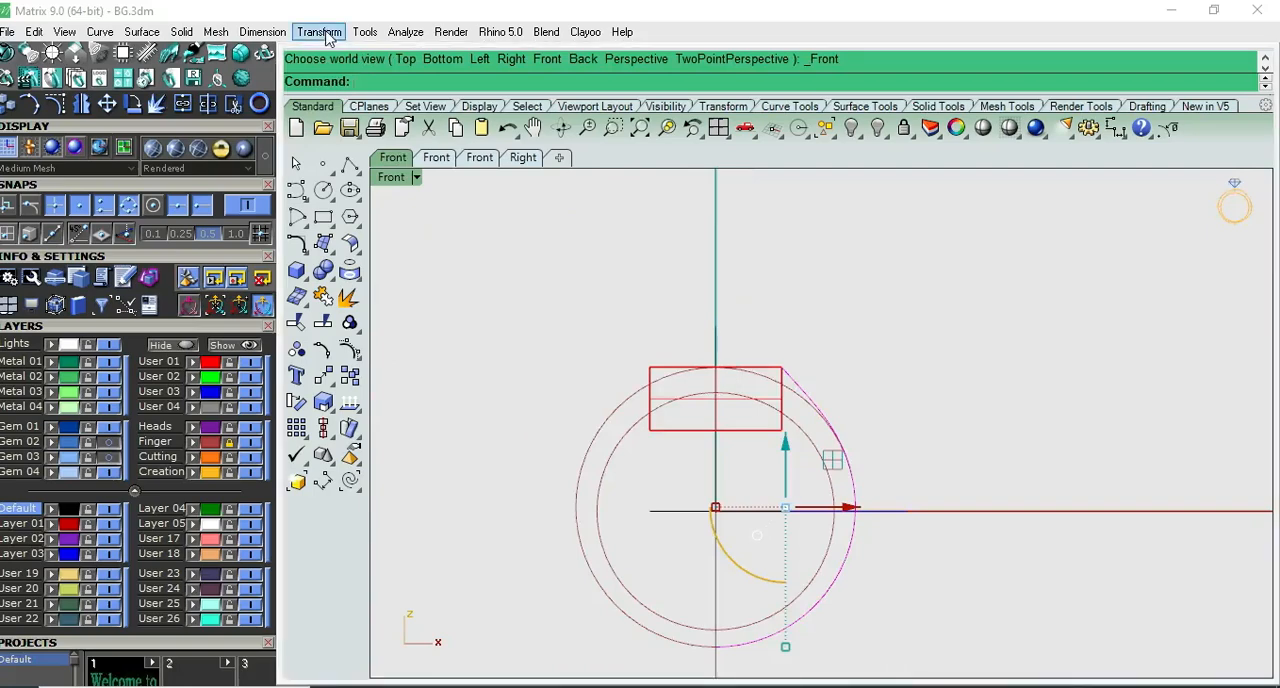
pyautogui.click(326, 37)
pyautogui.click(391, 421)
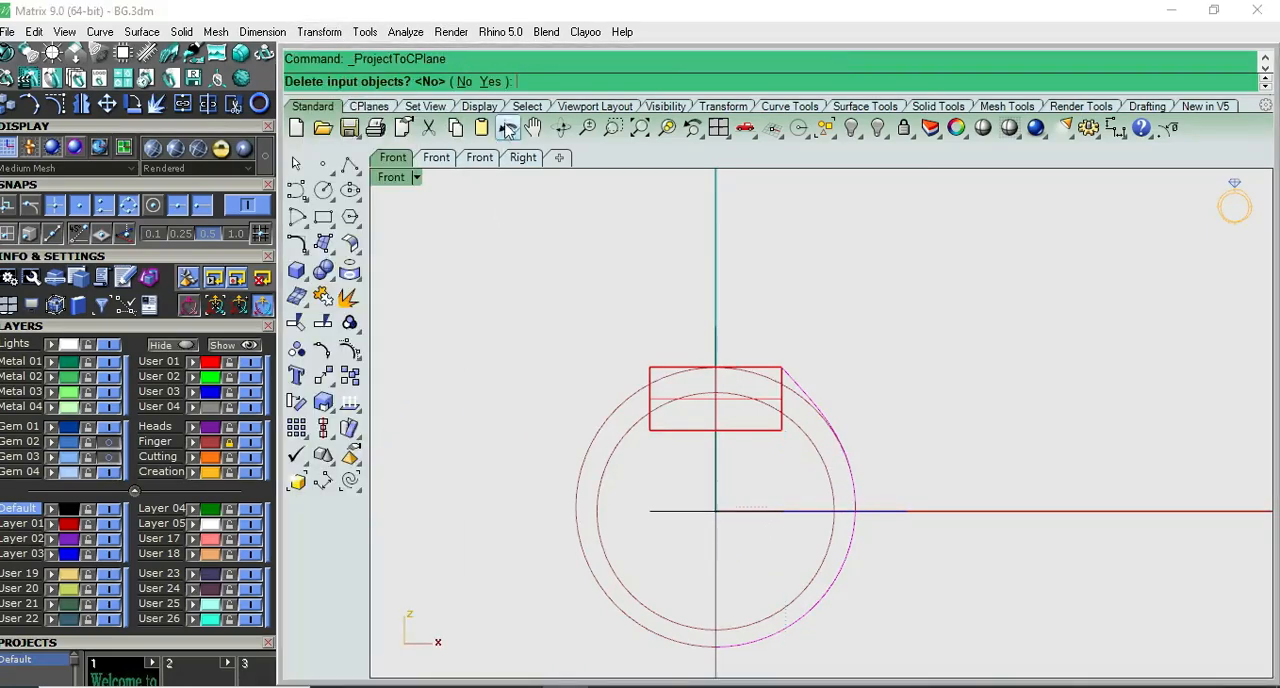
pyautogui.click(494, 82)
pyautogui.hotkey('ctrl', 'F1')
pyautogui.scroll(12, 801, 424)
pyautogui.hotkey('ctrl', 'F2')
pyautogui.scroll(-6, 850, 440)
# - Measure the length of the reshaped side arc
pyautogui.moveTo(900, 457); pyautogui.dragTo(807, 379, button='right')
pyautogui.press('Escape')
pyautogui.click(716, 309)
pyautogui.scroll(3, 710, 310)
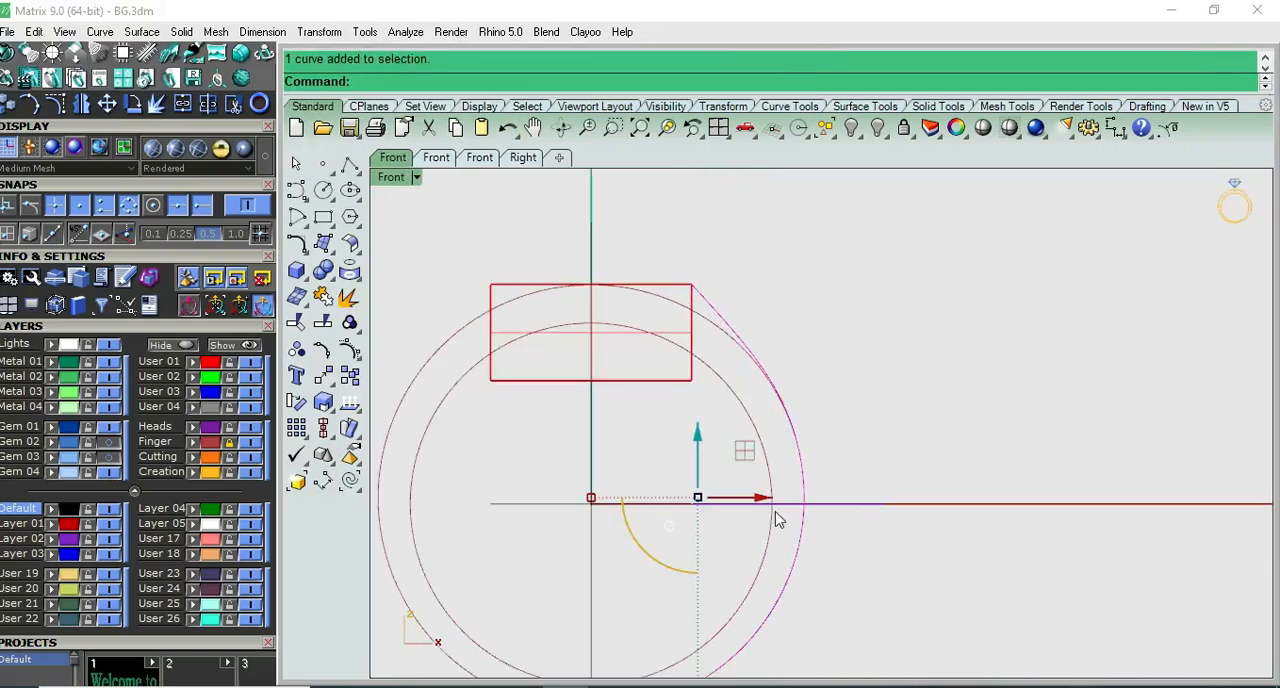
pyautogui.scroll(-4, 789, 466)
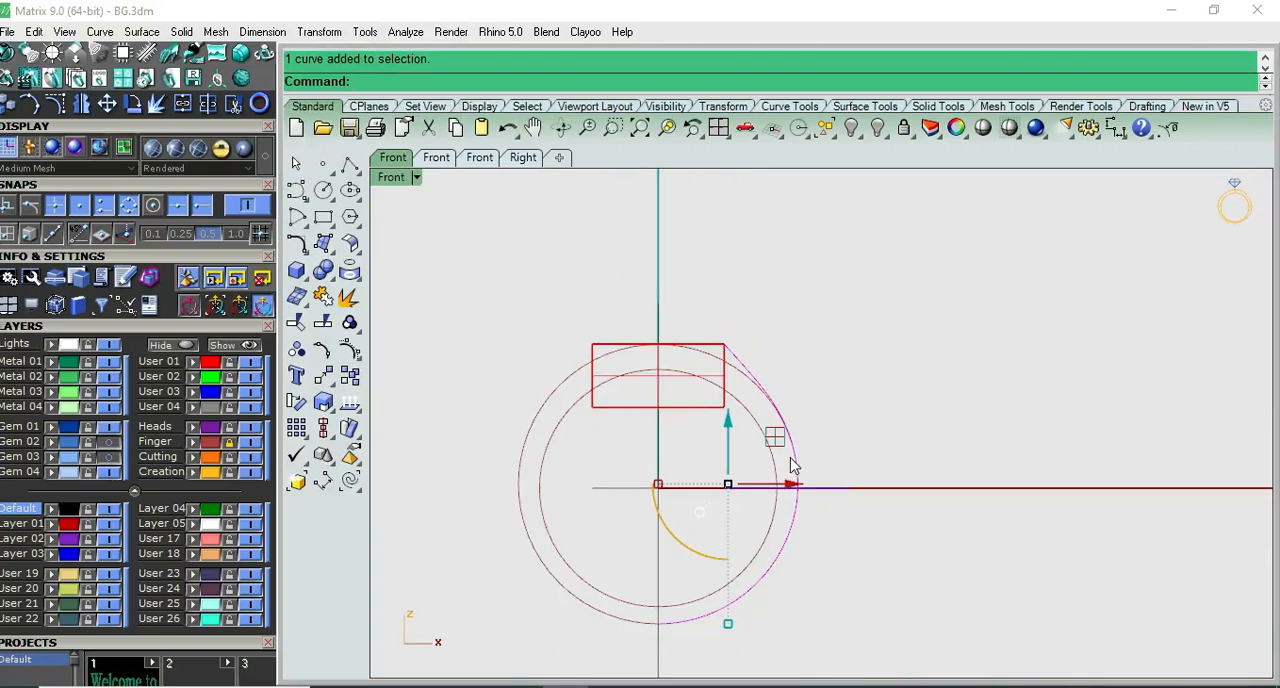
pyautogui.scroll(2, 790, 440)
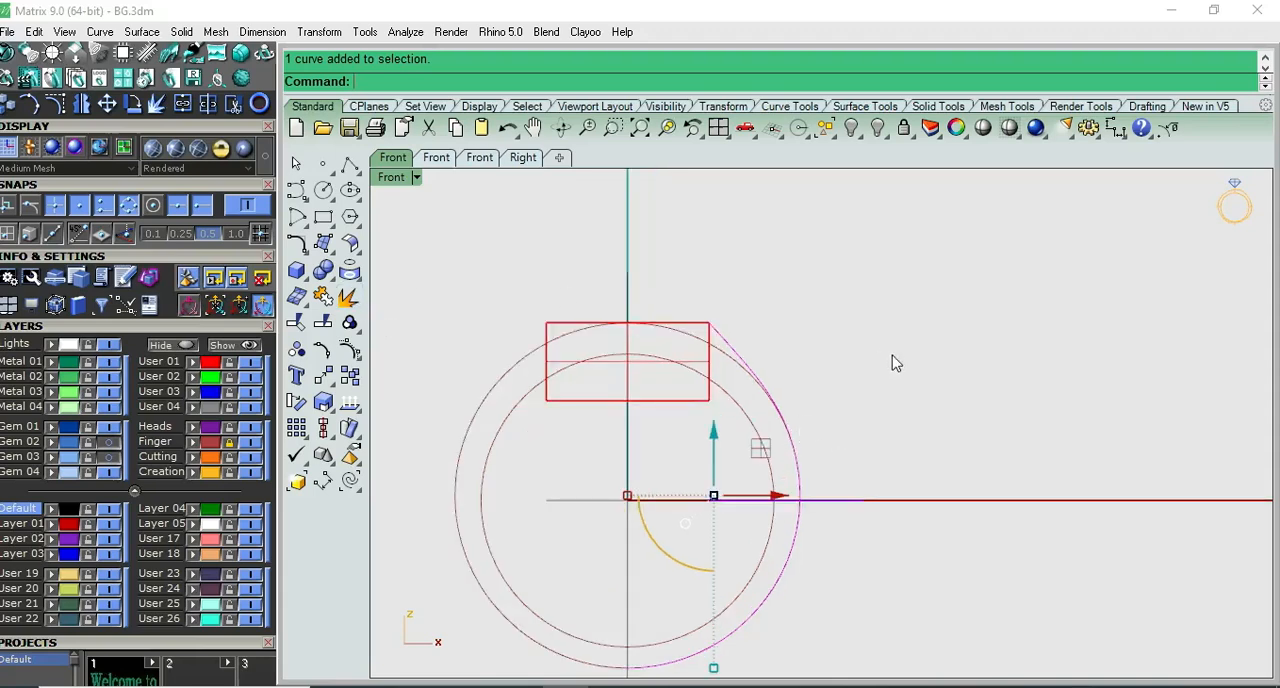
pyautogui.scroll(2, 732, 352)
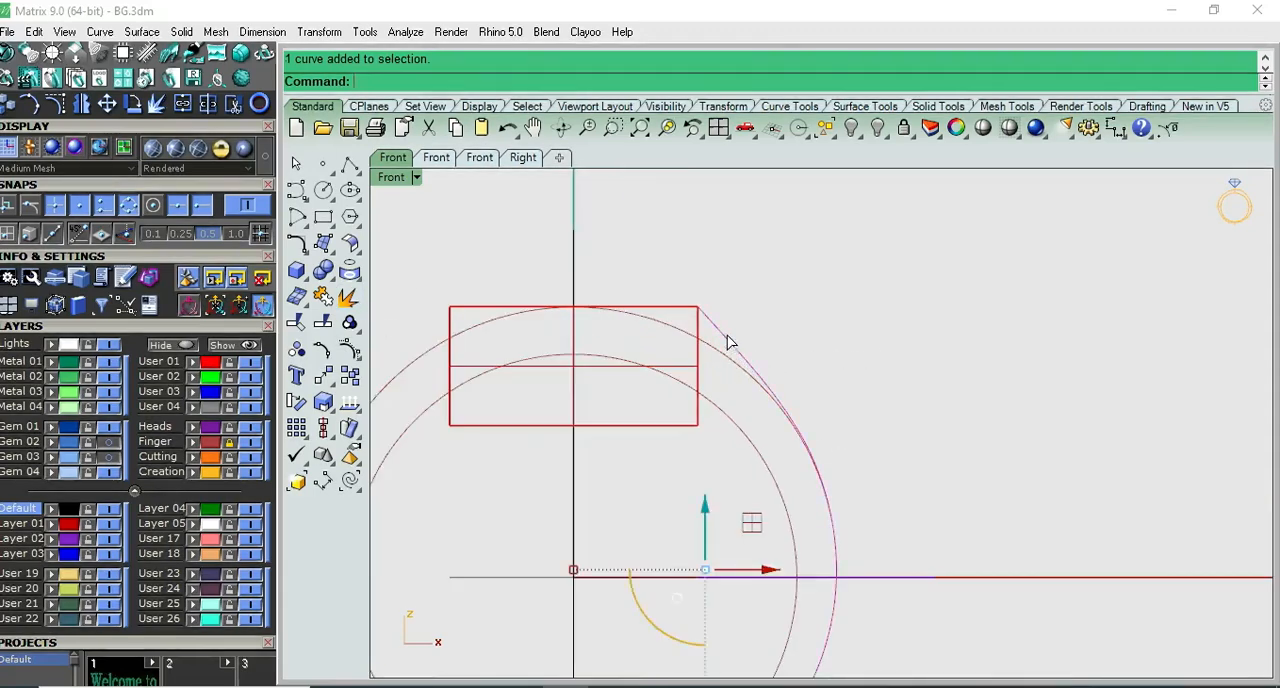
pyautogui.press('F1')
pyautogui.press('F2')
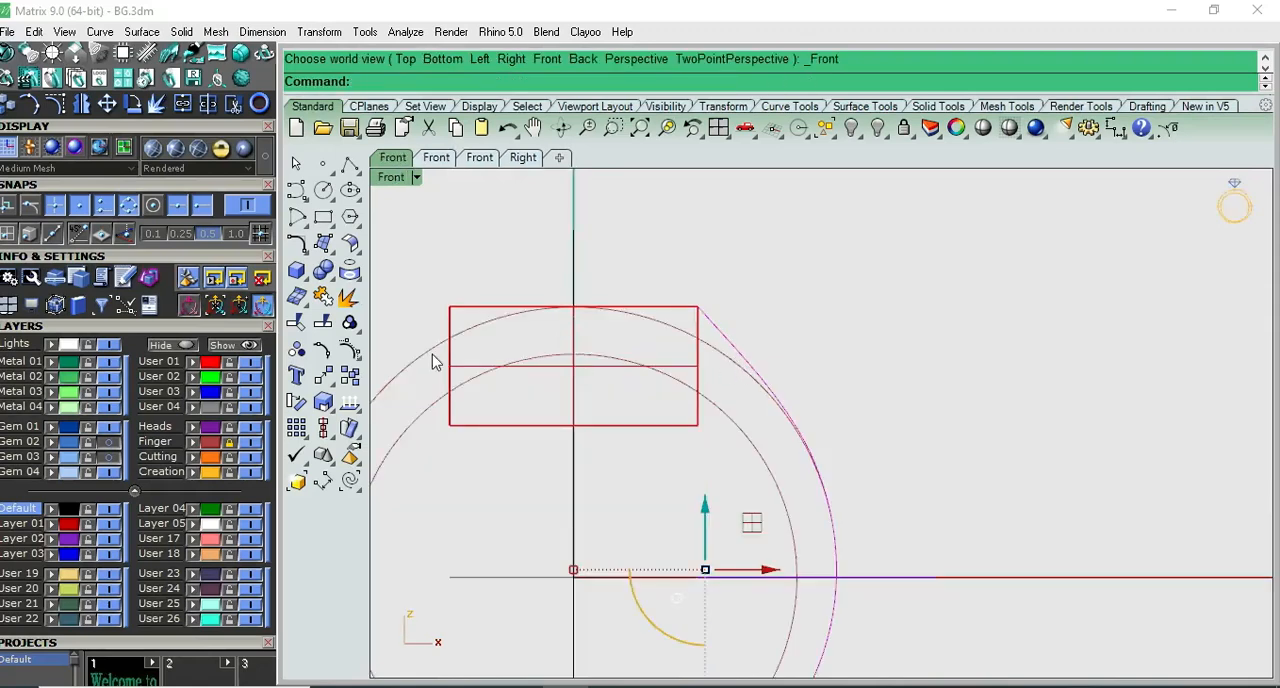
pyautogui.write('Length')
pyautogui.press('Return')
# - Draw a 29 mm horizontal line from the origin along the positive X axis
pyautogui.scroll(-3, 826, 390)
pyautogui.scroll(-2, 826, 393)
pyautogui.click(350, 164)
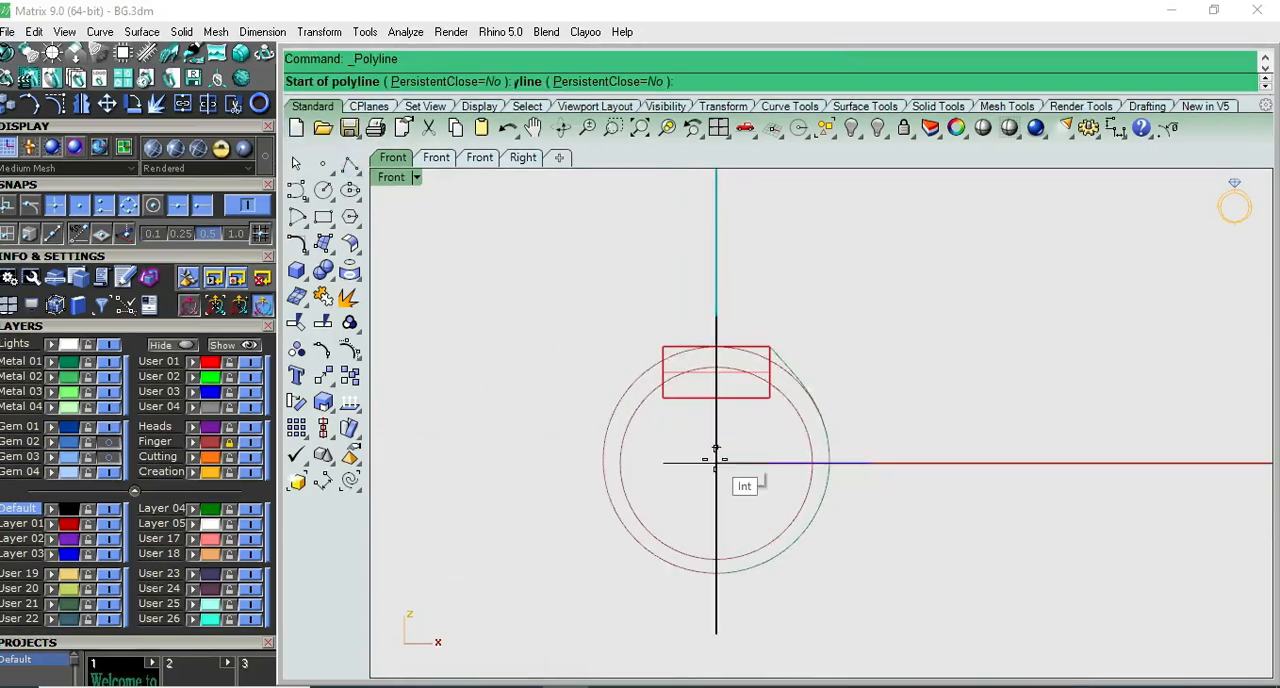
pyautogui.write('0')
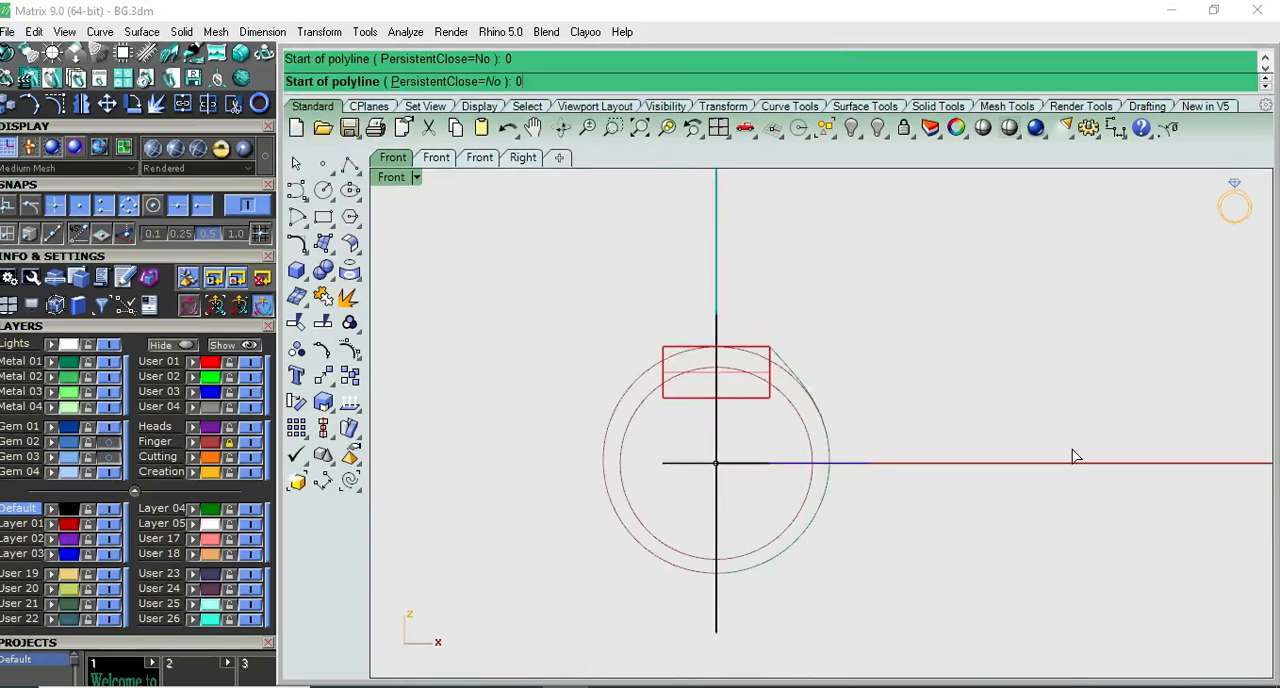
pyautogui.press('Return')
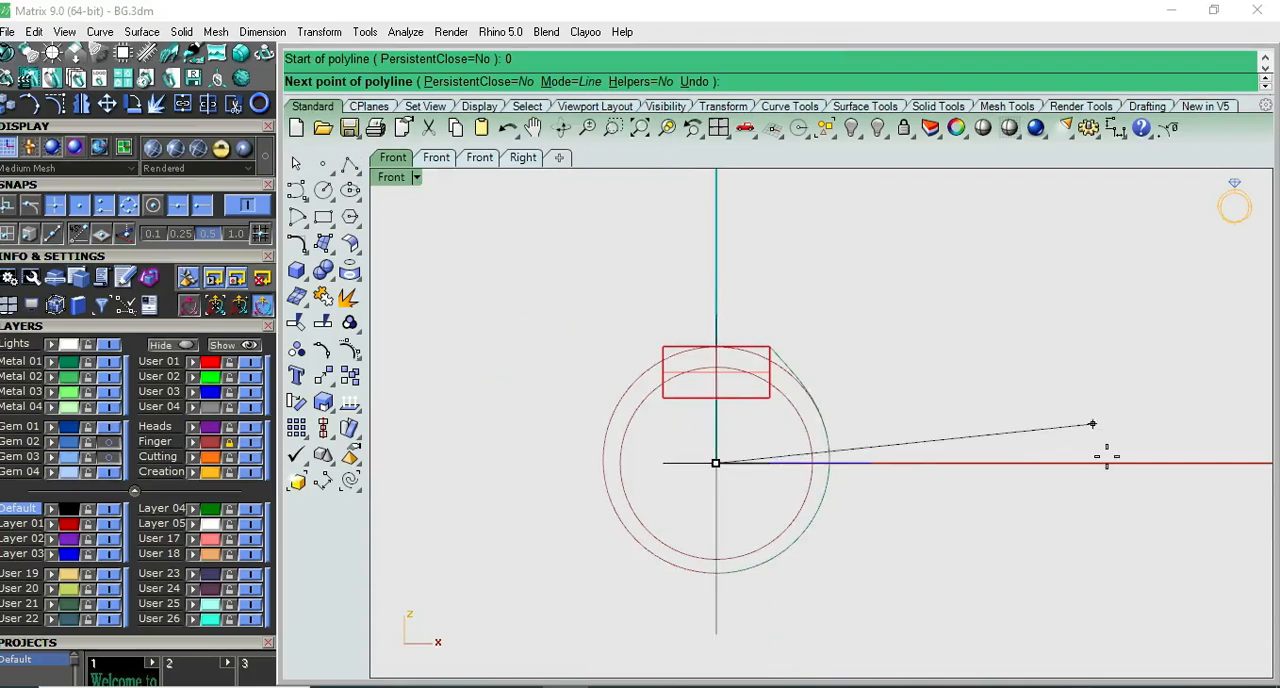
pyautogui.write('29')
pyautogui.press('Return')
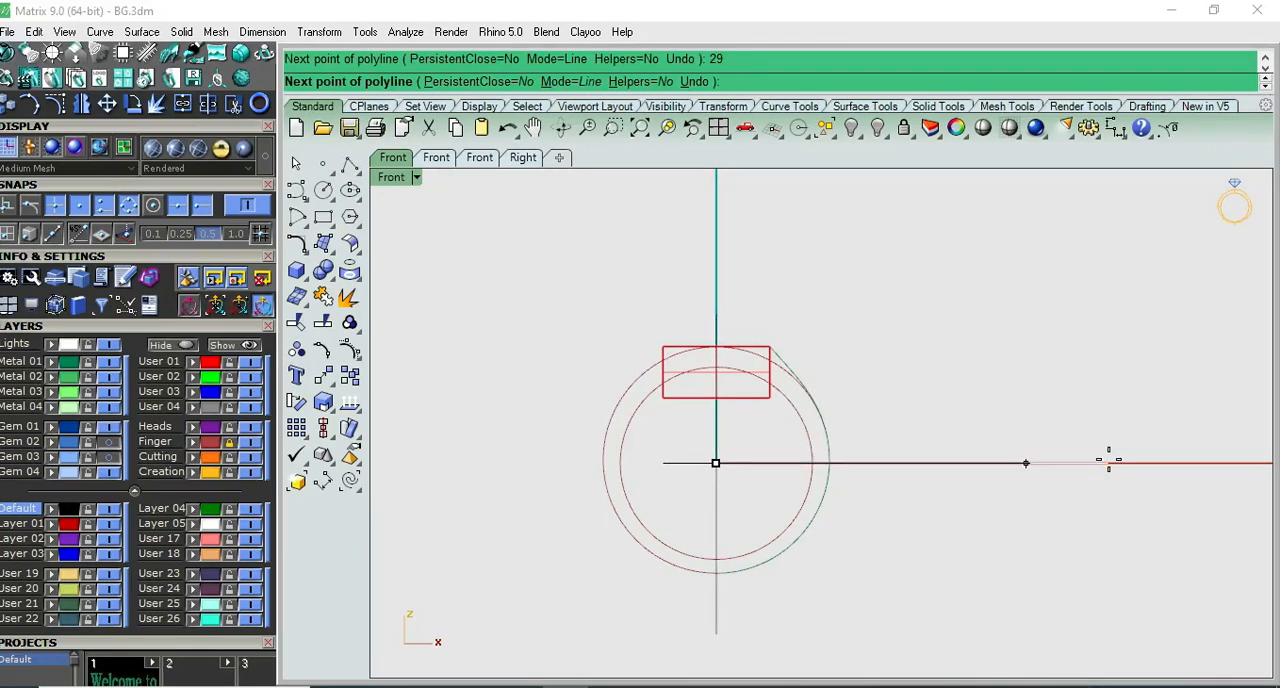
pyautogui.click(1108, 460)
pyautogui.press('Return')
# - Measure the length of the new horizontal line
pyautogui.click(1021, 468)
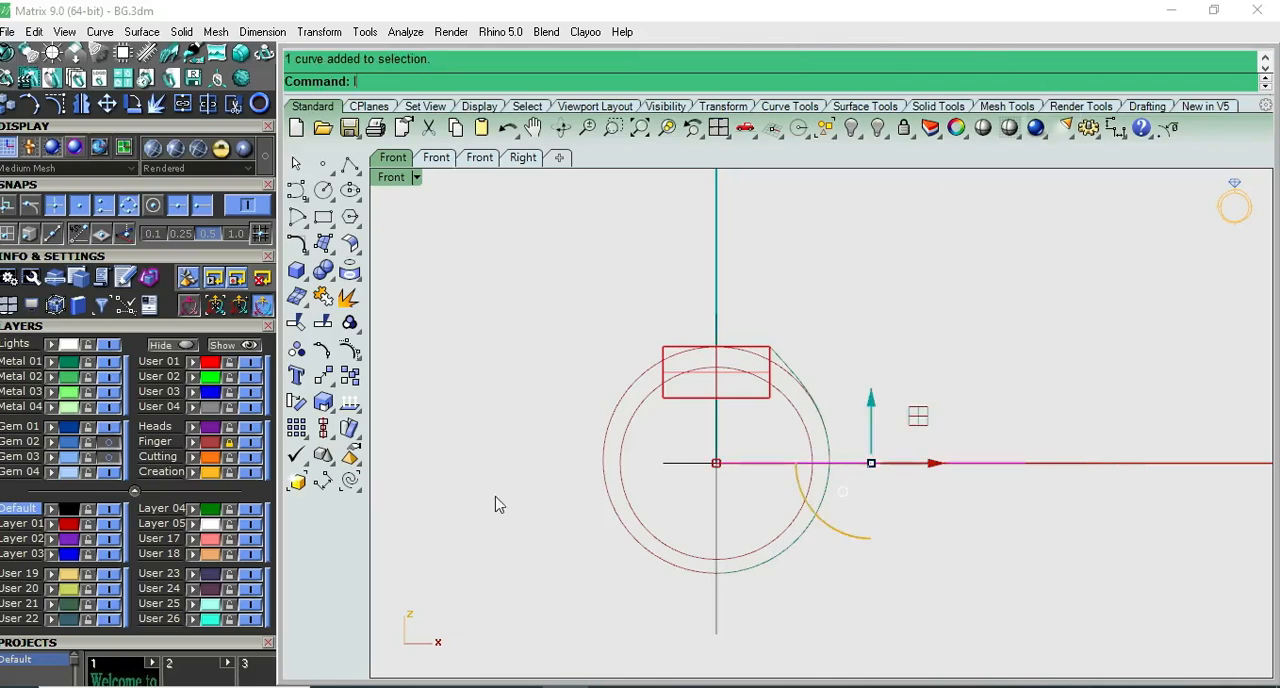
pyautogui.write('Len')
pyautogui.press('Return')
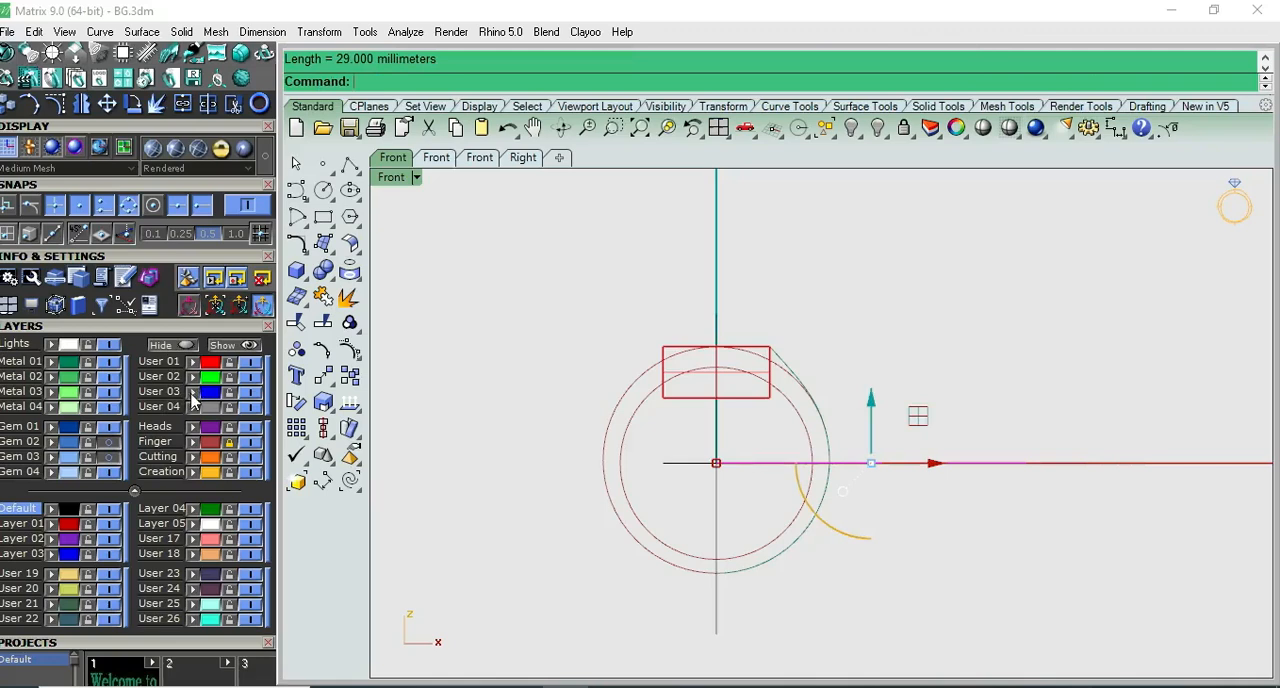
pyautogui.click(961, 362)
pyautogui.scroll(2, 452, 490)
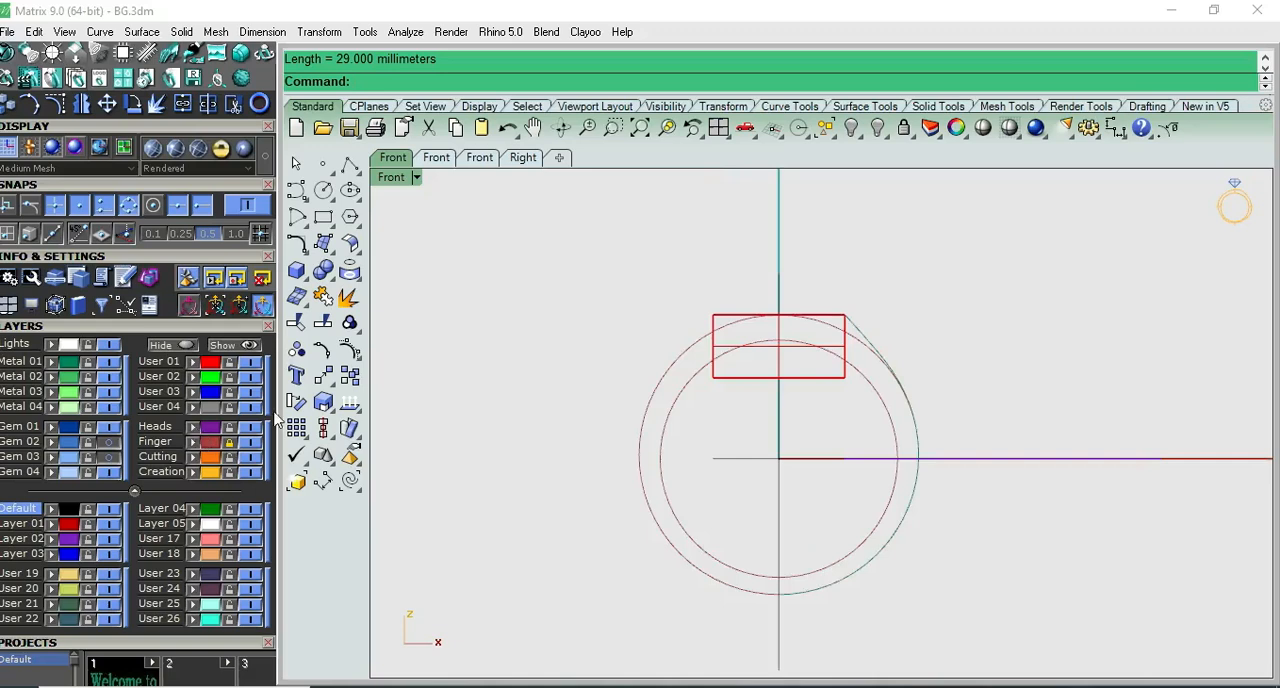
pyautogui.scroll(6, 940, 457)
# - Draw a 3 mm diameter circle centred on the origin in the Front view
pyautogui.press('F1')
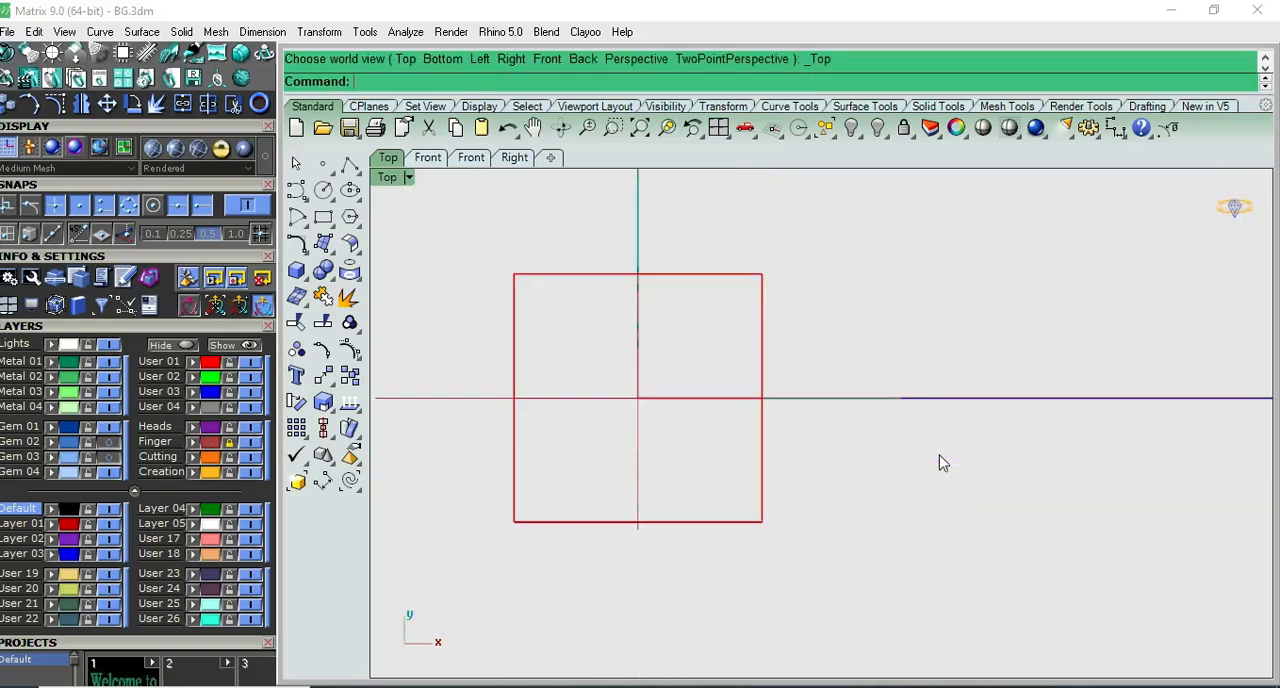
pyautogui.press('F2')
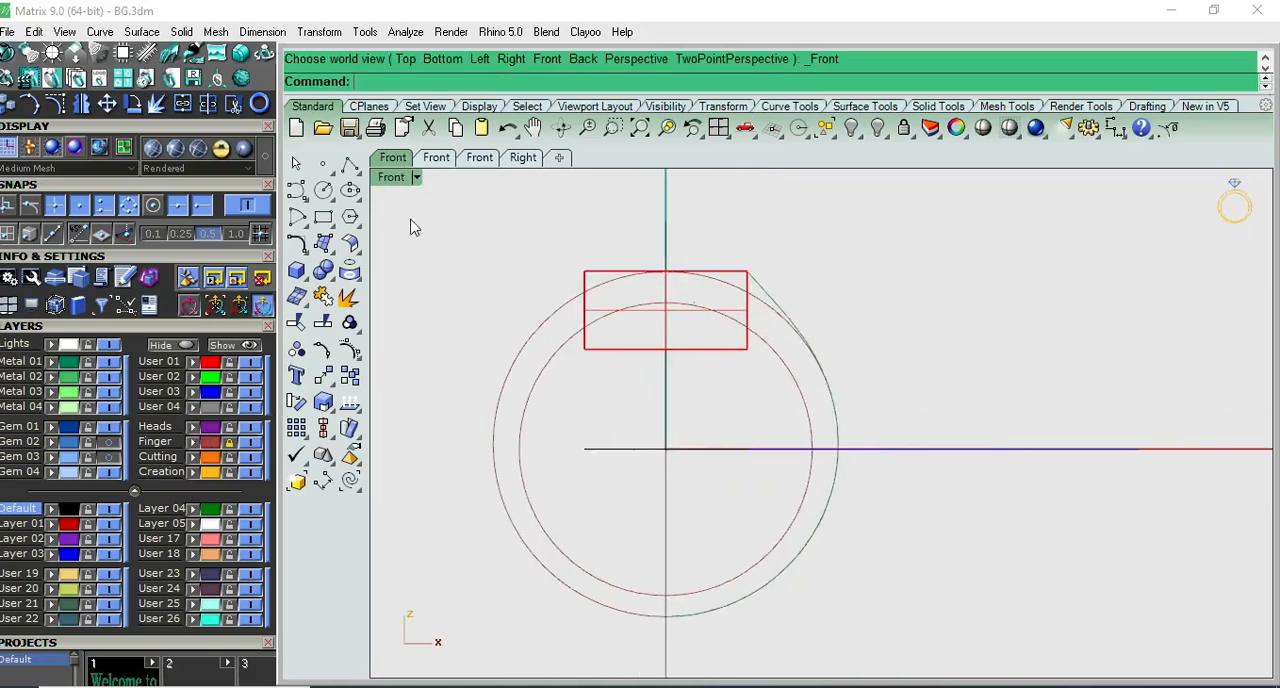
pyautogui.click(324, 190)
pyautogui.write('0')
pyautogui.press('Return')
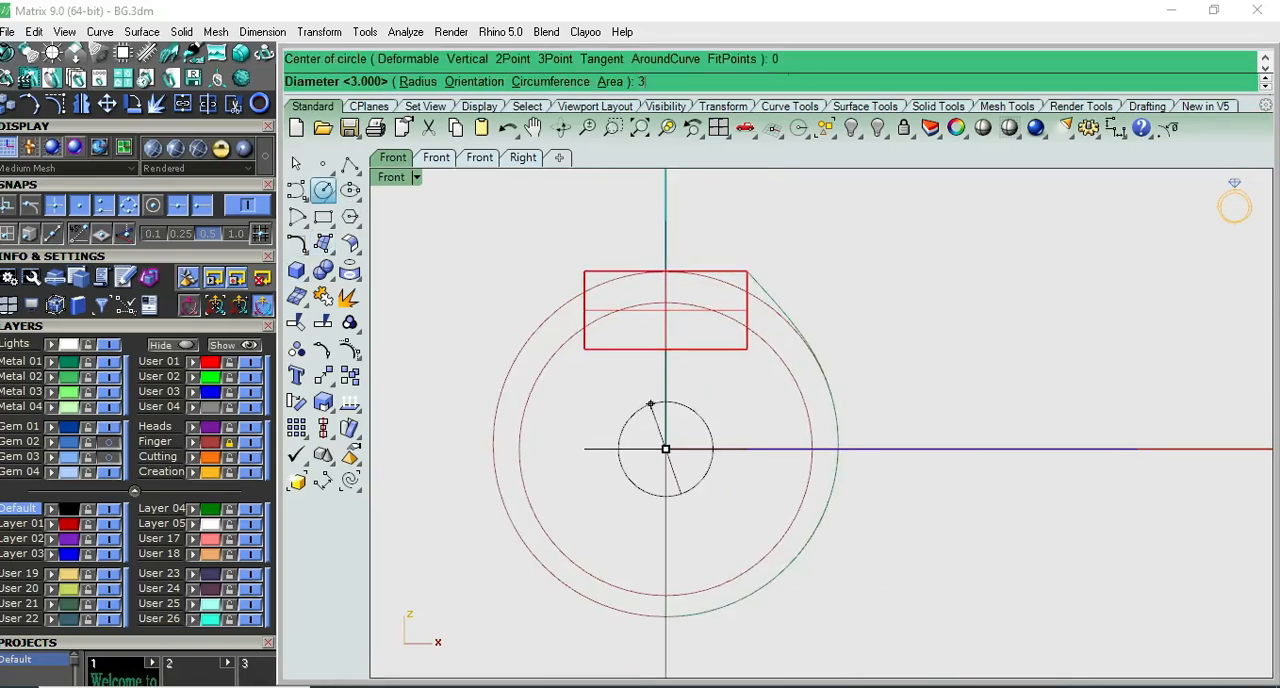
pyautogui.write('3')
pyautogui.press('Return')
# - Scale the small circle down vertically into a flat ellipse, keeping its width
pyautogui.click(710, 451)
pyautogui.scroll(3, 683, 440)
pyautogui.moveTo(654, 557); pyautogui.dragTo(654, 505)
pyautogui.click(737, 394)
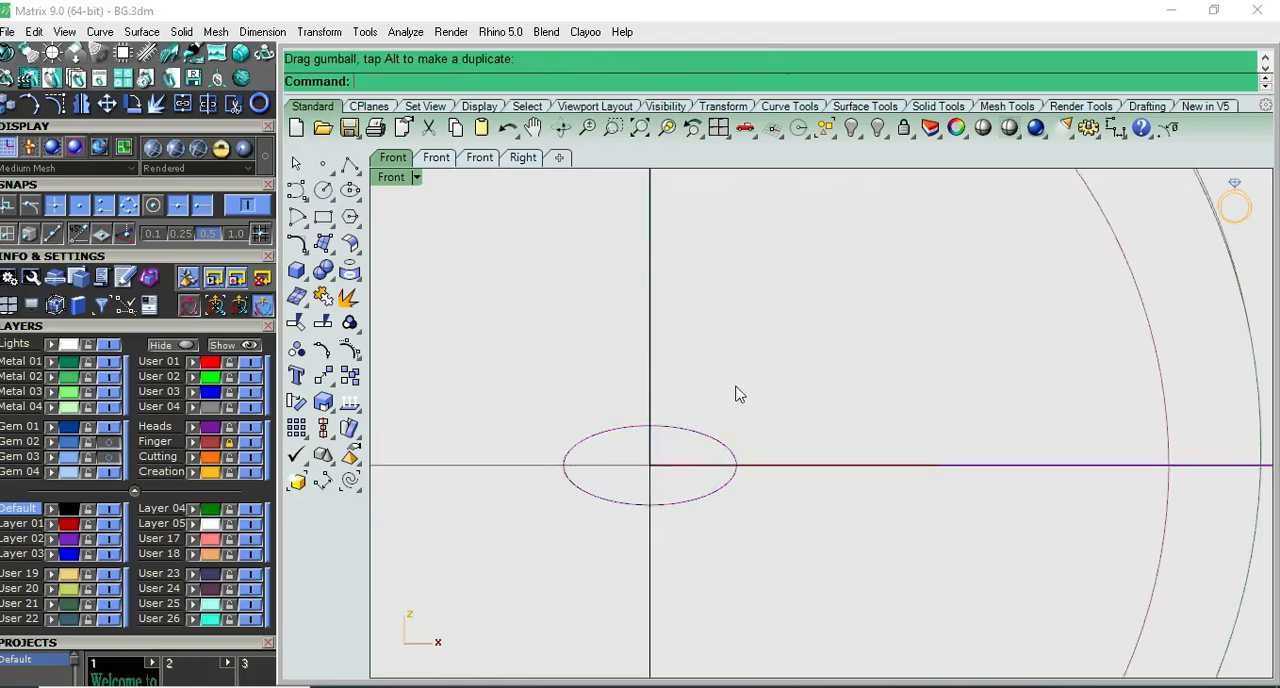
pyautogui.moveTo(737, 394); pyautogui.dragTo(901, 357, button='right')
# - Measure the ellipse from its upper quadrant to its centre with a trial dimension
pyautogui.click(1115, 127)
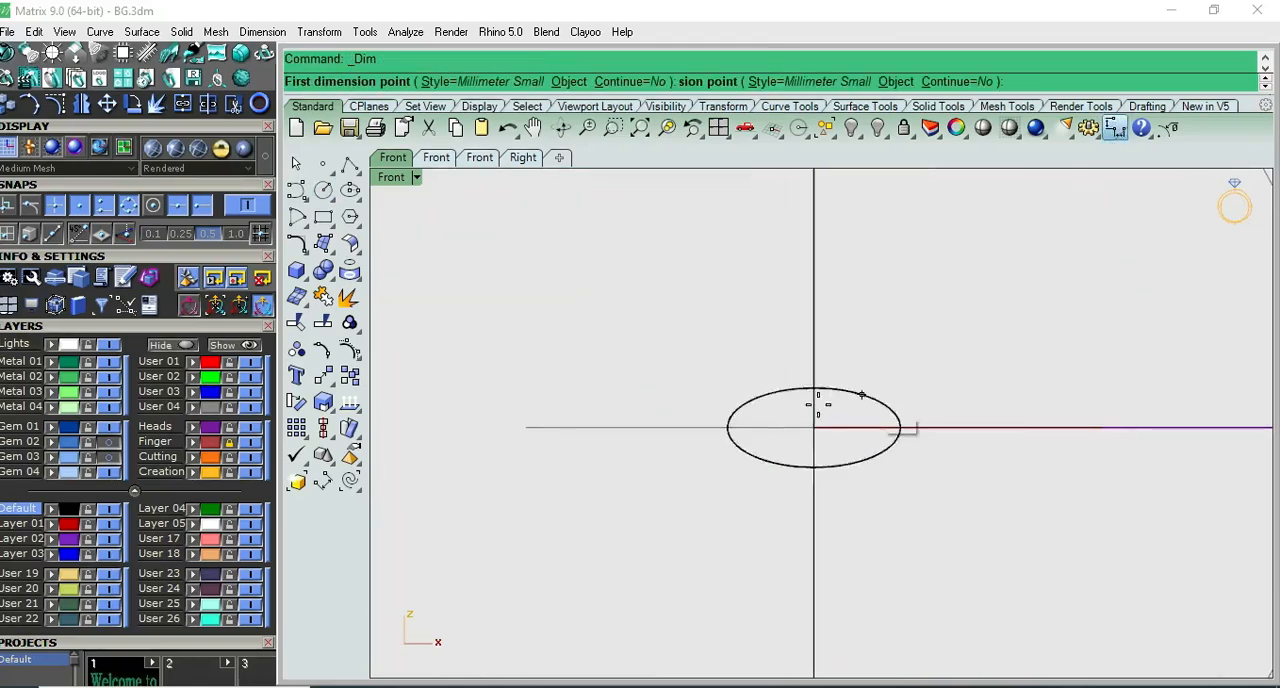
pyautogui.click(814, 389)
pyautogui.click(814, 428)
pyautogui.press('Escape')
# - Stretch the small ellipse slightly in the vertical direction
pyautogui.click(866, 398)
pyautogui.scroll(5, 817, 462)
pyautogui.moveTo(810, 480); pyautogui.dragTo(811, 483)
pyautogui.click(931, 317)
pyautogui.scroll(-5, 946, 356)
pyautogui.moveTo(965, 400); pyautogui.dragTo(886, 429, button='right')
pyautogui.click(879, 432)
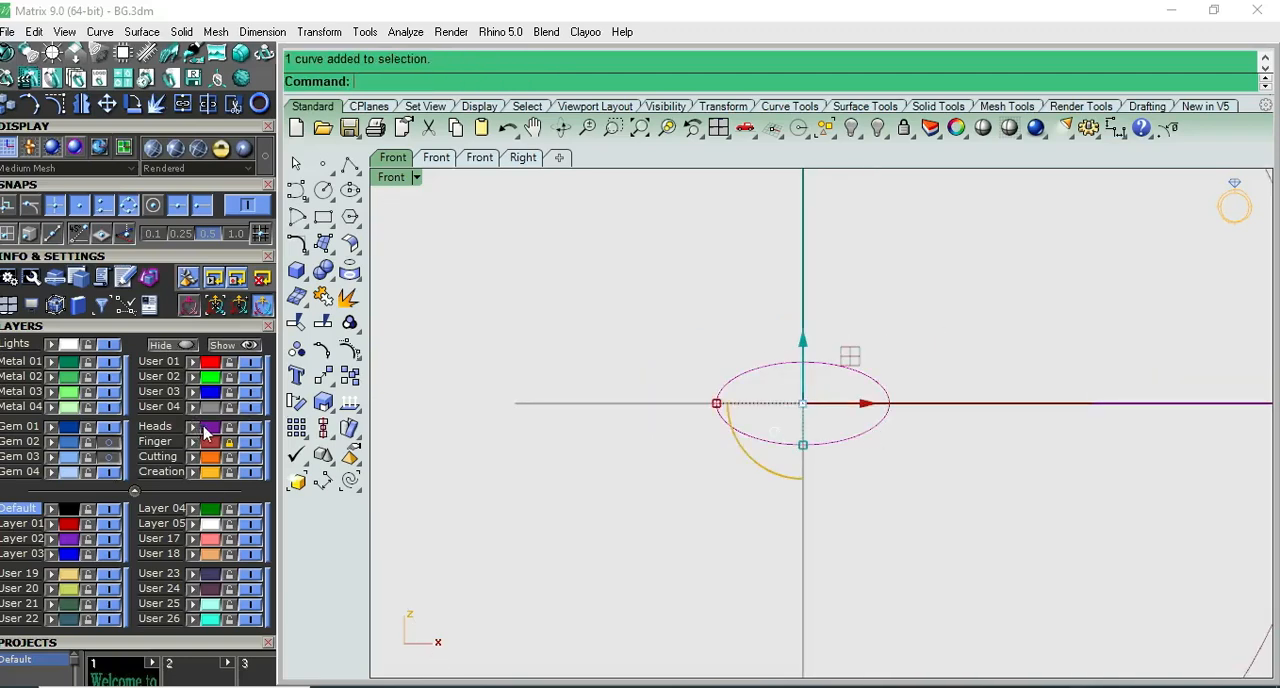
pyautogui.press('Escape')
# - Draw a vertical line downward from the ellipse's right quadrant, a little longer than the ellipse's width
pyautogui.click(350, 163)
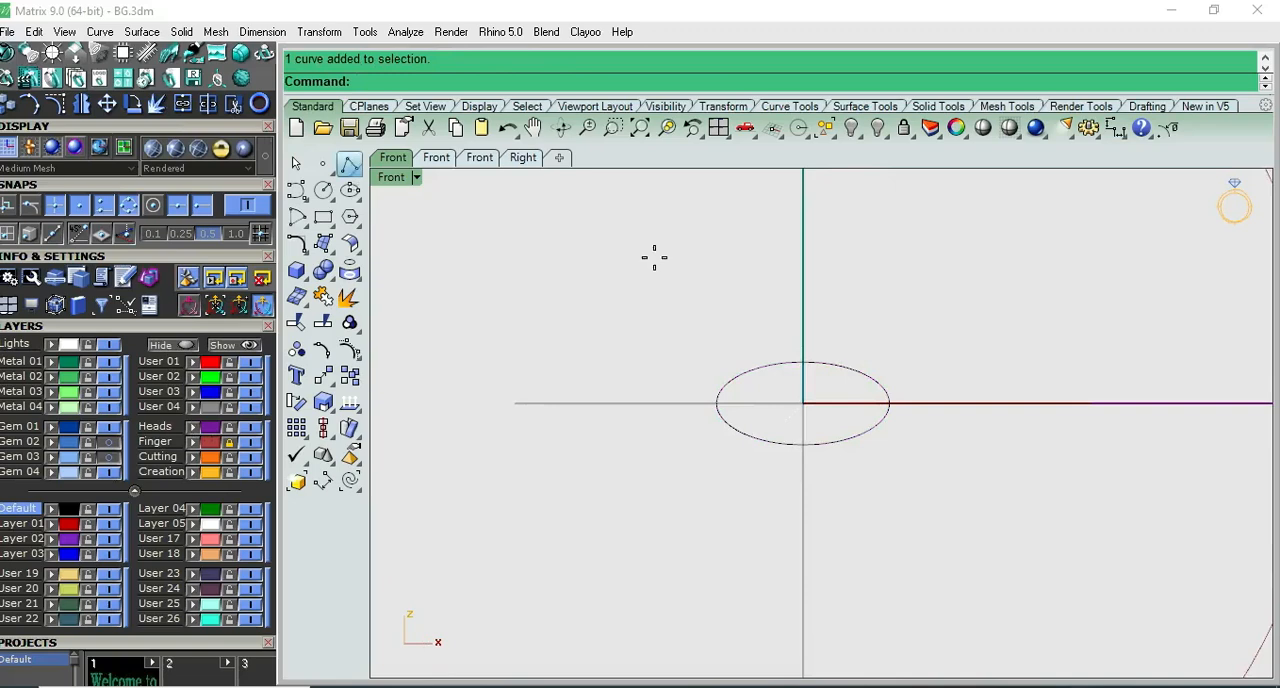
pyautogui.click(888, 403)
pyautogui.scroll(-2, 900, 470)
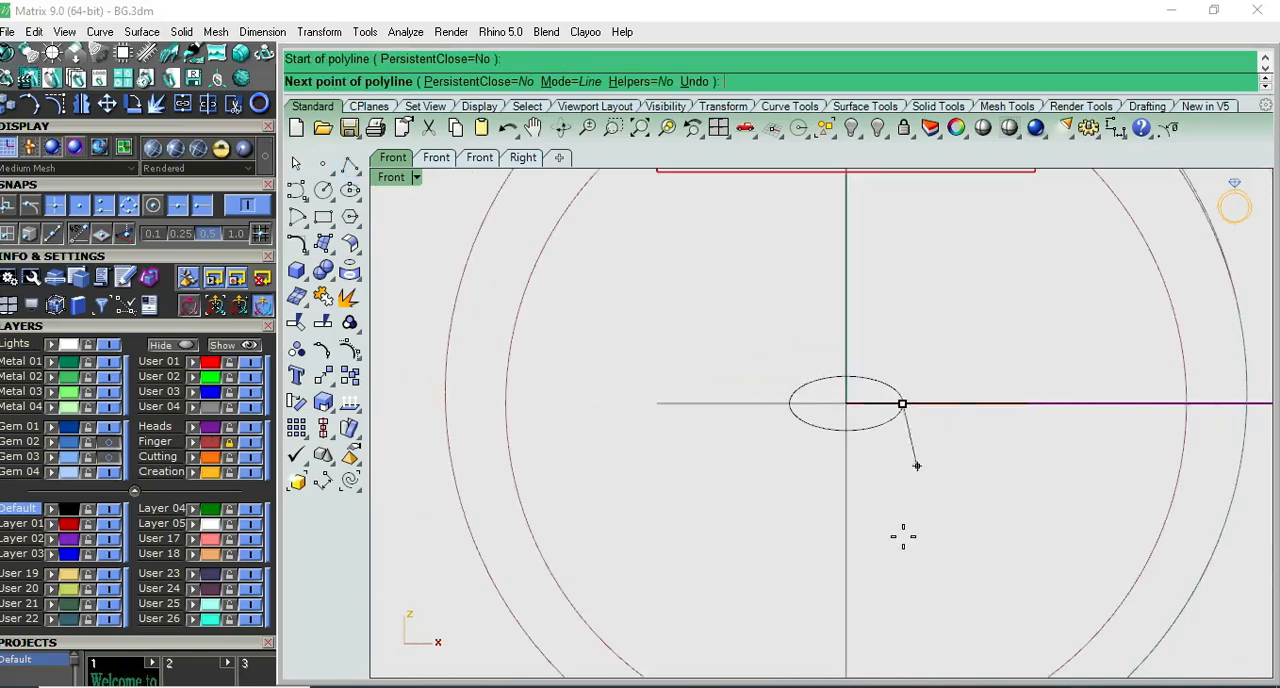
pyautogui.click(900, 554)
pyautogui.press('Return')
# - Mirror a copy of the vertical line across the vertical axis through the origin
pyautogui.click(901, 558)
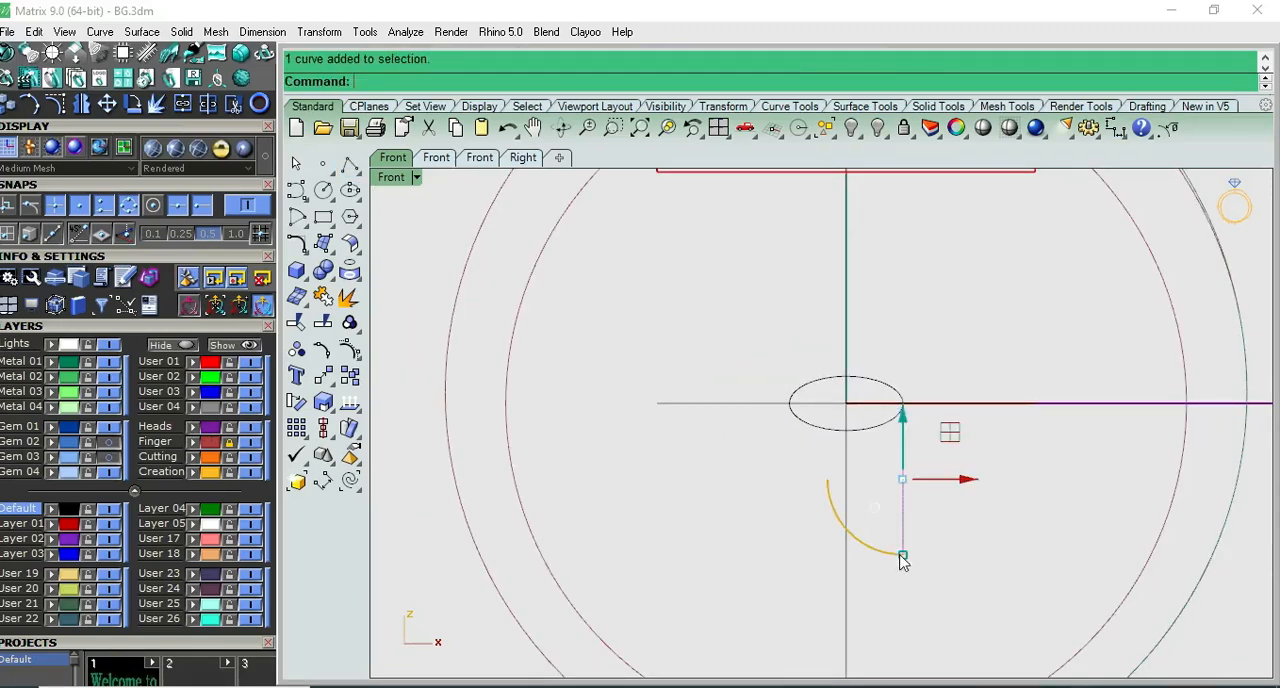
pyautogui.write('mirror')
pyautogui.press('Return')
pyautogui.write('0')
pyautogui.press('Return')
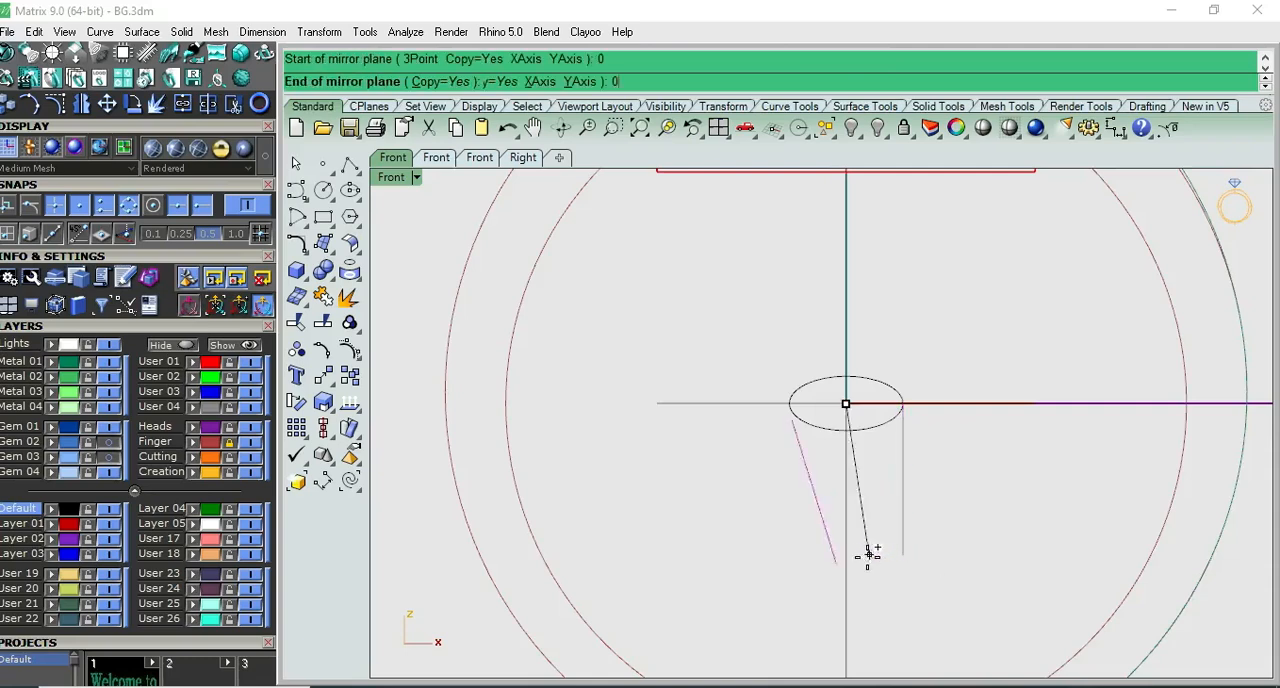
pyautogui.click(851, 591)
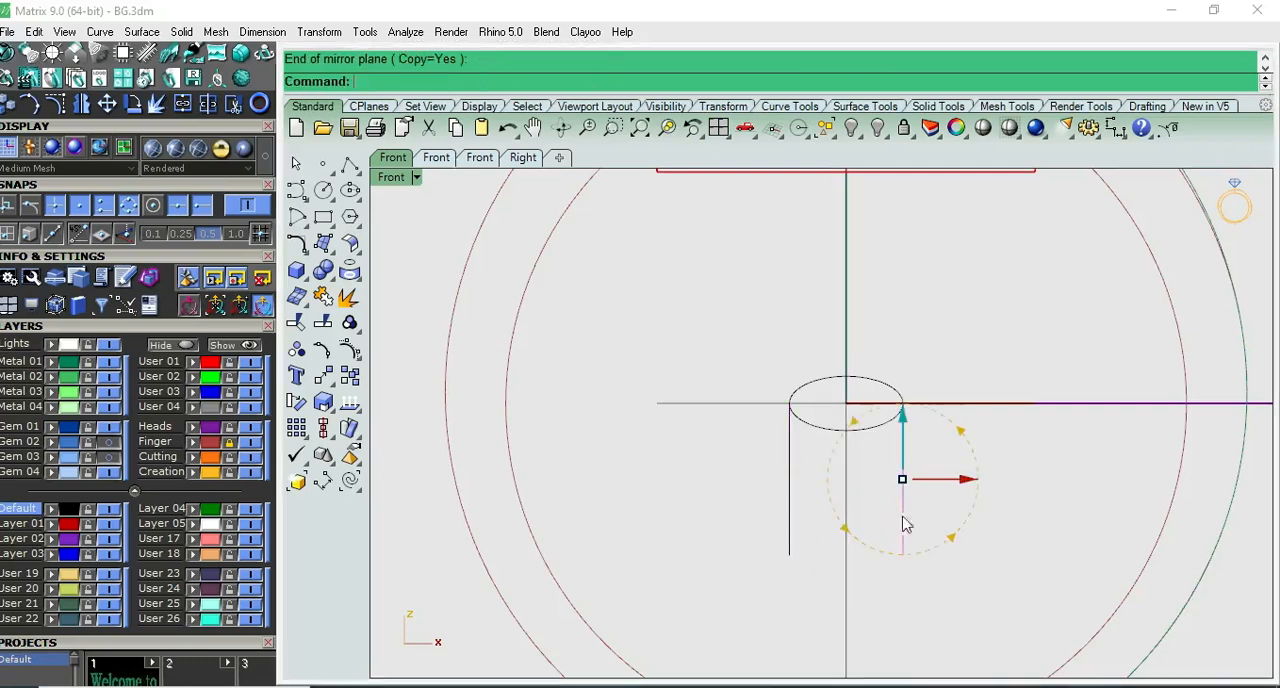
pyautogui.click(466, 323)
# - Close the open base of the profile with a line between the lower ends of the two vertical lines
pyautogui.click(349, 164)
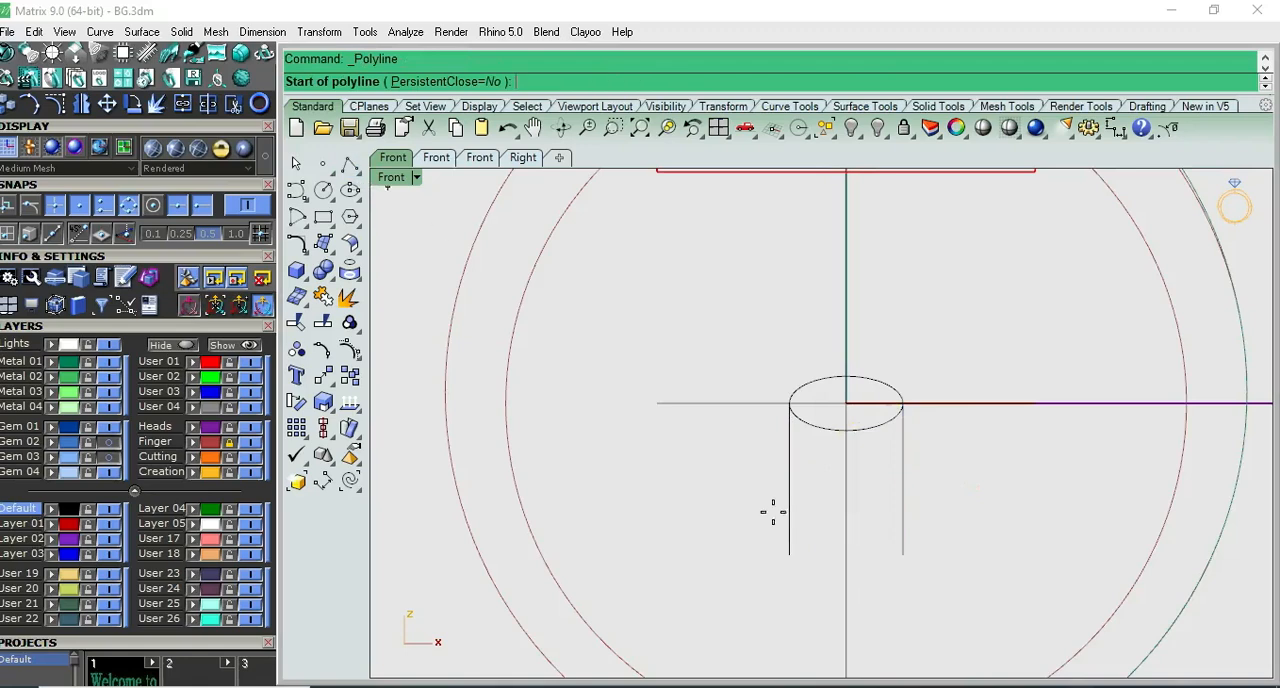
pyautogui.click(789, 555)
pyautogui.click(901, 555)
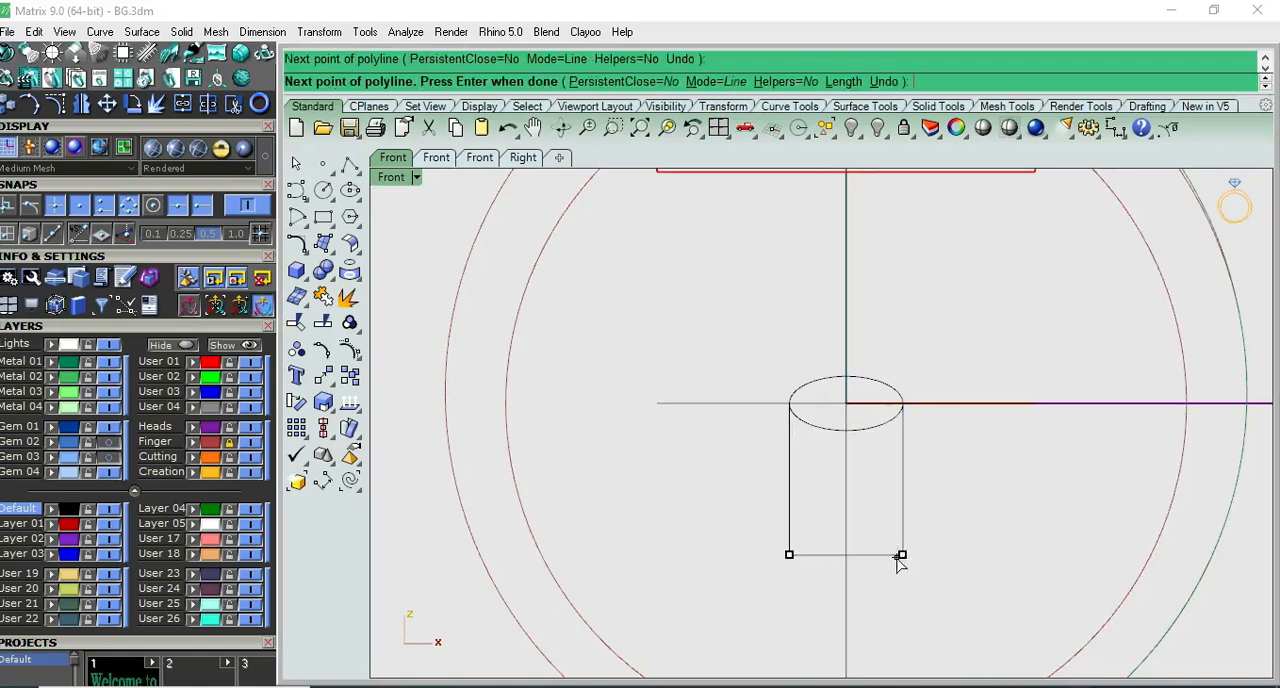
pyautogui.press('Return')
# - Trim away the ellipse's lower half and join the remaining arc and three lines into one closed profile
pyautogui.moveTo(884, 572); pyautogui.dragTo(843, 522)
pyautogui.keyDown('shift'); pyautogui.click(876, 436); pyautogui.keyUp('shift')
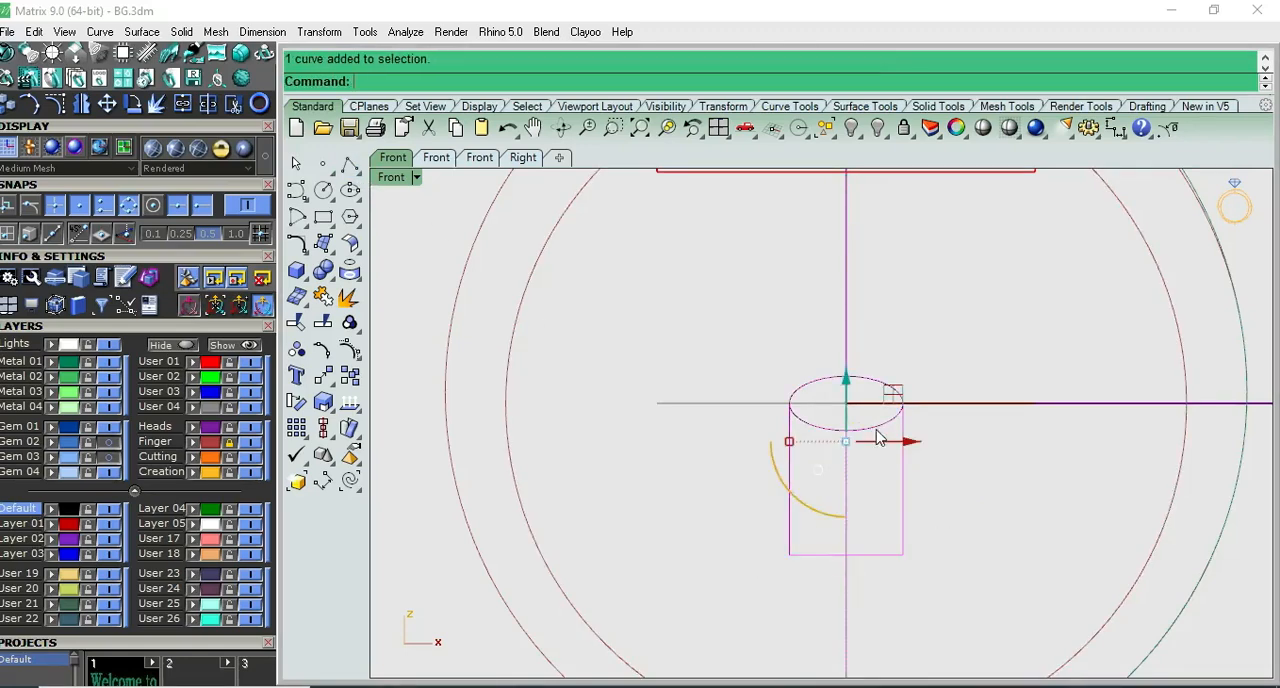
pyautogui.keyDown('ctrl'); pyautogui.moveTo(874, 352); pyautogui.dragTo(818, 327); pyautogui.keyUp('ctrl')
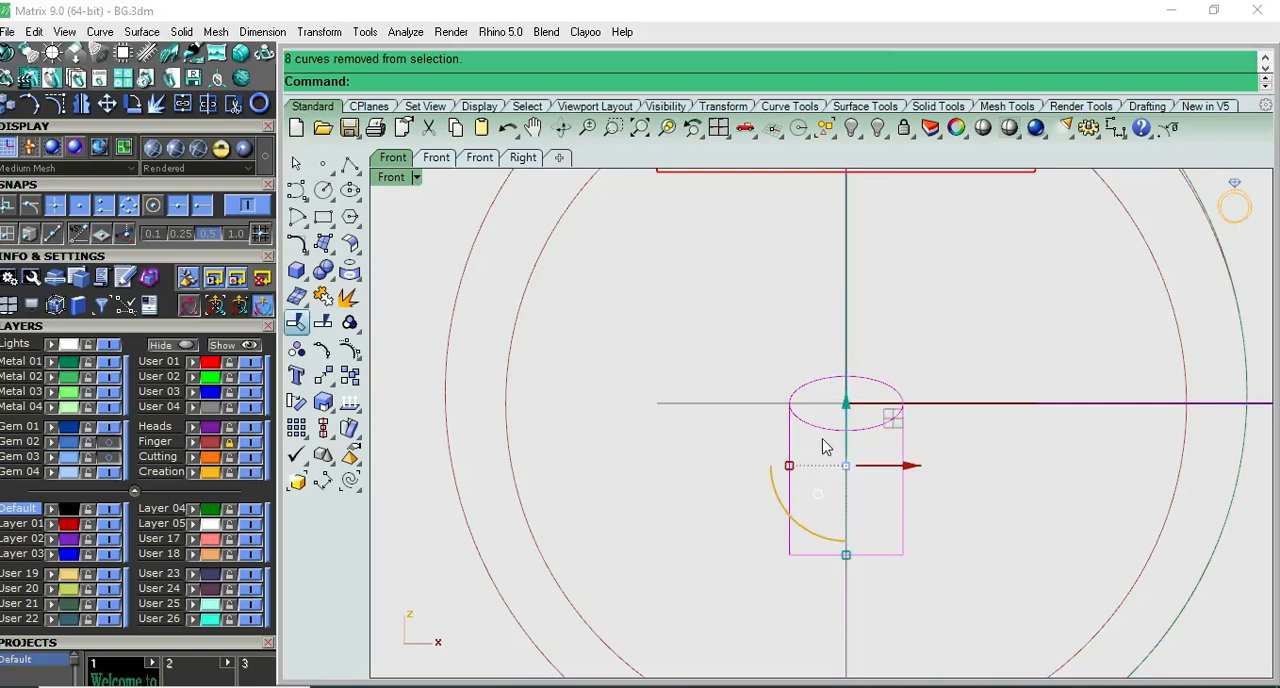
pyautogui.rightClick(863, 430)
pyautogui.click(863, 430)
pyautogui.scroll(4, 863, 430)
pyautogui.scroll(-4, 865, 432)
pyautogui.click(865, 432)
pyautogui.rightClick(869, 440)
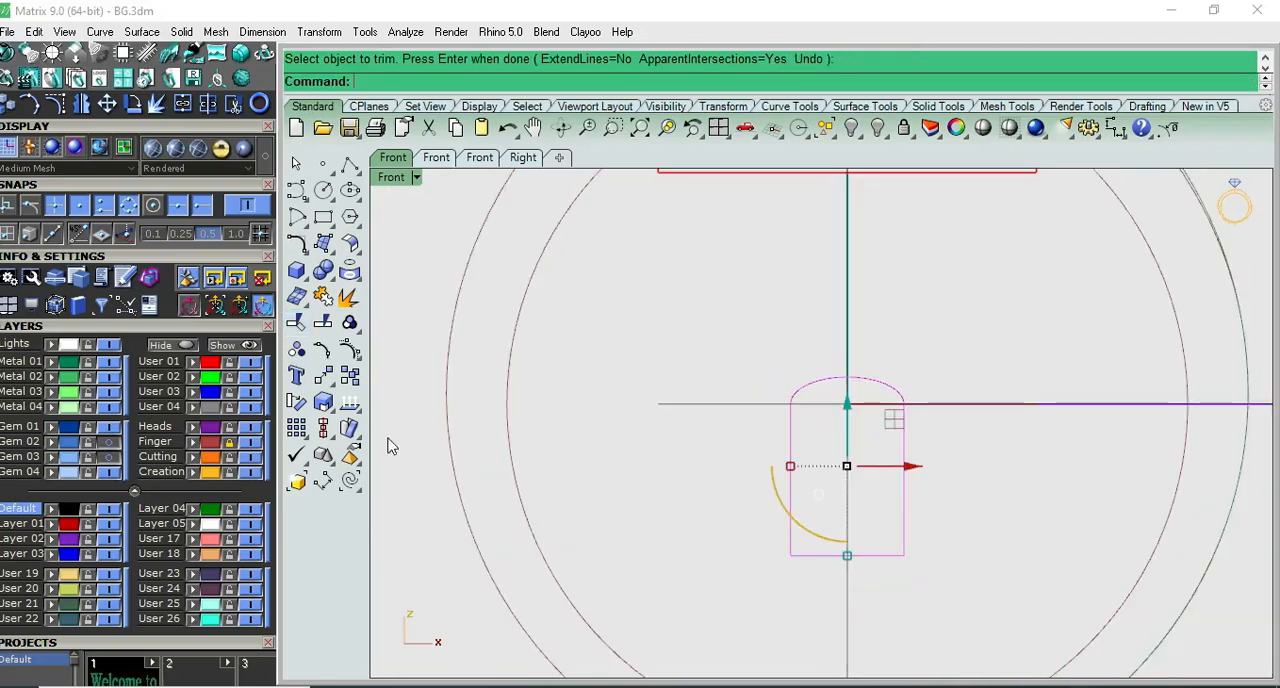
pyautogui.click(323, 296)
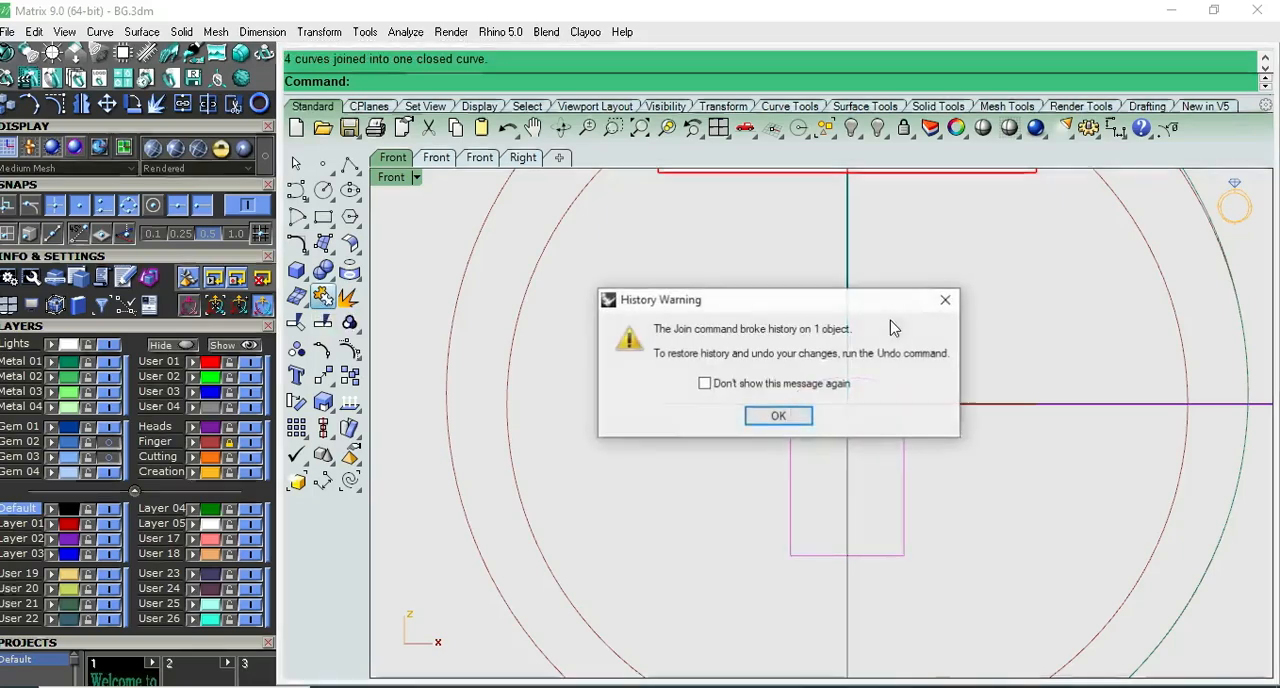
# - Acknowledge the Join history warning and clear the selection, returning to the joined profile in Front view
pyautogui.click(780, 418)
pyautogui.press('Escape')
pyautogui.scroll(-3, 900, 390)
pyautogui.hotkey('ctrl', 'F1')
pyautogui.hotkey('ctrl', 'F2')
pyautogui.moveTo(910, 568); pyautogui.dragTo(880, 451, button='right')
pyautogui.scroll(2, 886, 466)
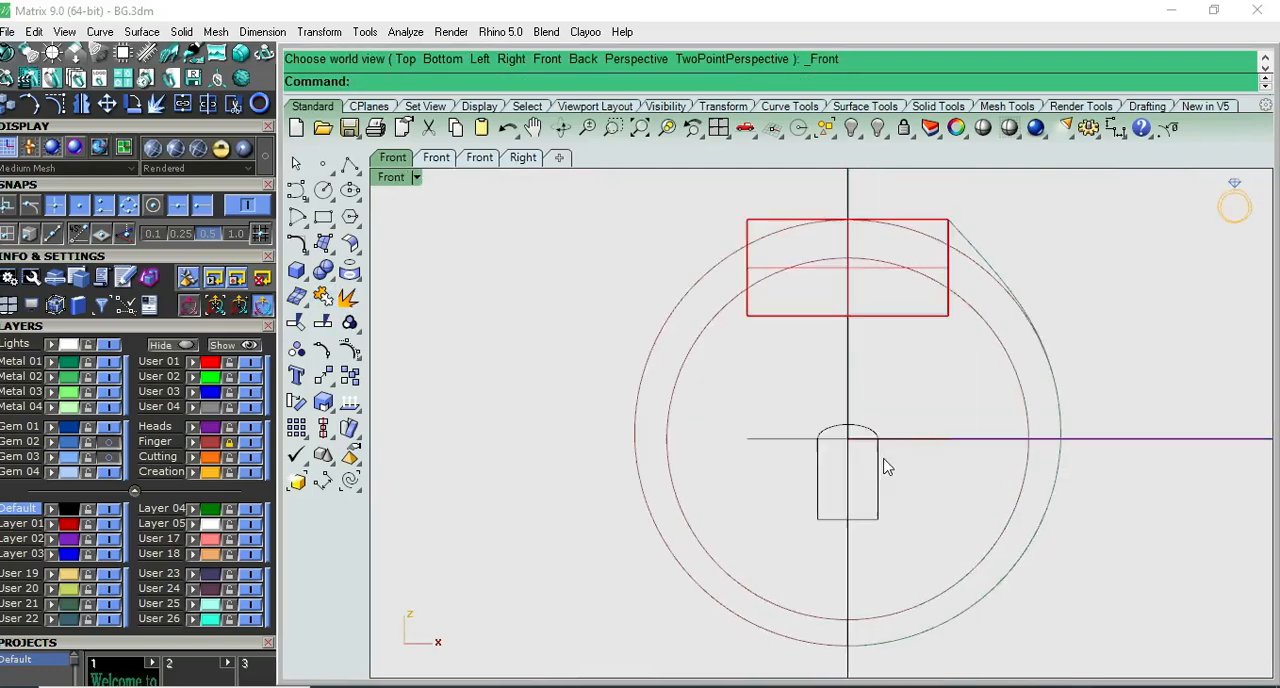
# - Extrude the closed domed profile in Top view as a both-sides solid reaching slightly past the red block's edges
pyautogui.click(880, 467)
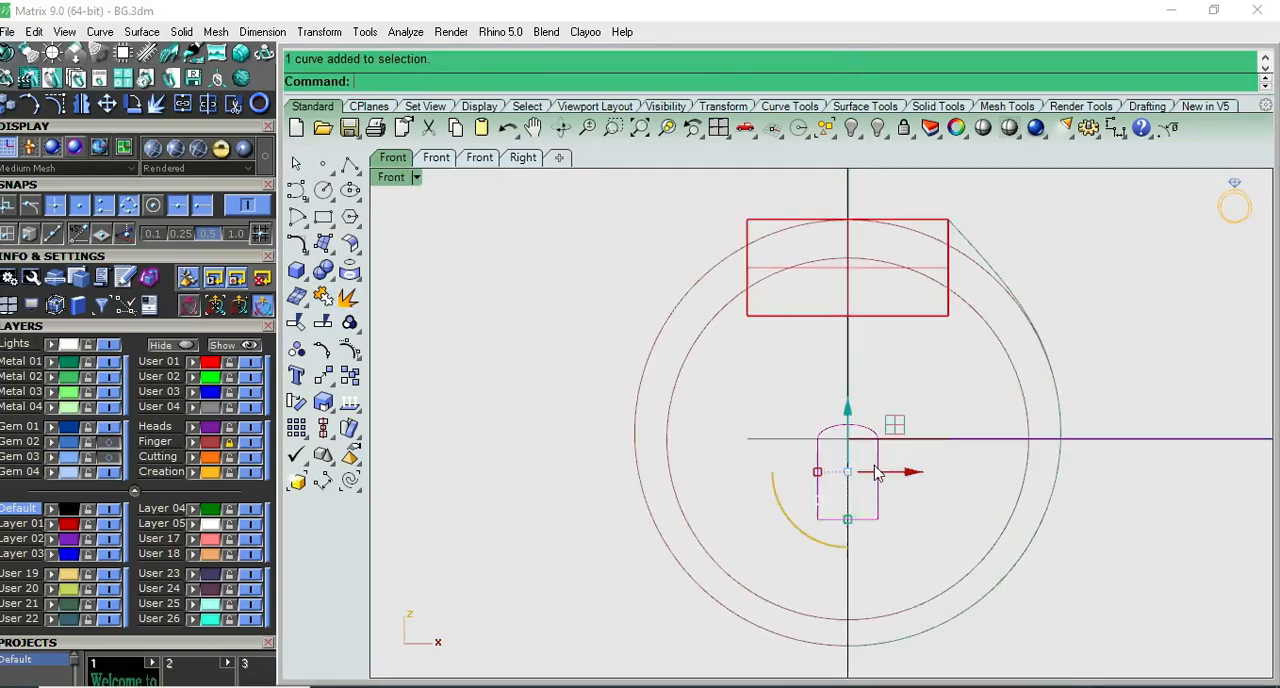
pyautogui.scroll(3, 887, 470)
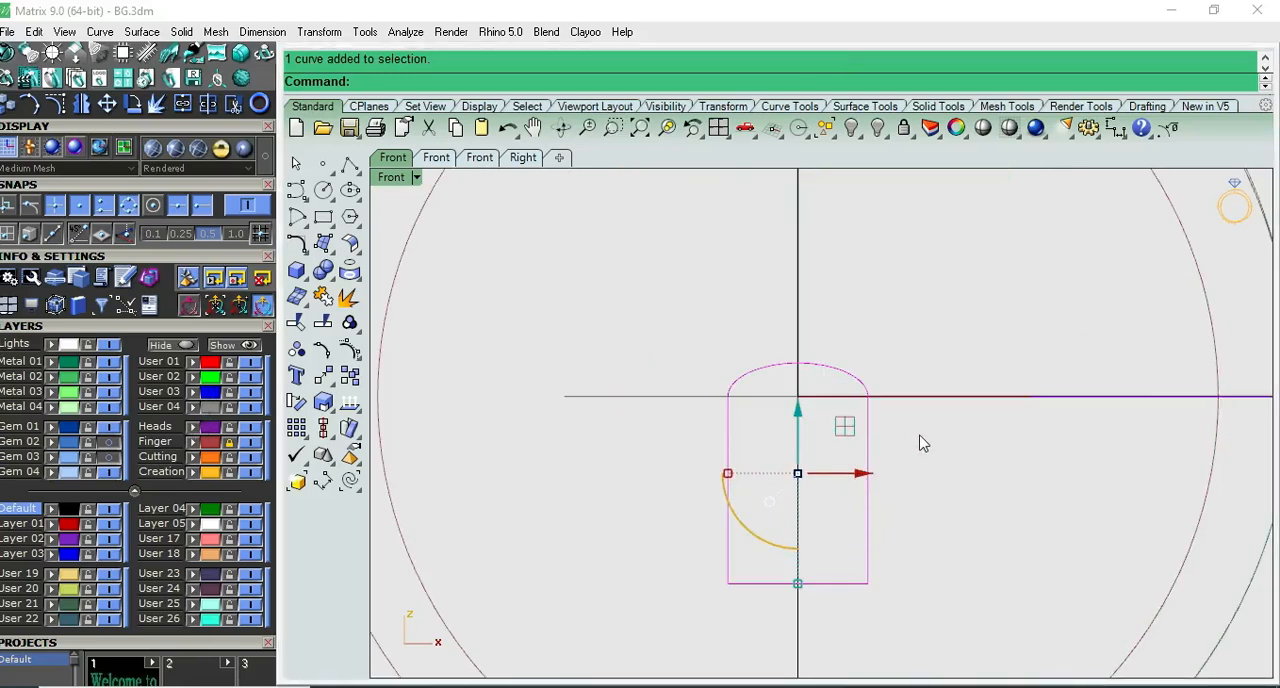
pyautogui.scroll(-1, 880, 444)
pyautogui.hotkey('ctrl', 'F1')
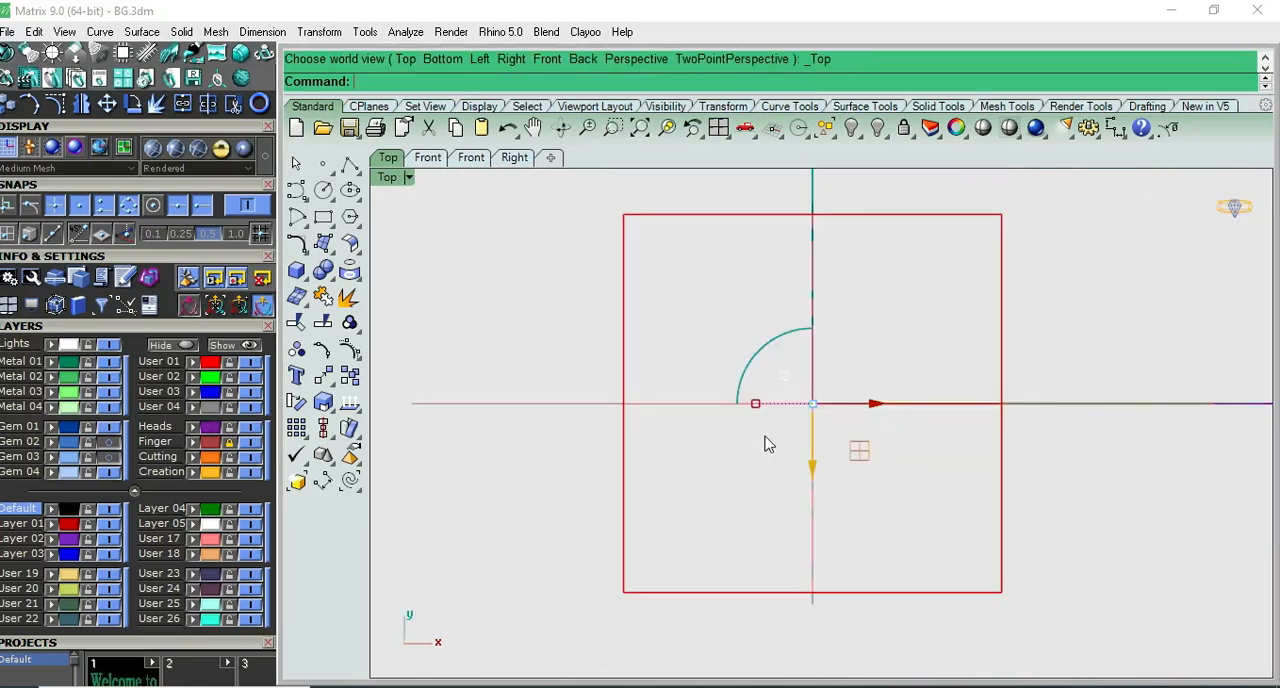
pyautogui.click(300, 276)
pyautogui.click(378, 331)
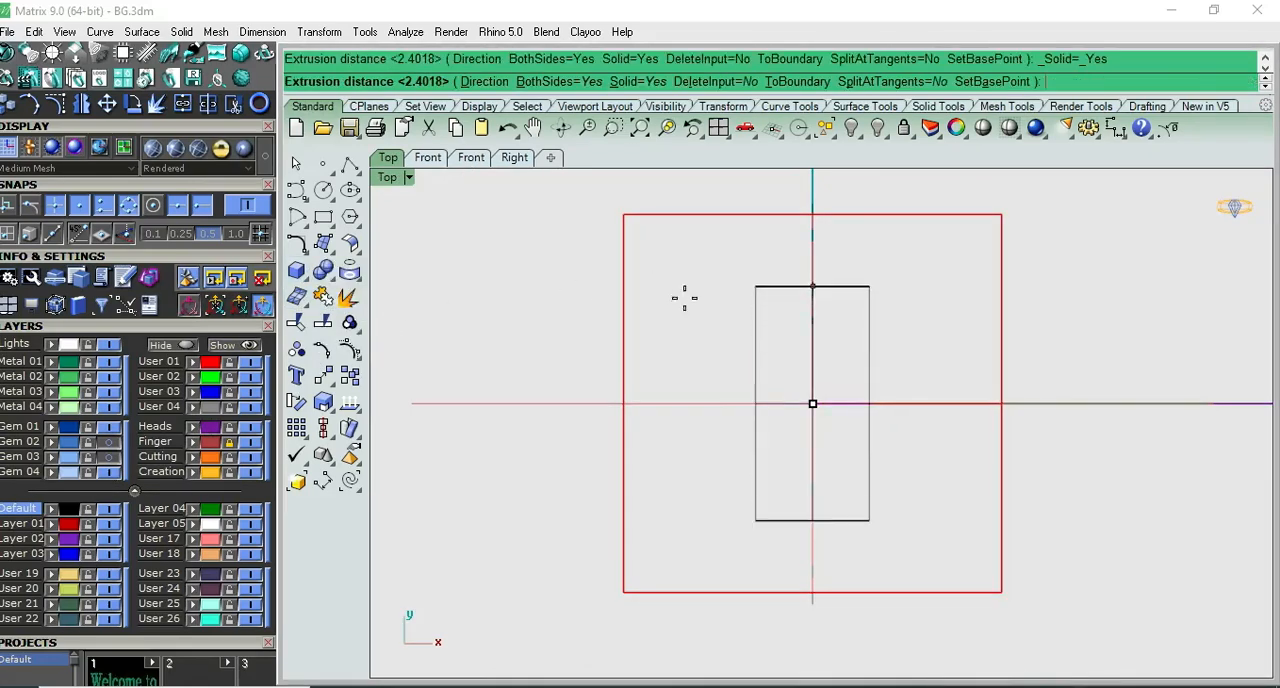
pyautogui.scroll(-1, 778, 408)
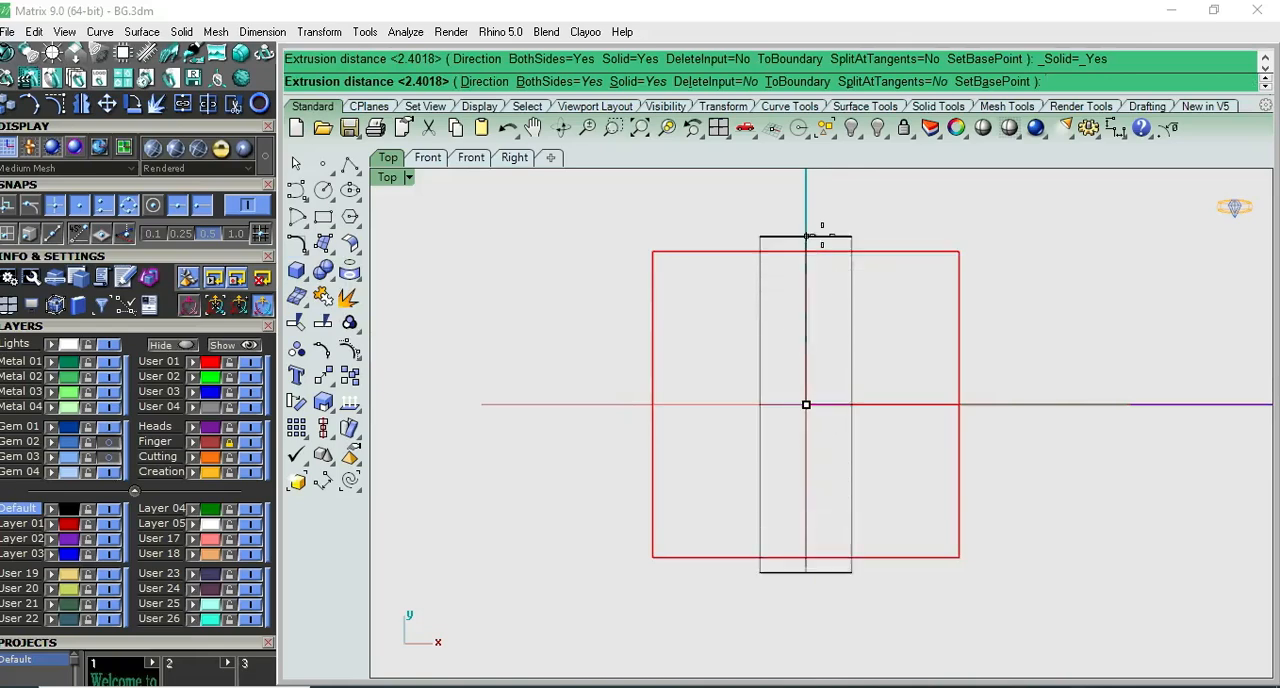
pyautogui.scroll(4, 823, 235)
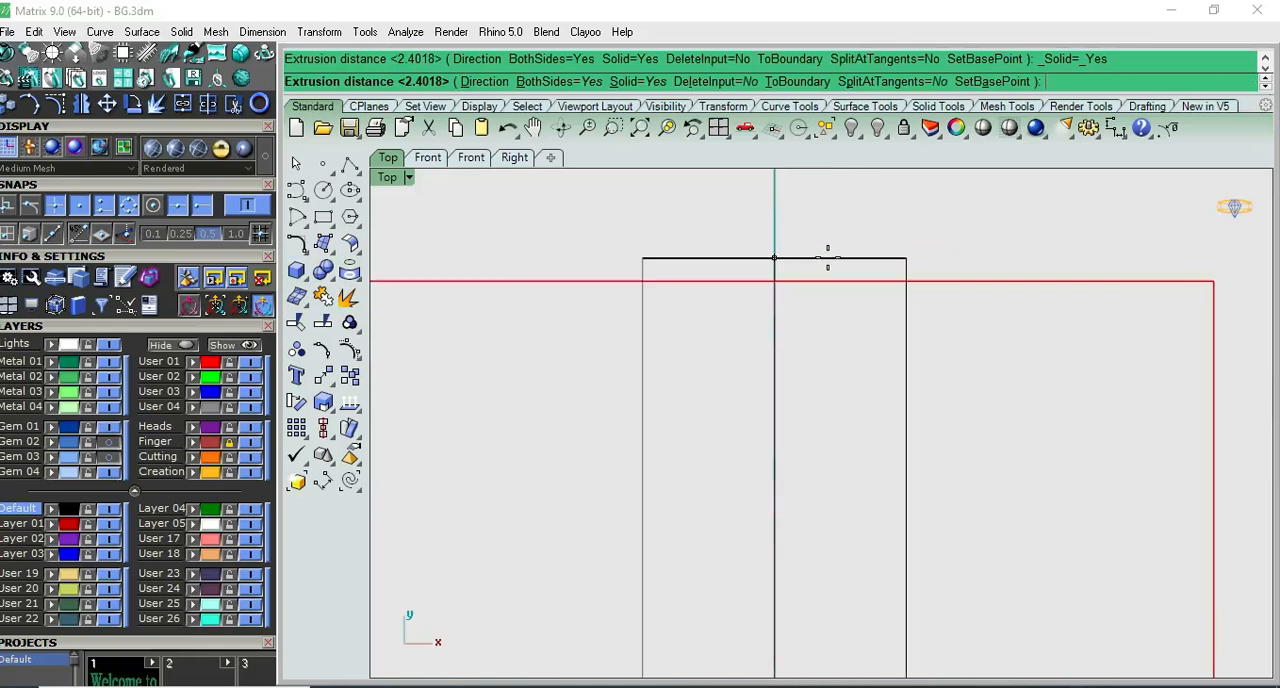
pyautogui.click(828, 263)
pyautogui.scroll(-6, 829, 270)
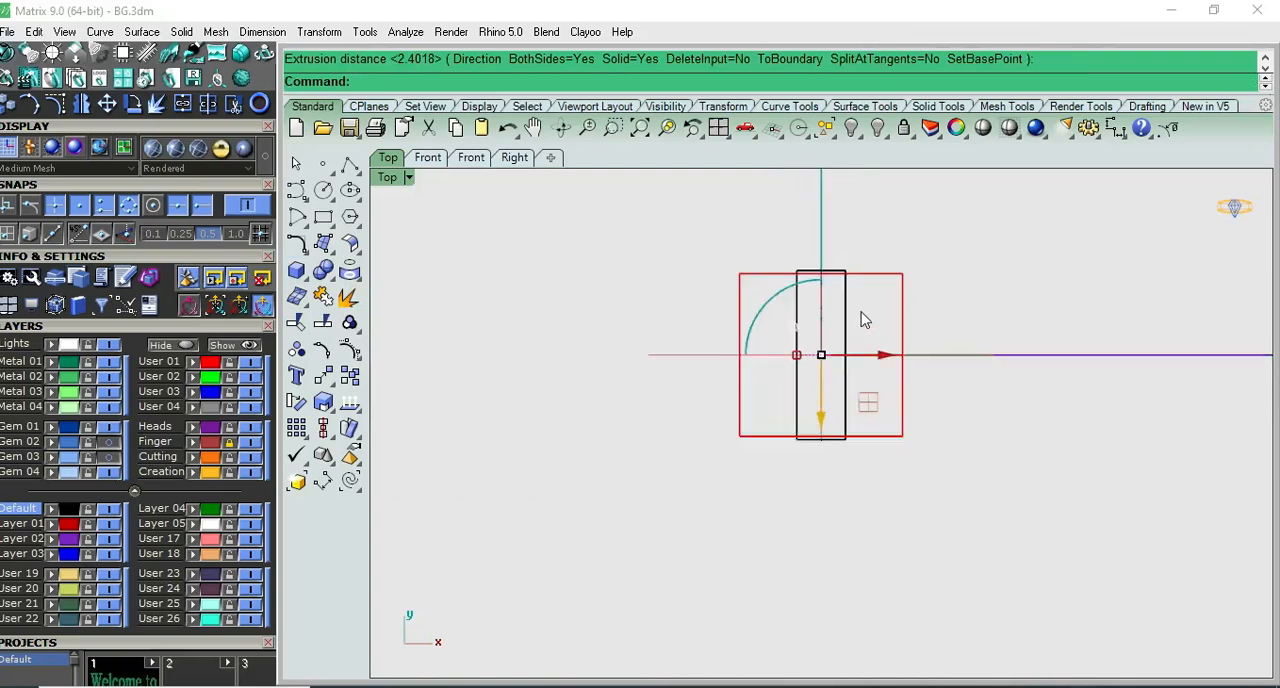
# - Set up a rectangular array of the extruded domed solid in Front view with 6 in X, 1 in Y and 1 in Z
pyautogui.click(850, 318)
pyautogui.hotkey('ctrl', 'F2')
pyautogui.scroll(6, 849, 424)
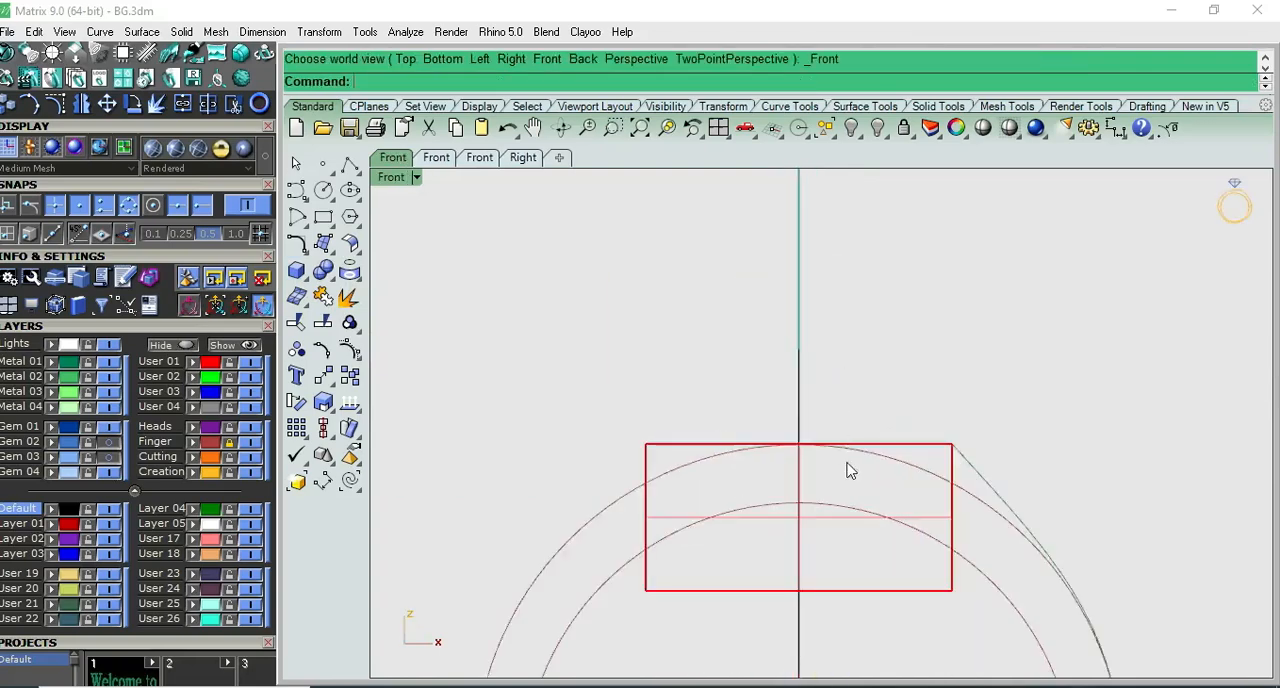
pyautogui.moveTo(848, 464); pyautogui.dragTo(830, 259, button='right')
pyautogui.moveTo(836, 492); pyautogui.dragTo(820, 386, button='right')
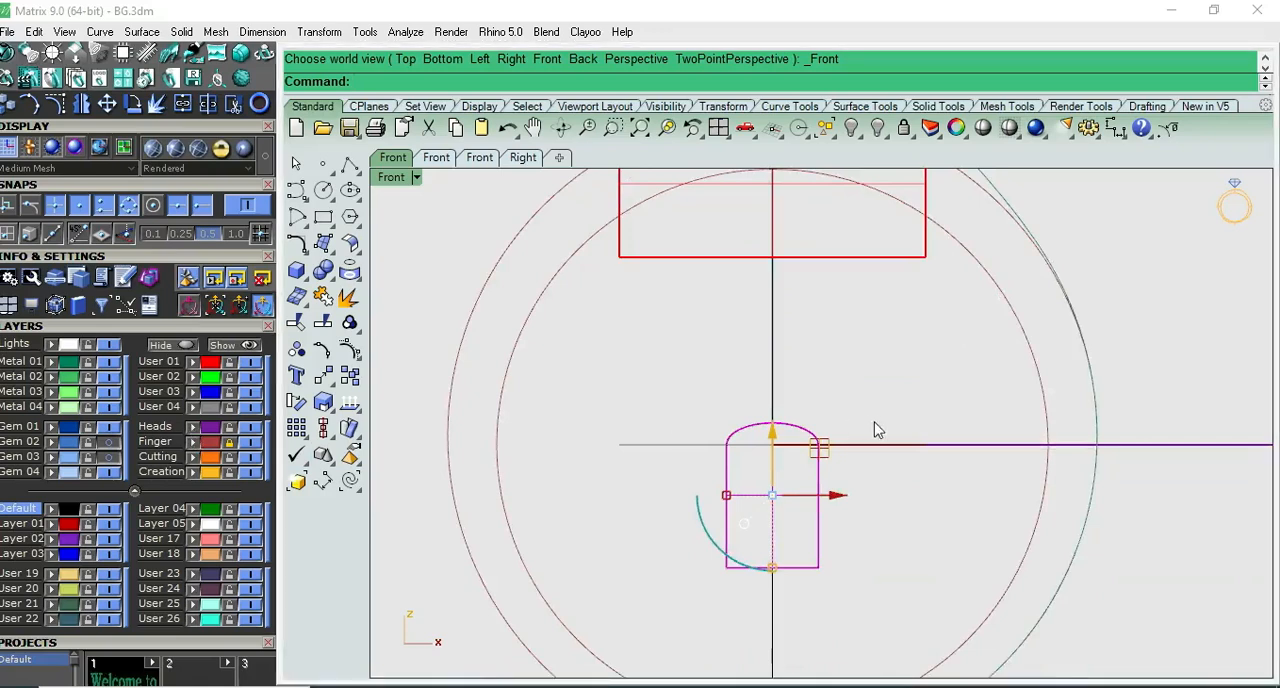
pyautogui.click(828, 470)
pyautogui.click(797, 496)
pyautogui.moveTo(842, 508); pyautogui.dragTo(766, 461, button='right')
pyautogui.scroll(2, 632, 431)
pyautogui.scroll(1, 632, 437)
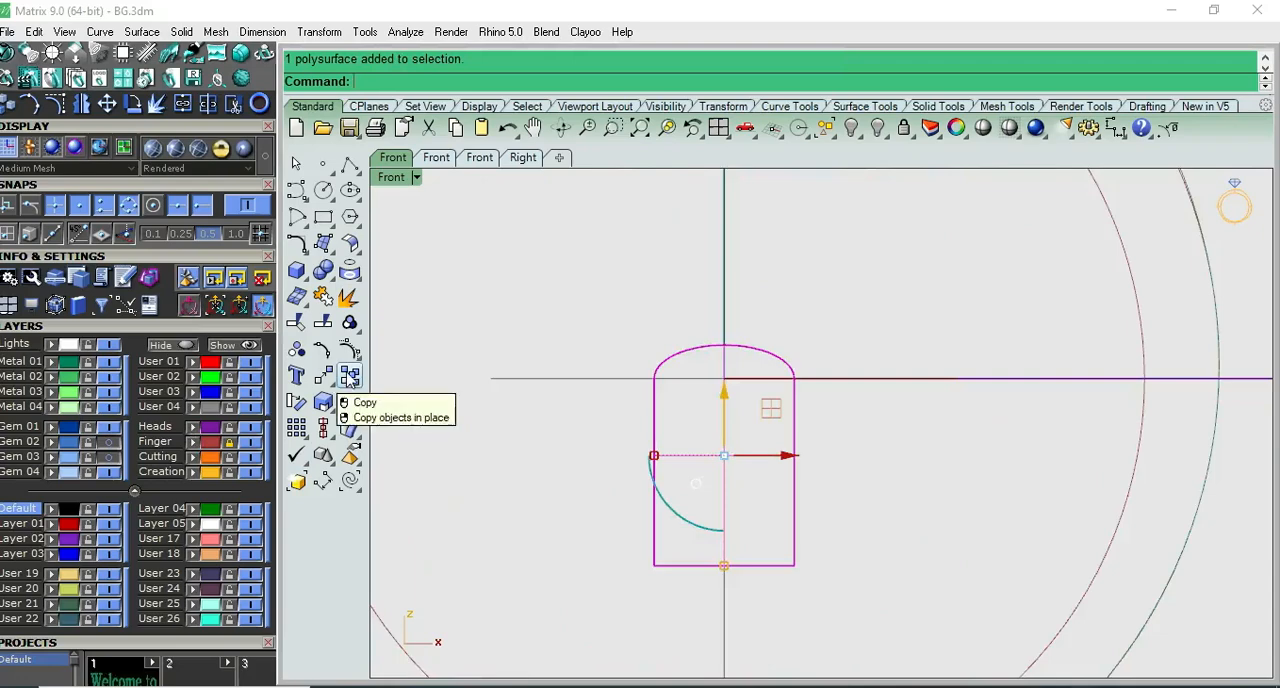
pyautogui.scroll(-3, 597, 427)
pyautogui.hotkey('ctrl', 'F1')
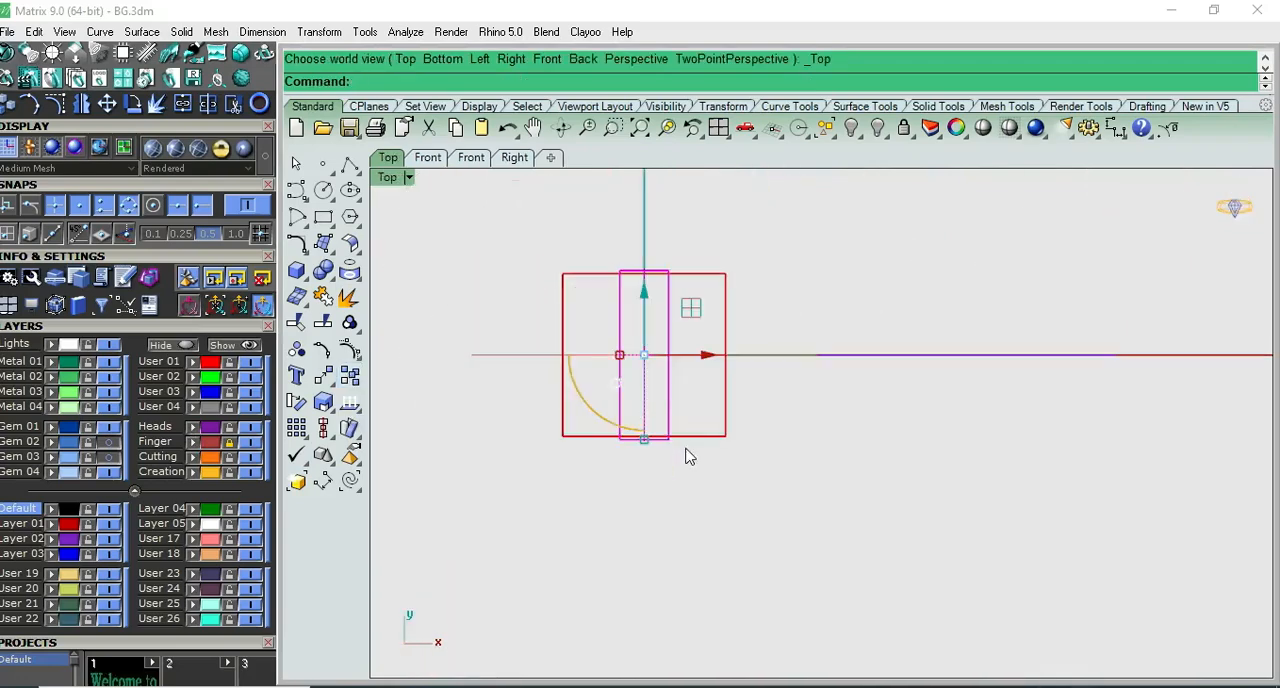
pyautogui.hotkey('ctrl', 'F2')
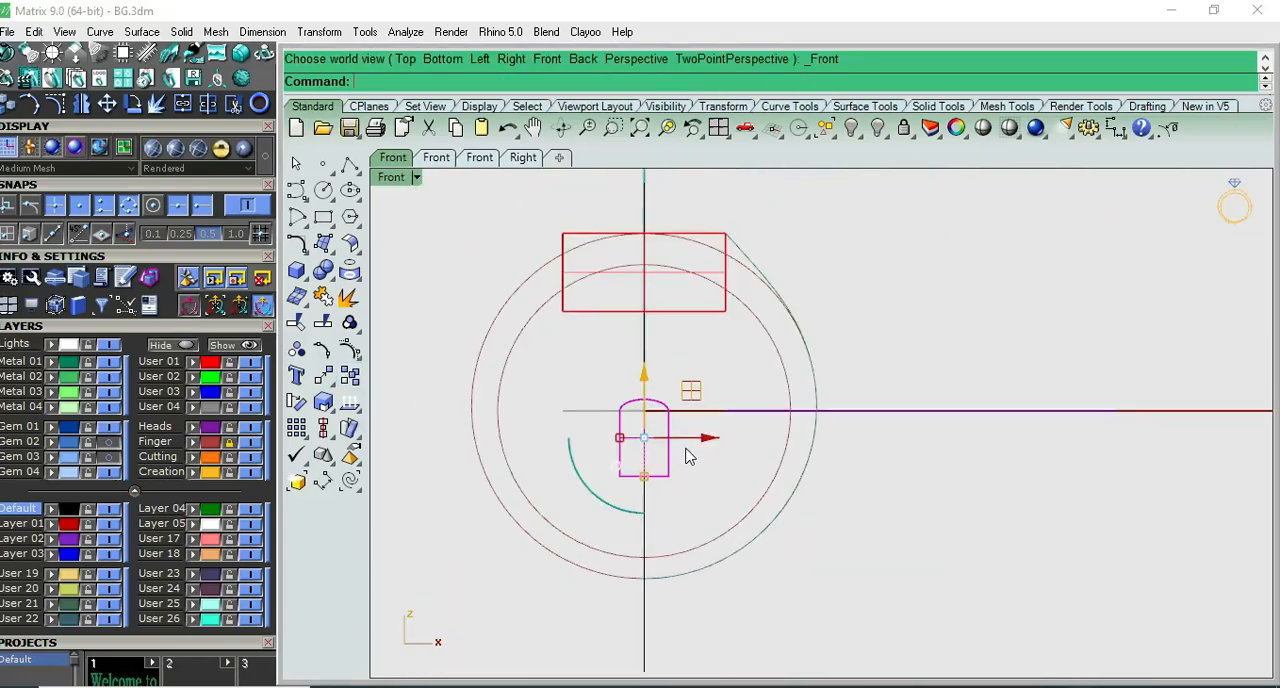
pyautogui.click(297, 428)
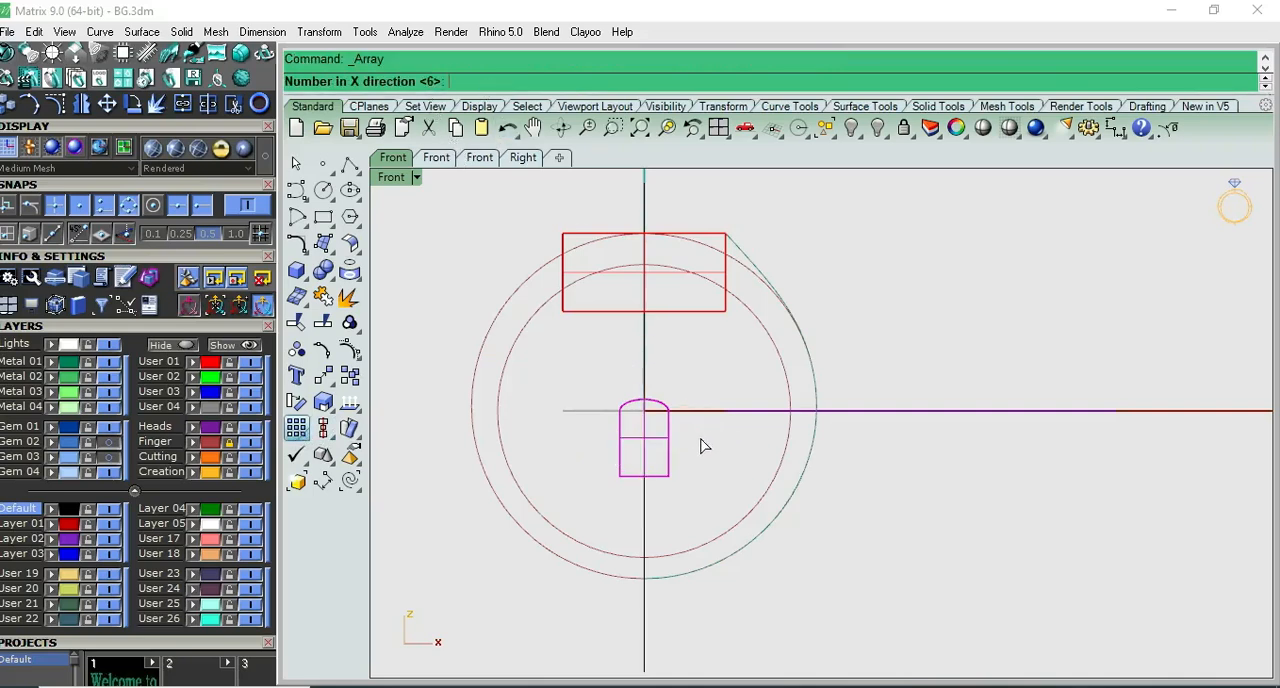
pyautogui.press('Return')
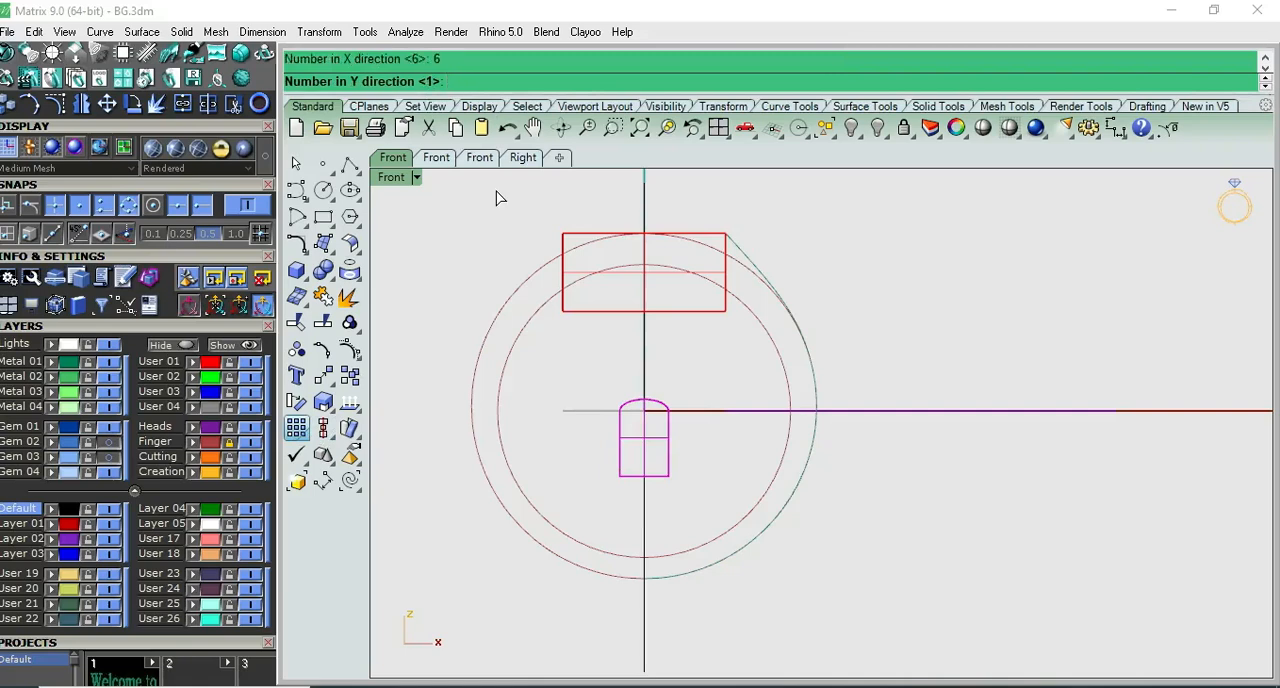
pyautogui.press('Return')
pyautogui.press('Return')
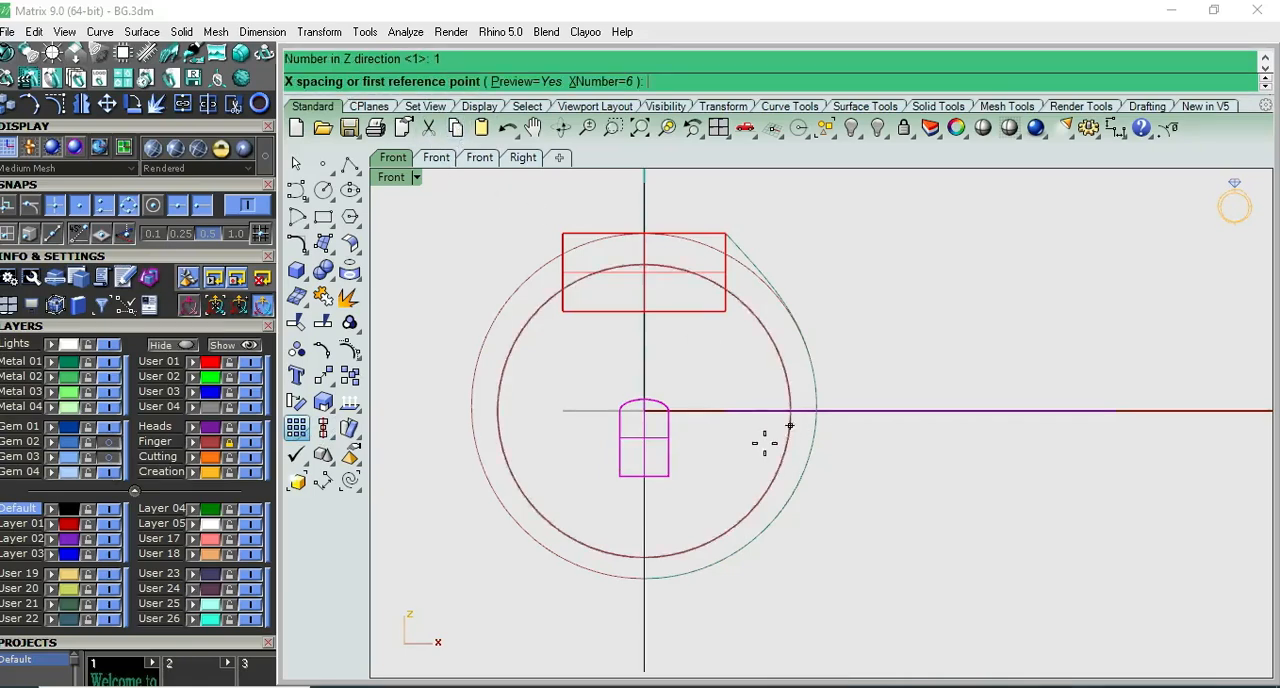
# - Space the array about 2.98 mm apart in X so neighbouring domed solids overlap slightly, and accept it
pyautogui.scroll(5, 620, 417)
pyautogui.scroll(1, 614, 413)
pyautogui.click(614, 404)
pyautogui.scroll(2, 815, 400)
pyautogui.scroll(3, 815, 400)
pyautogui.scroll(4, 846, 400)
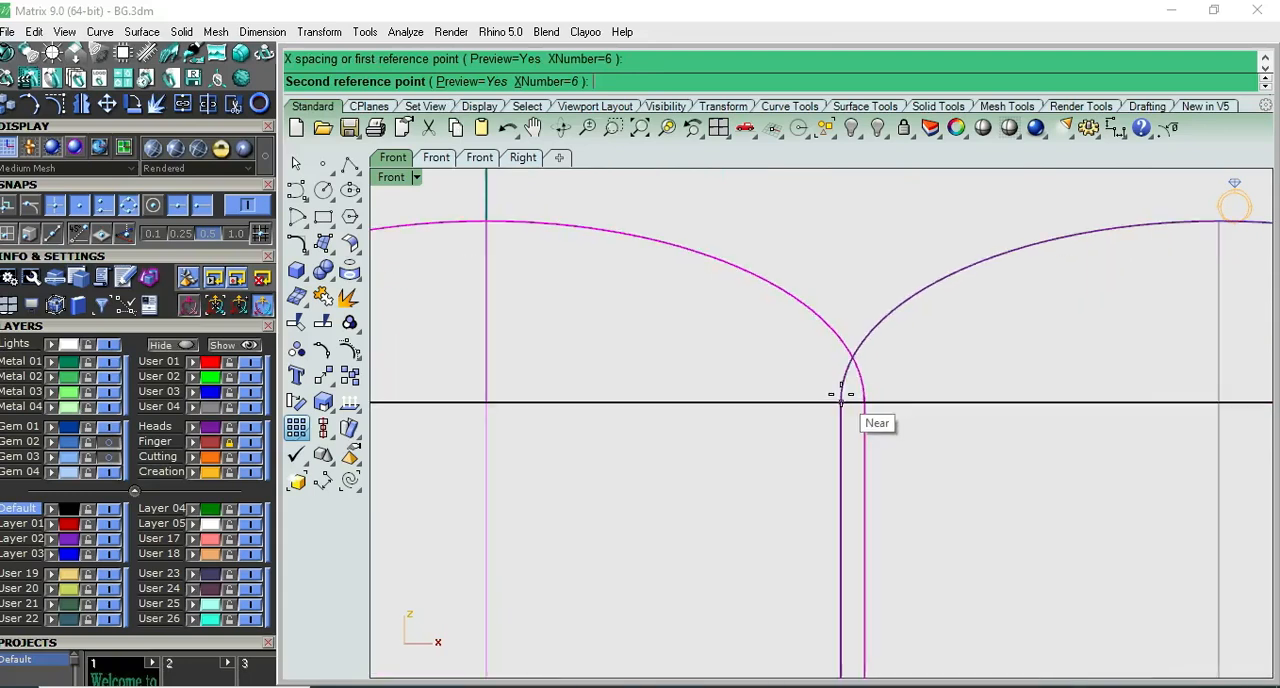
pyautogui.scroll(3, 845, 395)
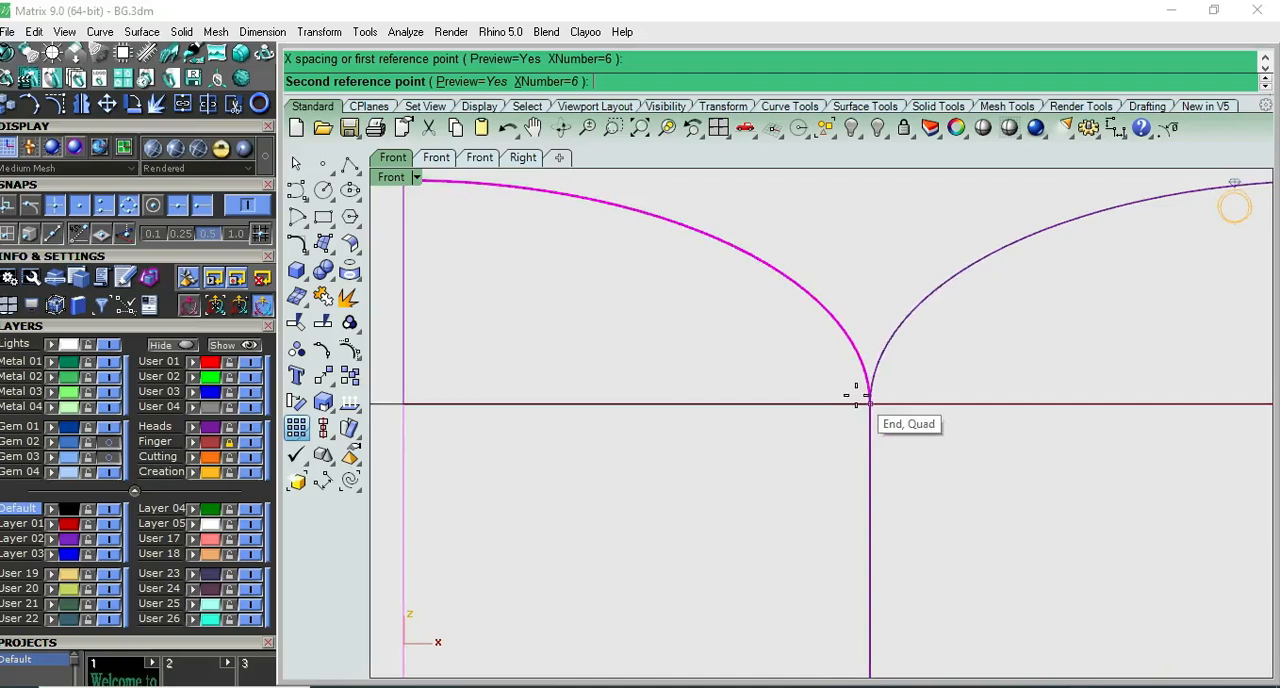
pyautogui.scroll(4, 860, 394)
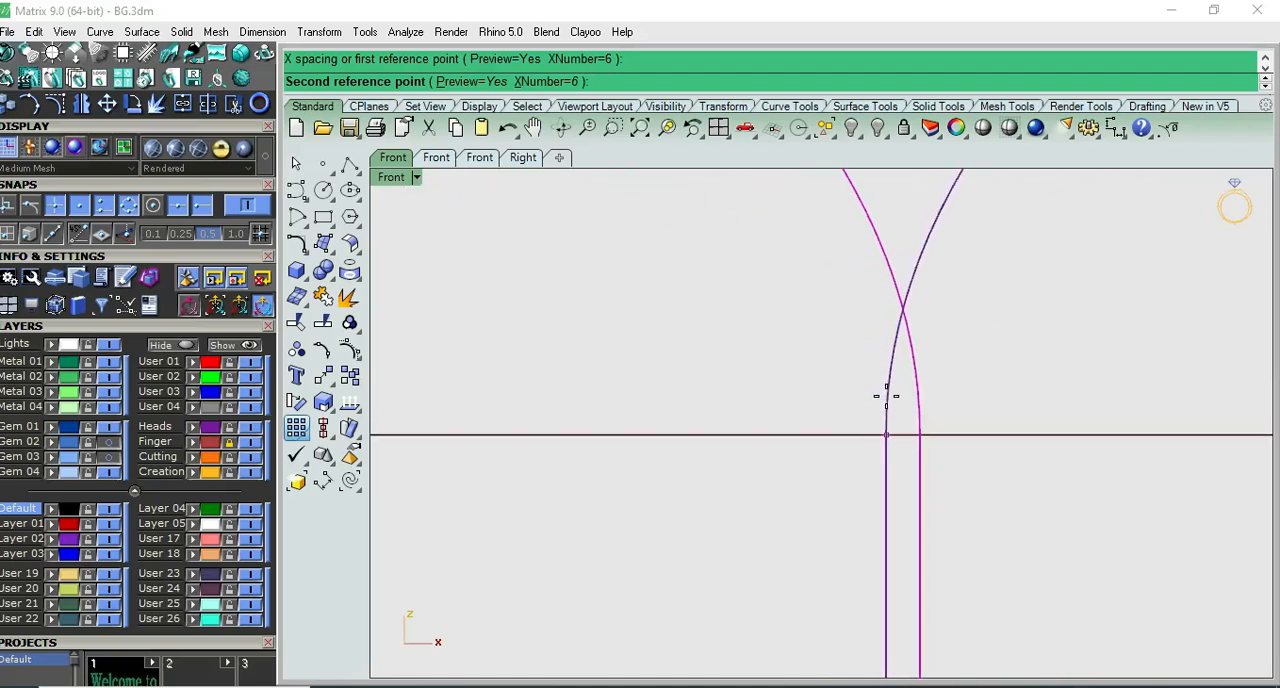
pyautogui.click(889, 397)
pyautogui.scroll(-5, 871, 405)
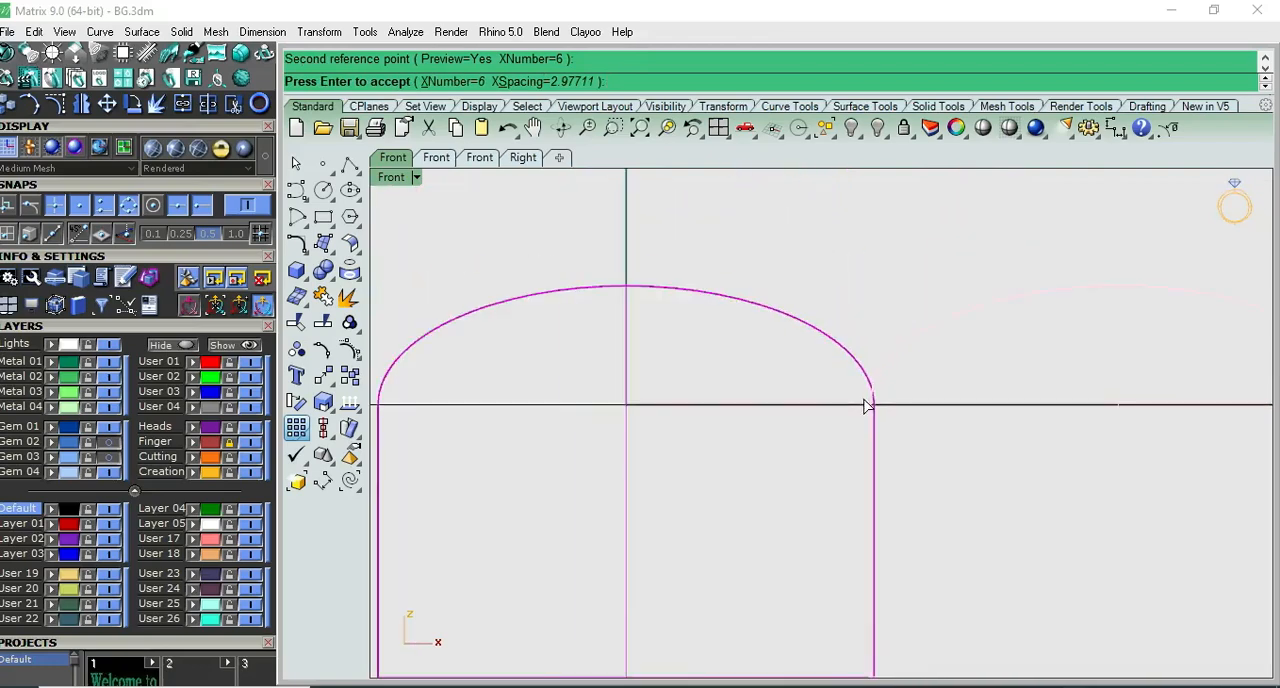
pyautogui.press('Return')
# - Examine the row of six domed solids from an angled view and in Front view
pyautogui.scroll(-10, 866, 405)
pyautogui.click(868, 518)
pyautogui.press('F4')
pyautogui.moveTo(1094, 487); pyautogui.dragTo(1143, 449, button='right')
pyautogui.scroll(-6, 1120, 459)
pyautogui.hotkey('ctrl', 'F2')
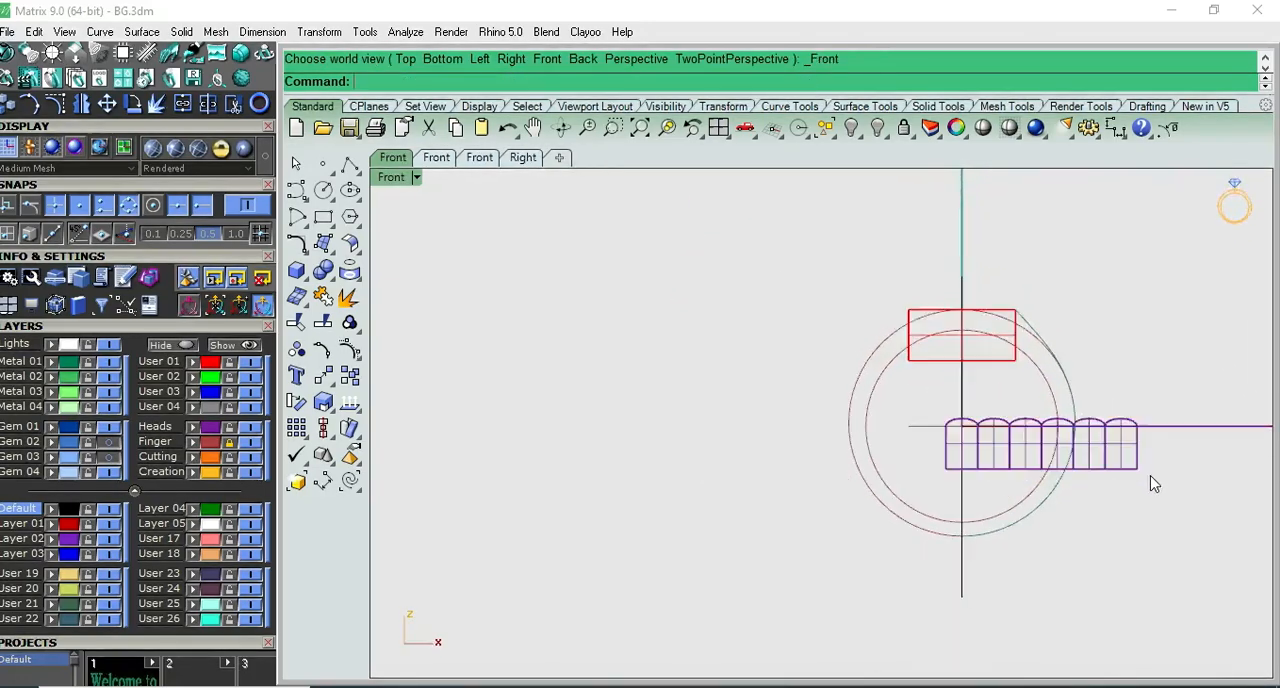
pyautogui.scroll(3, 1152, 484)
# - Lock the Metal 01 layer to keep the side arc out of the selection, and check the row in Perspective
pyautogui.moveTo(1154, 455); pyautogui.dragTo(874, 480)
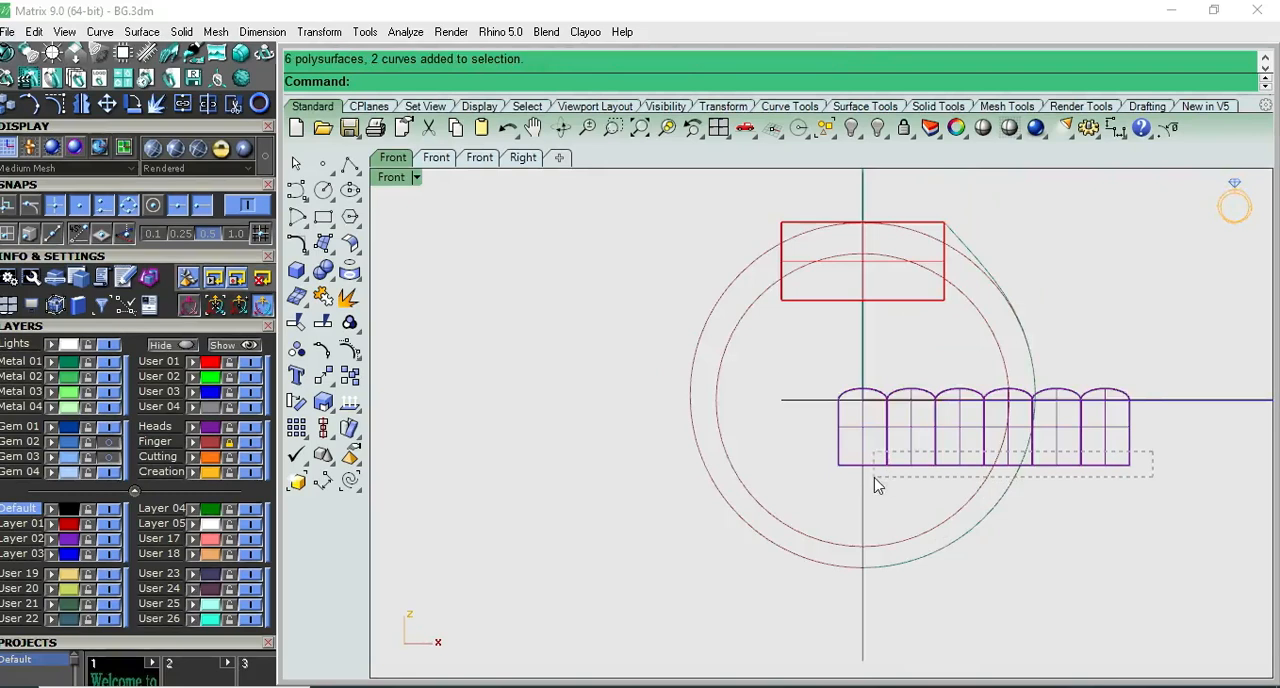
pyautogui.click(1048, 525)
pyautogui.hotkey('ctrl', 'F2')
pyautogui.hotkey('ctrl', 'F4')
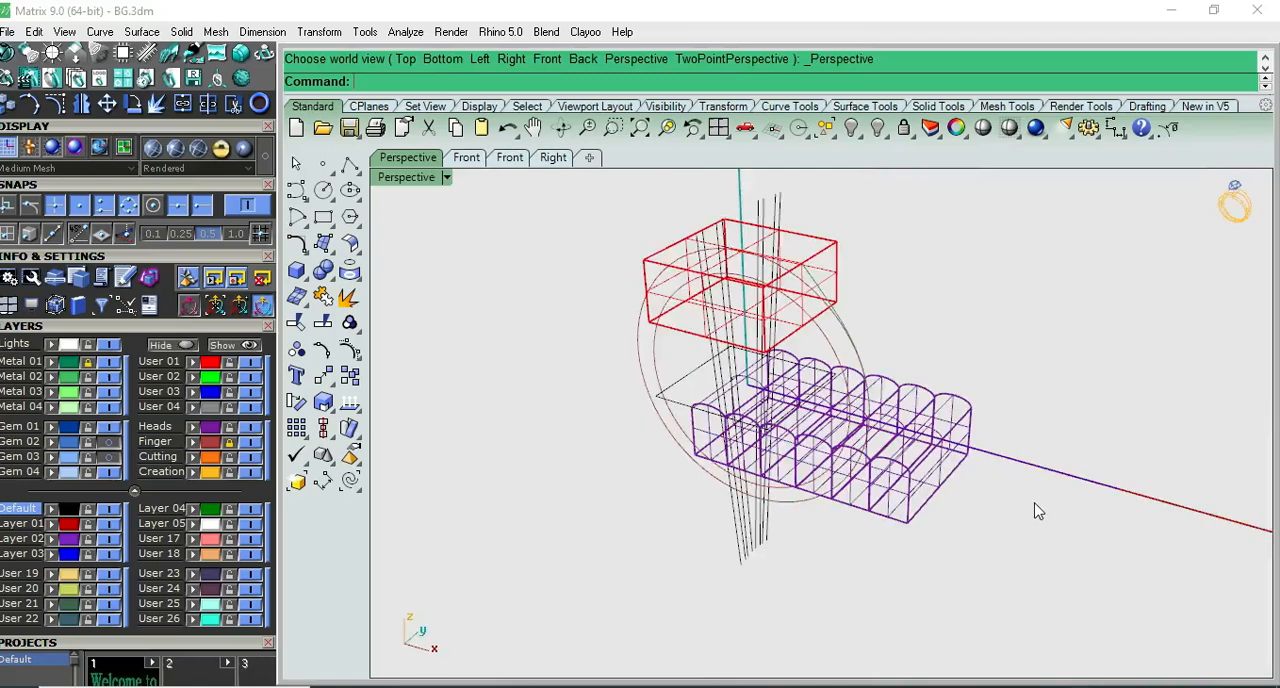
pyautogui.moveTo(967, 496); pyautogui.dragTo(994, 480, button='right')
pyautogui.click(927, 495)
pyautogui.click(956, 520)
pyautogui.moveTo(836, 523); pyautogui.dragTo(888, 472, button='right')
pyautogui.hotkey('ctrl', 'F2')
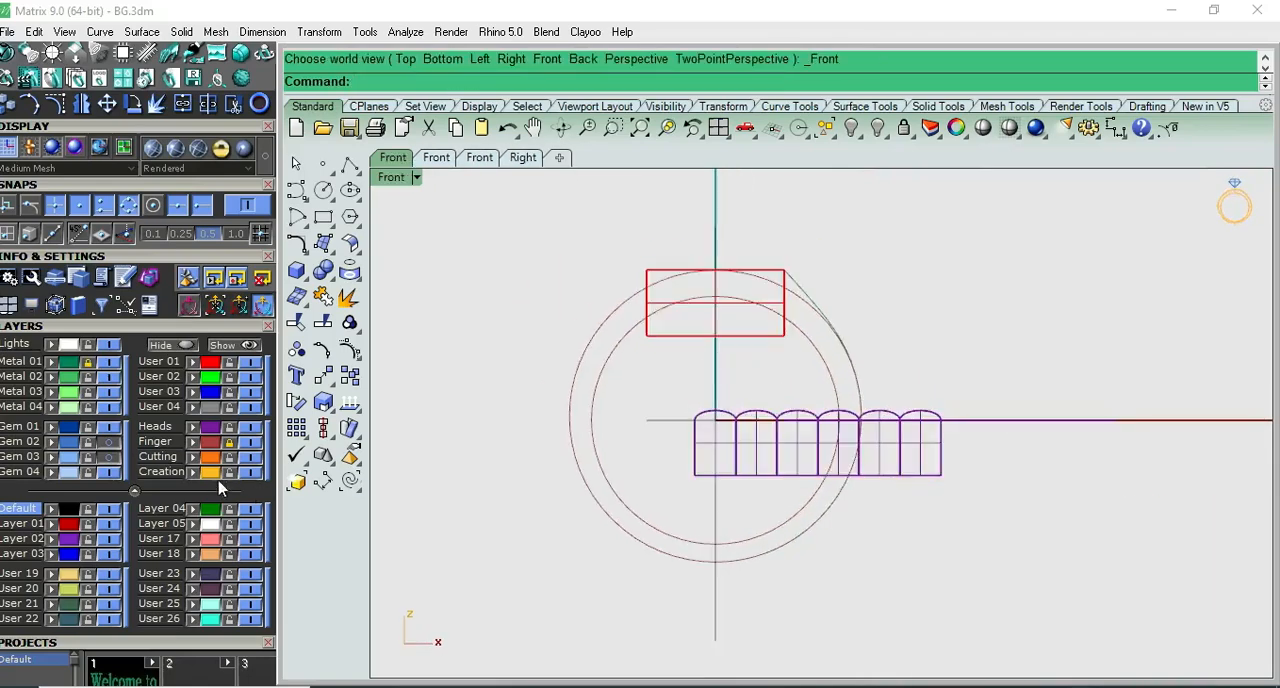
# - Copy the six solids and their profile curve from the first dome's left quadrant to its top quadrant
pyautogui.click(216, 432)
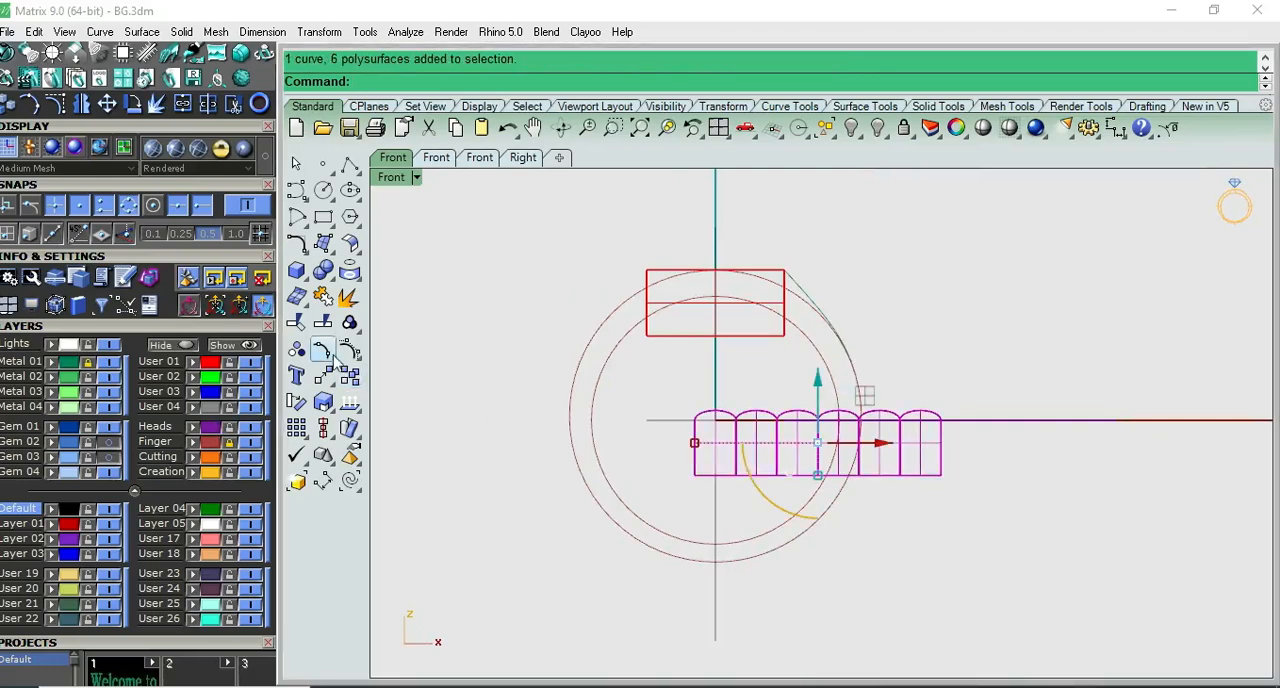
pyautogui.hotkey('ctrl', 'g')
pyautogui.scroll(4, 805, 445)
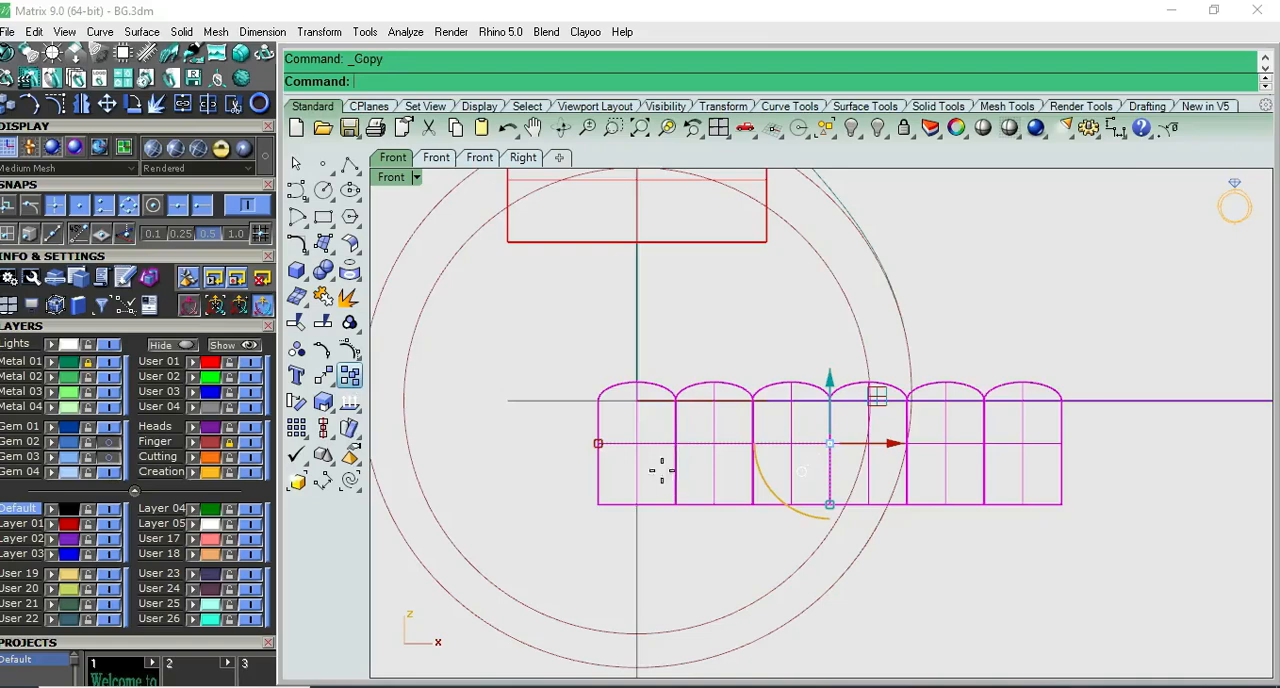
pyautogui.scroll(6, 608, 414)
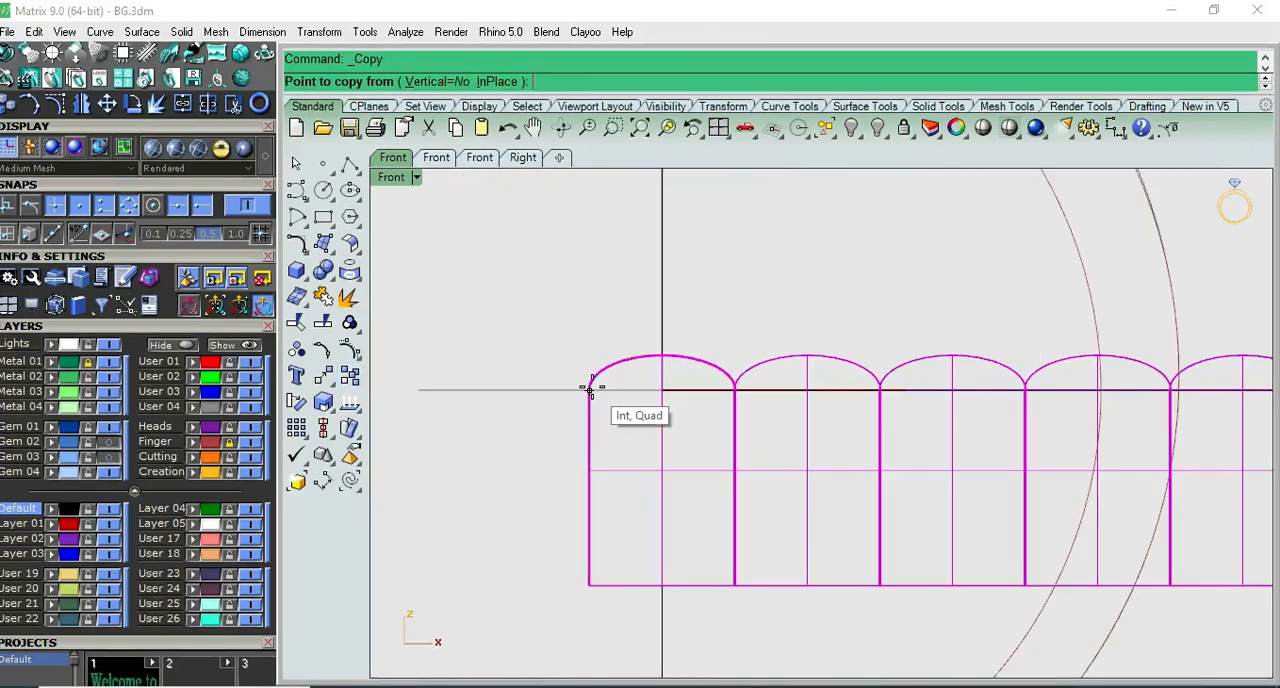
pyautogui.click(590, 389)
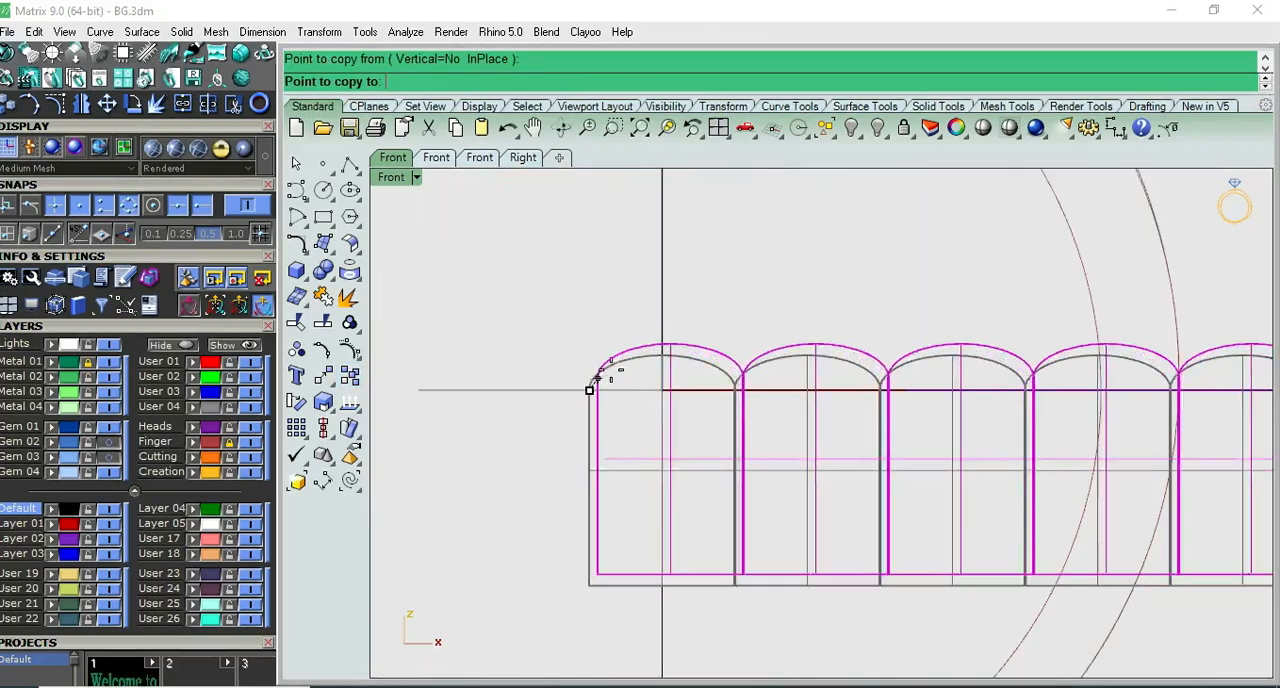
pyautogui.click(662, 352)
pyautogui.press('Return')
pyautogui.scroll(-6, 809, 306)
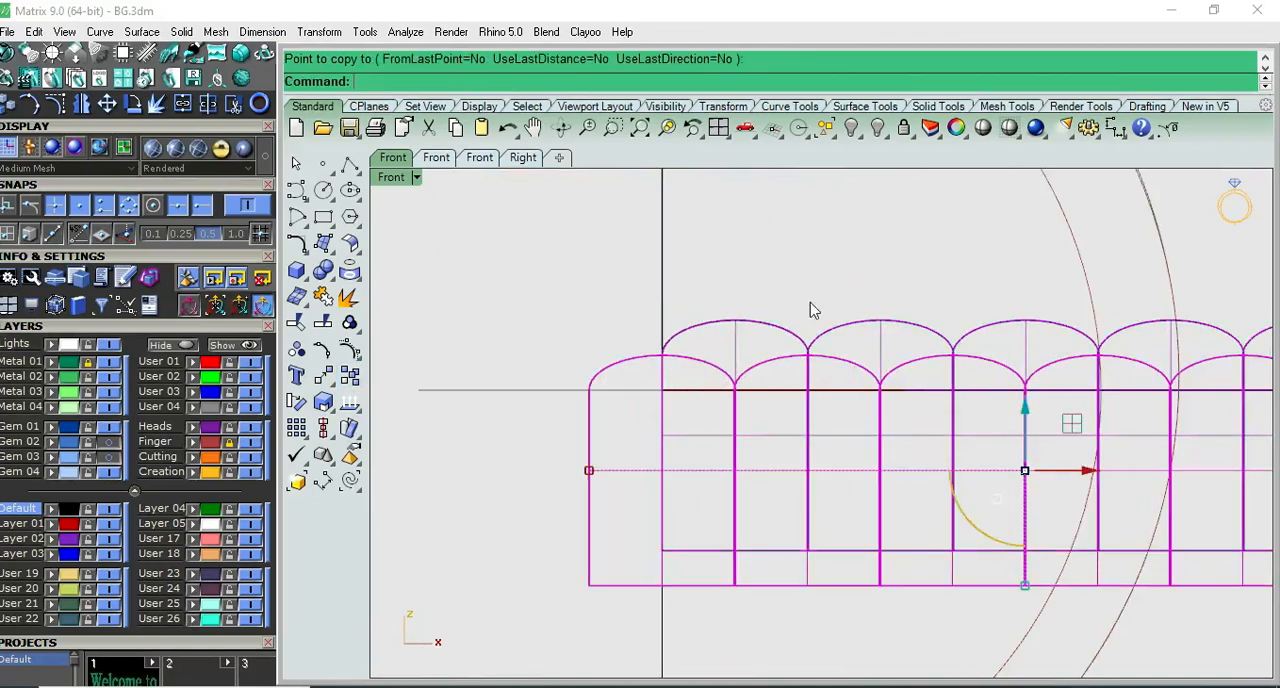
# - Move the copied row in Top view along its depth until it is centred on the original row
pyautogui.scroll(4, 952, 466)
pyautogui.hotkey('ctrl', 'F1')
pyautogui.hotkey('ctrl', 'F2')
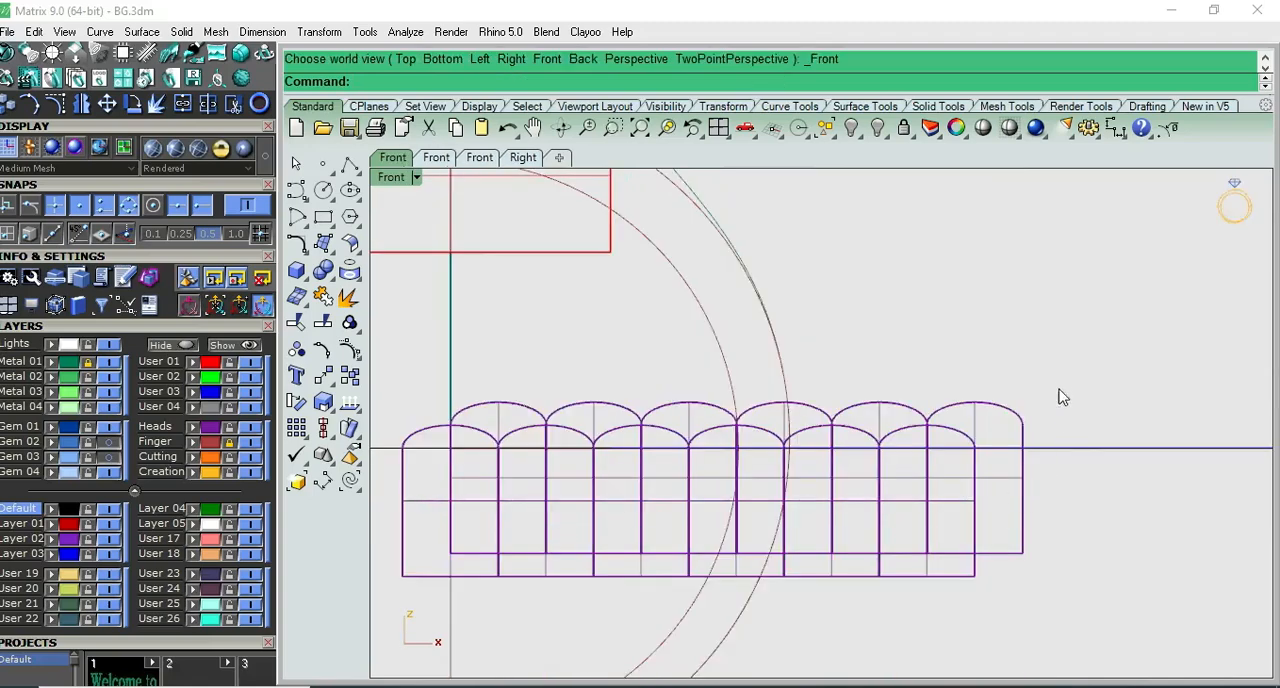
pyautogui.moveTo(975, 425); pyautogui.dragTo(975, 425)
pyautogui.scroll(-3, 975, 425)
pyautogui.hotkey('ctrl', 'F1')
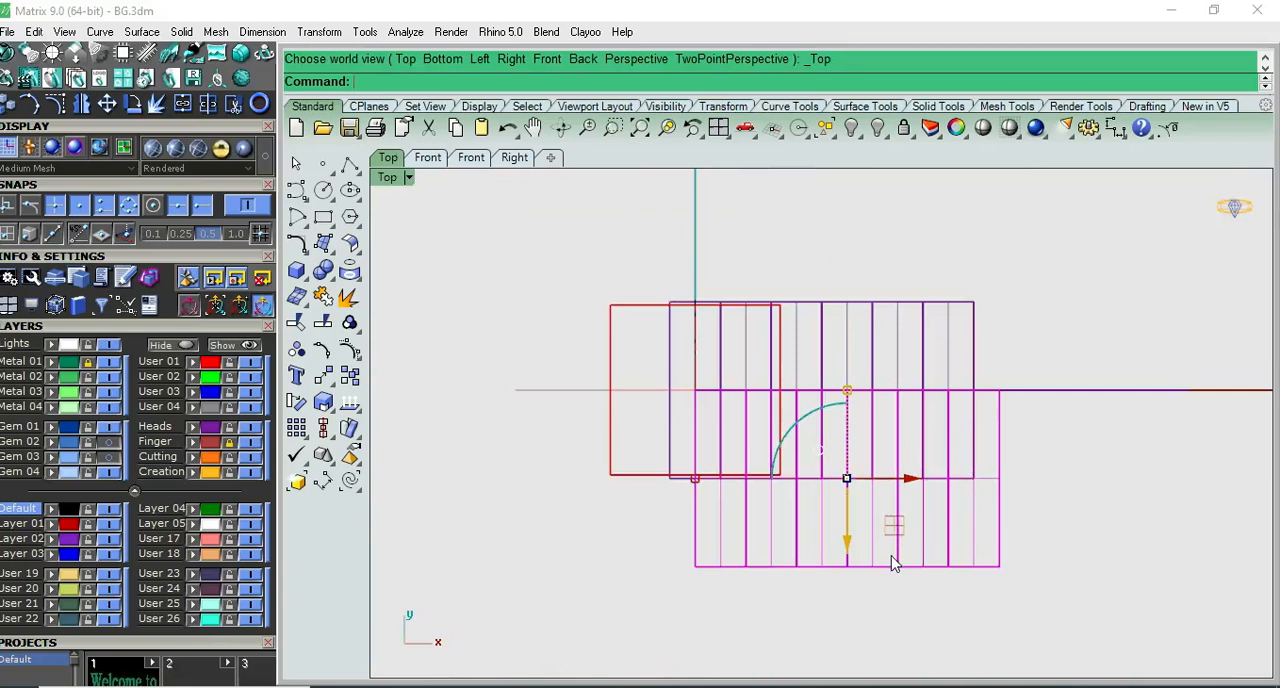
pyautogui.moveTo(849, 540); pyautogui.dragTo(850, 455)
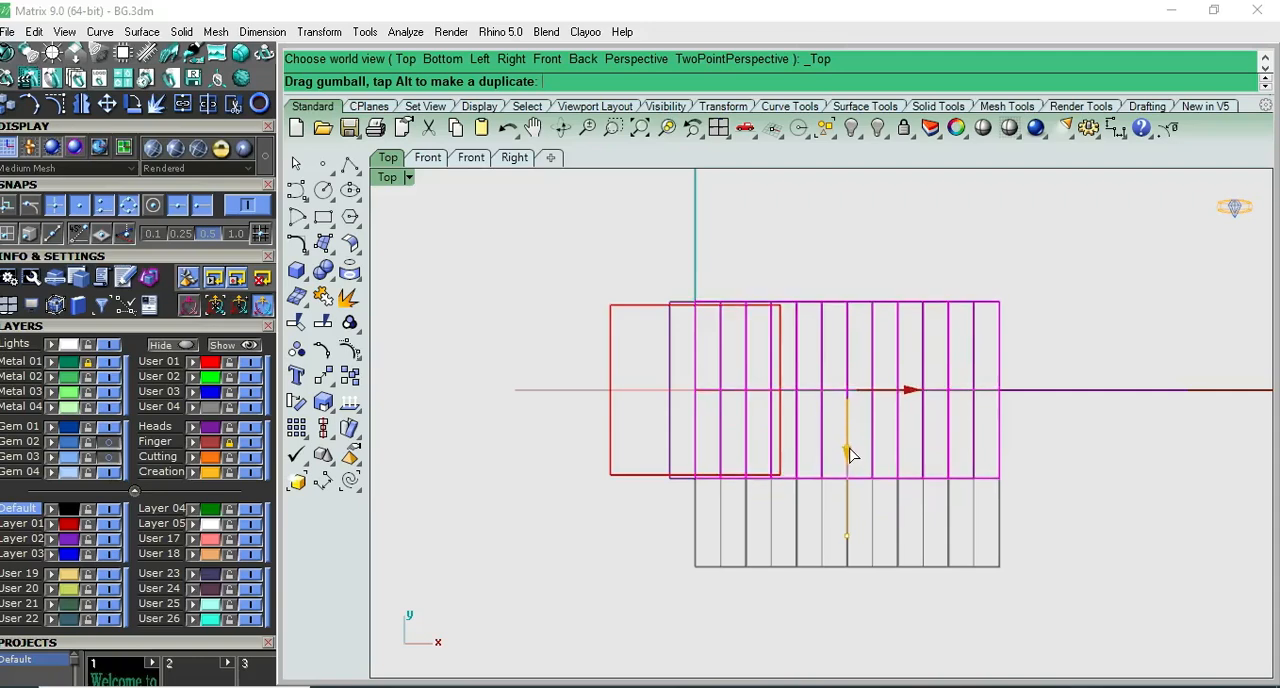
pyautogui.moveTo(850, 455); pyautogui.dragTo(850, 455)
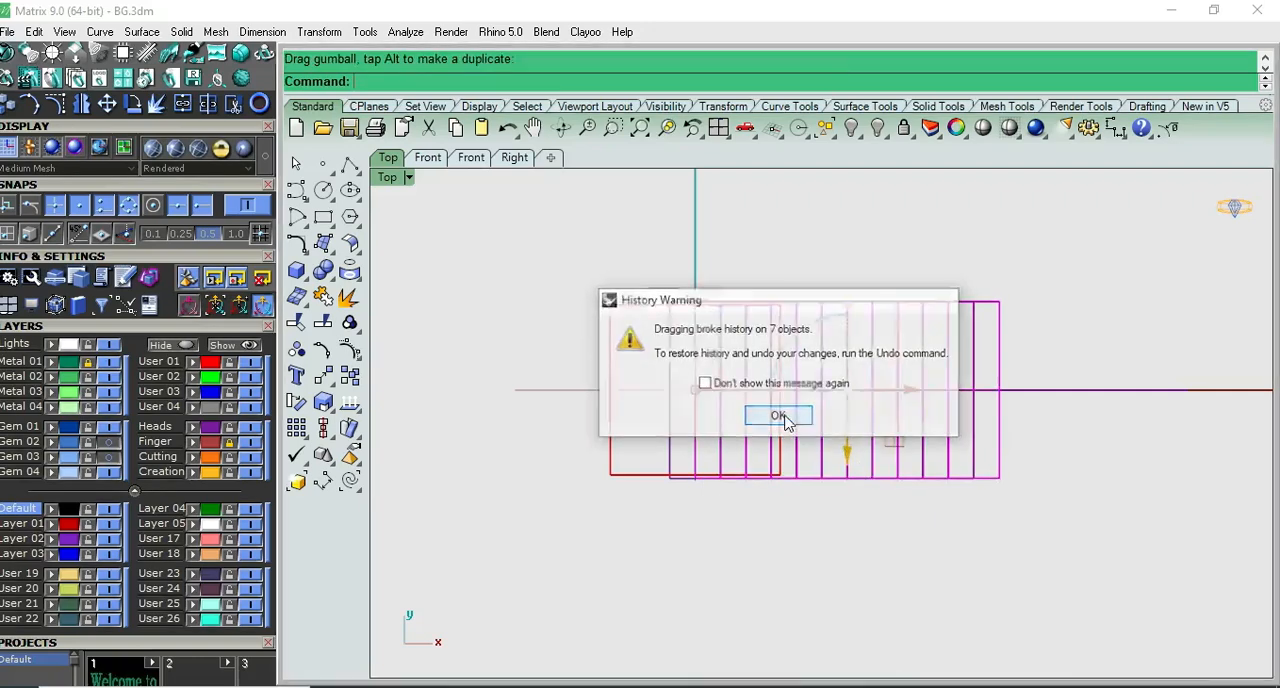
pyautogui.click(772, 416)
# - Shorten the copied row's depth evenly about its centre so its ends sit slightly inside the original row's ends
pyautogui.scroll(1, 855, 340)
pyautogui.scroll(1, 848, 295)
pyautogui.moveTo(850, 285); pyautogui.dragTo(851, 298)
pyautogui.scroll(-2, 890, 496)
pyautogui.click(904, 573)
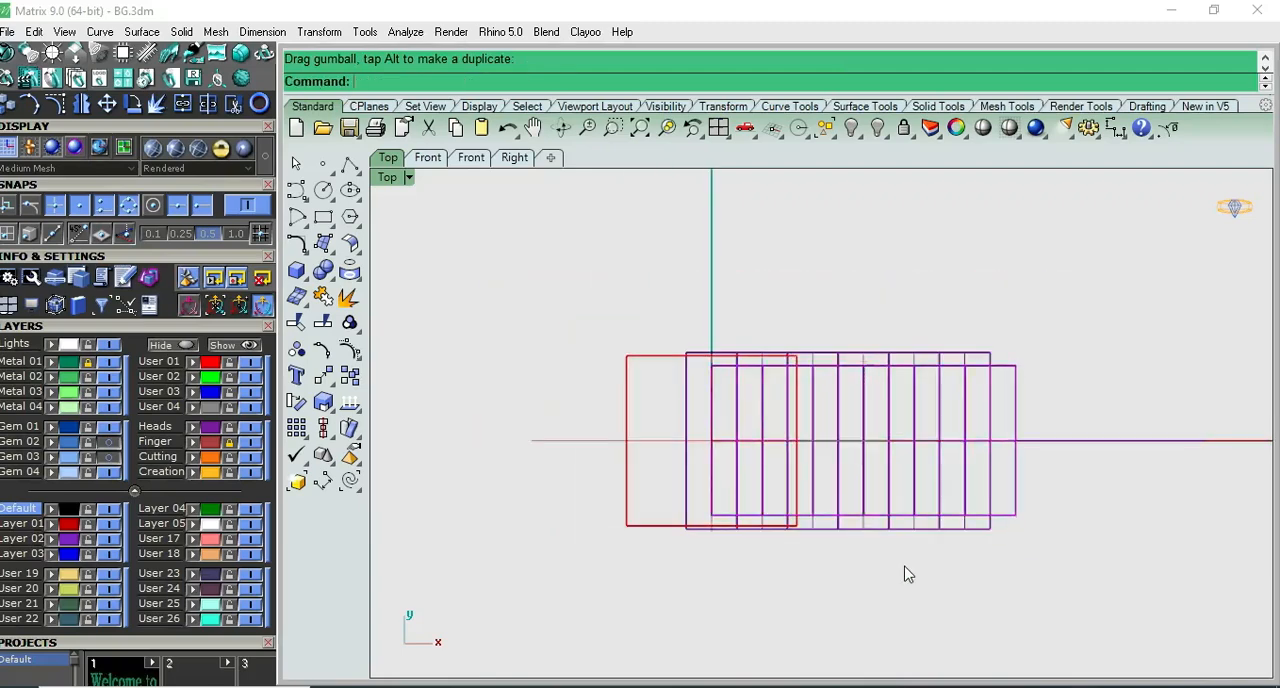
# - Move both dome rows sideways in Front view so the lower row's end sits on the vertical axis
pyautogui.hotkey('ctrl', 'F2')
pyautogui.scroll(1, 918, 535)
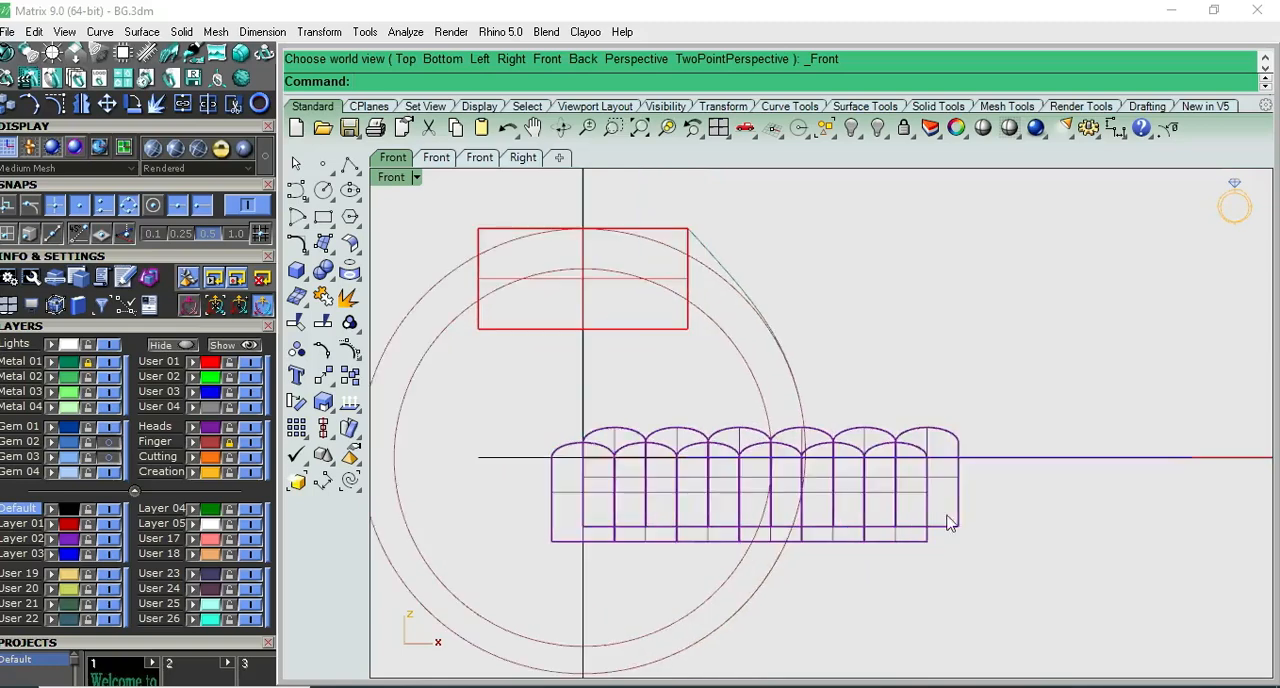
pyautogui.moveTo(913, 530); pyautogui.dragTo(893, 530)
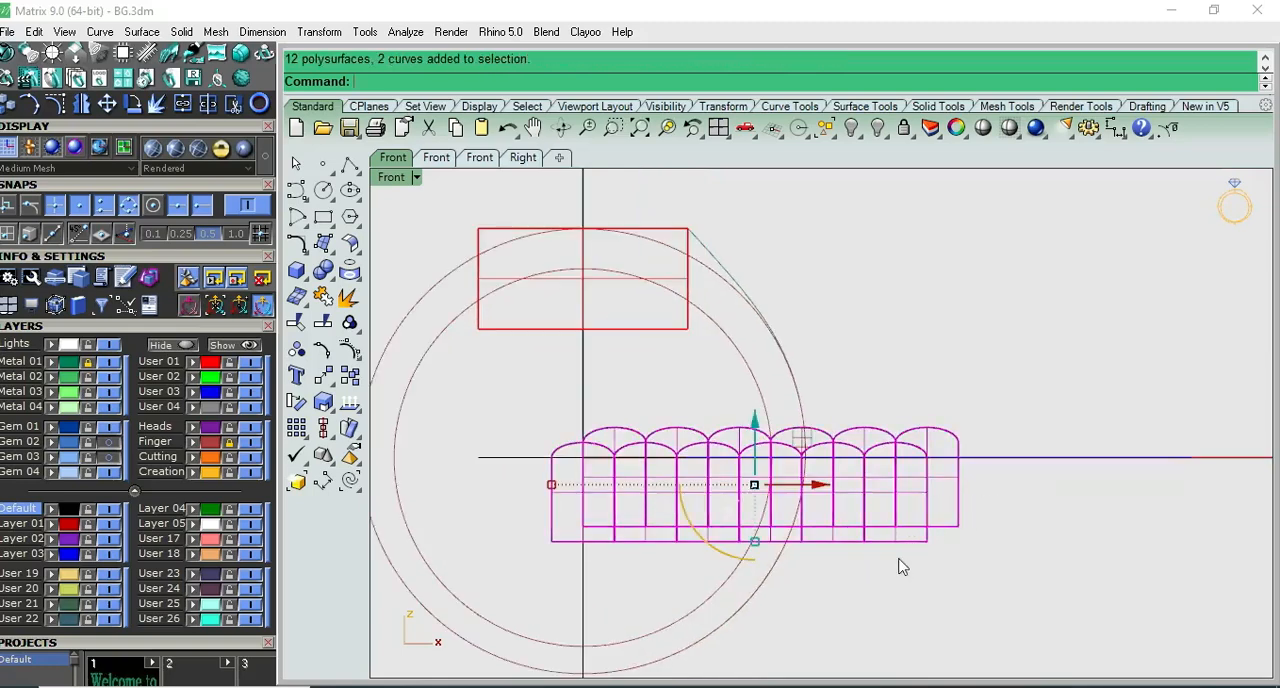
pyautogui.scroll(-1, 856, 540)
pyautogui.moveTo(858, 510); pyautogui.dragTo(872, 506)
pyautogui.click(766, 415)
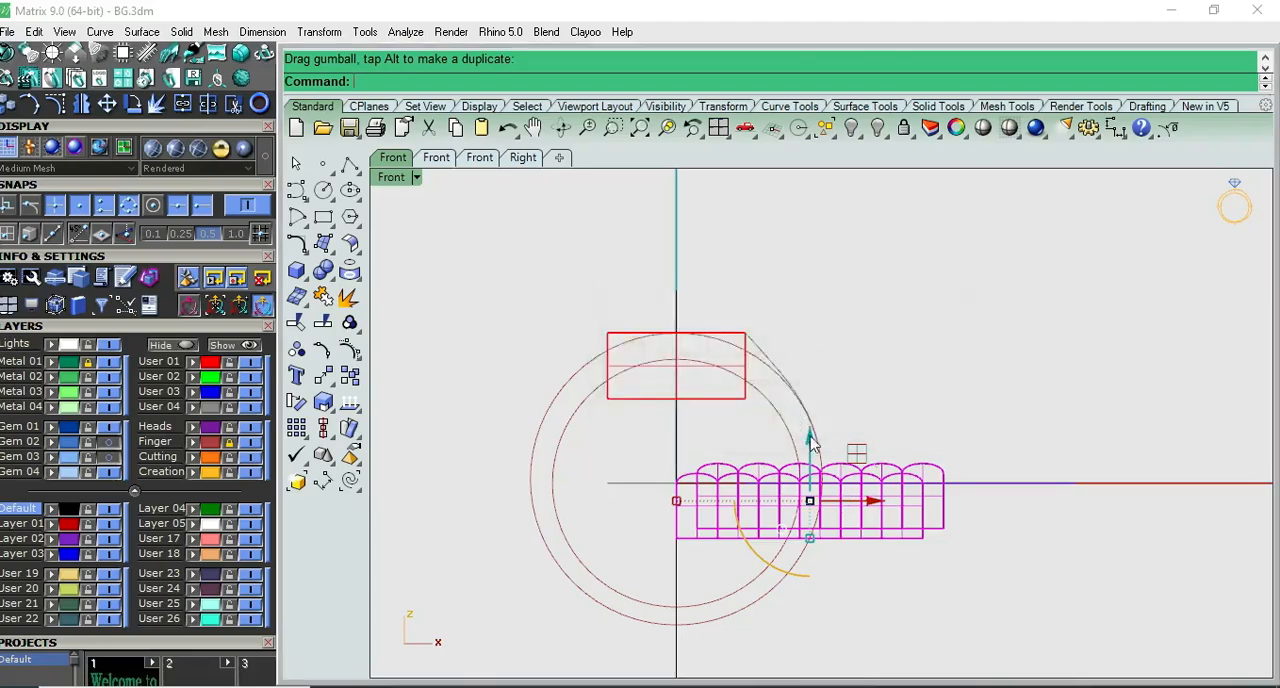
# - Start Flow along Curve on both rows with Copy=Yes and use the straight horizontal line as the base curve
pyautogui.hotkey('ctrl', 'F4')
pyautogui.moveTo(991, 529); pyautogui.dragTo(1079, 456, button='right')
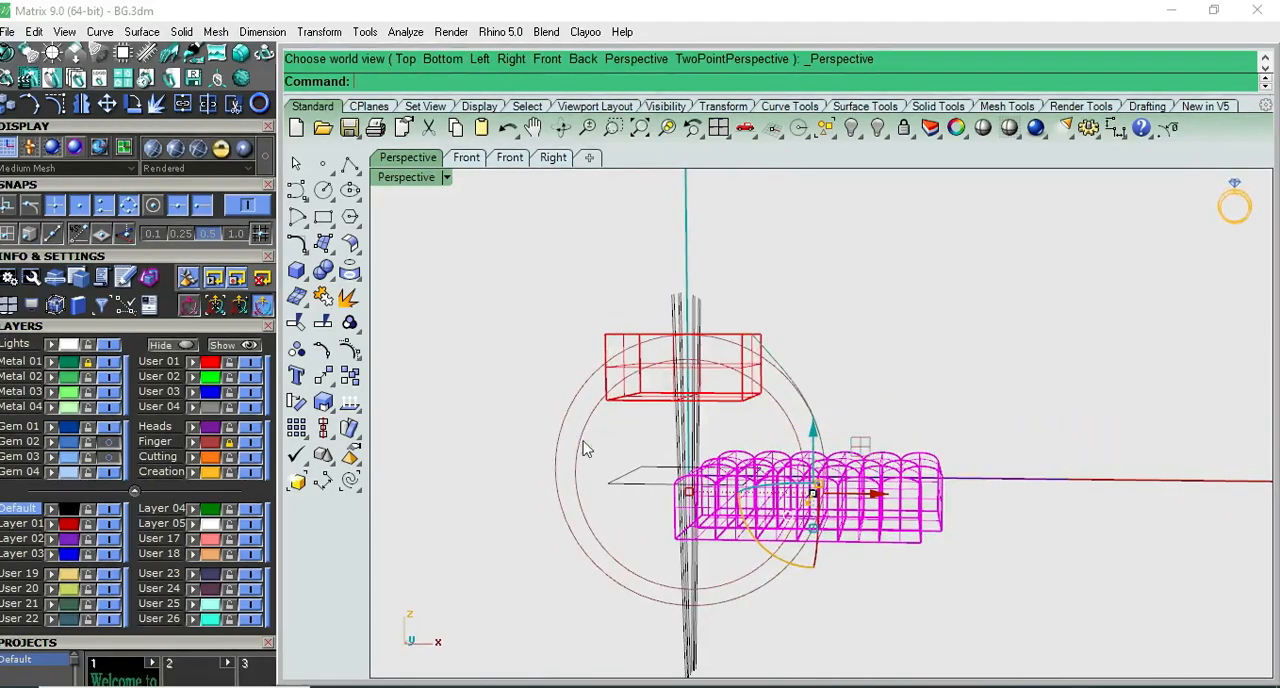
pyautogui.click(332, 383)
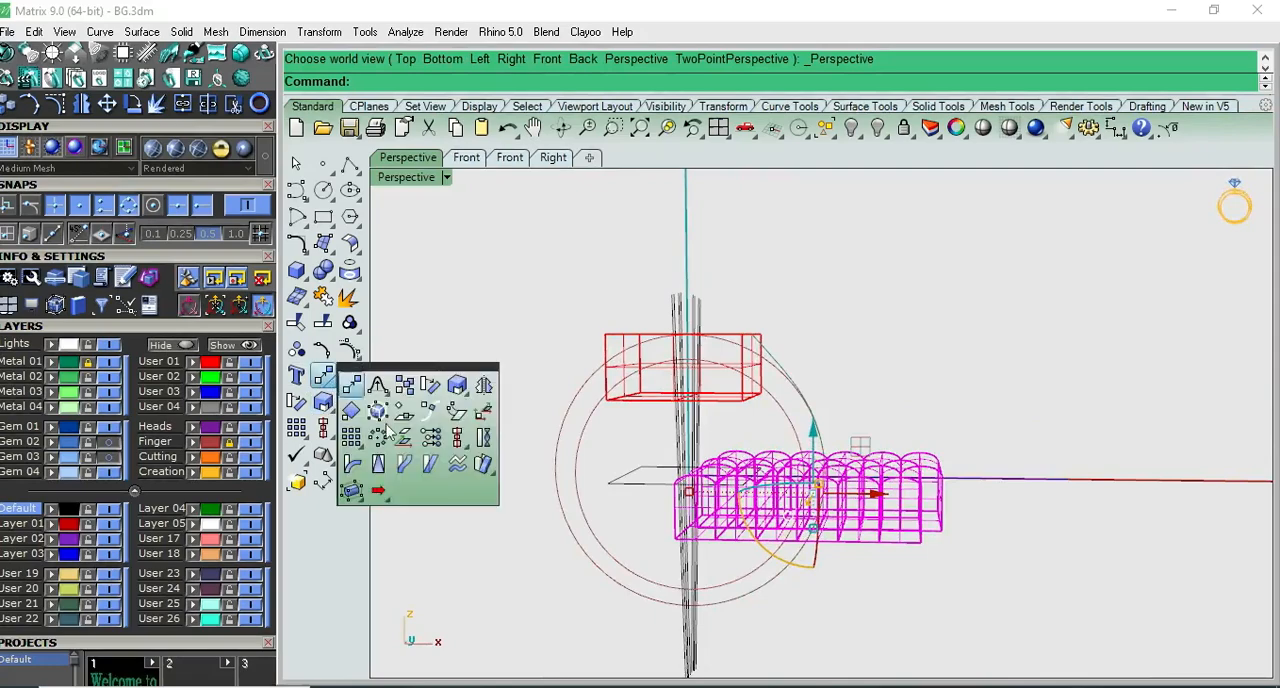
pyautogui.scroll(2, 1054, 483)
pyautogui.moveTo(1054, 483); pyautogui.dragTo(1056, 518, button='right')
pyautogui.scroll(4, 1051, 488)
pyautogui.click(1047, 464)
pyautogui.scroll(-3, 957, 477)
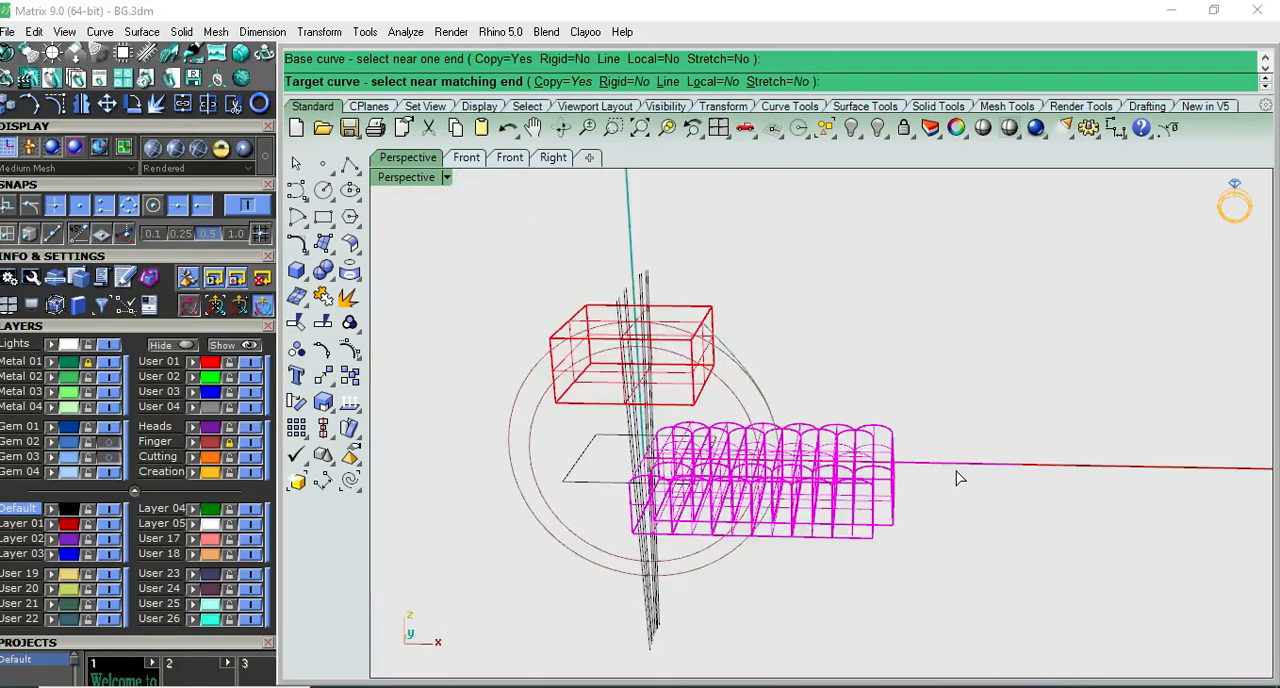
# - Unlock the Metal 01 layer and flow the rows along the ring's side arc as the target curve
pyautogui.scroll(2, 704, 585)
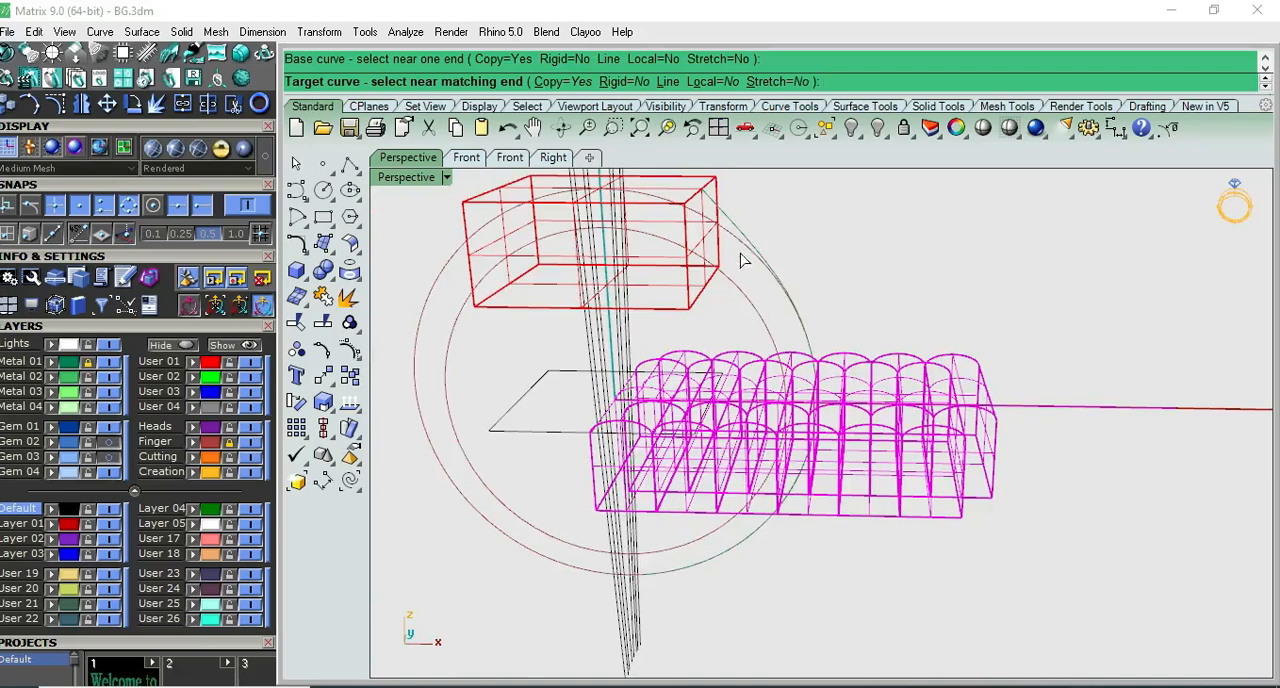
pyautogui.scroll(-2, 741, 261)
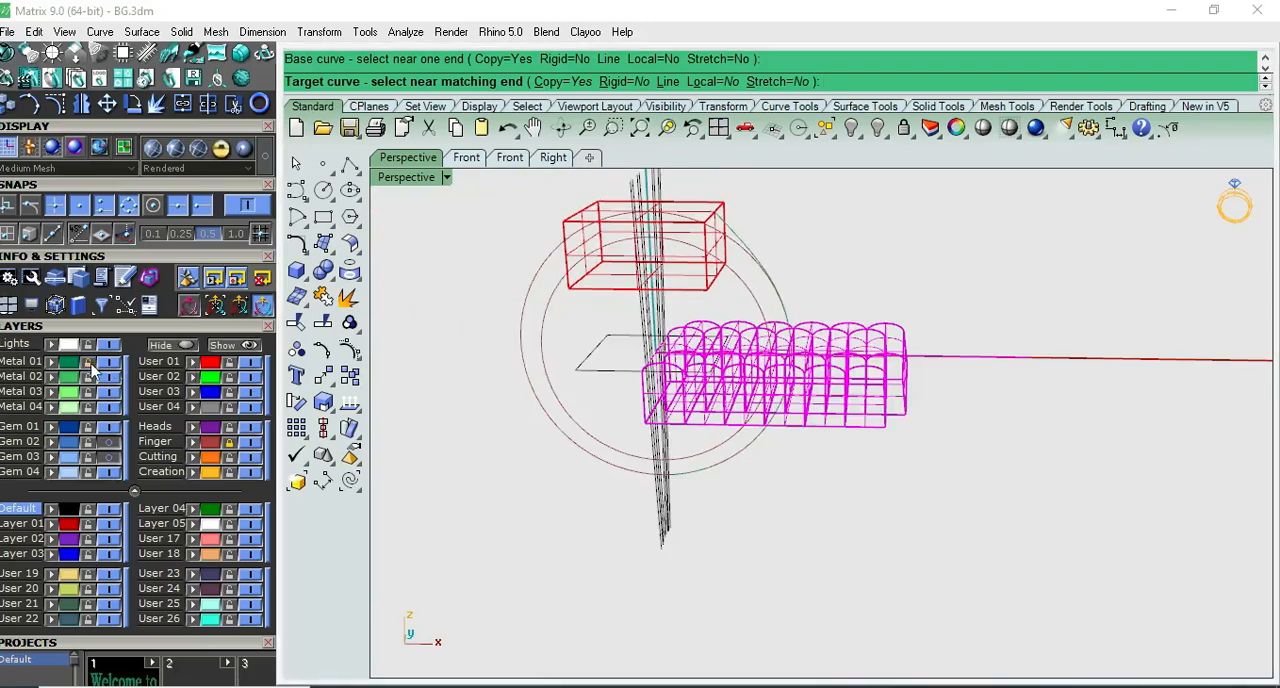
pyautogui.click(726, 472)
pyautogui.click(890, 256)
pyautogui.moveTo(890, 256); pyautogui.dragTo(690, 247, button='right')
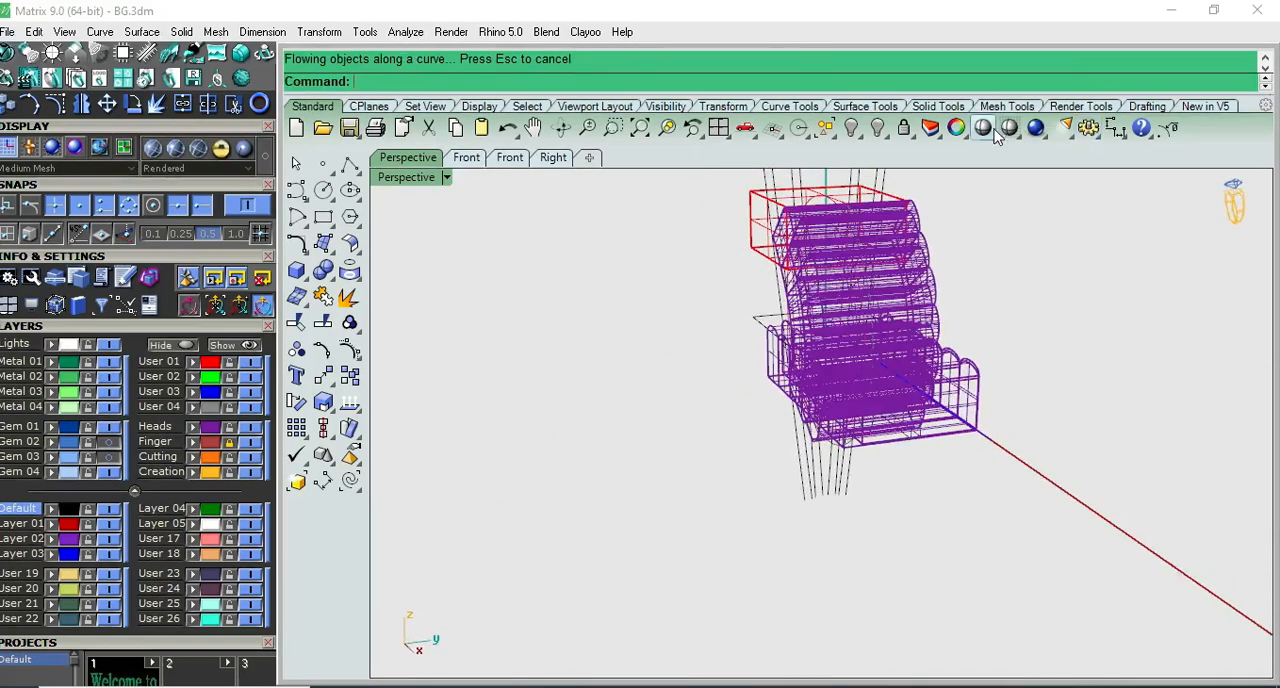
# - Examine the flowed rows shaded in Perspective, and check in Front view how they meet the red box's corner
pyautogui.click(997, 132)
pyautogui.moveTo(969, 263)
pyautogui.mouseDown(button='right')
pyautogui.moveTo(857, 334)
pyautogui.moveTo(1161, 268)
pyautogui.mouseUp(button='right')
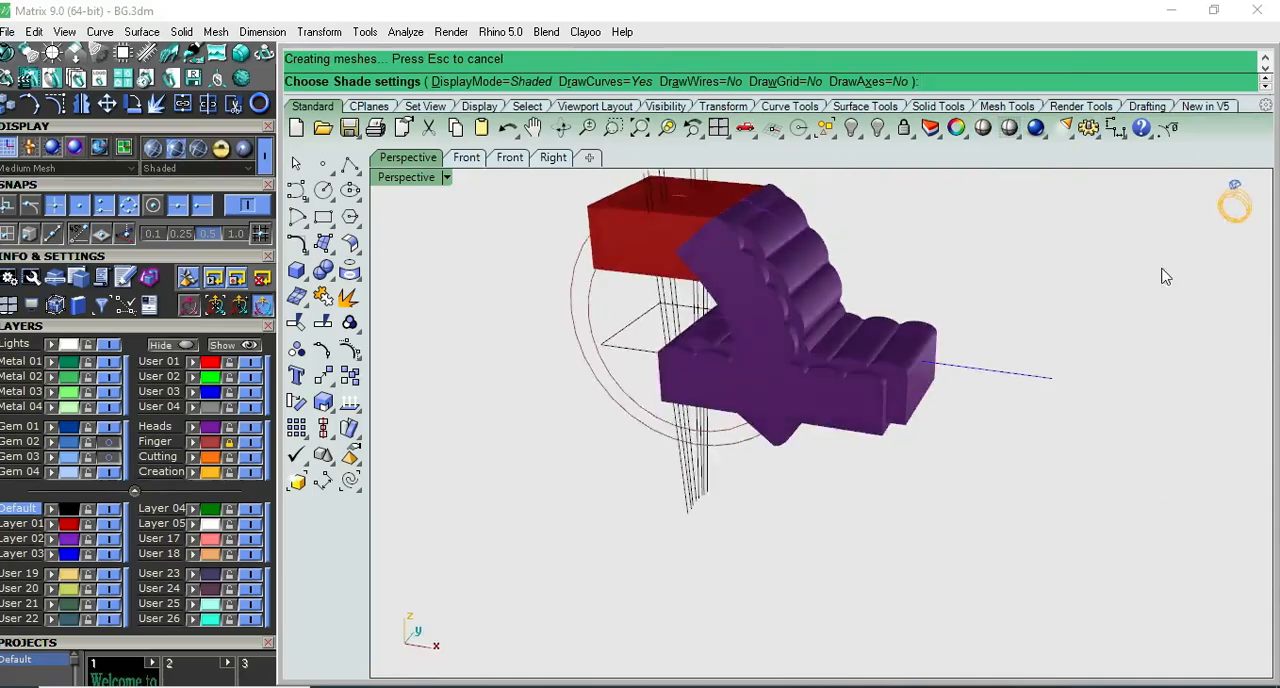
pyautogui.press('F2')
pyautogui.press('Escape')
pyautogui.scroll(8, 733, 241)
pyautogui.scroll(5, 734, 243)
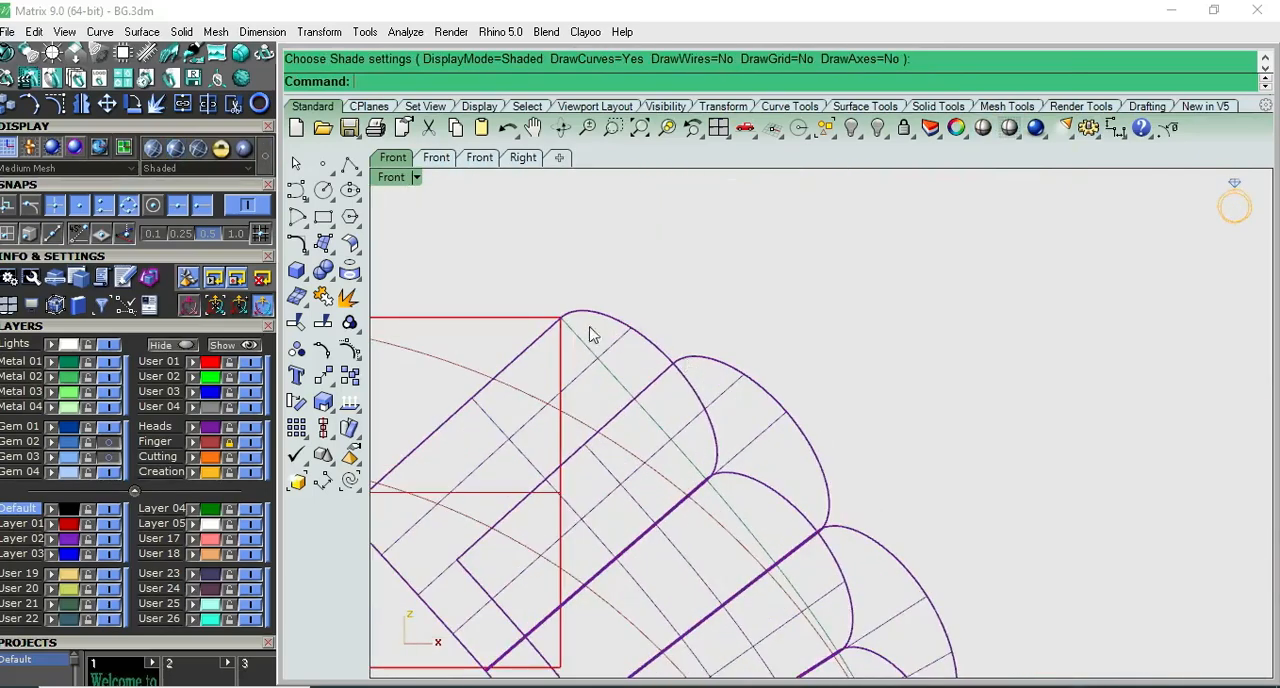
pyautogui.scroll(-8, 554, 343)
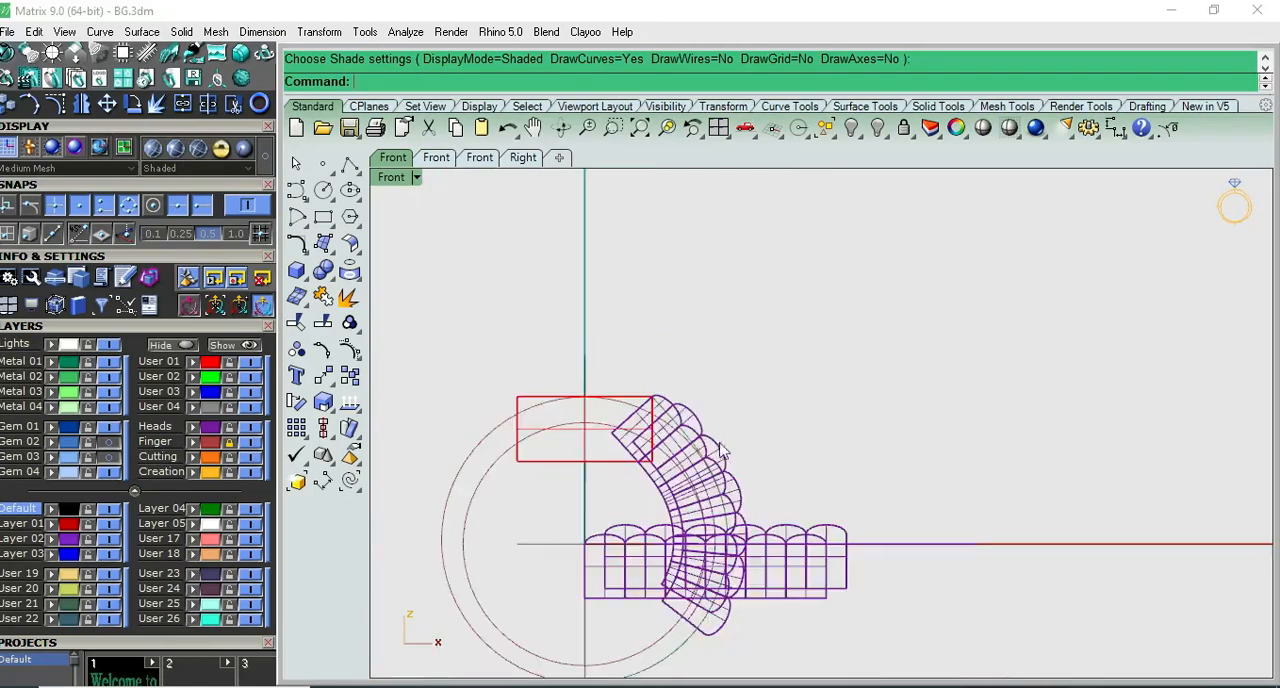
pyautogui.scroll(2, 840, 600)
# - Shift the original straight rows back by half a dome so the lower row starts before the vertical axis
pyautogui.hotkey('ctrl', 'a')
pyautogui.moveTo(703, 566); pyautogui.dragTo(768, 557, button='right')
pyautogui.moveTo(770, 553); pyautogui.dragTo(742, 550)
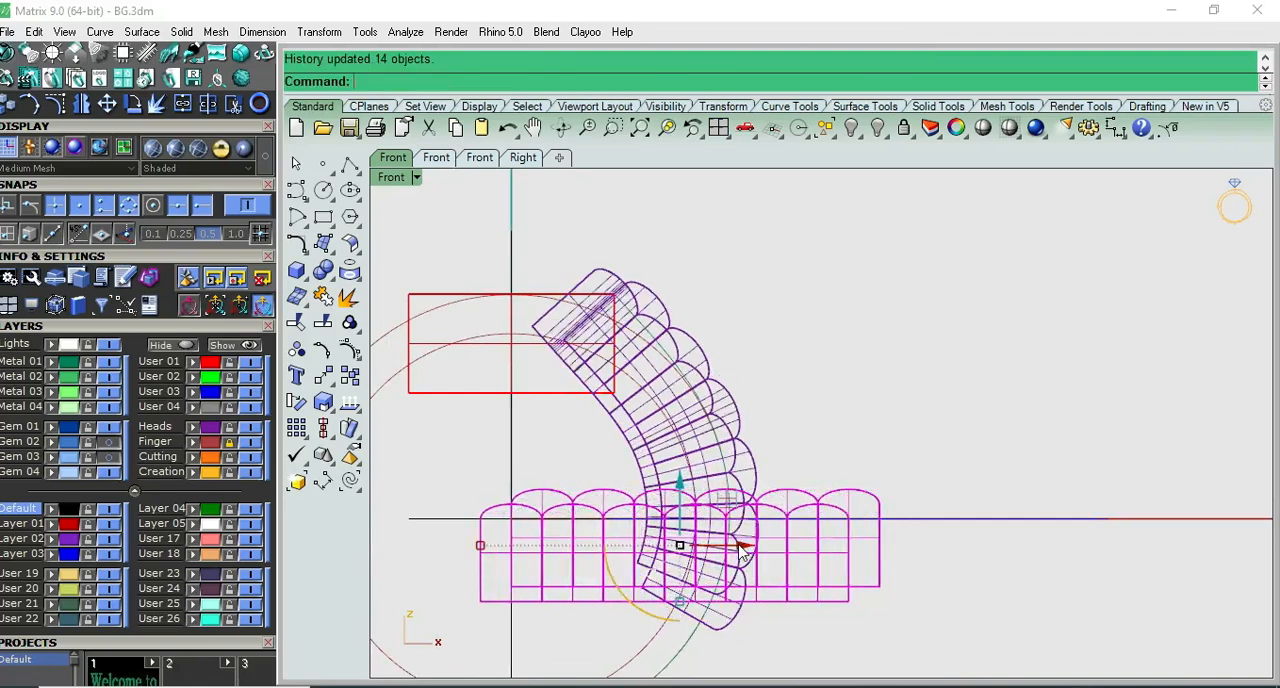
pyautogui.scroll(4, 649, 287)
pyautogui.scroll(-4, 714, 480)
pyautogui.moveTo(723, 525); pyautogui.dragTo(777, 483, button='right')
pyautogui.scroll(2, 715, 343)
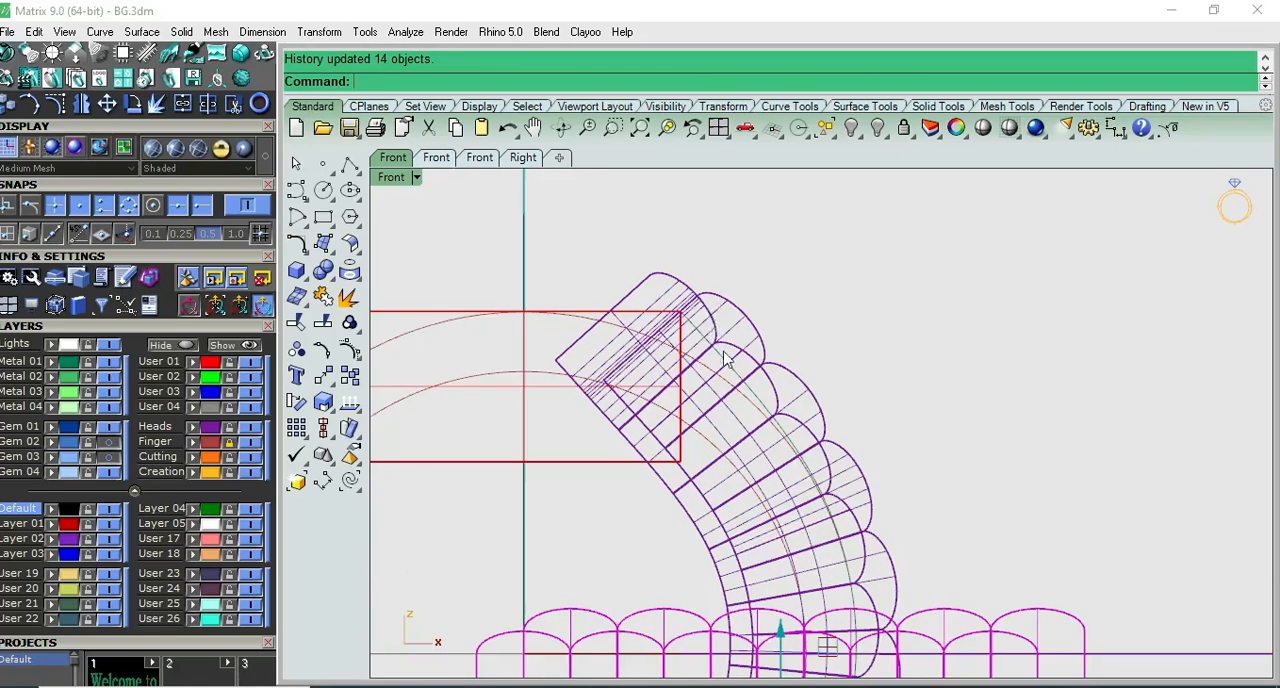
# - Lower the original straight rows slightly so the flowed upper row begins at the red box's top corner
pyautogui.scroll(-2, 727, 360)
pyautogui.moveTo(774, 481); pyautogui.dragTo(774, 489)
pyautogui.moveTo(772, 488); pyautogui.dragTo(772, 501)
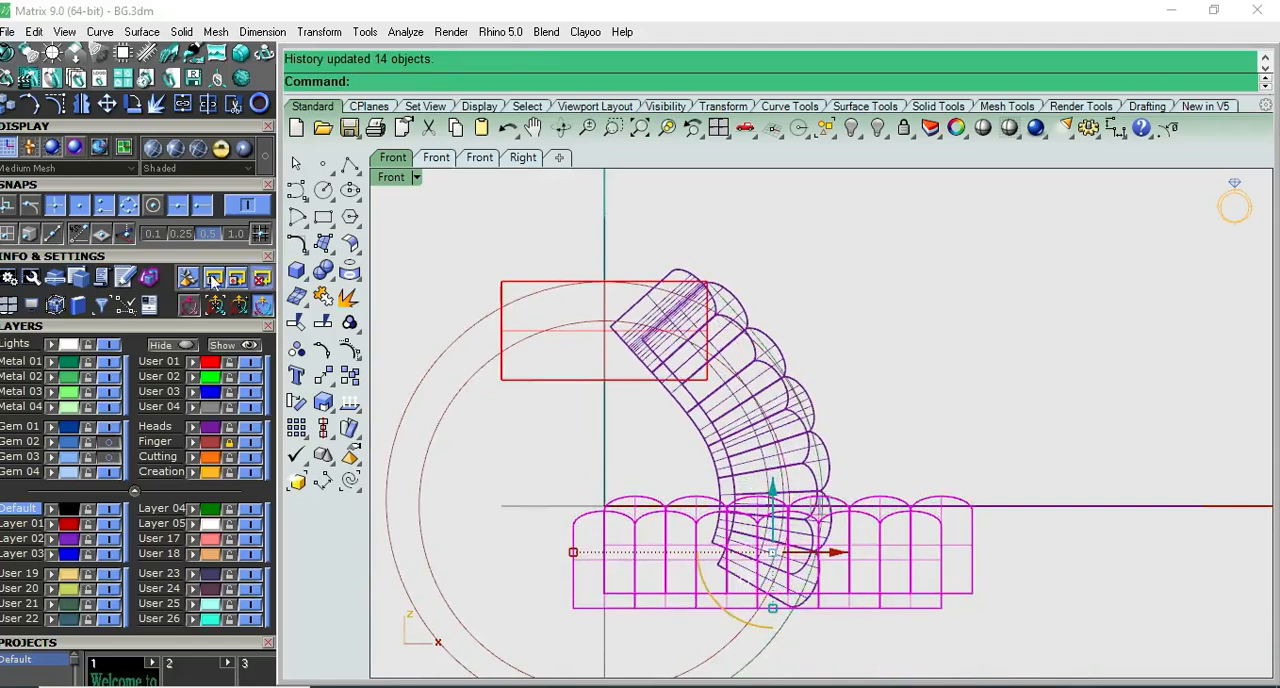
pyautogui.scroll(8, 735, 262)
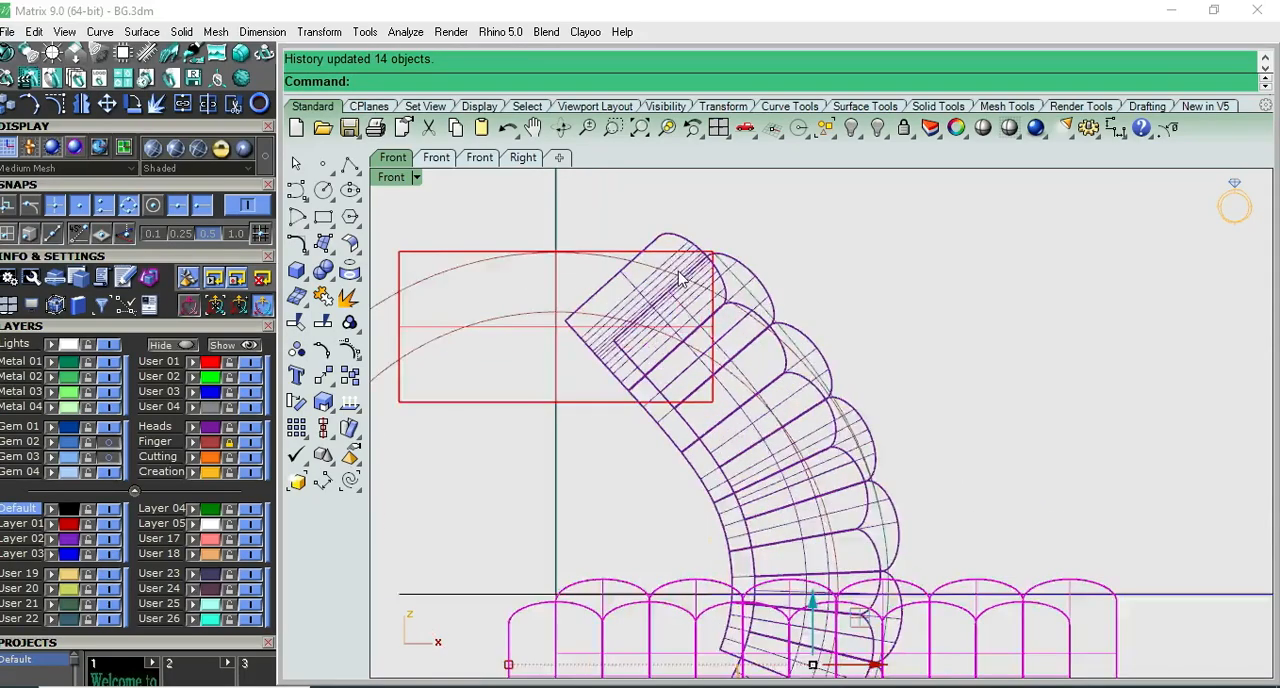
pyautogui.scroll(-8, 740, 273)
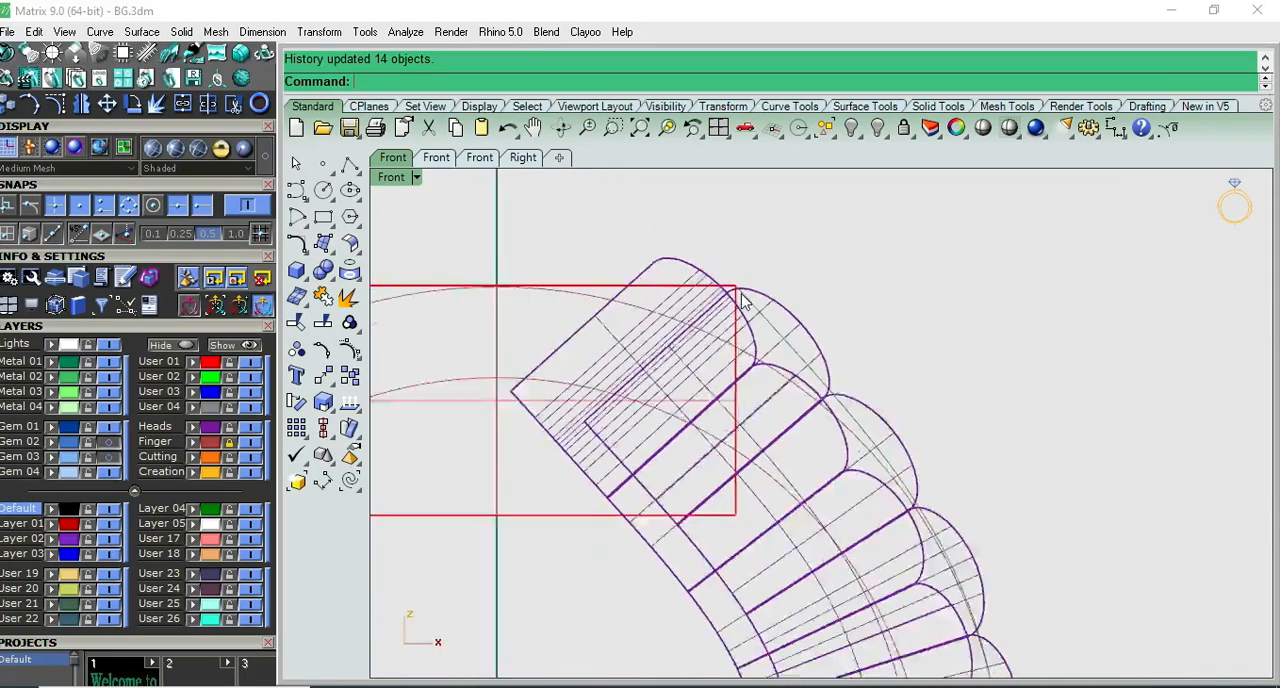
pyautogui.scroll(7, 735, 297)
pyautogui.scroll(-7, 735, 297)
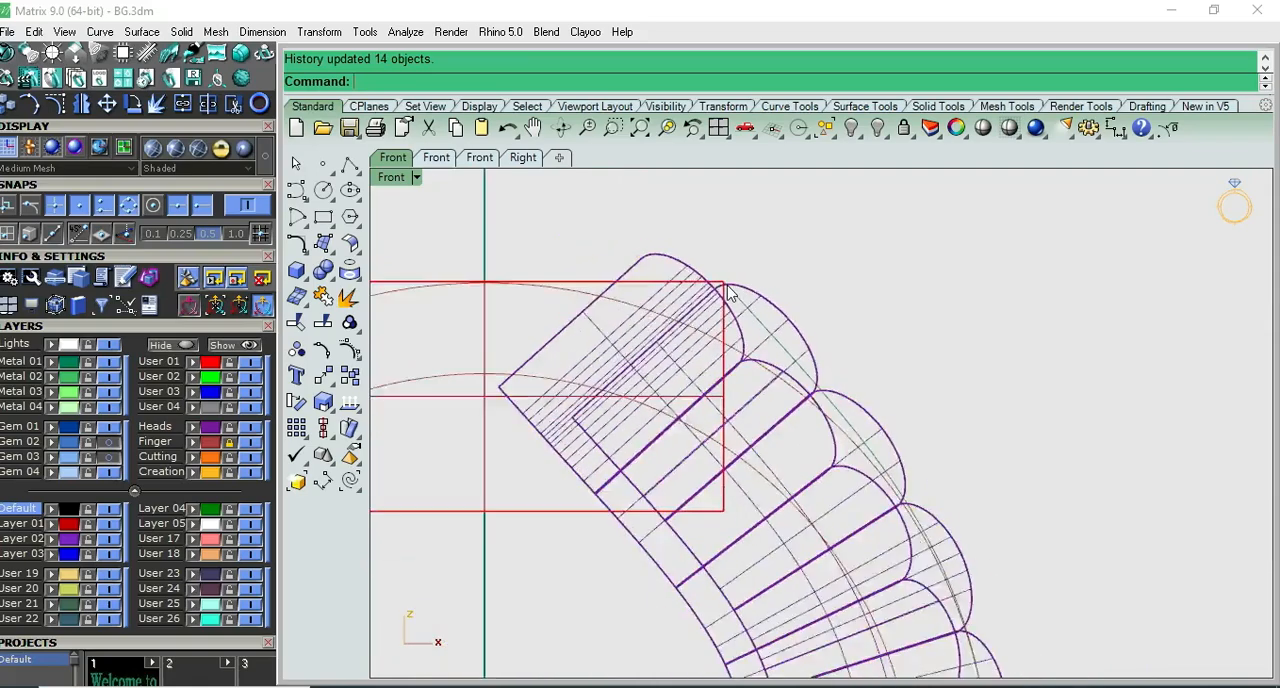
pyautogui.scroll(4, 797, 532)
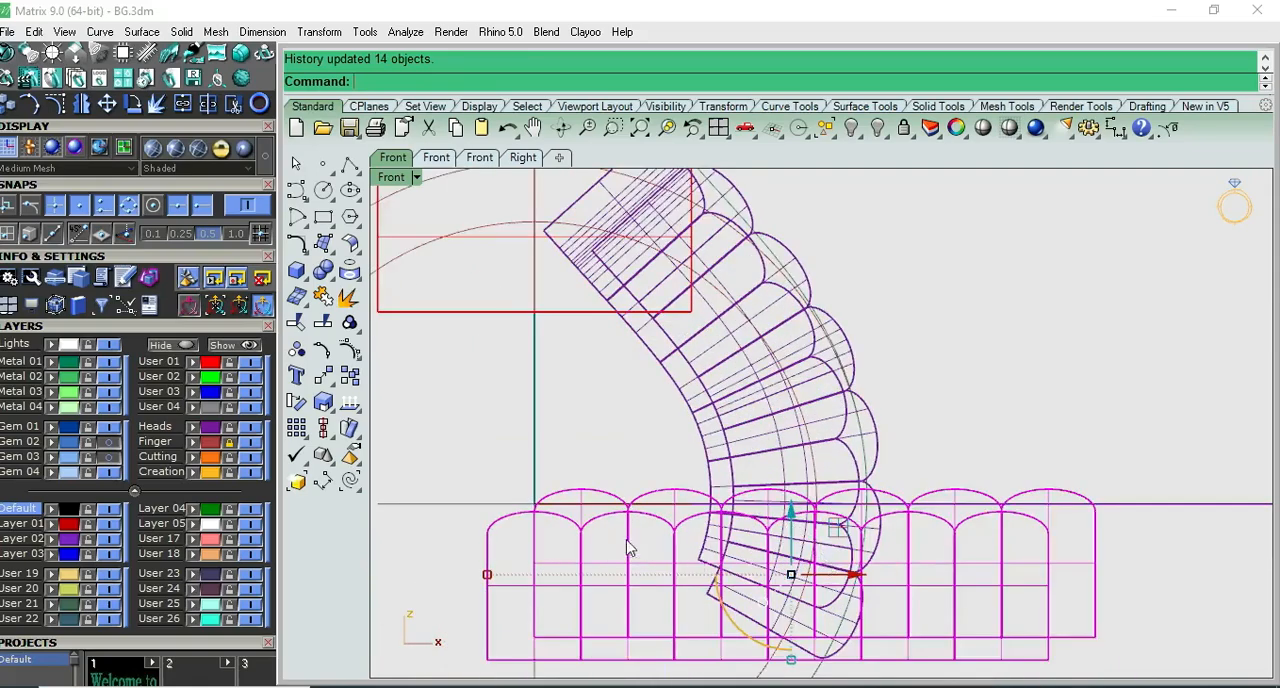
# - Try a further slight shift of the original straight rows in Front view, and undo it
pyautogui.scroll(4, 600, 540)
pyautogui.scroll(-3, 547, 525)
pyautogui.moveTo(878, 577); pyautogui.dragTo(882, 577)
pyautogui.scroll(-6, 882, 578)
pyautogui.scroll(3, 820, 350)
pyautogui.scroll(5, 820, 354)
pyautogui.scroll(-7, 813, 405)
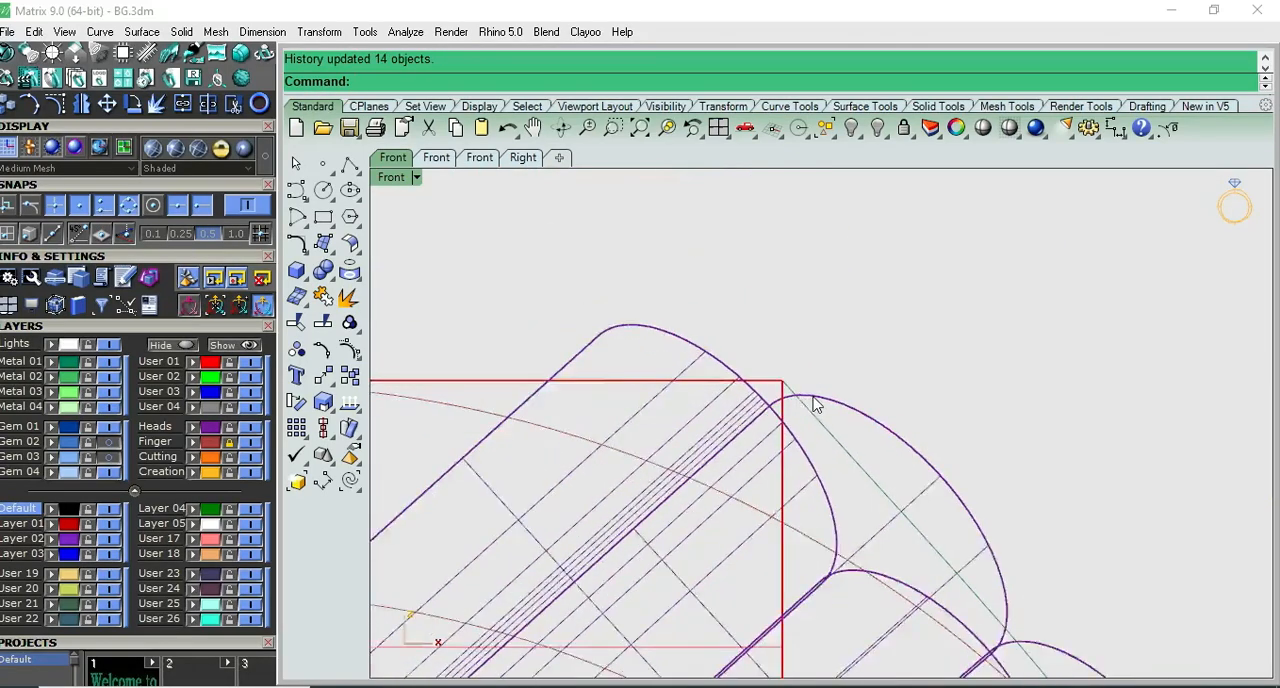
pyautogui.scroll(2, 842, 591)
pyautogui.hotkey('ctrl', 'z')
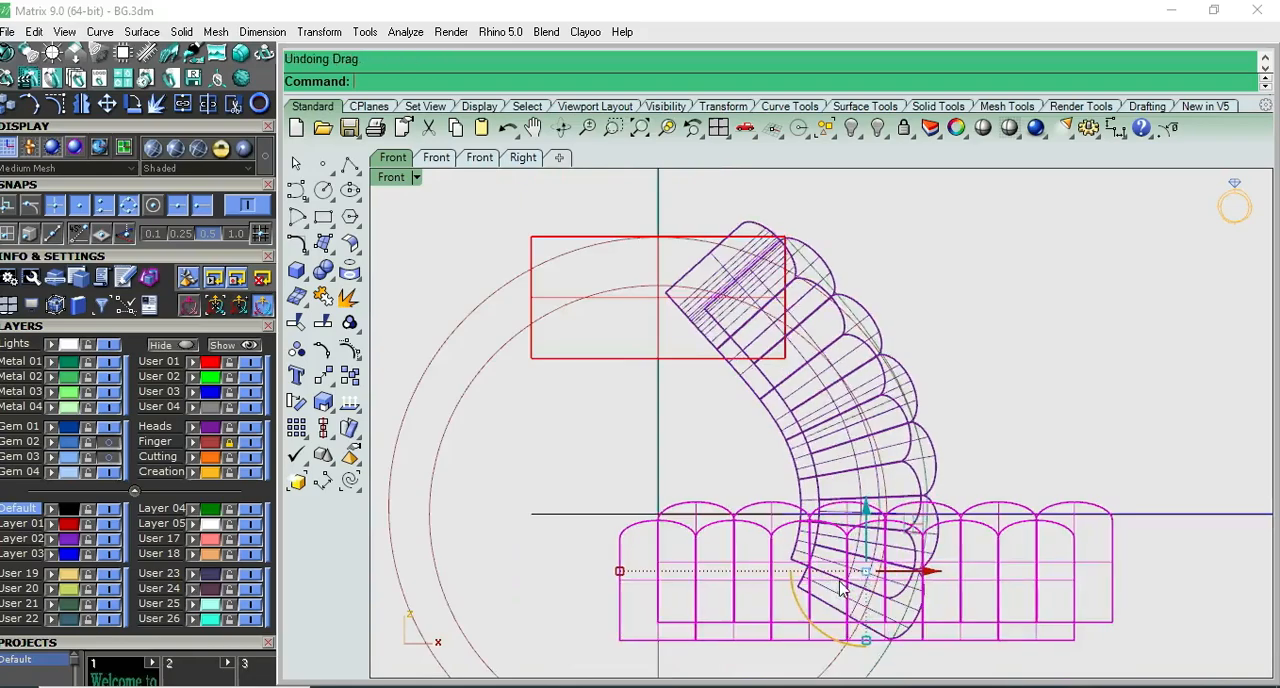
# - Check the alignment of the flowed rows' upper end with the red box's corner
pyautogui.scroll(4, 830, 480)
pyautogui.scroll(4, 790, 340)
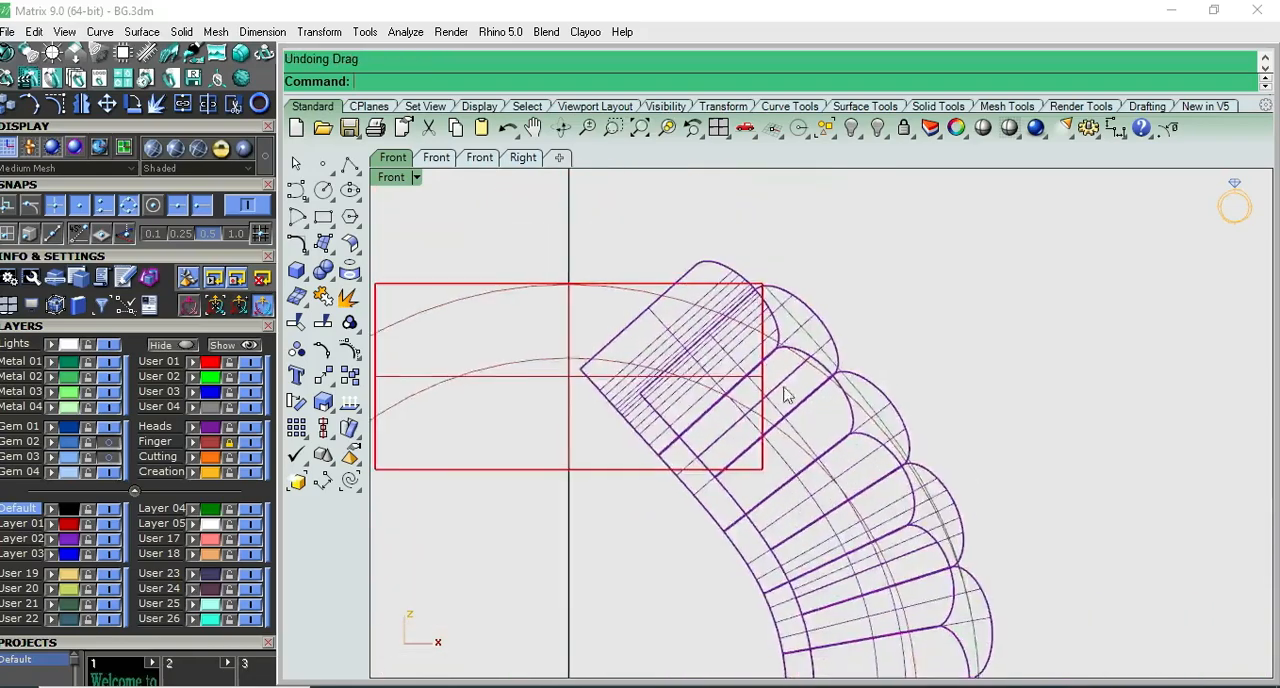
pyautogui.scroll(-7, 755, 283)
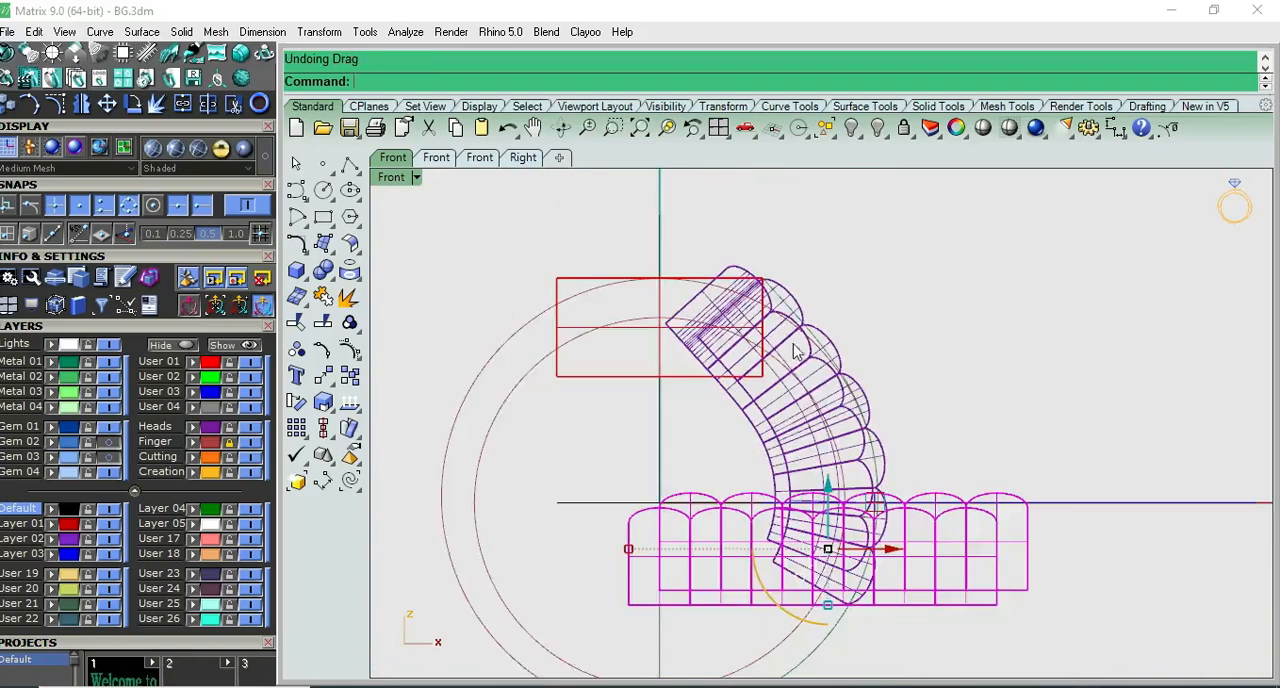
pyautogui.scroll(7, 814, 395)
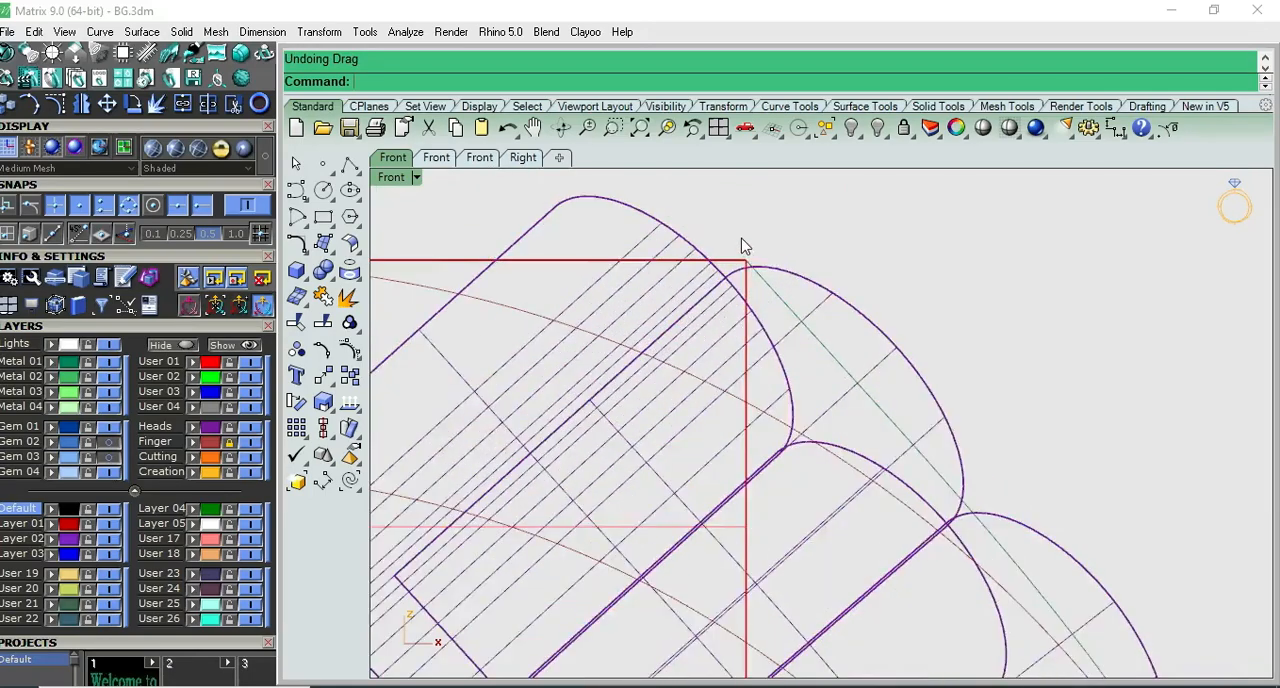
pyautogui.scroll(-6, 757, 293)
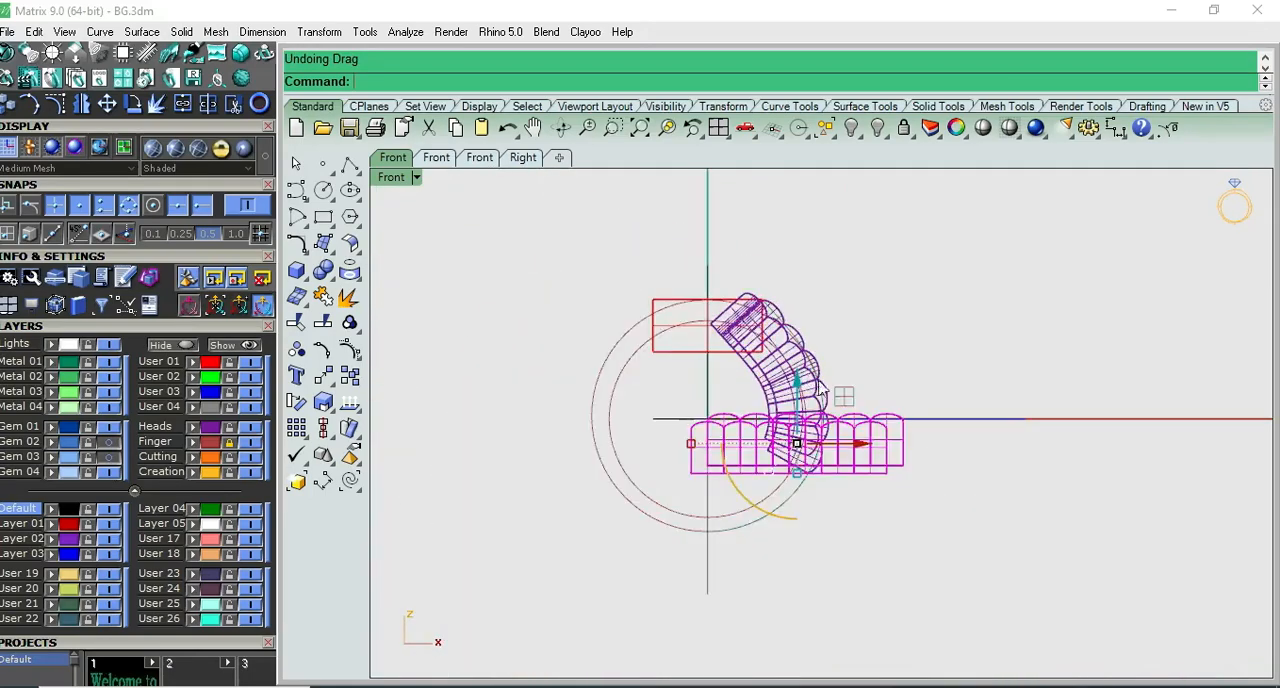
pyautogui.click(862, 520)
pyautogui.scroll(5, 842, 439)
pyautogui.hotkey('ctrl', 'F3')
pyautogui.scroll(-4, 842, 439)
pyautogui.hotkey('ctrl', 'F2')
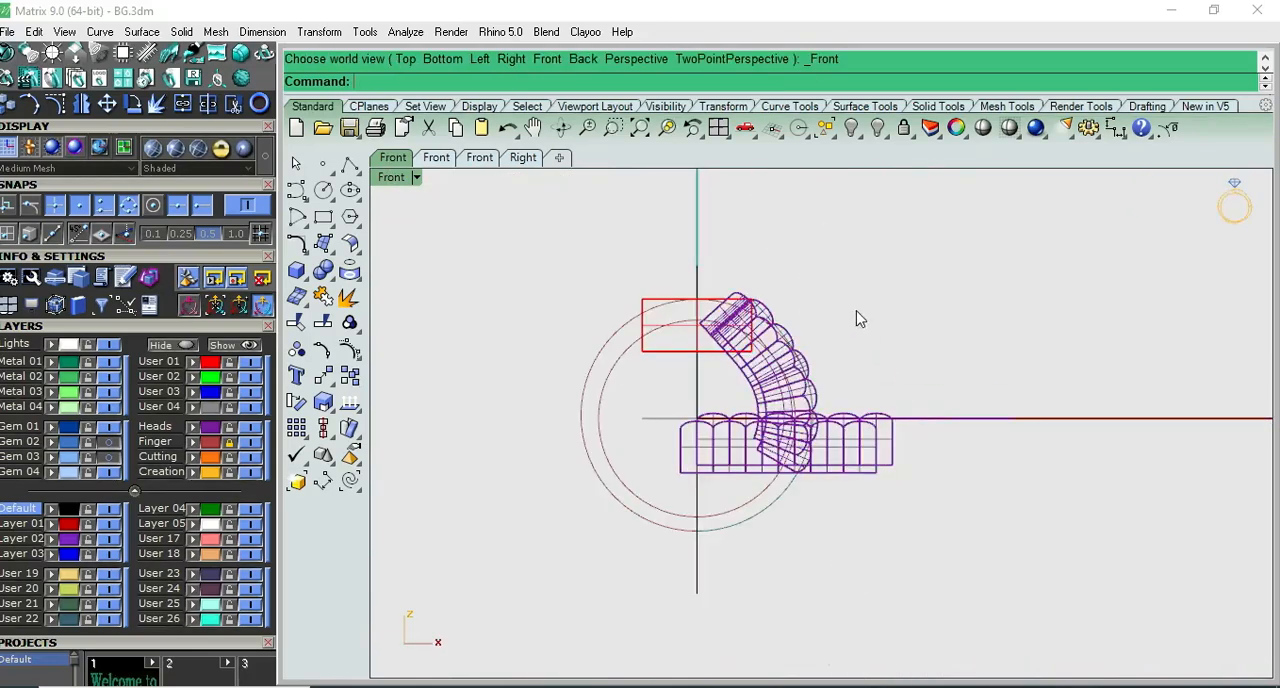
# - Hide the original straight rows with their two profile curves
pyautogui.scroll(3, 875, 421)
pyautogui.click(845, 500)
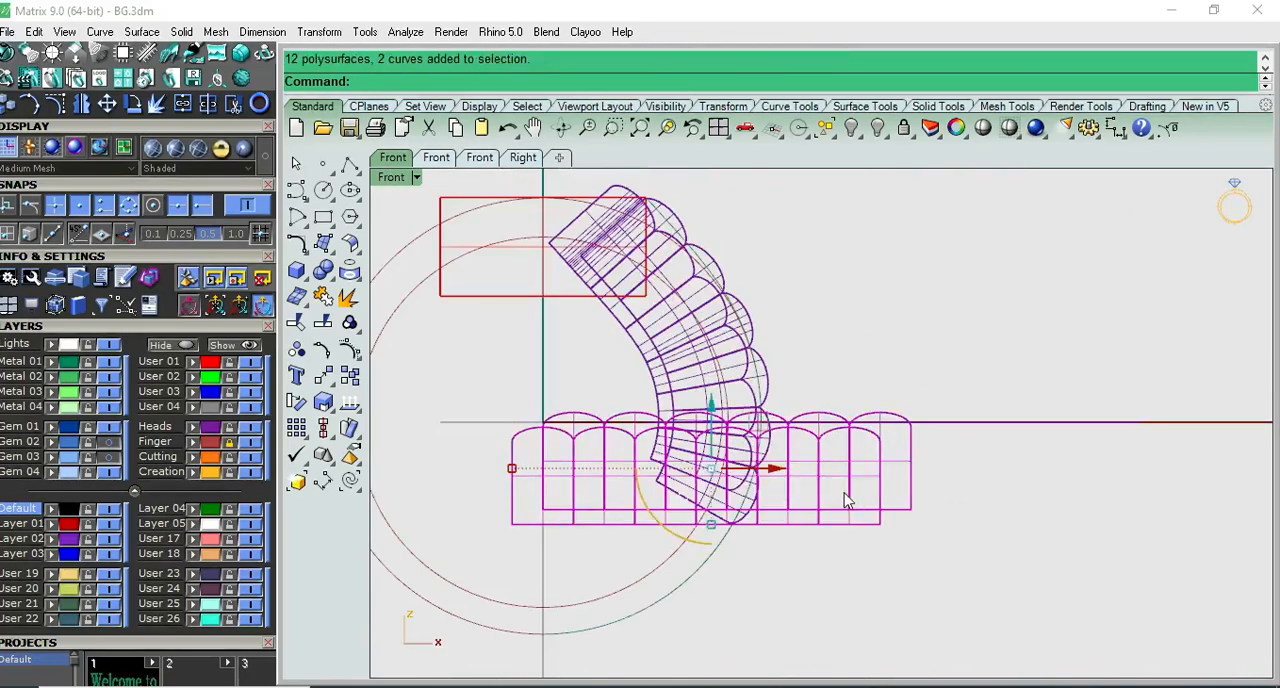
pyautogui.click(851, 127)
pyautogui.moveTo(852, 230); pyautogui.dragTo(848, 324, button='right')
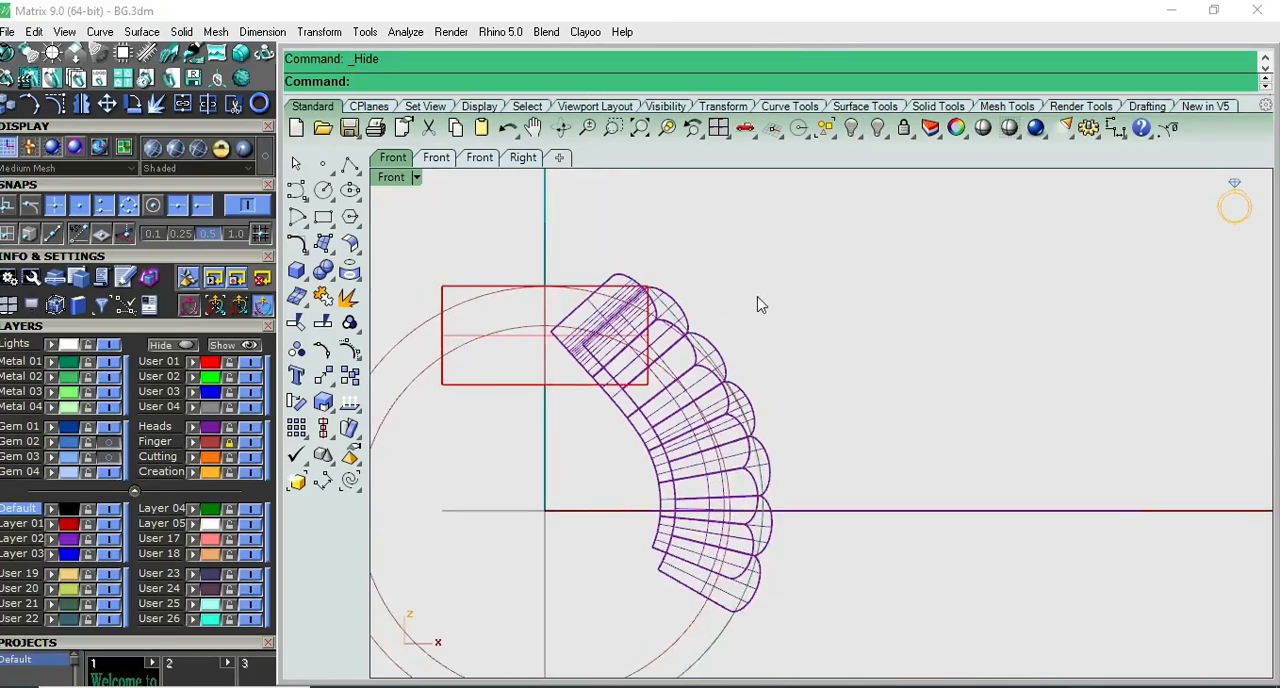
# - Examine the curved rows' upper end at the red box in Front view, selecting one row to distinguish it
pyautogui.press('F5')
pyautogui.press('F6')
pyautogui.scroll(10, 616, 281)
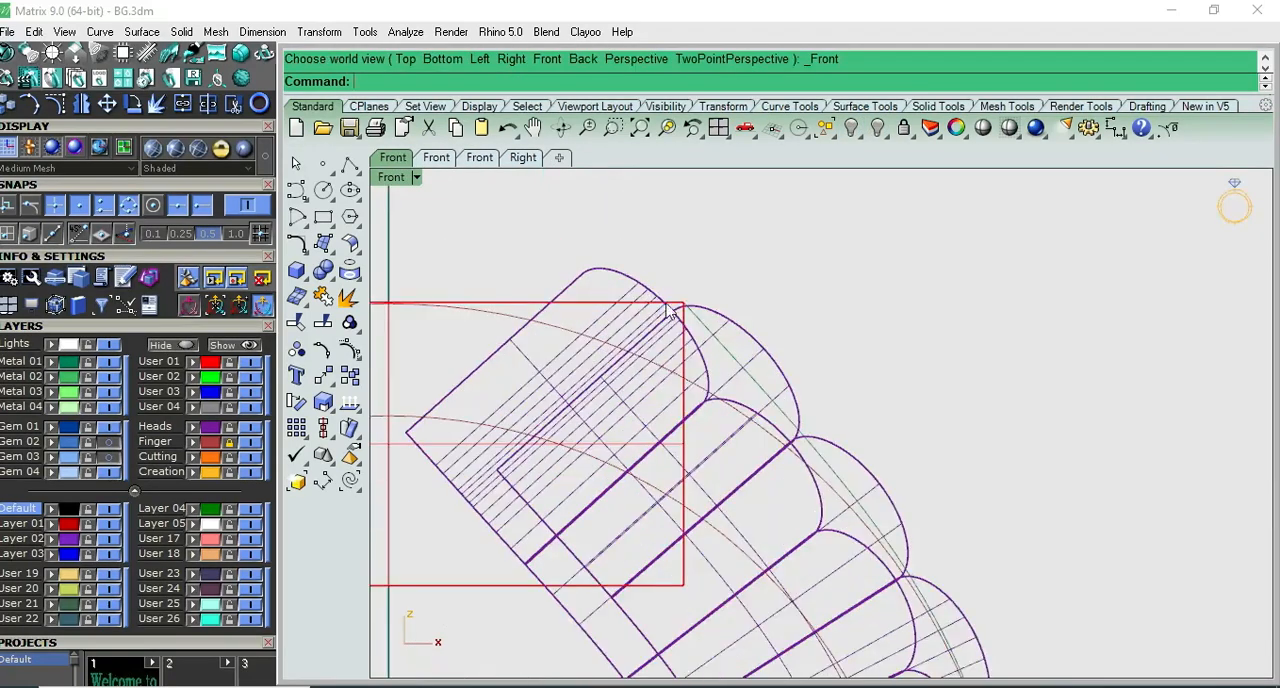
pyautogui.click(605, 291)
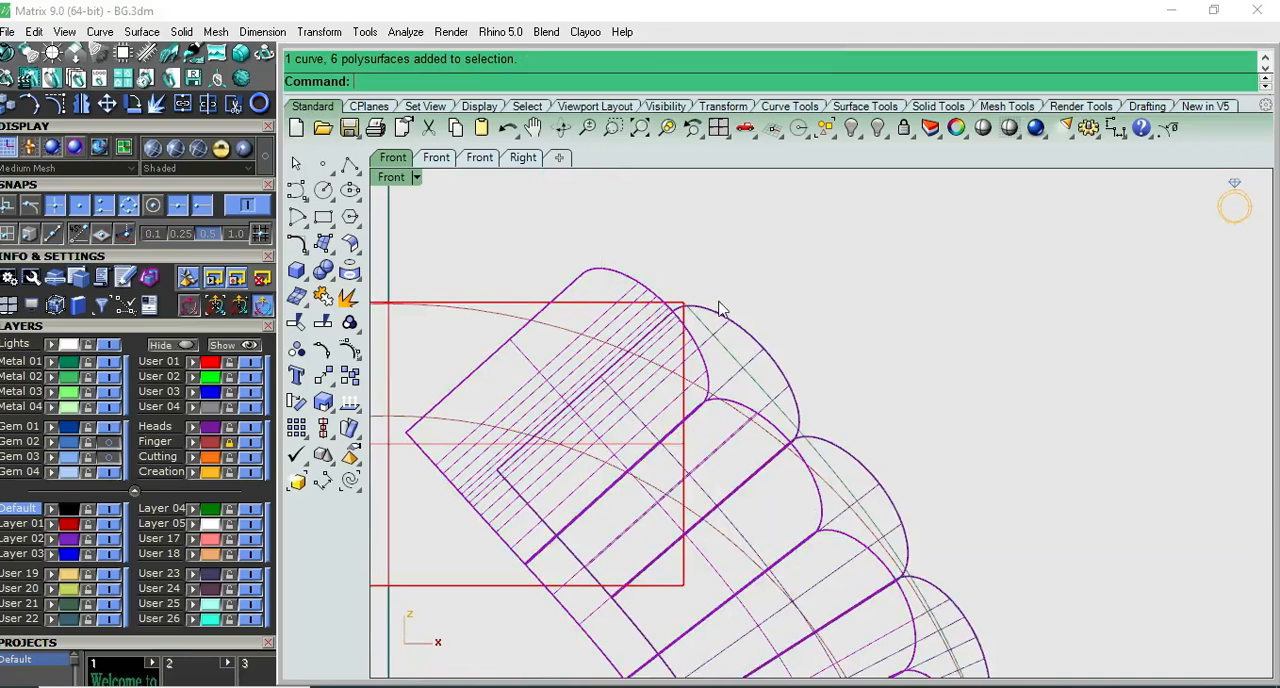
pyautogui.scroll(-3, 722, 336)
pyautogui.scroll(-6, 712, 400)
pyautogui.moveTo(718, 408); pyautogui.dragTo(801, 410, button='right')
pyautogui.scroll(6, 699, 418)
pyautogui.click(592, 487)
pyautogui.scroll(-8, 595, 497)
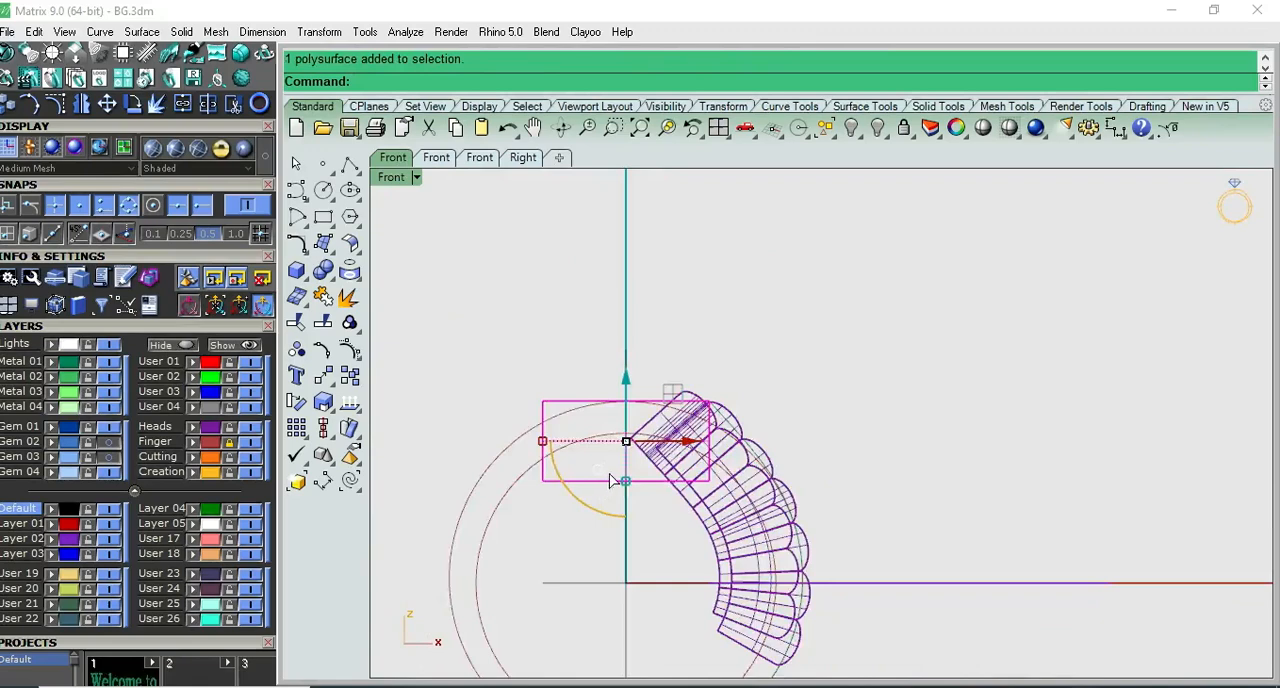
pyautogui.hotkey('ctrl', 'F1')
pyautogui.hotkey('ctrl', 'F2')
pyautogui.scroll(4, 619, 477)
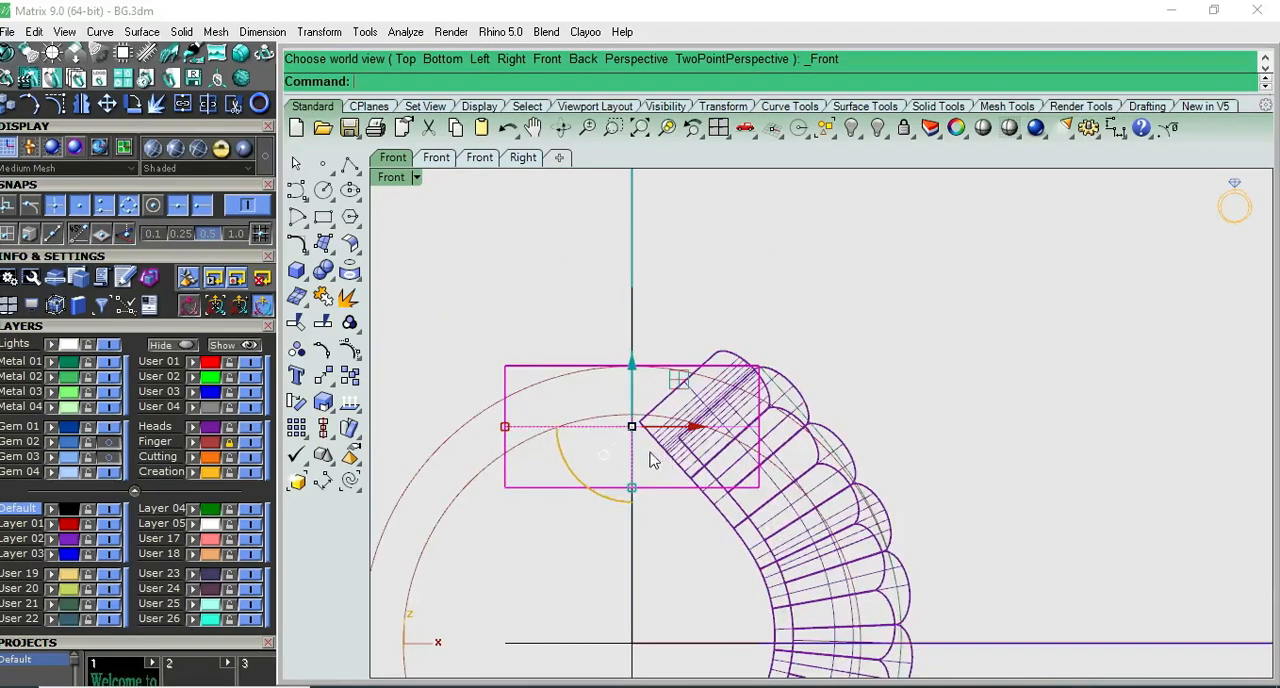
pyautogui.press('Escape')
# - Add an edit cage to the red box using its bounding box in CPlane coordinates, with a Y point count of 2
pyautogui.click(552, 496)
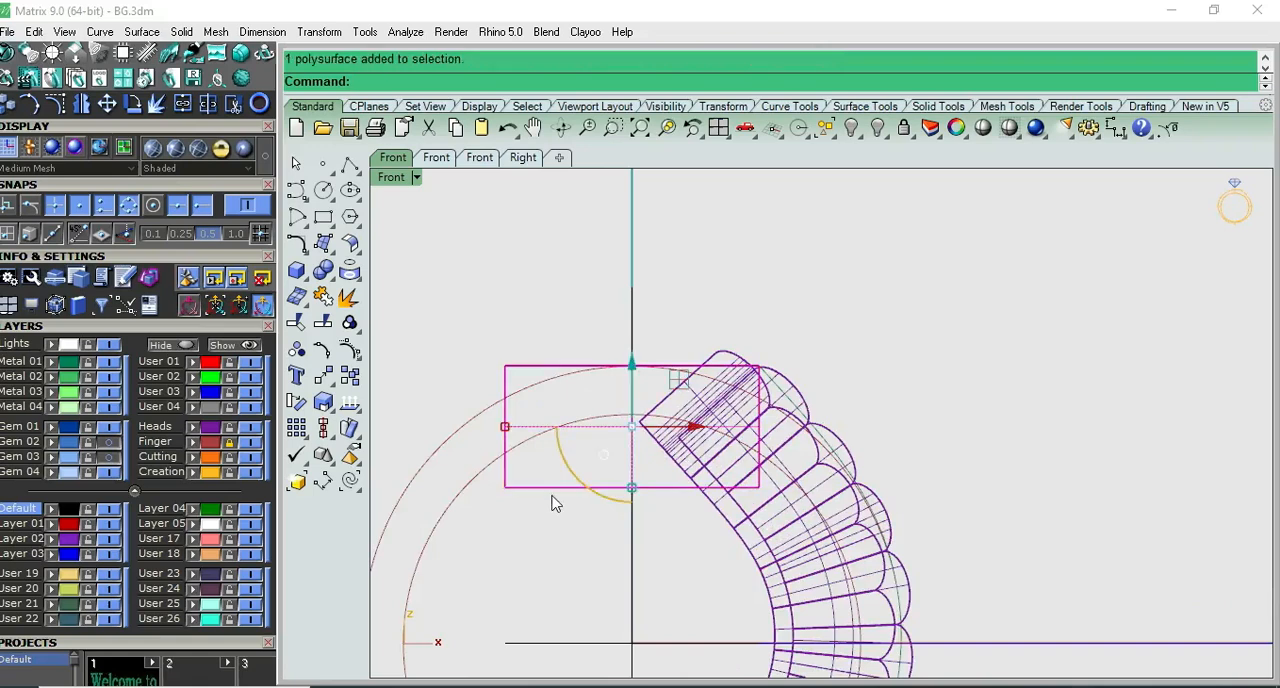
pyautogui.write('cag')
pyautogui.click(404, 113)
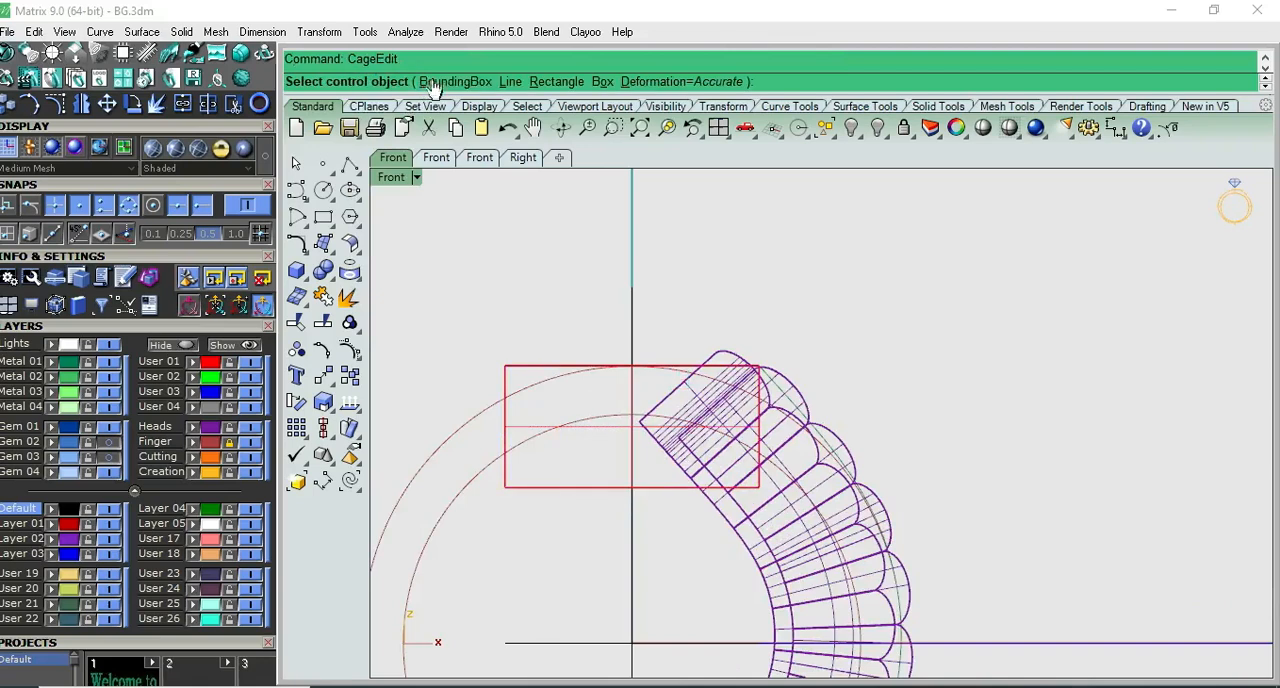
pyautogui.click(462, 83)
pyautogui.click(474, 82)
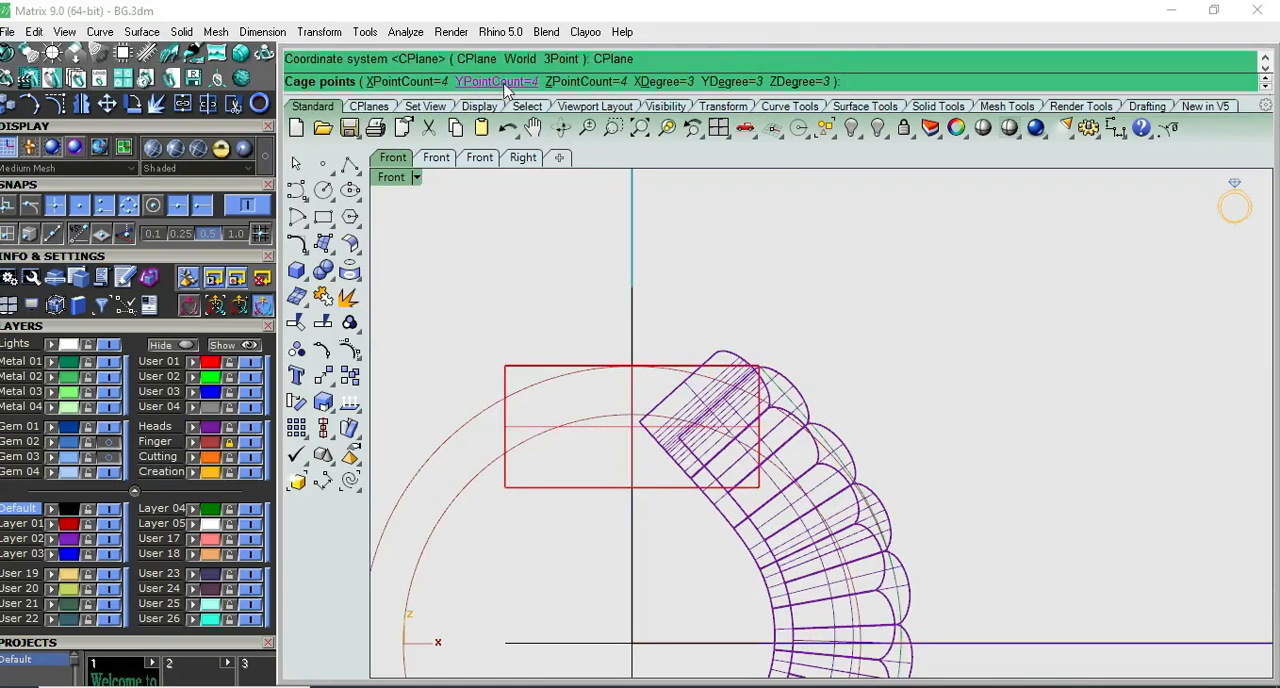
pyautogui.click(500, 82)
pyautogui.press('Return')
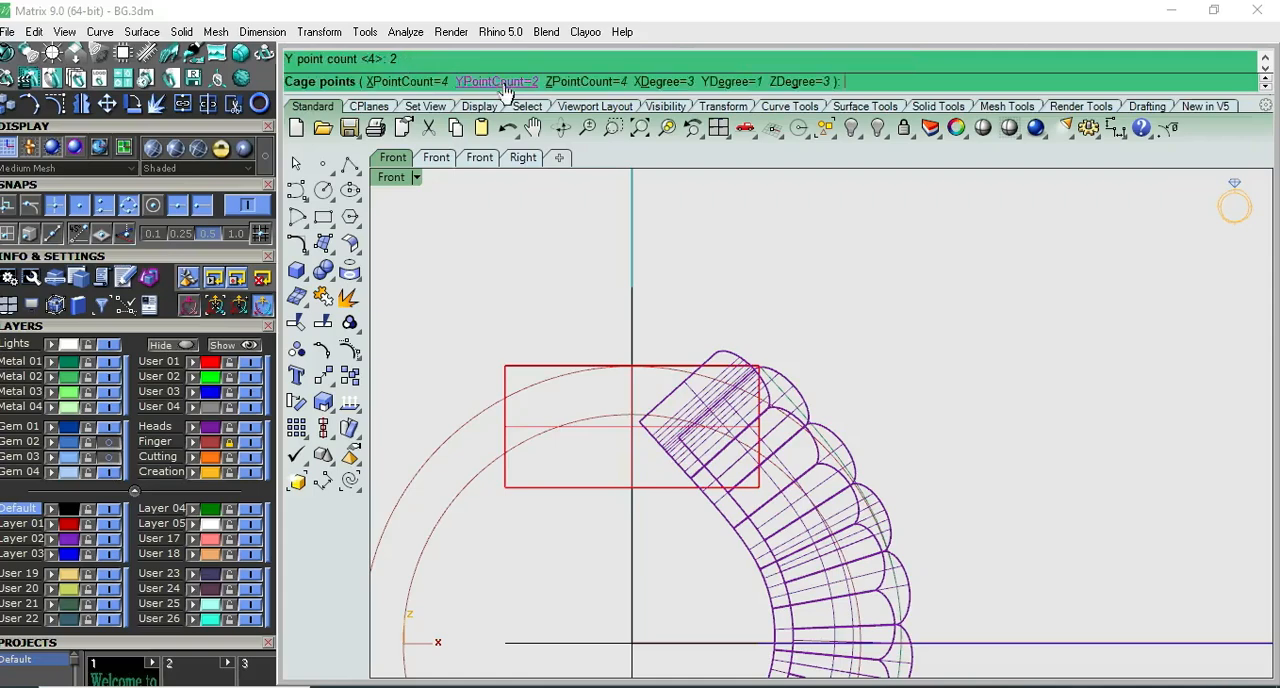
pyautogui.press('Return')
pyautogui.press('Return')
# - Scale the lower row of cage points inward in Front view so the red box tapers evenly toward its base
pyautogui.moveTo(492, 561); pyautogui.dragTo(801, 472)
pyautogui.scroll(-6, 801, 470)
pyautogui.hotkey('ctrl', 'F1')
pyautogui.scroll(3, 675, 372)
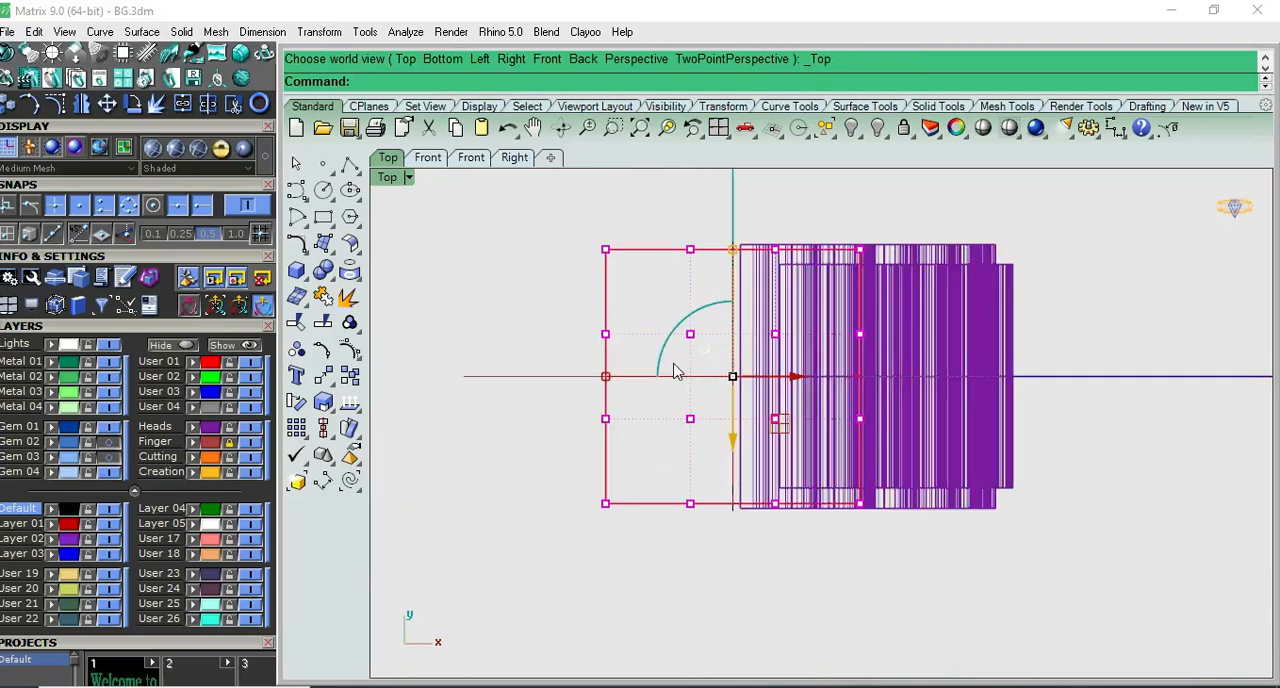
pyautogui.press('Return')
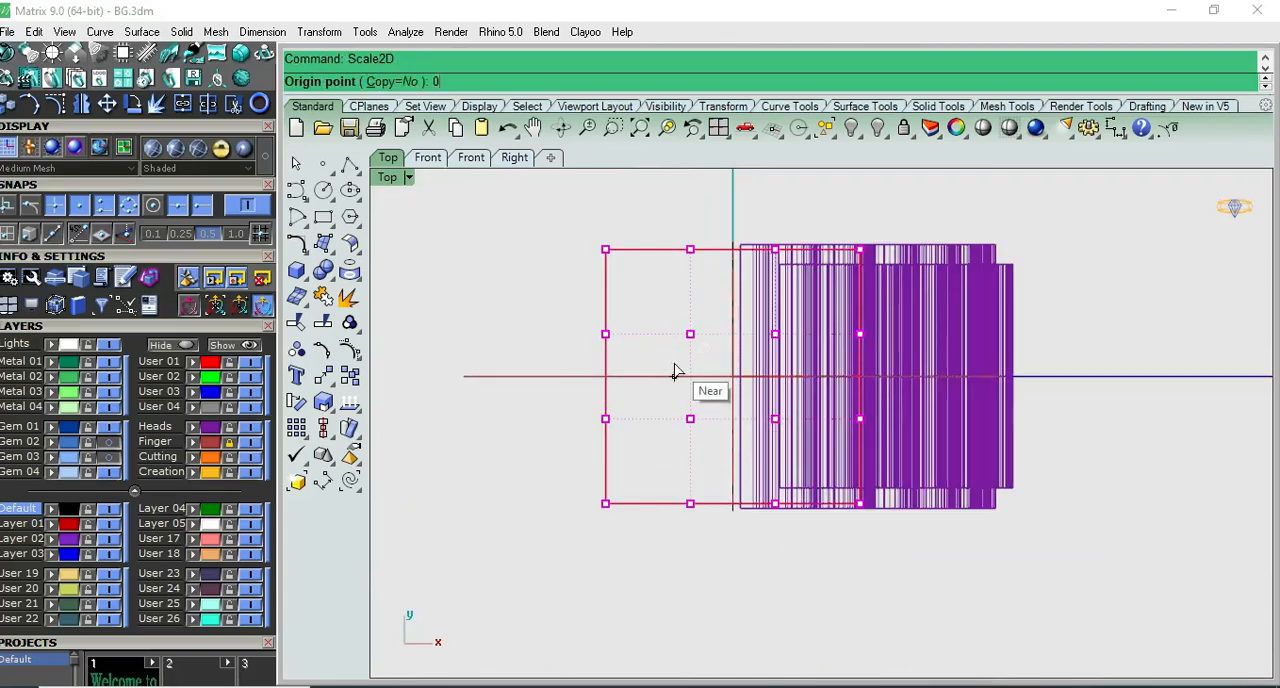
pyautogui.press('Return')
pyautogui.press('Return')
pyautogui.hotkey('ctrl', 'F2')
pyautogui.scroll(6, 698, 537)
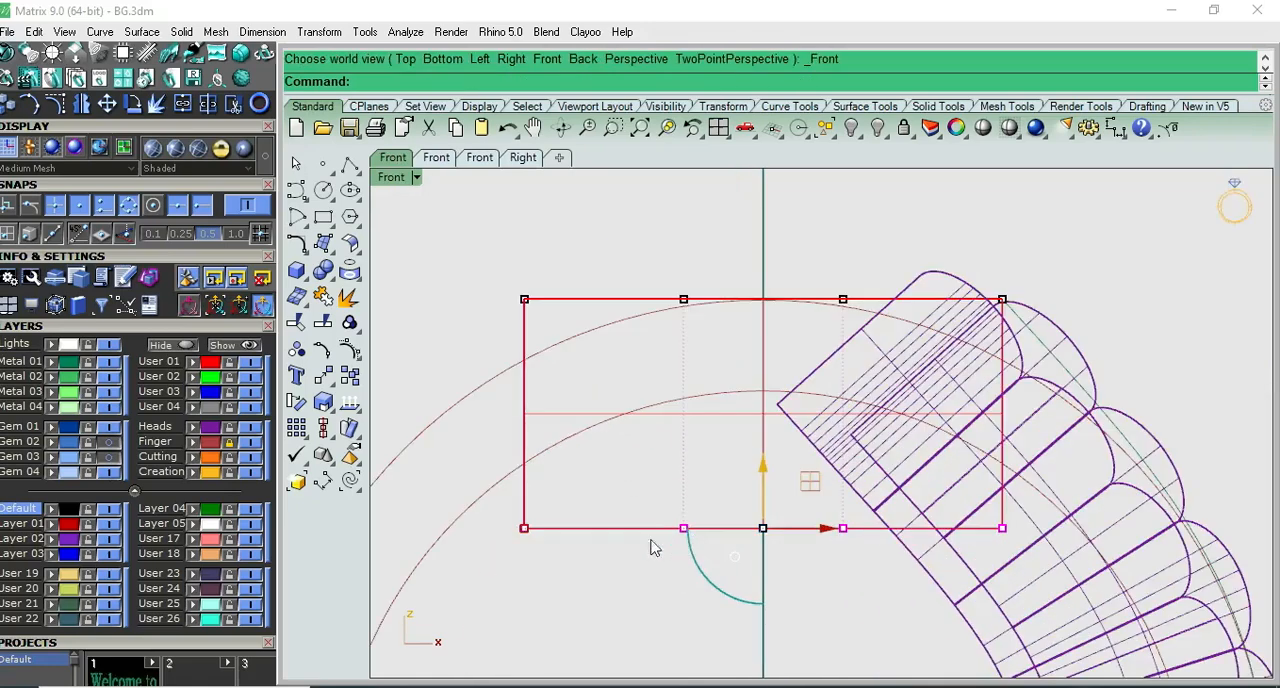
pyautogui.moveTo(525, 531); pyautogui.dragTo(579, 528)
pyautogui.moveTo(702, 520); pyautogui.dragTo(642, 508, button='right')
pyautogui.moveTo(527, 525); pyautogui.dragTo(535, 524)
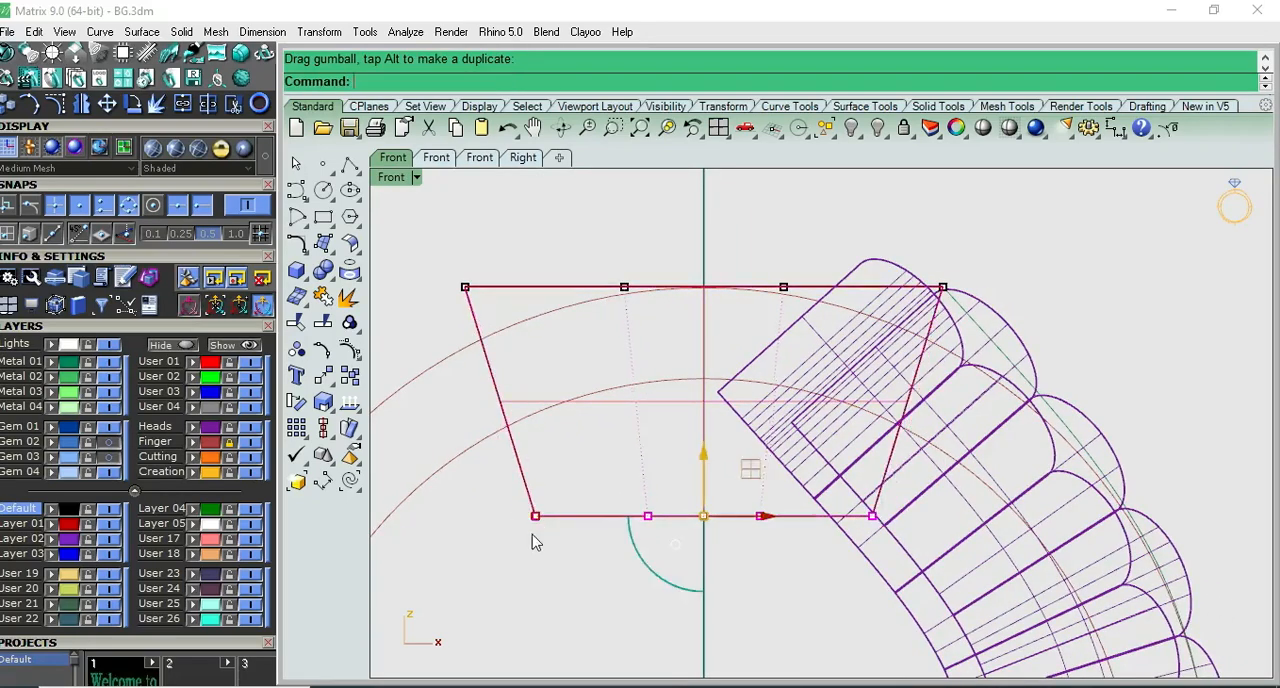
# - Delete the control cage around the tapered red box
pyautogui.hotkey('ctrl', 'F3')
pyautogui.hotkey('ctrl', 'F2')
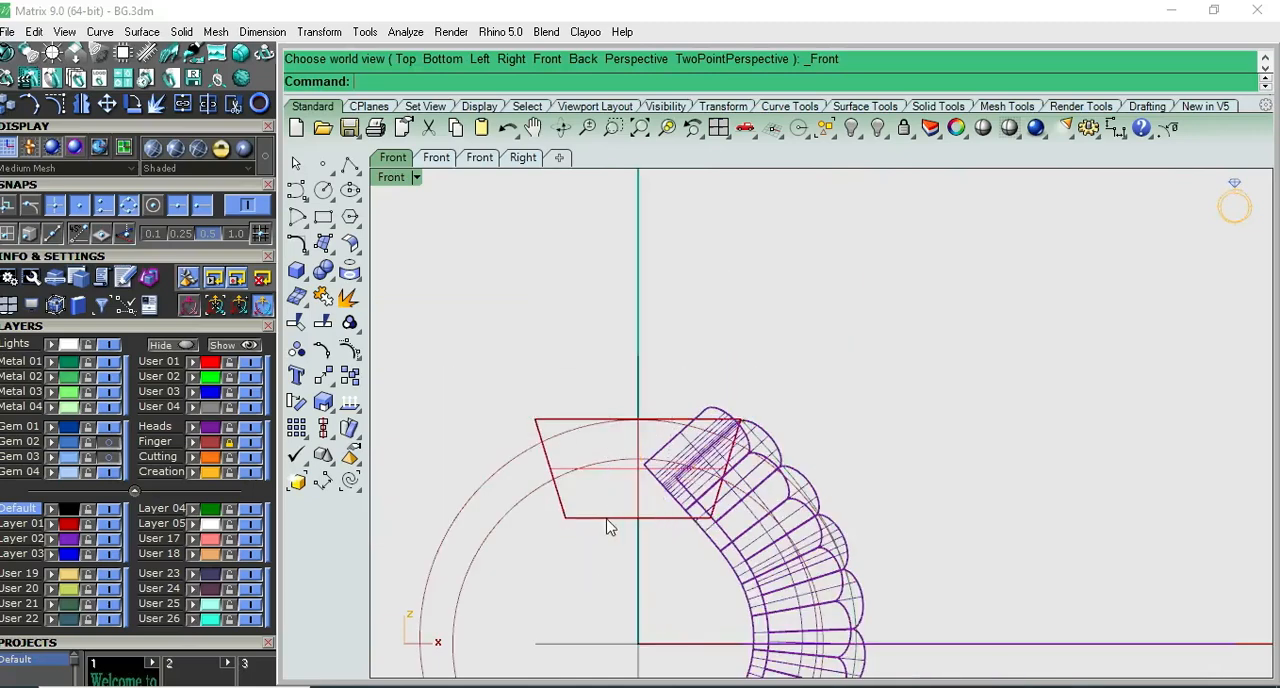
pyautogui.click(632, 531)
pyautogui.click(662, 569)
pyautogui.press('Escape')
# - Draw a straight polyline in Front view from the red box's upper corner diagonally down past the inner edge of the flowed rows
pyautogui.scroll(6, 775, 470)
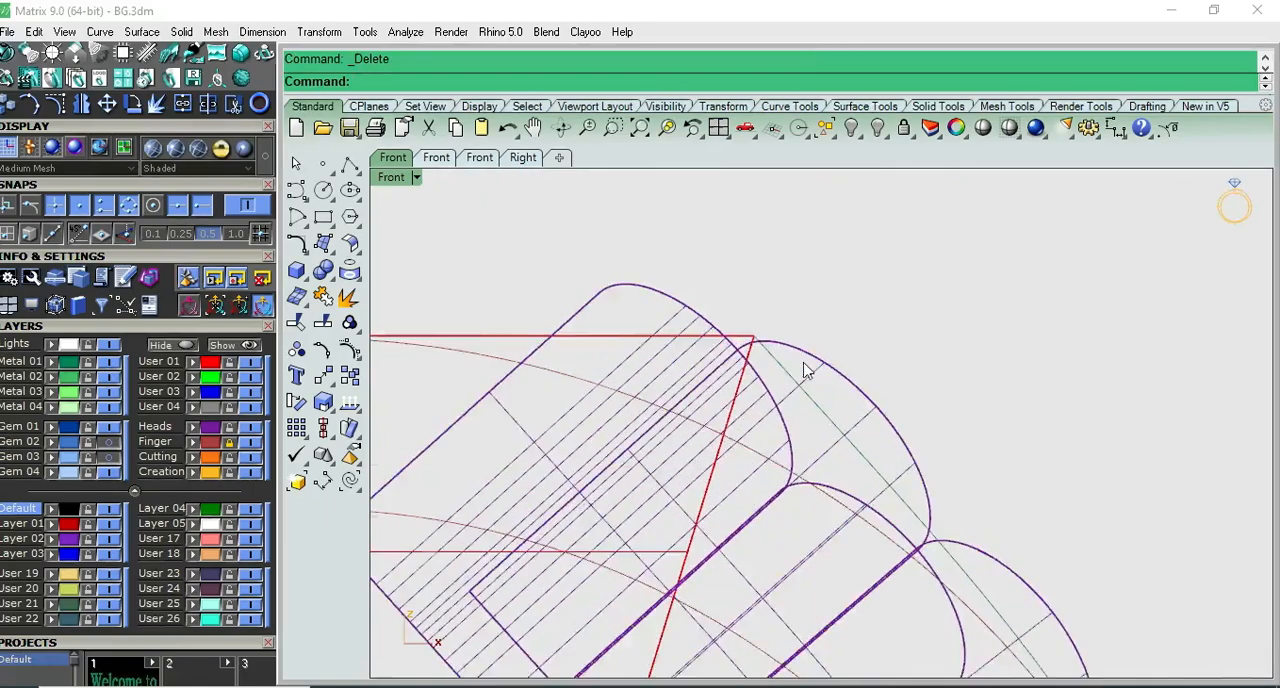
pyautogui.scroll(2, 795, 355)
pyautogui.scroll(-4, 788, 323)
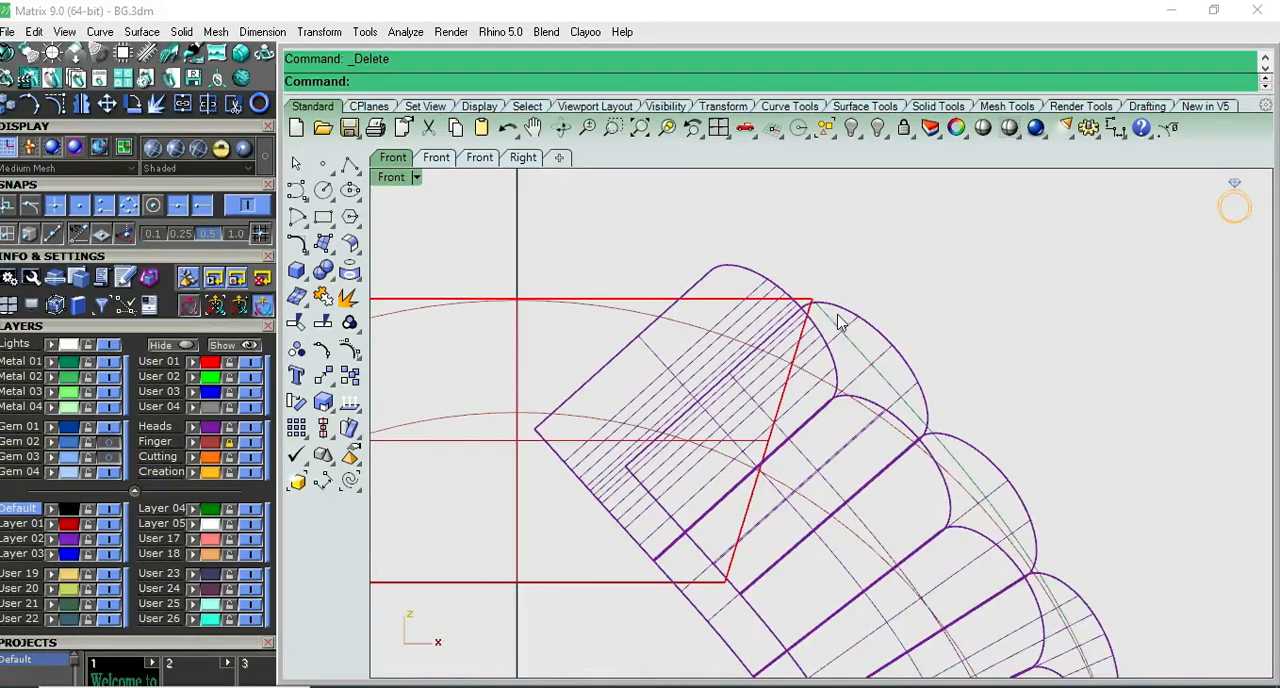
pyautogui.click(350, 164)
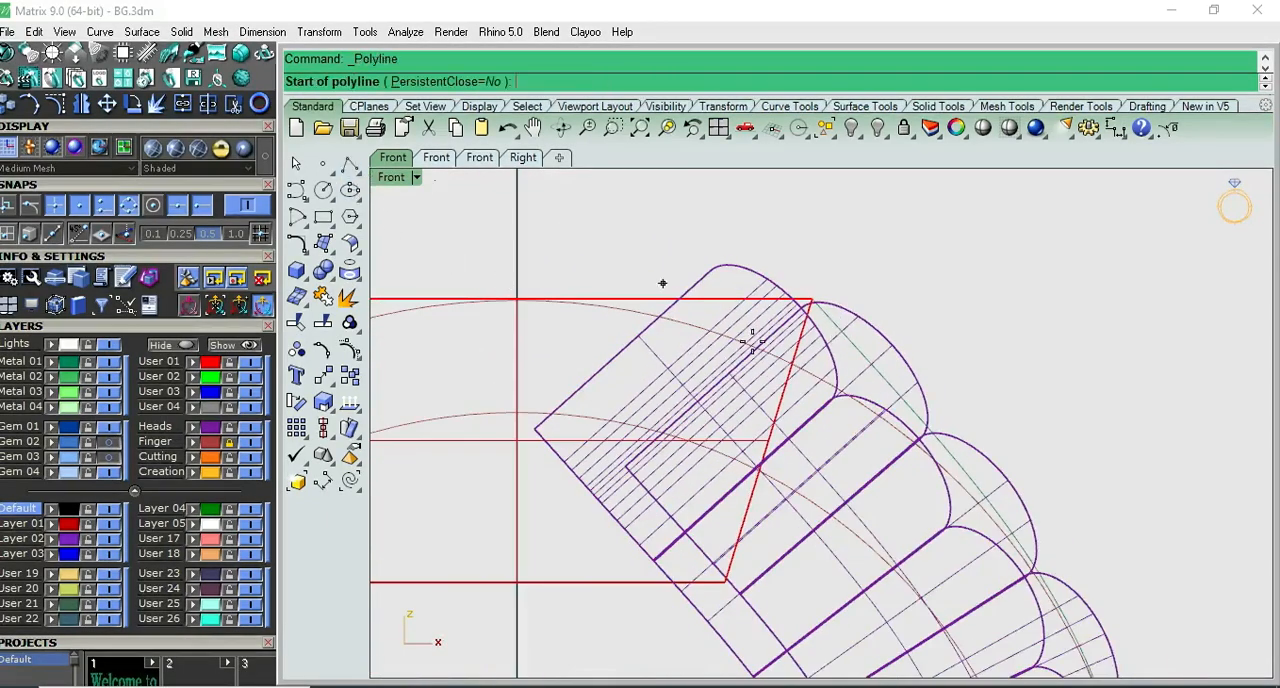
pyautogui.scroll(3, 790, 330)
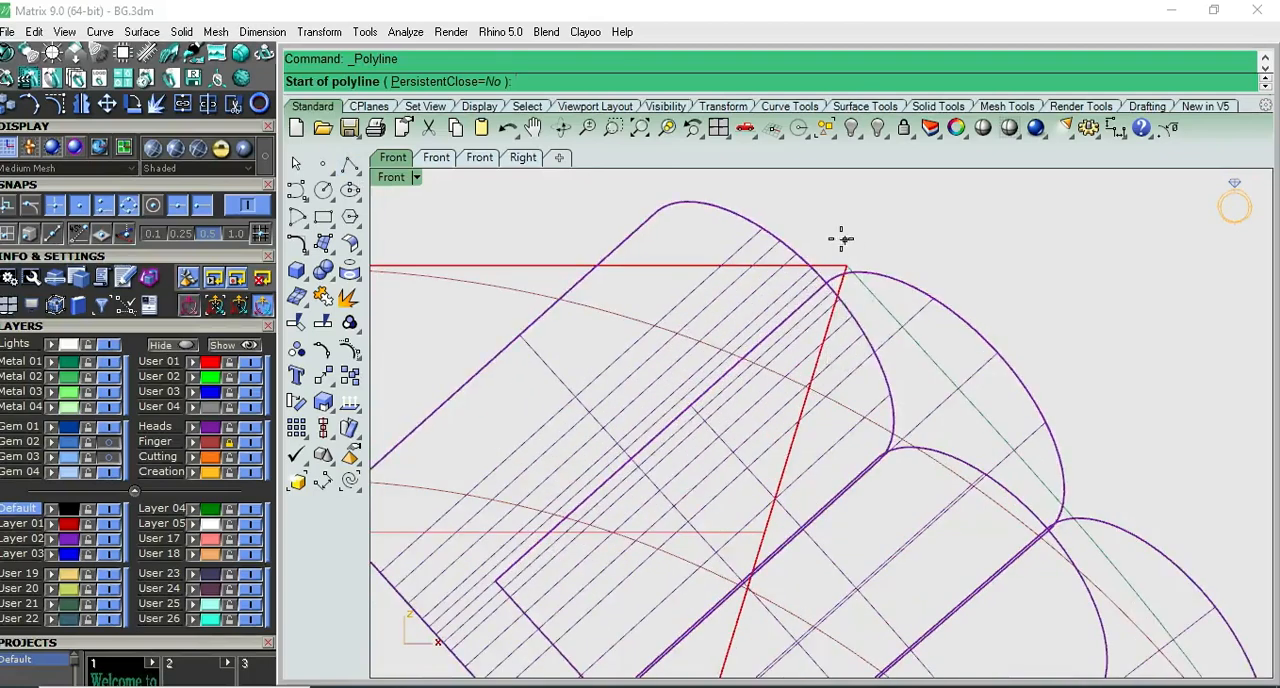
pyautogui.click(845, 266)
pyautogui.scroll(-5, 751, 446)
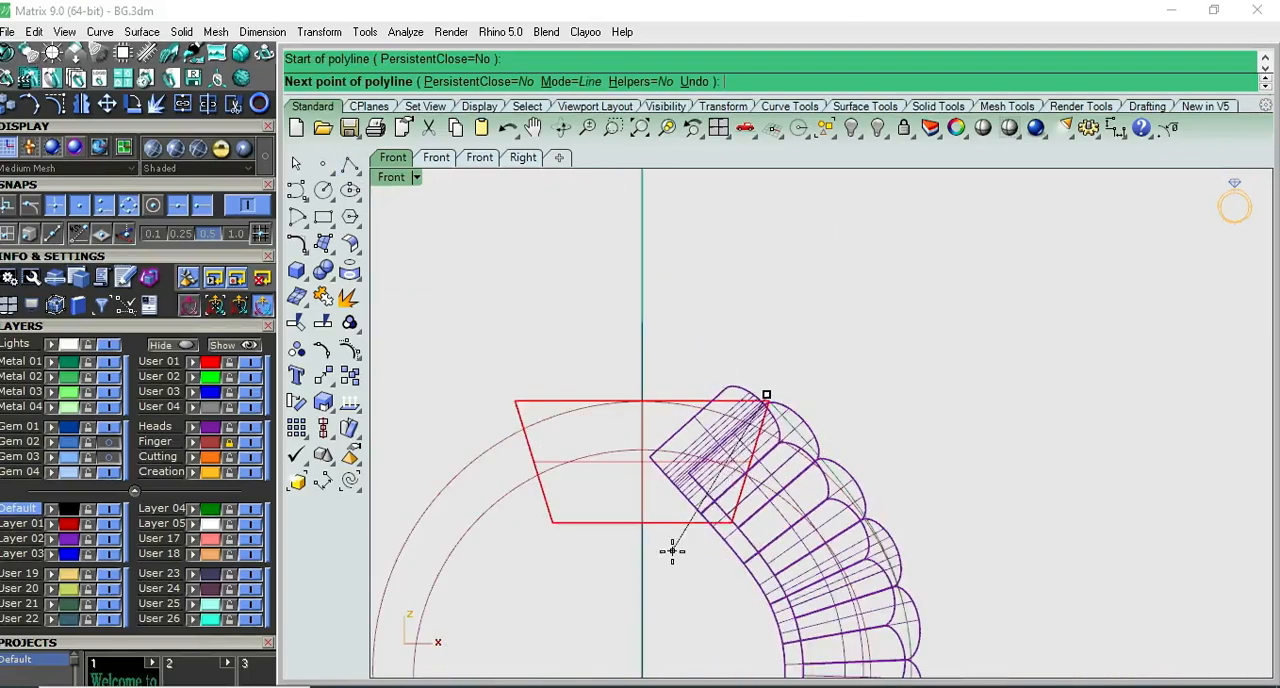
pyautogui.scroll(4, 673, 553)
pyautogui.click(674, 554)
pyautogui.rightClick(674, 555)
# - Examine in Top and Front views how the diagonal line crosses the flowed rows' upper end at the red box's corner
pyautogui.hotkey('ctrl', 'F1')
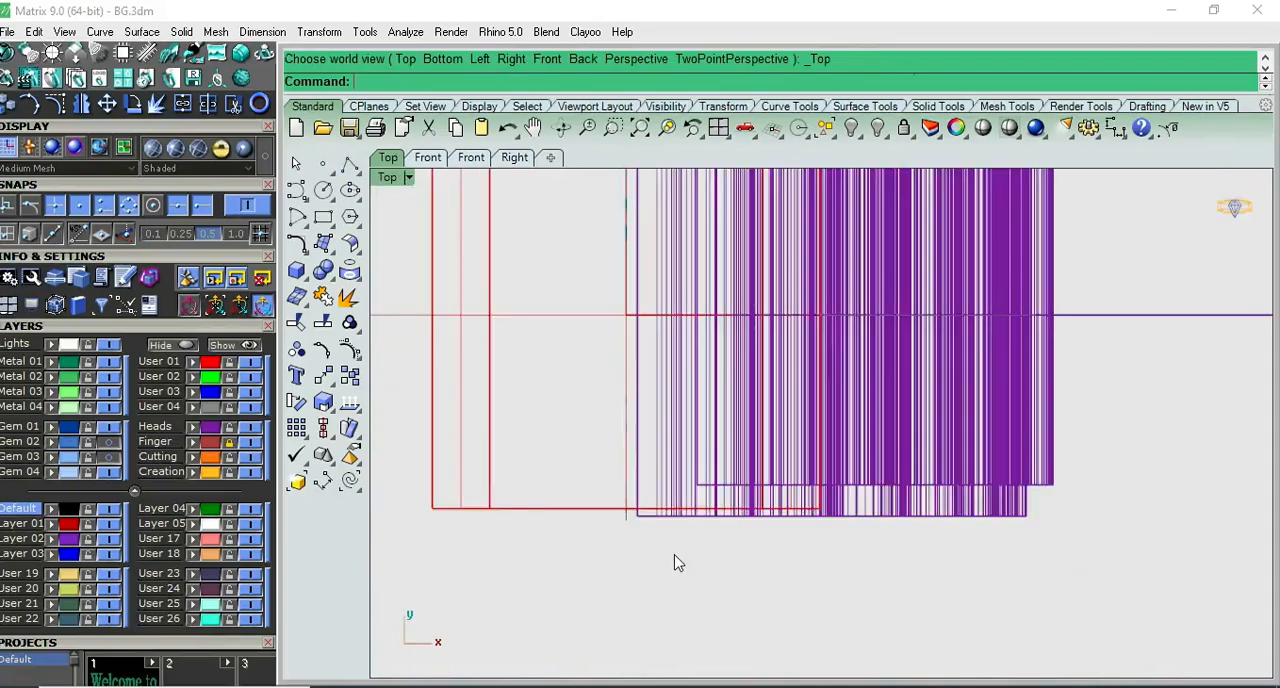
pyautogui.hotkey('ctrl', 'F2')
pyautogui.scroll(8, 795, 350)
pyautogui.click(847, 284)
pyautogui.scroll(-8, 849, 306)
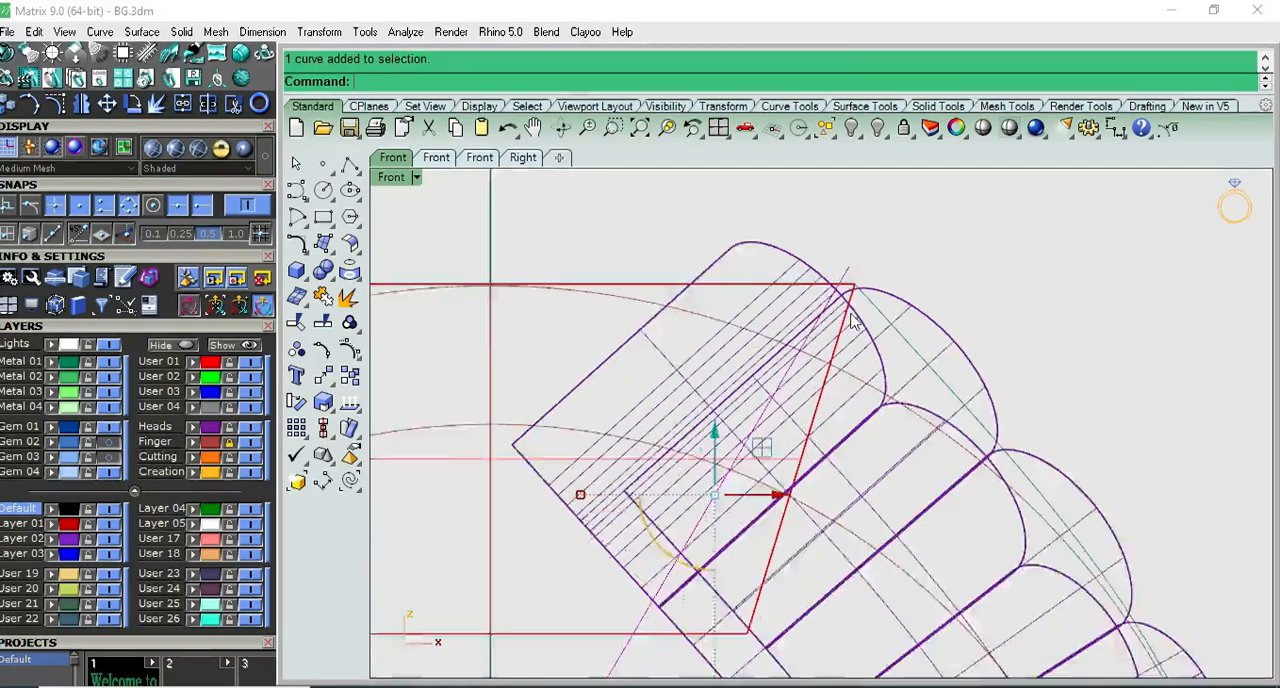
pyautogui.hotkey('ctrl', 'F1')
pyautogui.hotkey('ctrl', 'F2')
pyautogui.scroll(8, 840, 376)
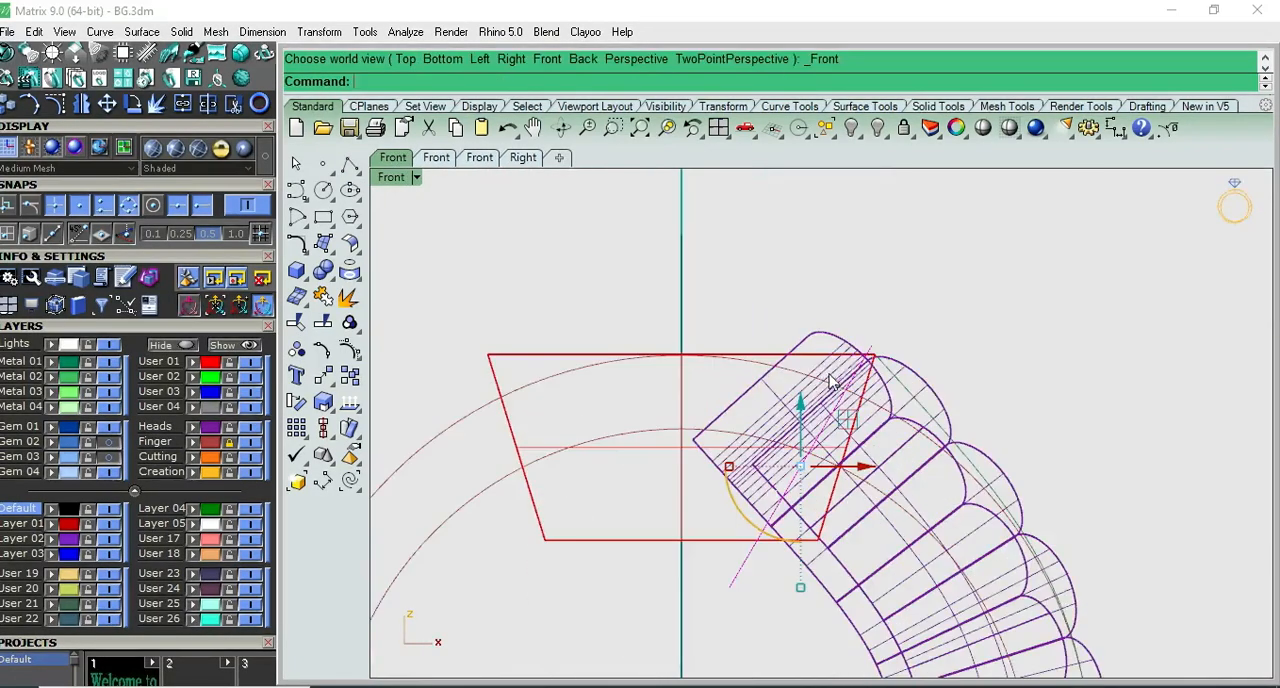
pyautogui.moveTo(856, 332); pyautogui.dragTo(743, 364, button='right')
pyautogui.scroll(7, 775, 366)
pyautogui.scroll(-3, 766, 388)
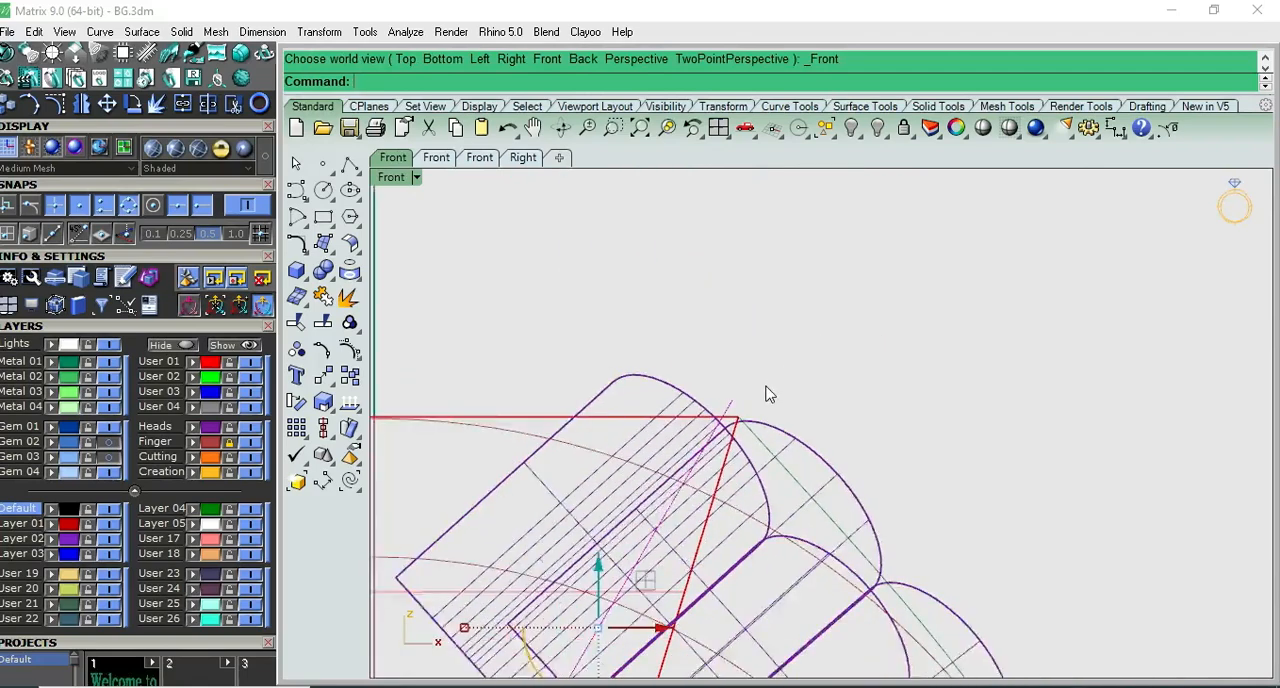
pyautogui.scroll(-4, 668, 360)
pyautogui.moveTo(729, 372); pyautogui.dragTo(735, 311, button='right')
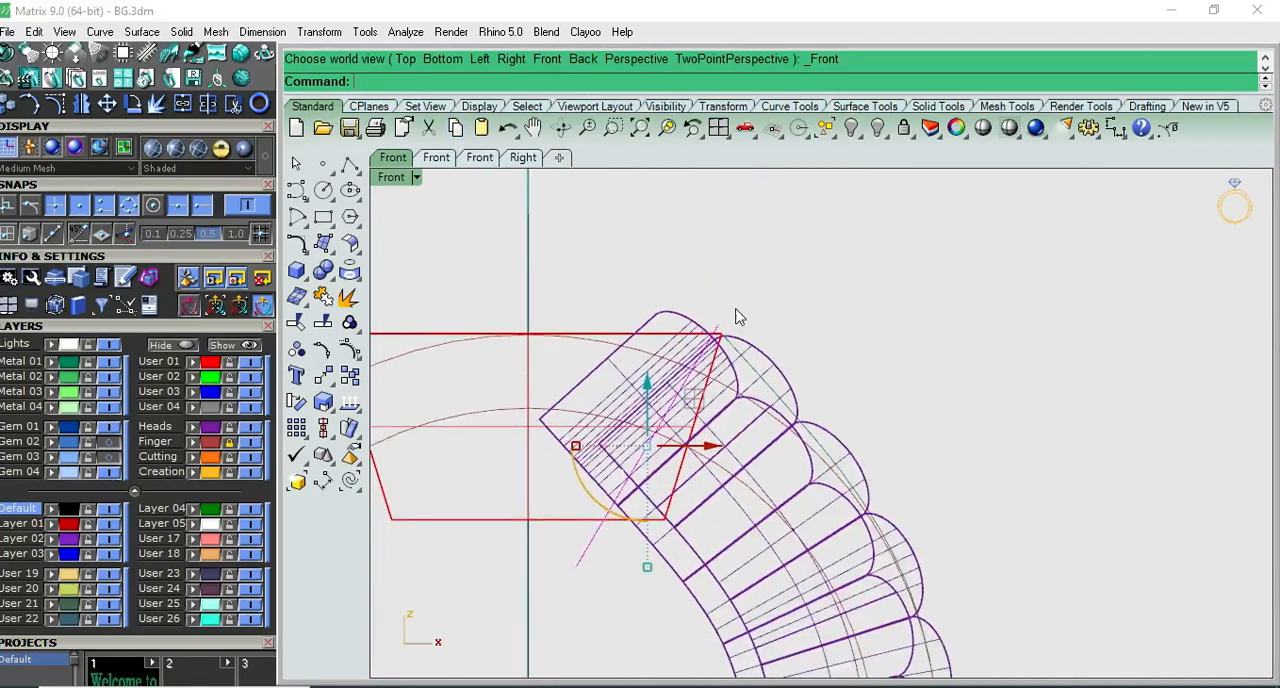
pyautogui.scroll(4, 732, 315)
# - Cut the end dome of the wider flowed row along the diagonal line with WireCut, keeping both pieces
pyautogui.press('Escape')
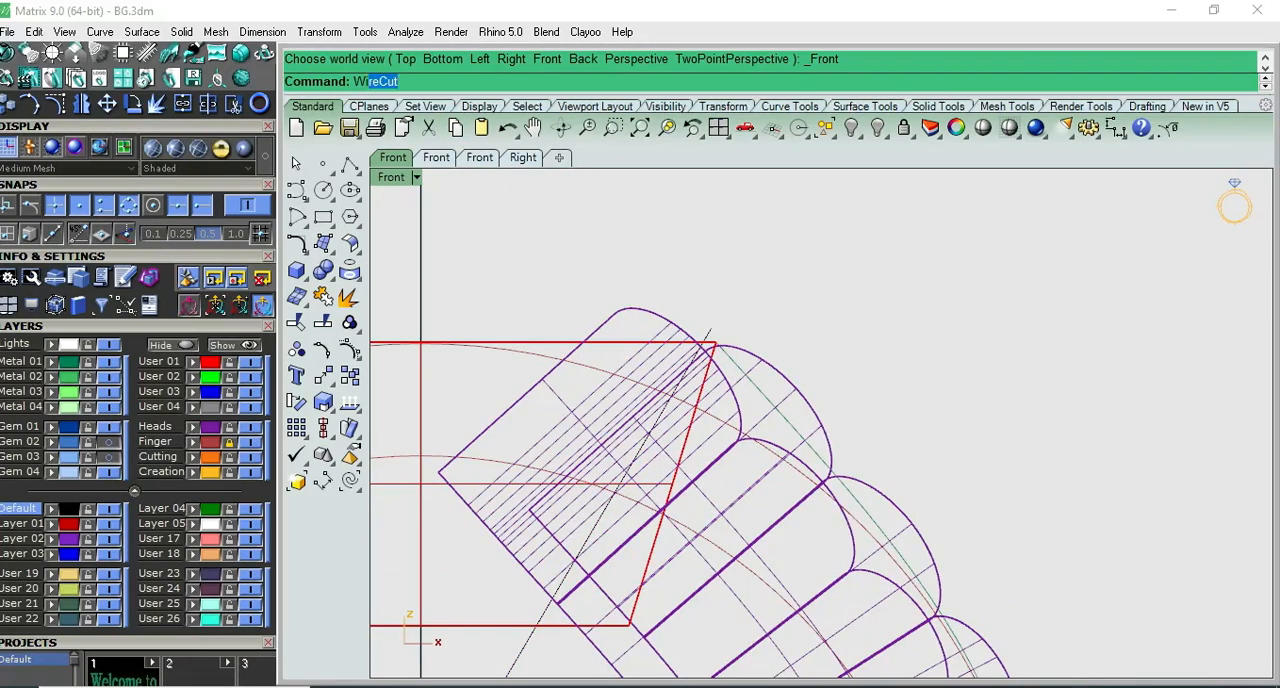
pyautogui.press('Return')
pyautogui.click(658, 322)
pyautogui.scroll(-3, 743, 277)
pyautogui.press('Return')
pyautogui.press('Return')
pyautogui.press('Return')
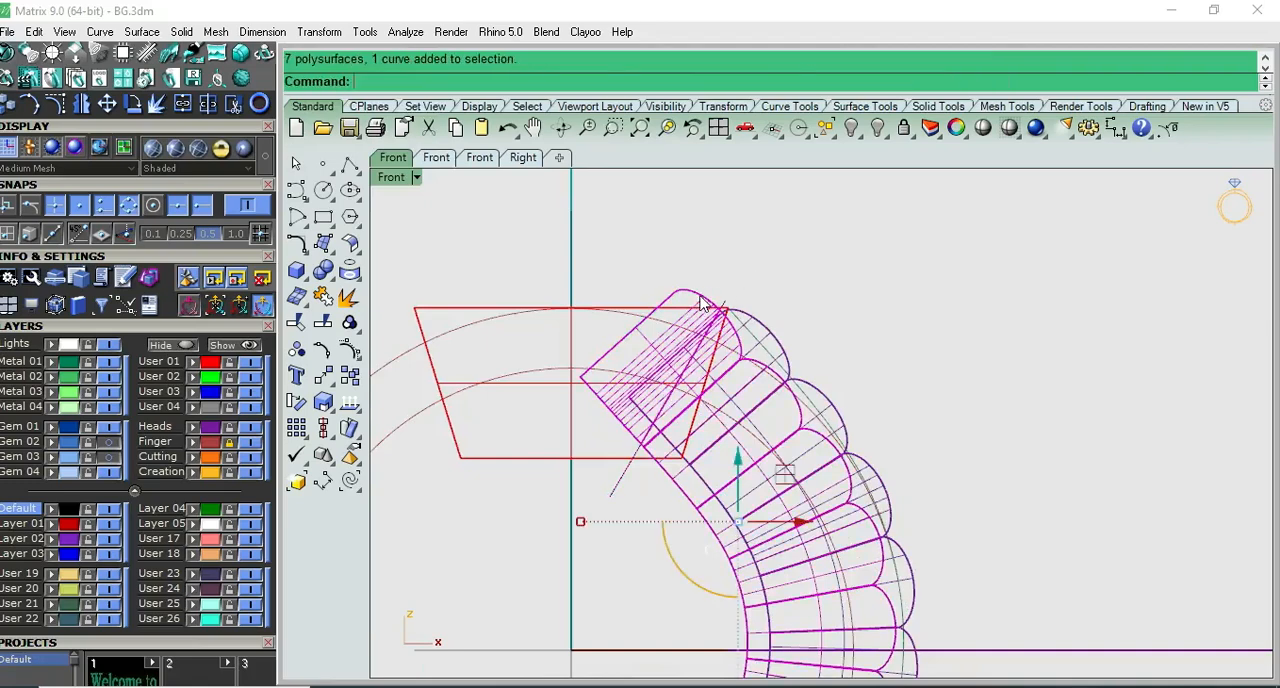
# - Remove the cut-off end polysurface of the wider row from its group and delete it
pyautogui.press('Escape')
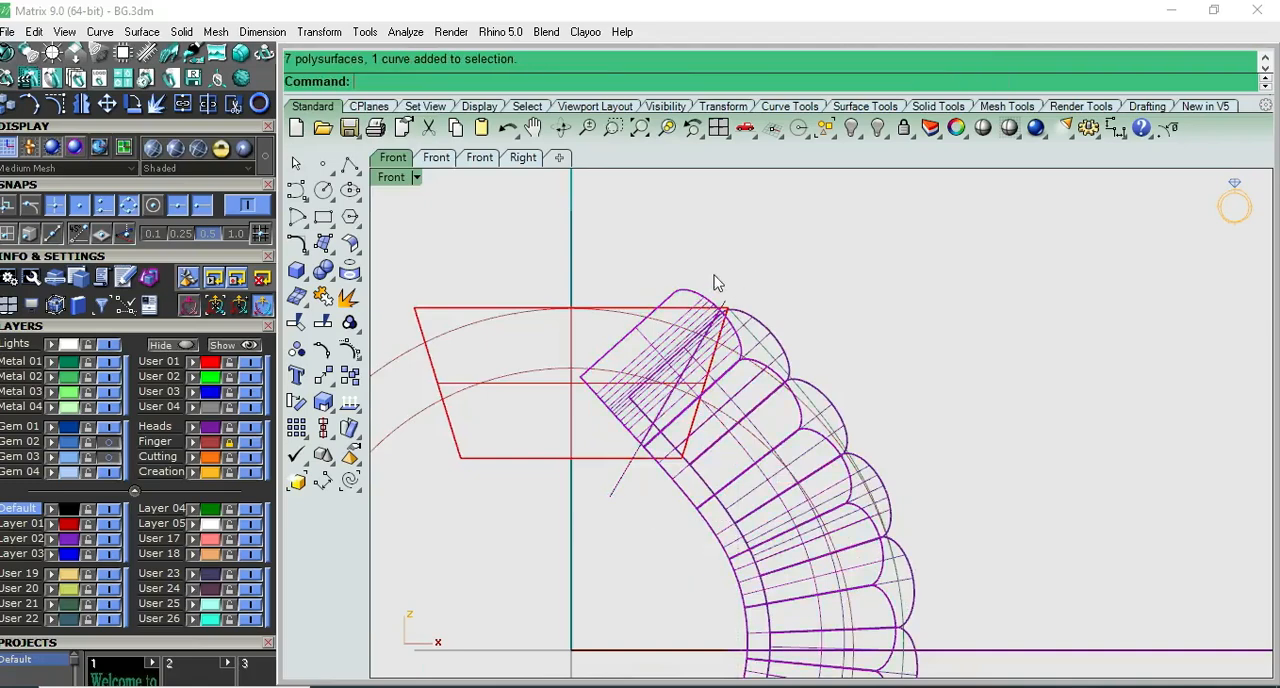
pyautogui.click(350, 323)
pyautogui.click(459, 335)
pyautogui.click(710, 330)
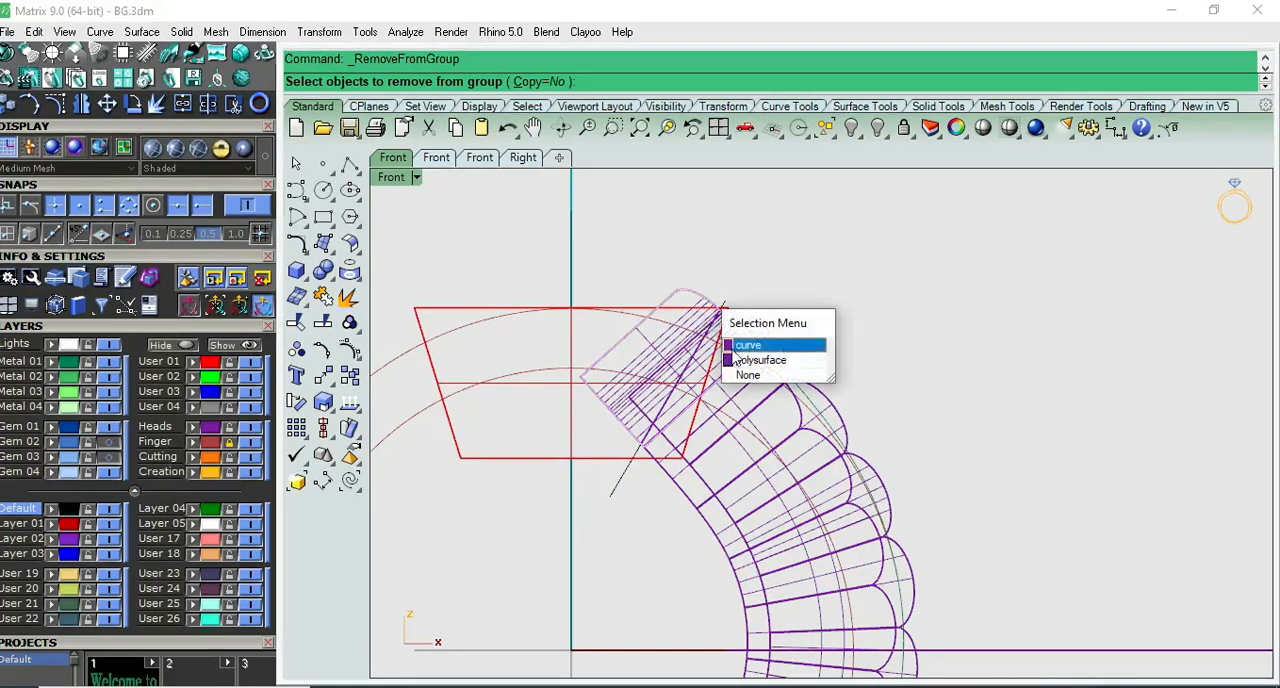
pyautogui.click(740, 360)
pyautogui.press('Return')
pyautogui.press('Delete')
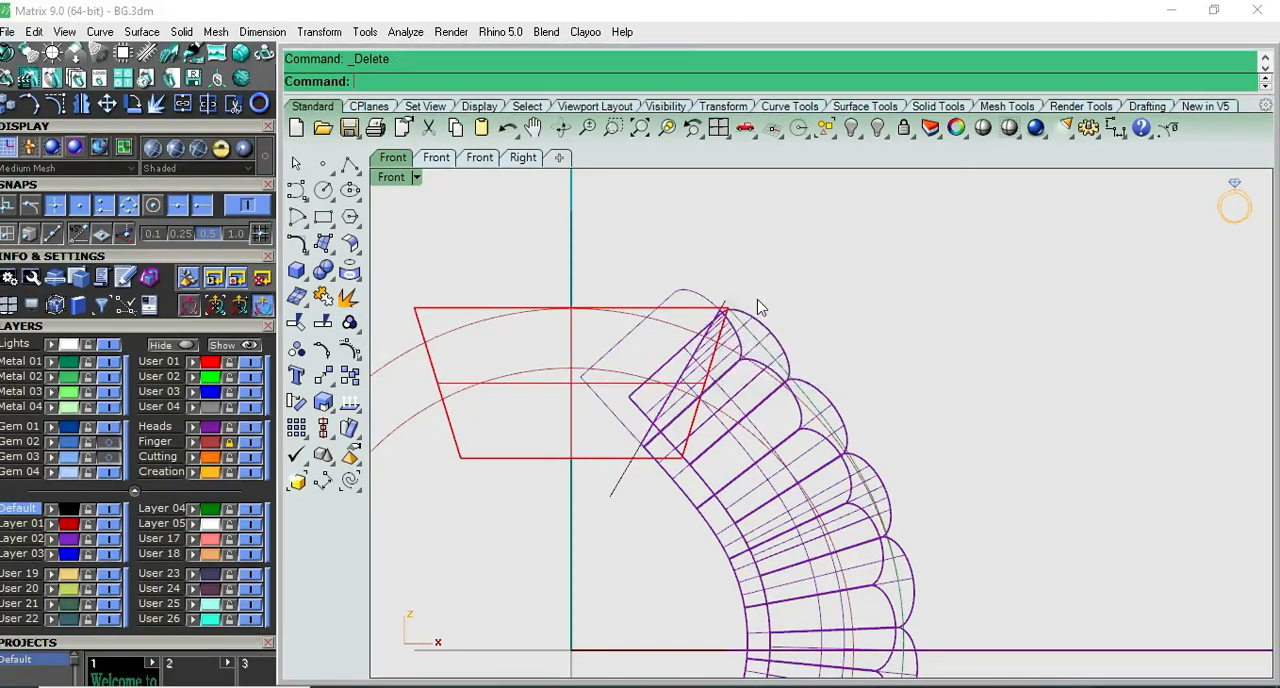
# - Inspect the trimmed shoulder against the tapered box in shaded Front, Right and Perspective views
pyautogui.click(983, 127)
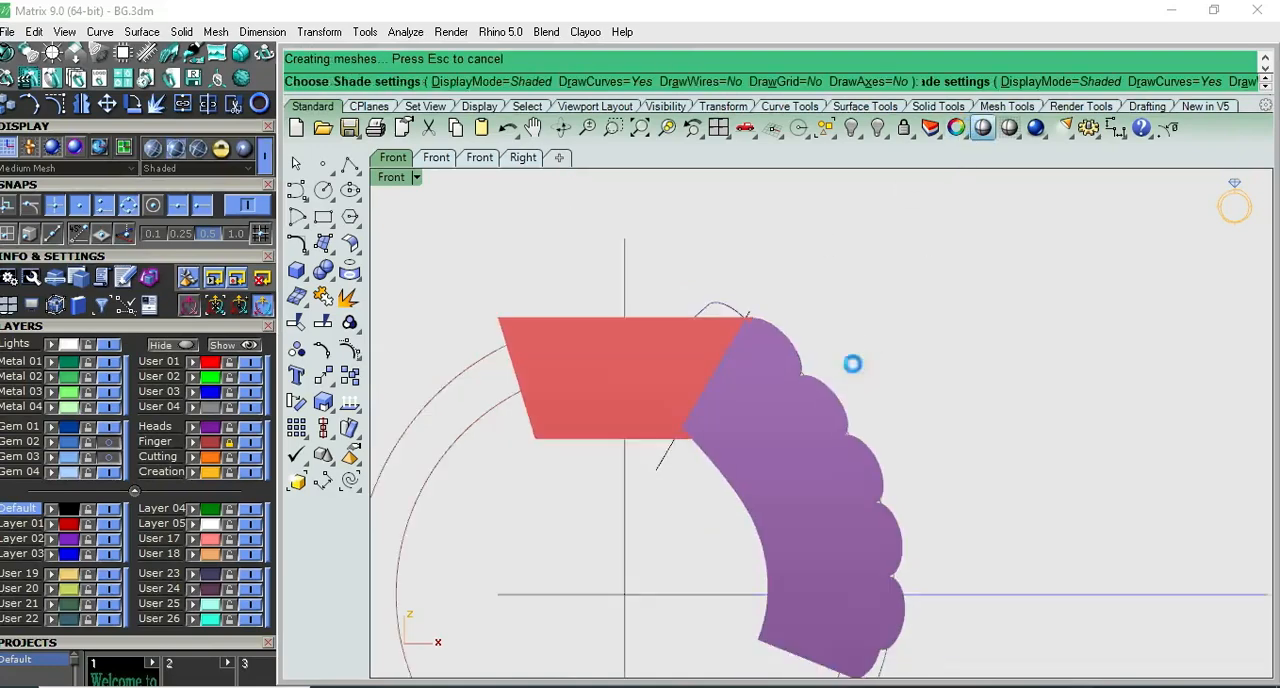
pyautogui.press('F3')
pyautogui.scroll(4, 830, 354)
pyautogui.press('F4')
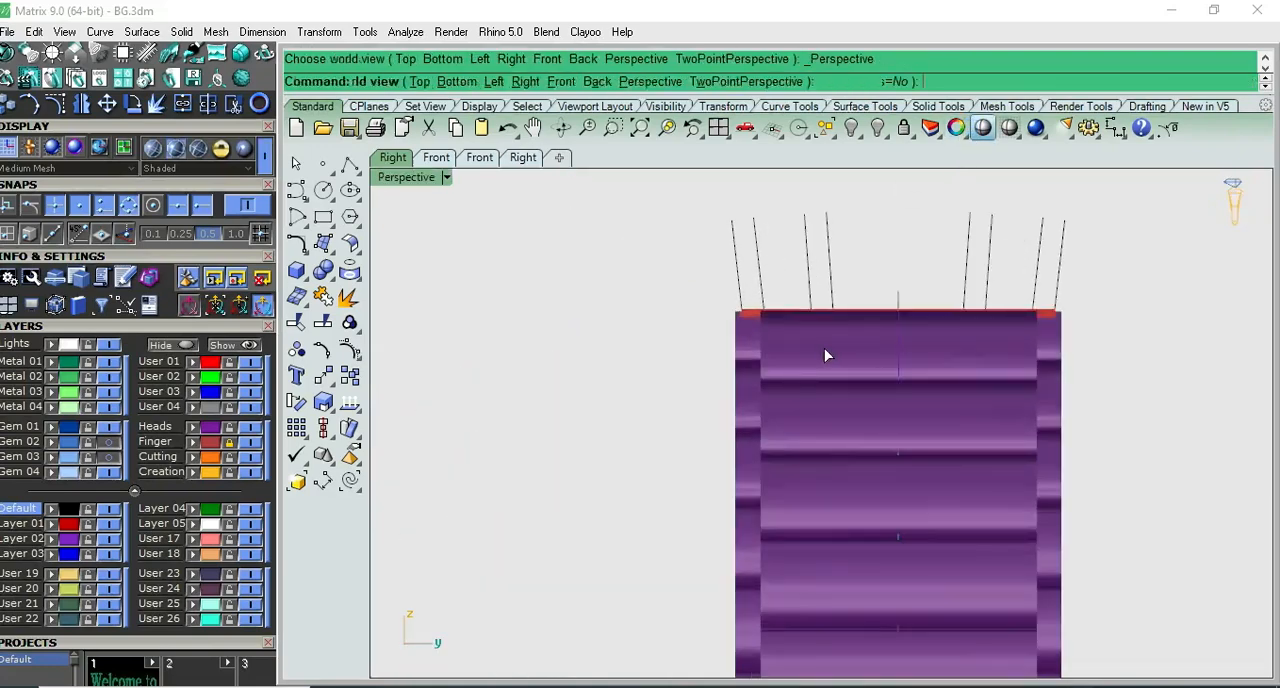
pyautogui.moveTo(790, 481); pyautogui.dragTo(730, 411, button='right')
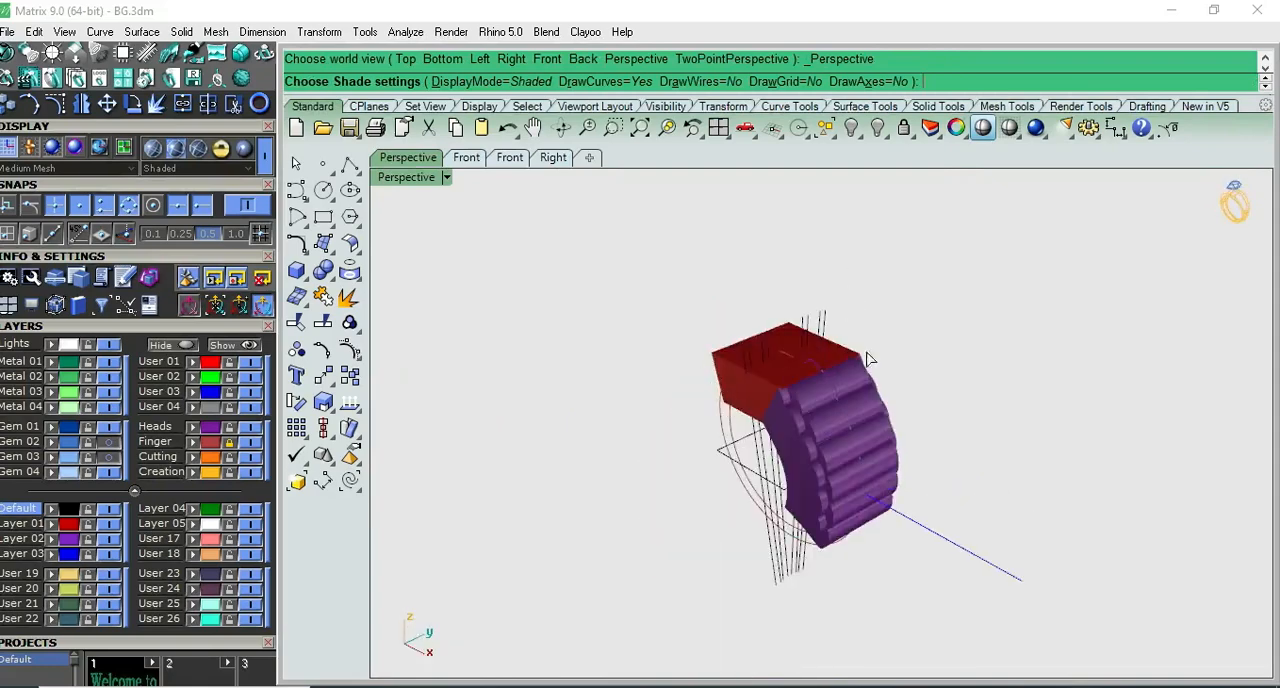
pyautogui.press('F3')
pyautogui.press('Escape')
# - Examine in Front and Right views where the outer ring curve meets the lower end of the scalloped shoulder
pyautogui.scroll(7, 946, 472)
pyautogui.press('F2')
pyautogui.moveTo(937, 528); pyautogui.dragTo(882, 328, button='right')
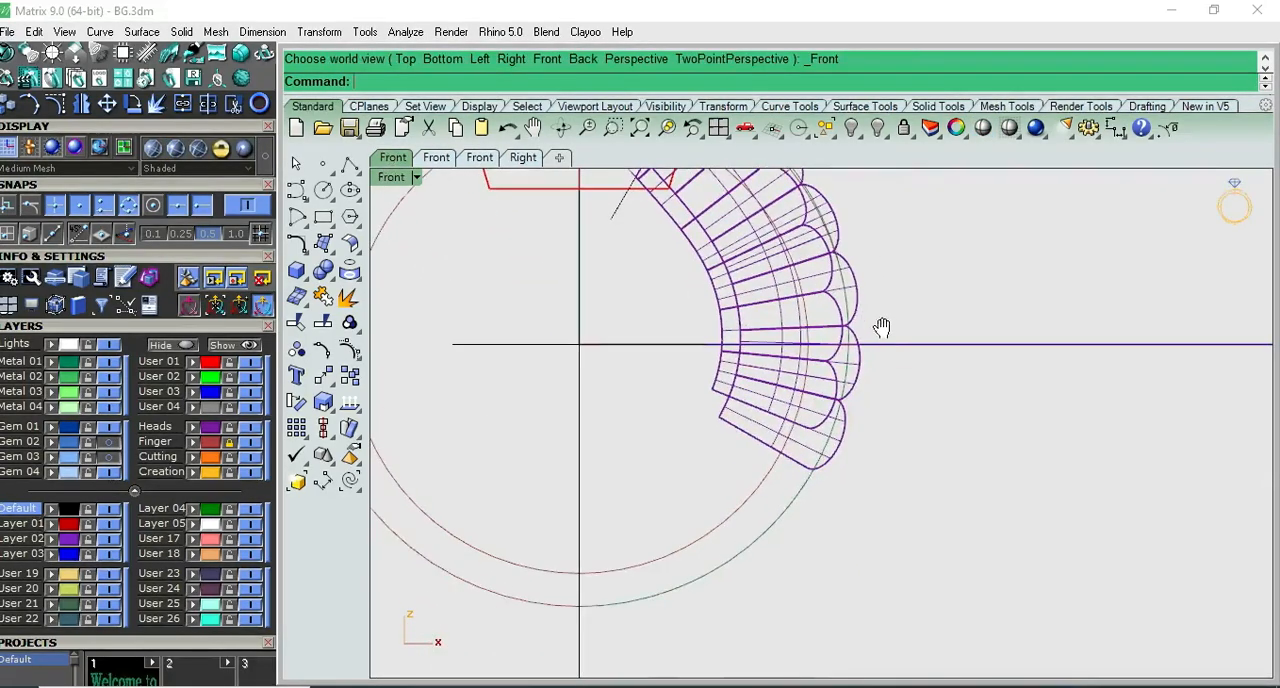
pyautogui.click(815, 483)
pyautogui.scroll(-3, 812, 486)
pyautogui.scroll(2, 816, 488)
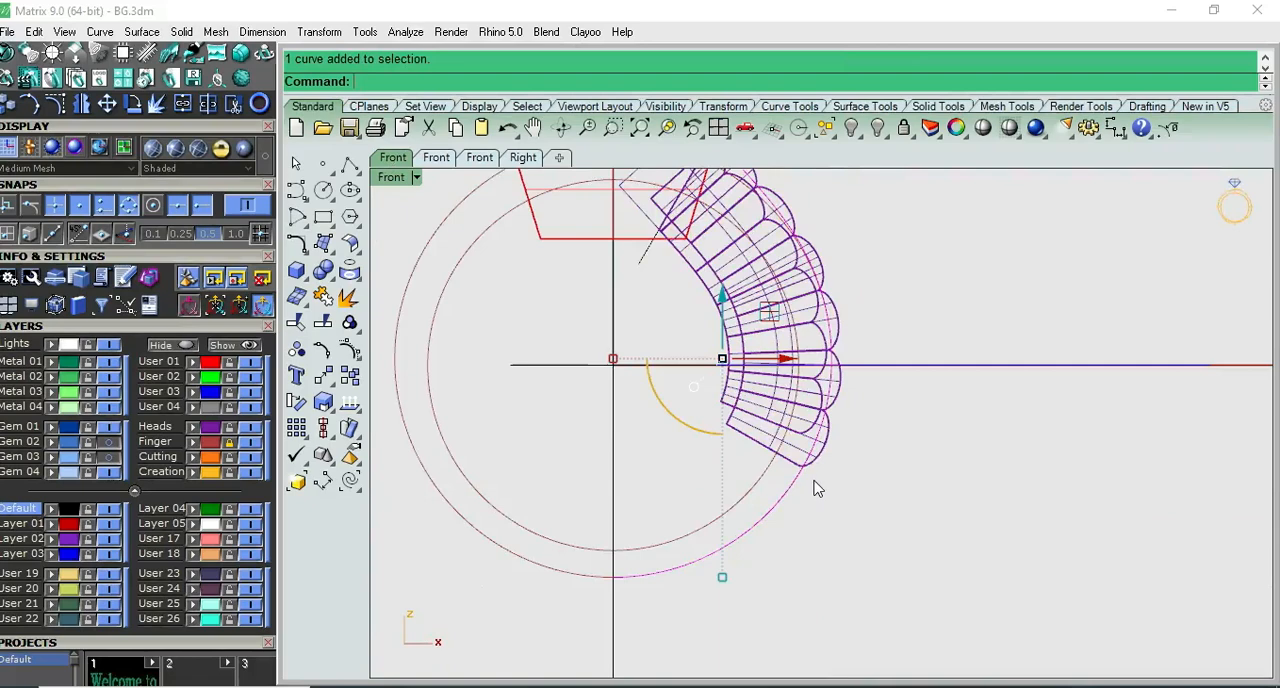
pyautogui.press('F3')
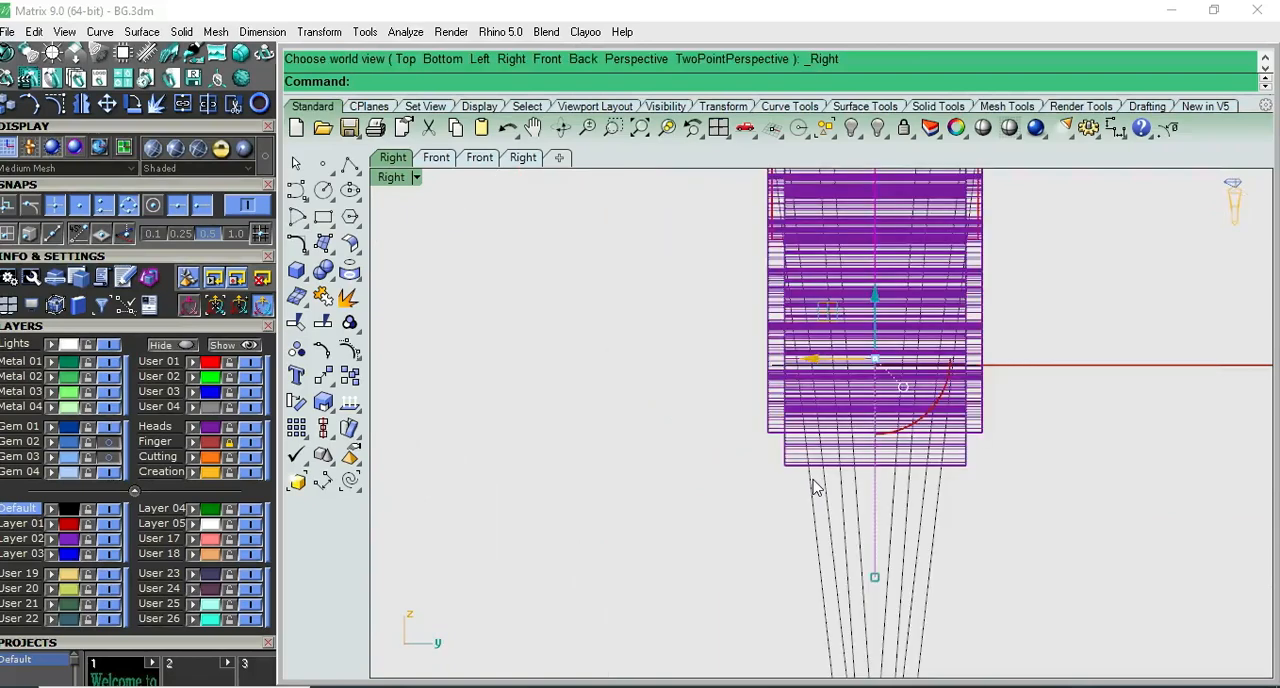
pyautogui.press('F2')
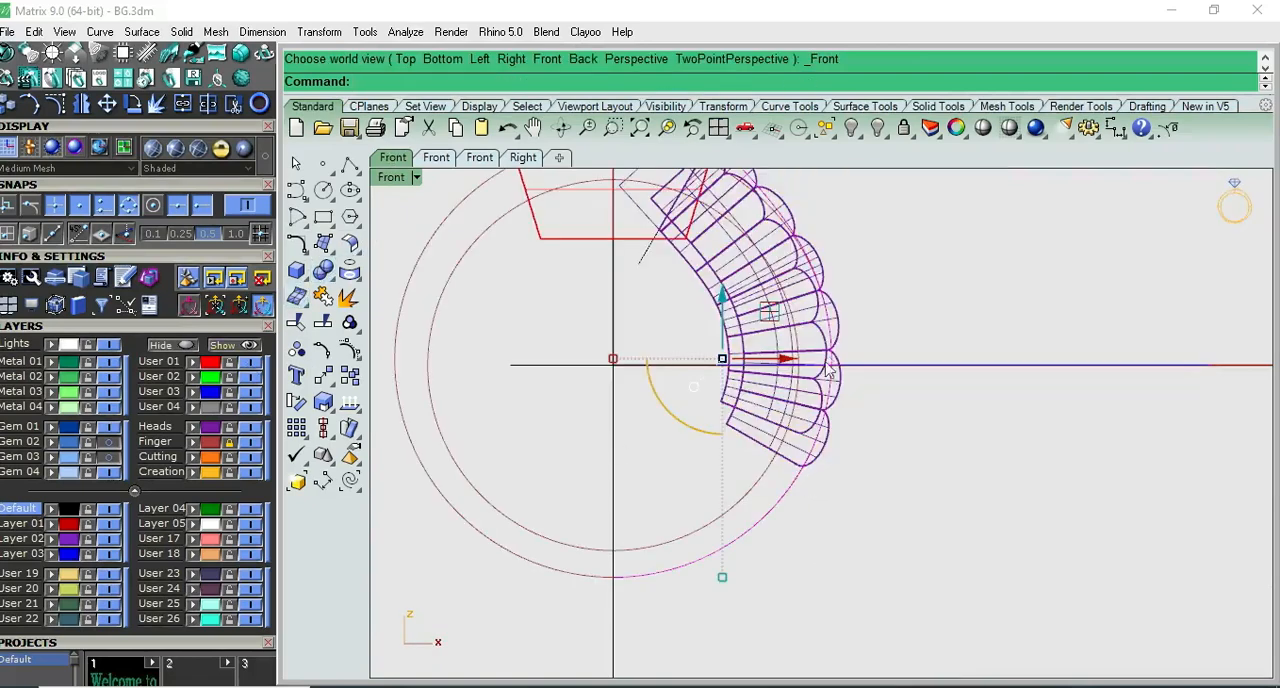
pyautogui.click(795, 481)
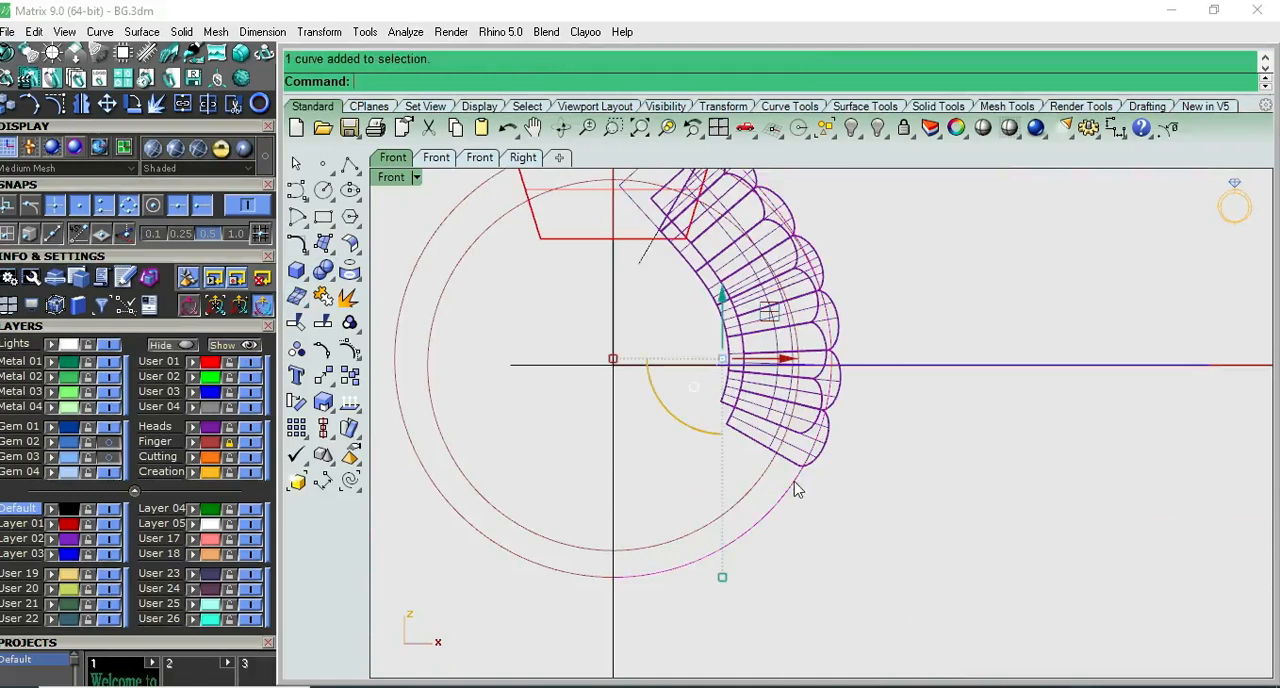
pyautogui.click(296, 271)
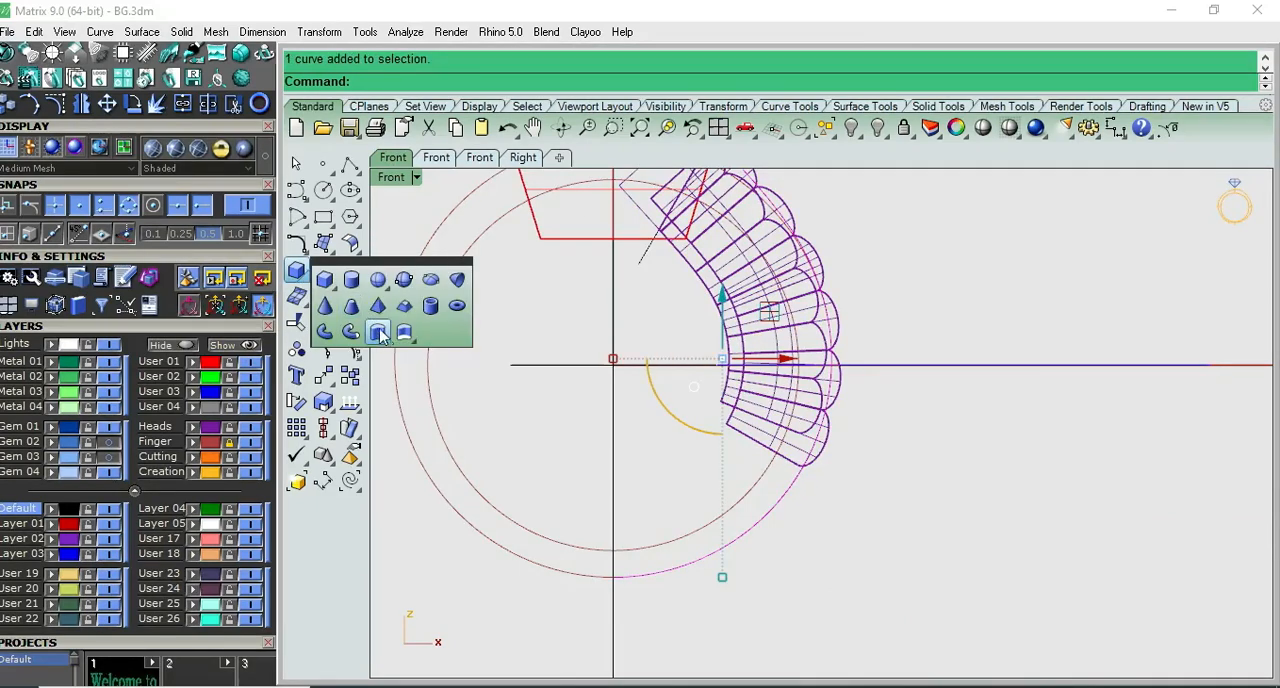
pyautogui.scroll(5, 822, 425)
pyautogui.scroll(-5, 822, 425)
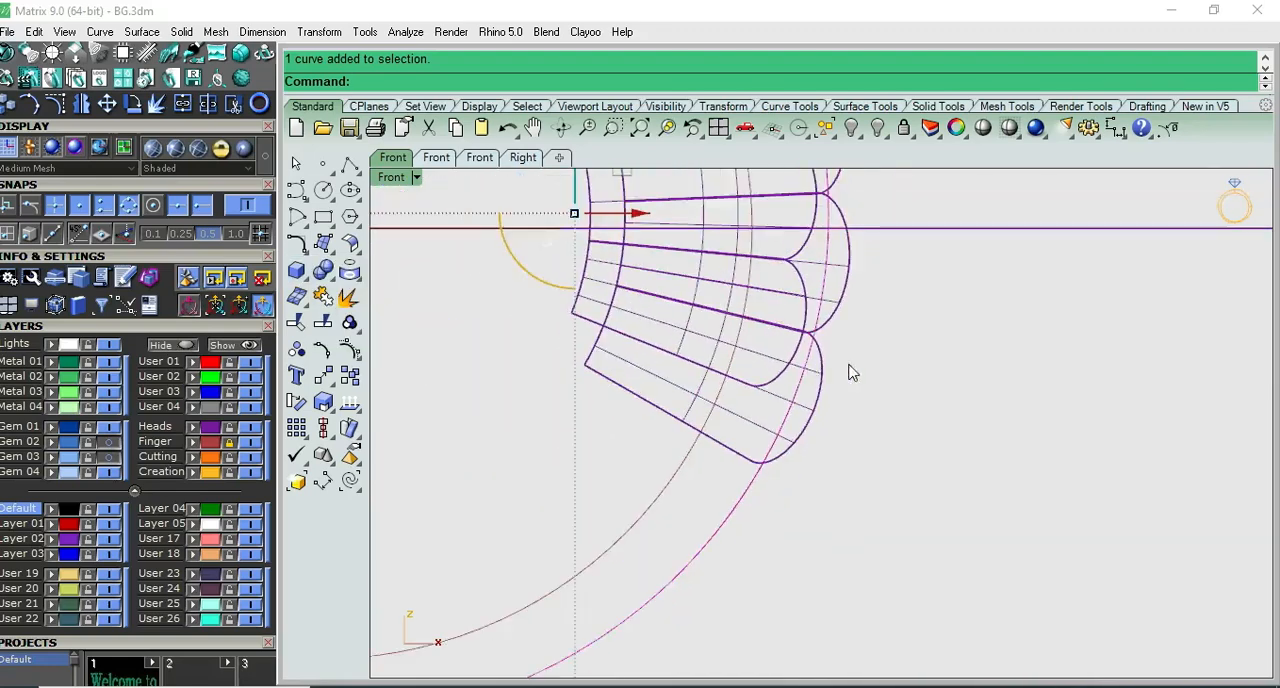
pyautogui.scroll(-6, 810, 420)
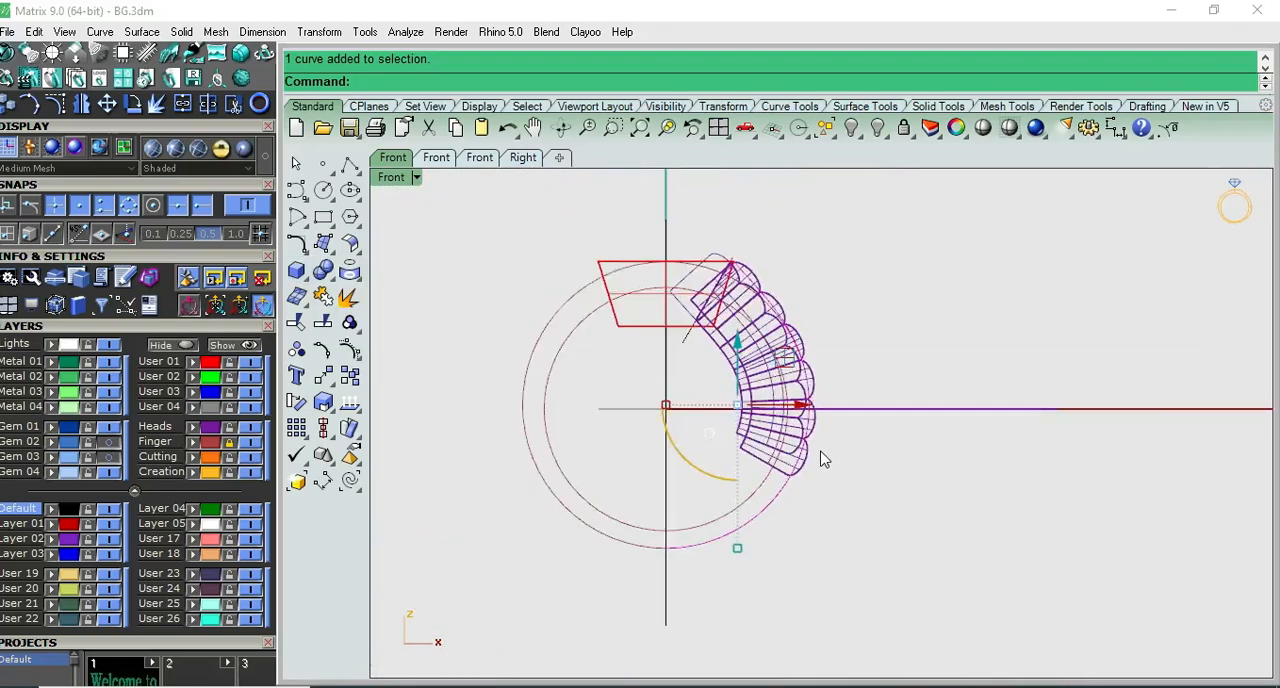
pyautogui.scroll(2, 825, 405)
pyautogui.press('Escape')
pyautogui.scroll(2, 815, 420)
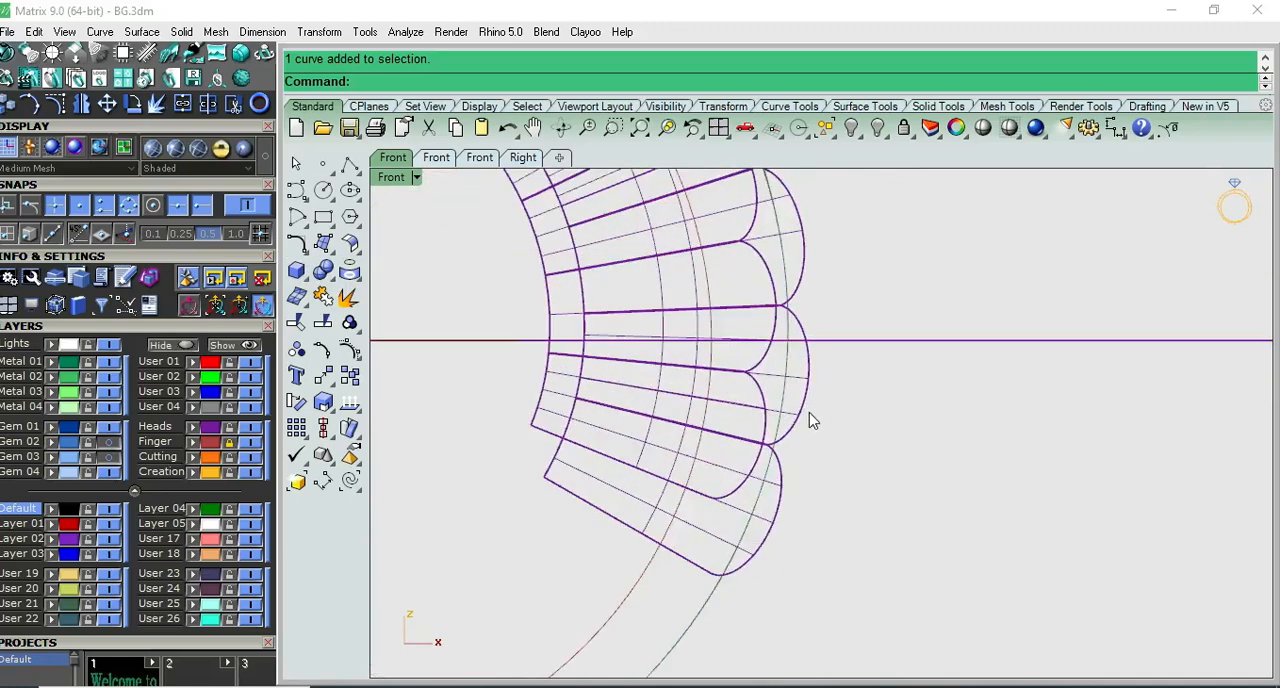
pyautogui.scroll(-2, 806, 422)
# - Split the outer ring curve with a point at the Mid snap just above the shoulder's lowest dome
pyautogui.click(763, 503)
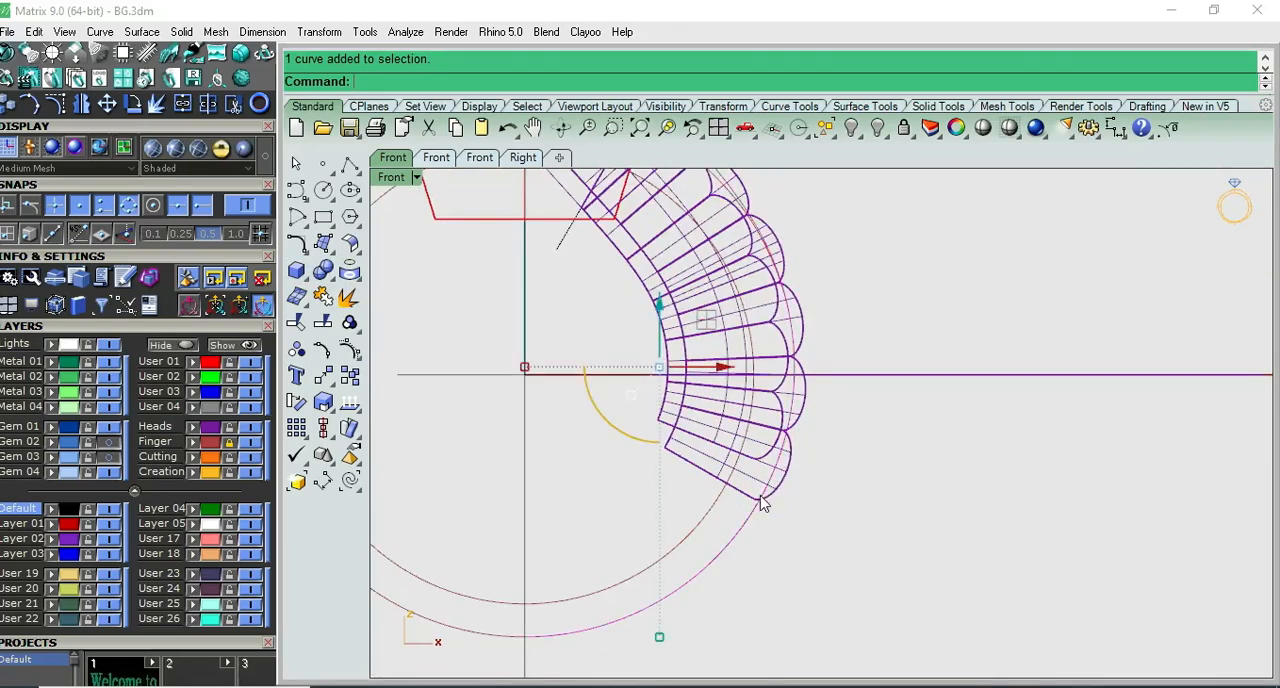
pyautogui.scroll(2, 781, 478)
pyautogui.scroll(-3, 781, 470)
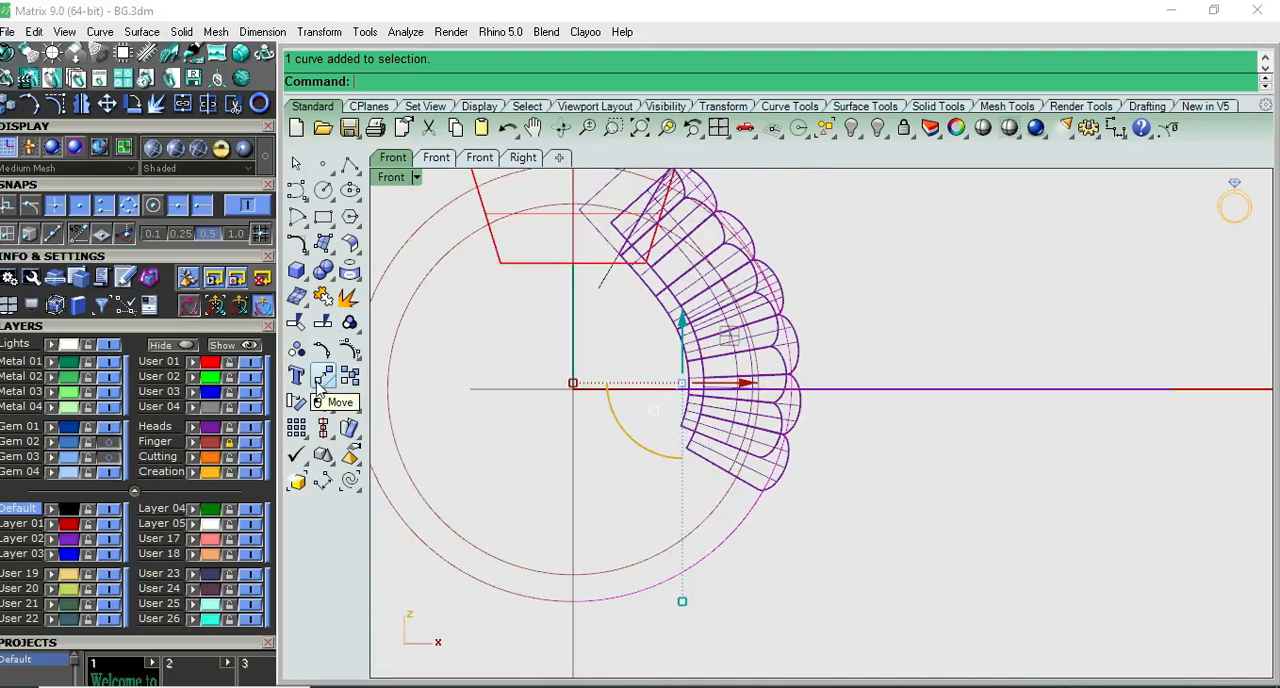
pyautogui.click(324, 323)
pyautogui.click(440, 82)
pyautogui.scroll(5, 795, 417)
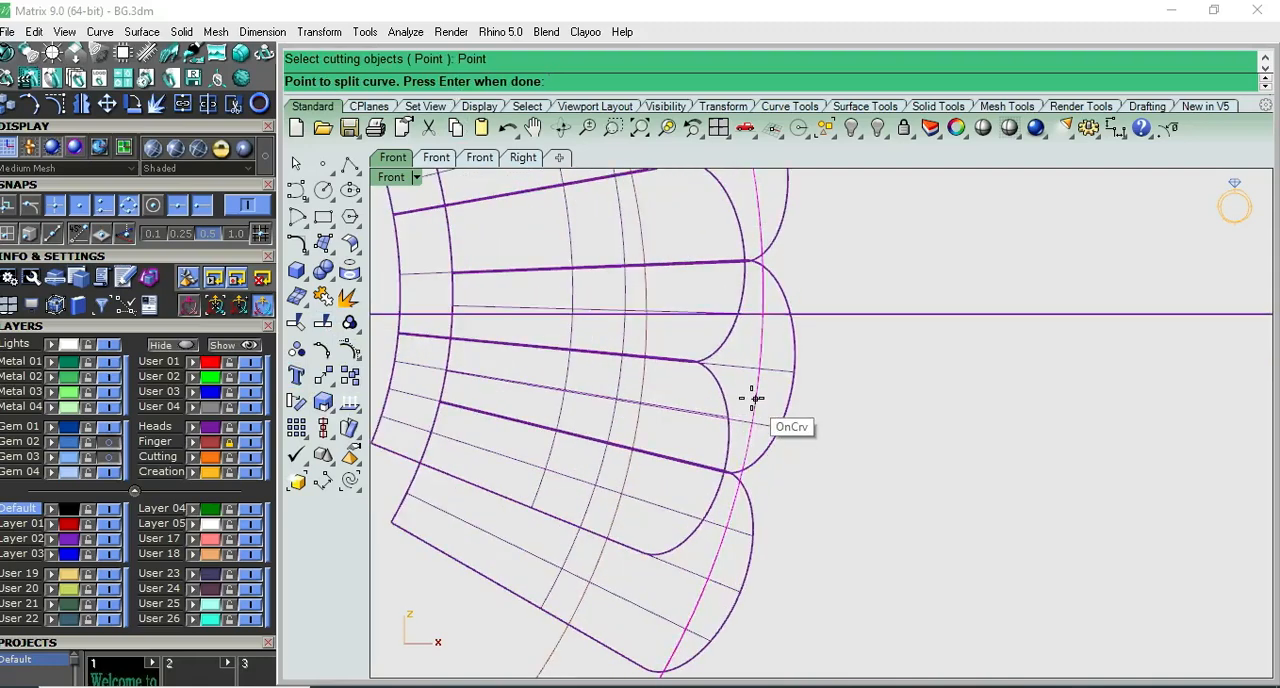
pyautogui.scroll(-2, 753, 399)
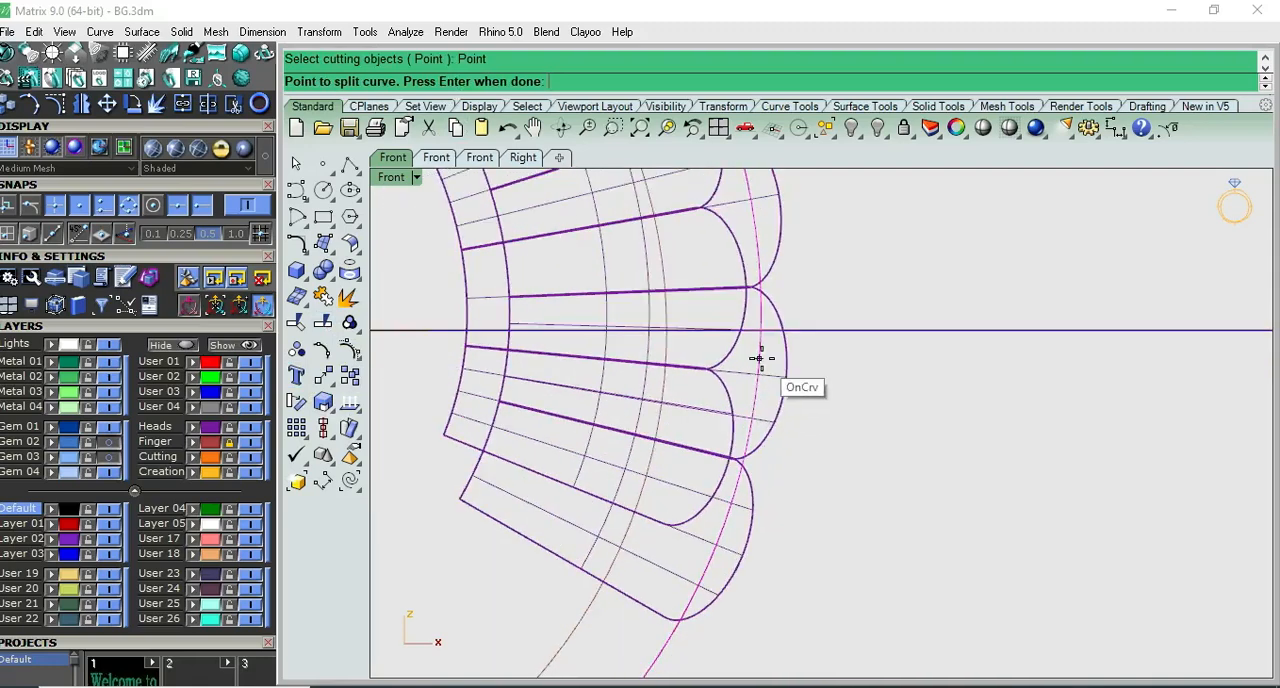
pyautogui.scroll(4, 763, 349)
pyautogui.scroll(-2, 764, 349)
pyautogui.scroll(2, 763, 349)
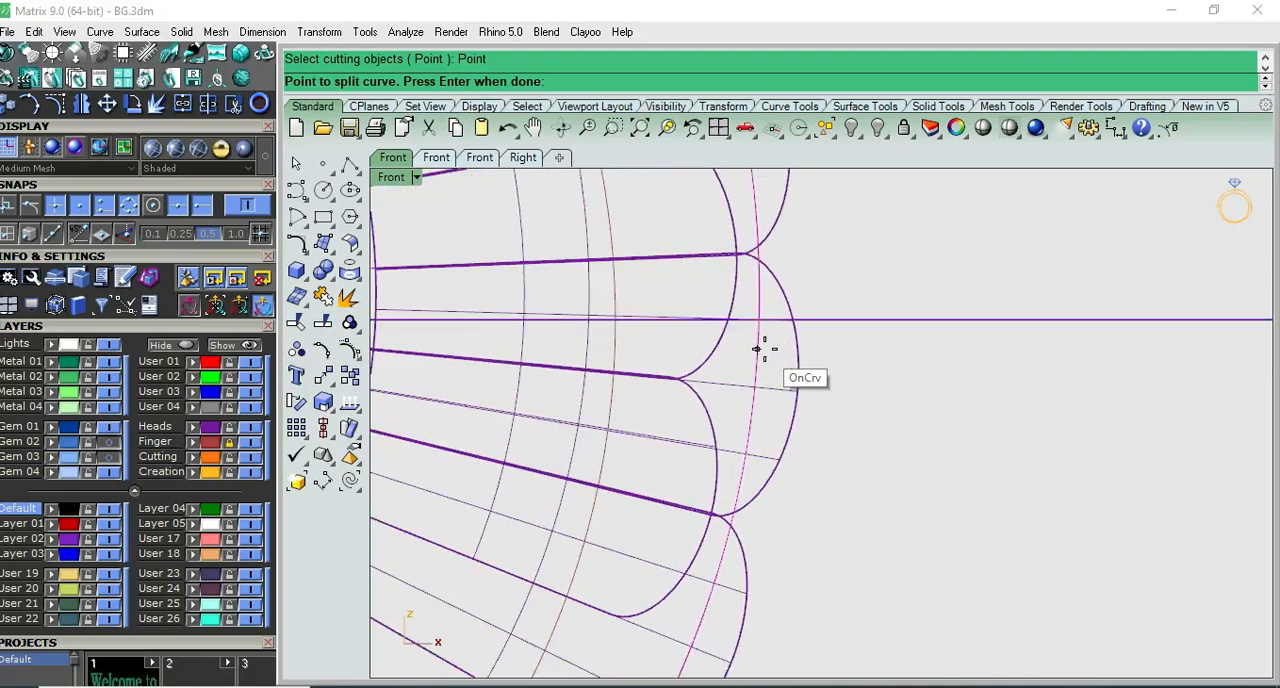
pyautogui.scroll(-2, 749, 432)
pyautogui.scroll(1, 749, 431)
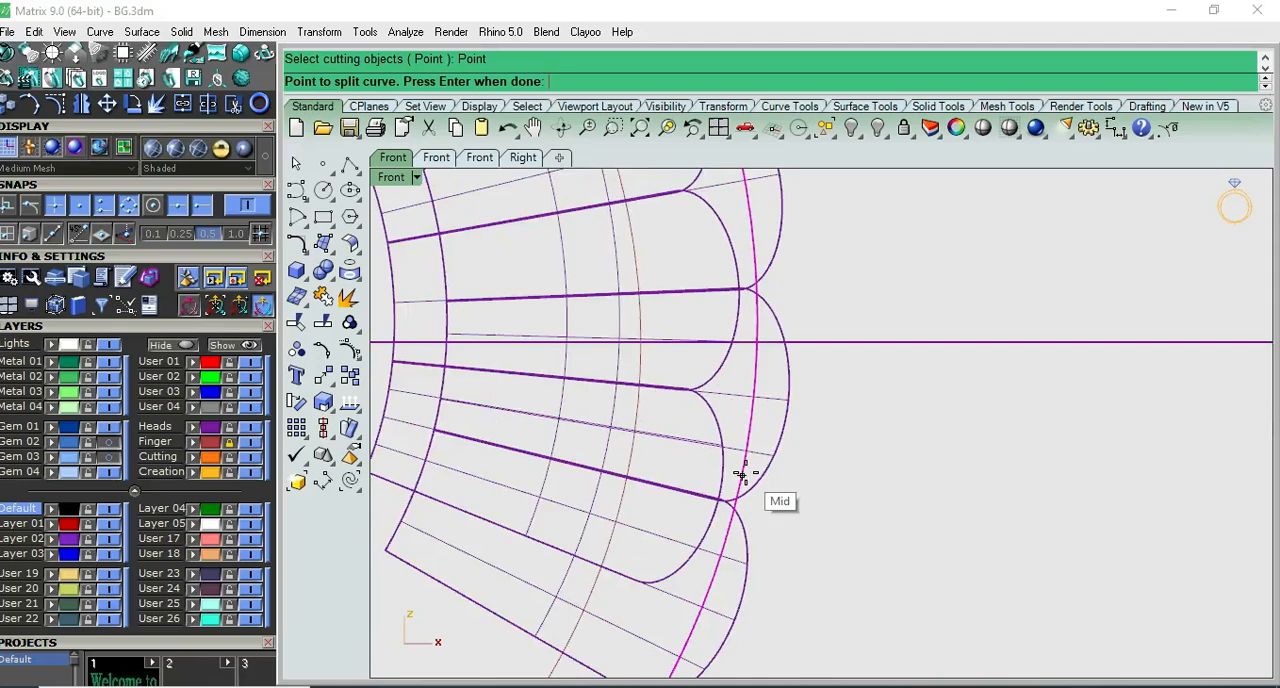
pyautogui.scroll(-3, 741, 474)
pyautogui.scroll(2, 741, 474)
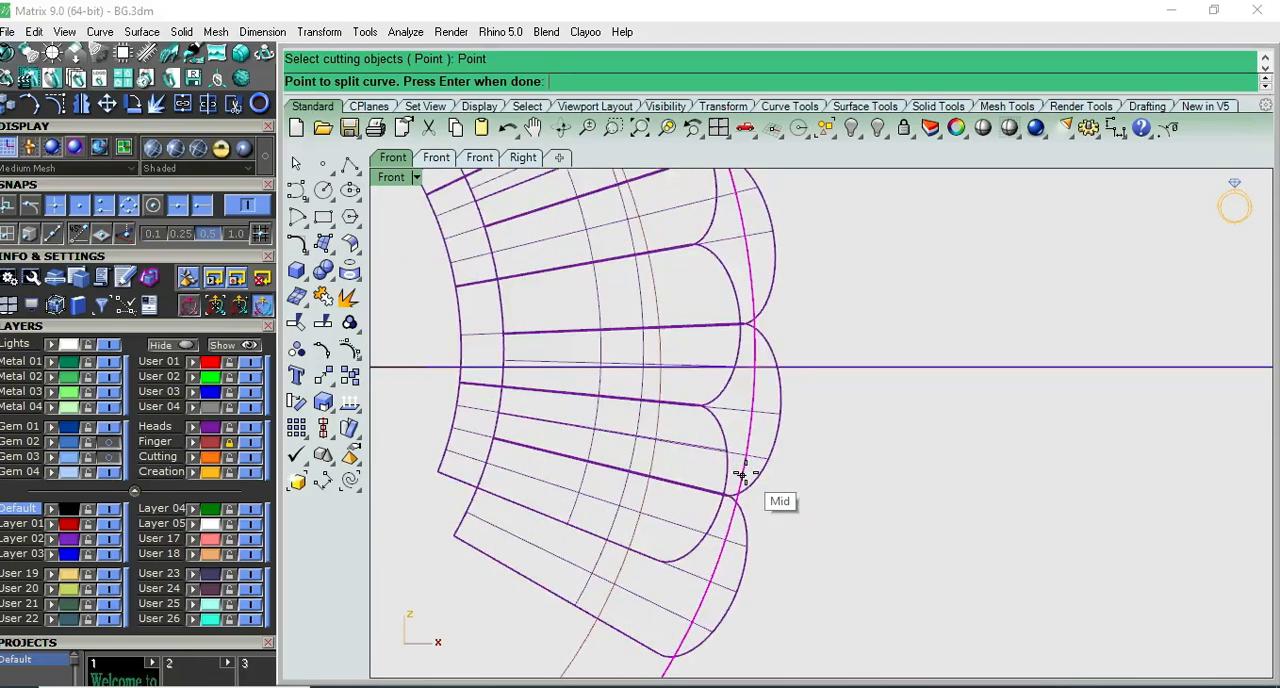
pyautogui.click(741, 474)
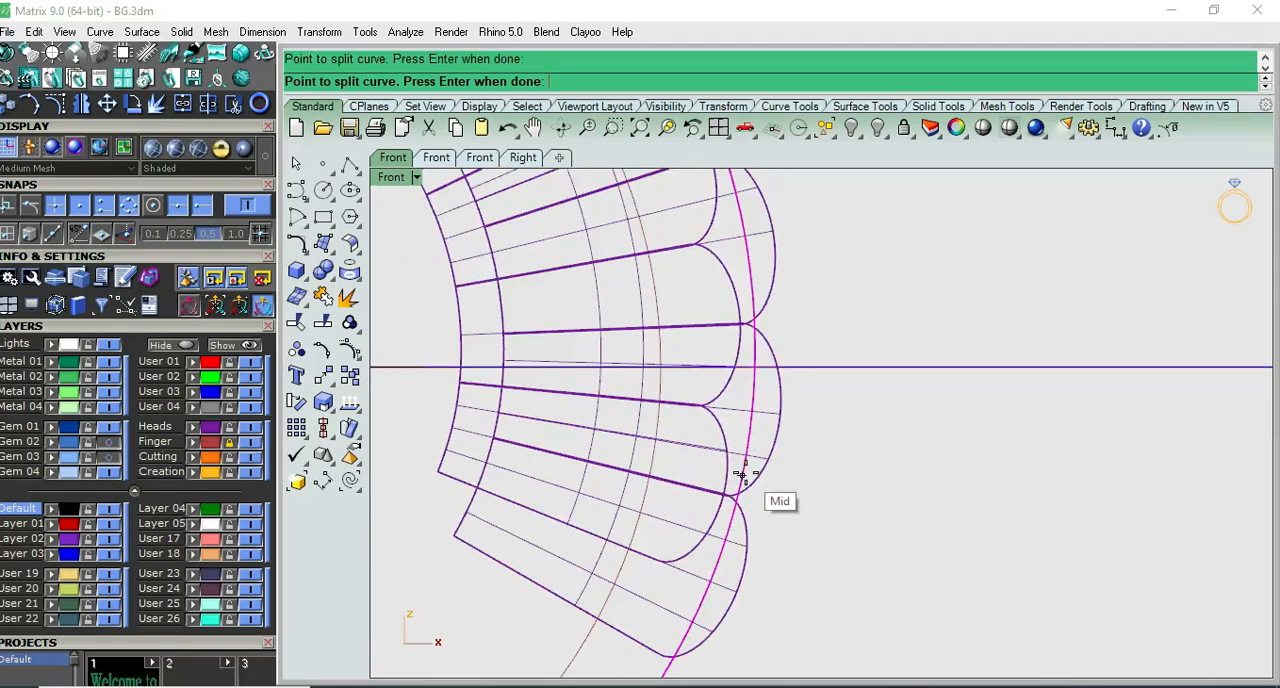
pyautogui.press('Return')
pyautogui.scroll(-4, 775, 485)
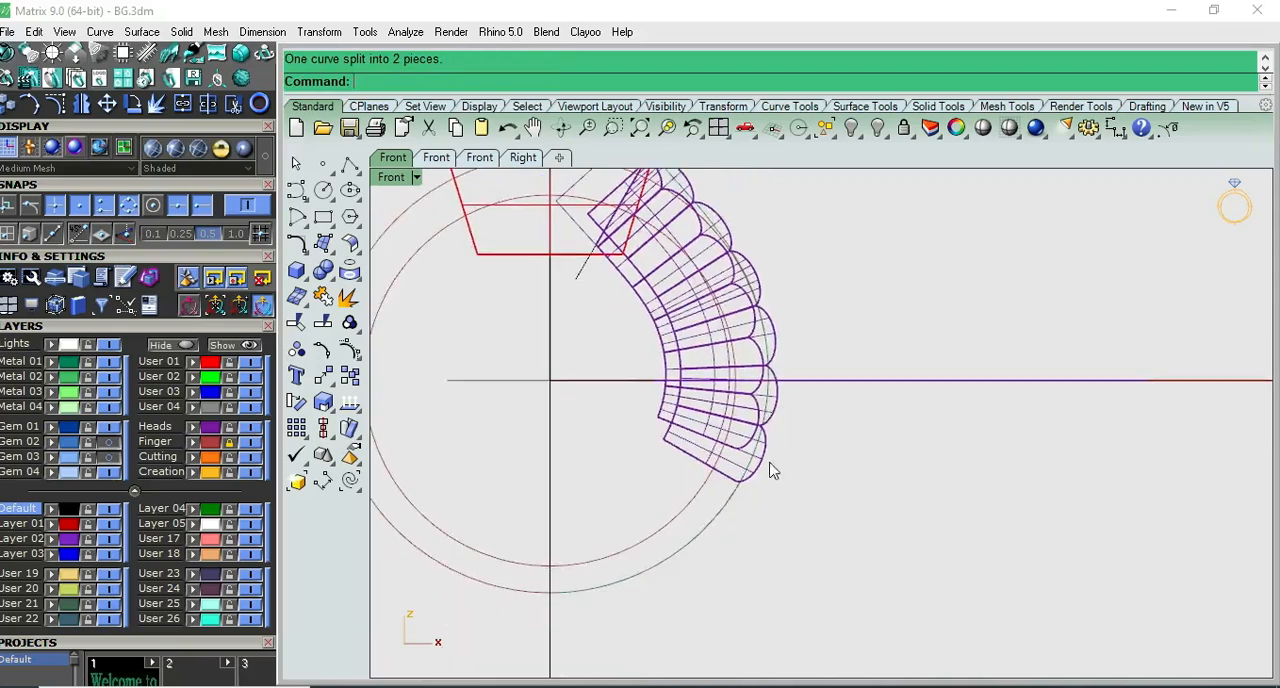
pyautogui.click(731, 515)
pyautogui.scroll(2, 754, 506)
pyautogui.press('F10')
pyautogui.write('v')
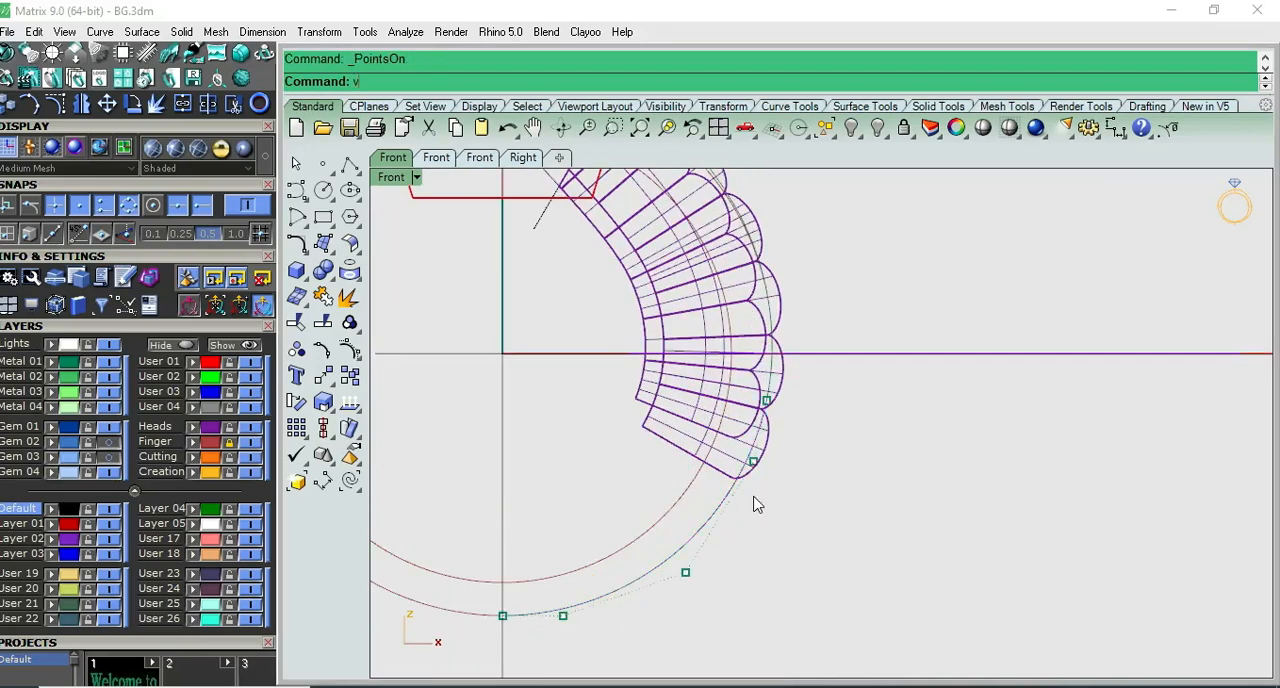
pyautogui.scroll(2, 776, 410)
pyautogui.click(763, 395)
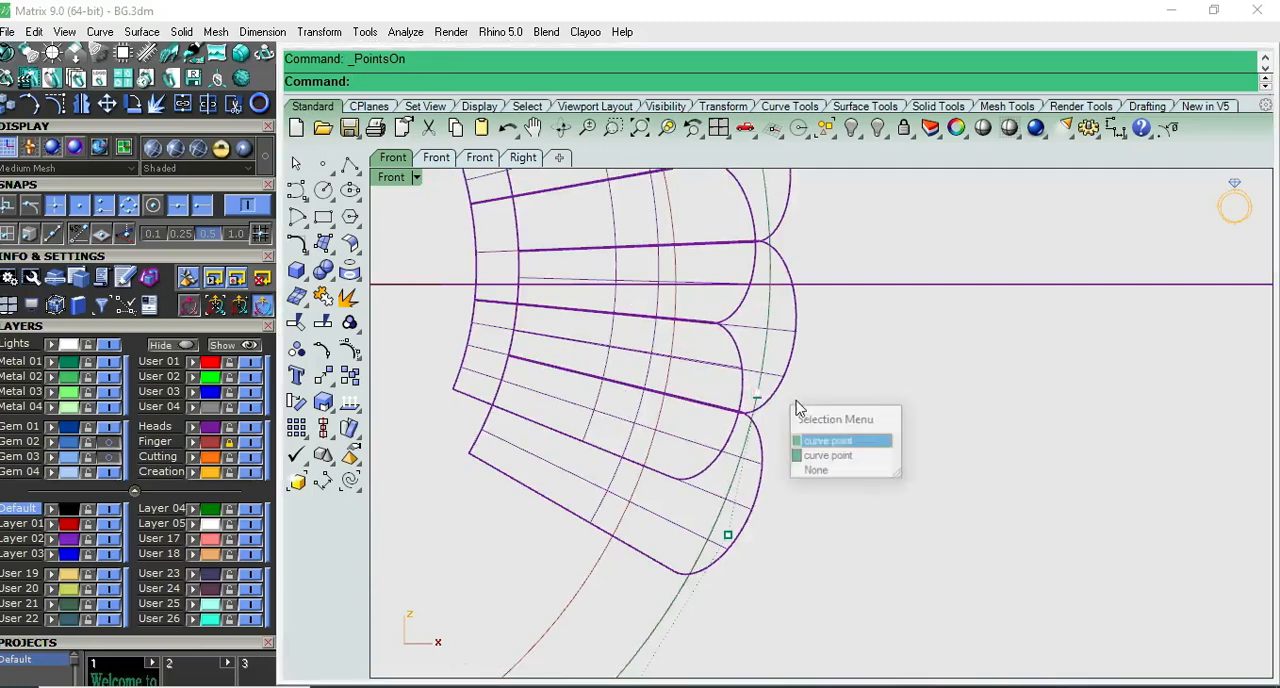
pyautogui.click(815, 438)
pyautogui.scroll(2, 760, 398)
pyautogui.scroll(5, 757, 391)
# - Rebuild the lower piece of the split outer ring curve with 5 points and degree 3
pyautogui.click(726, 411)
pyautogui.click(726, 420)
pyautogui.scroll(-3, 743, 443)
pyautogui.write('R')
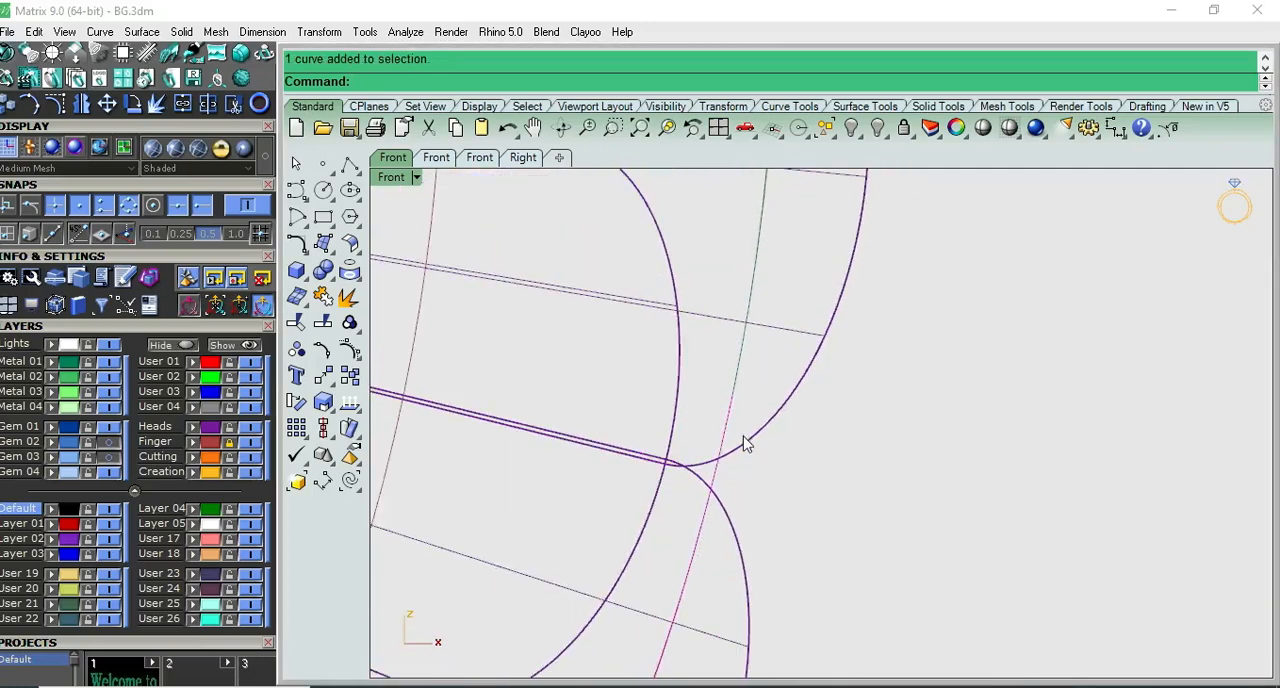
pyautogui.write('eb')
pyautogui.press('Return')
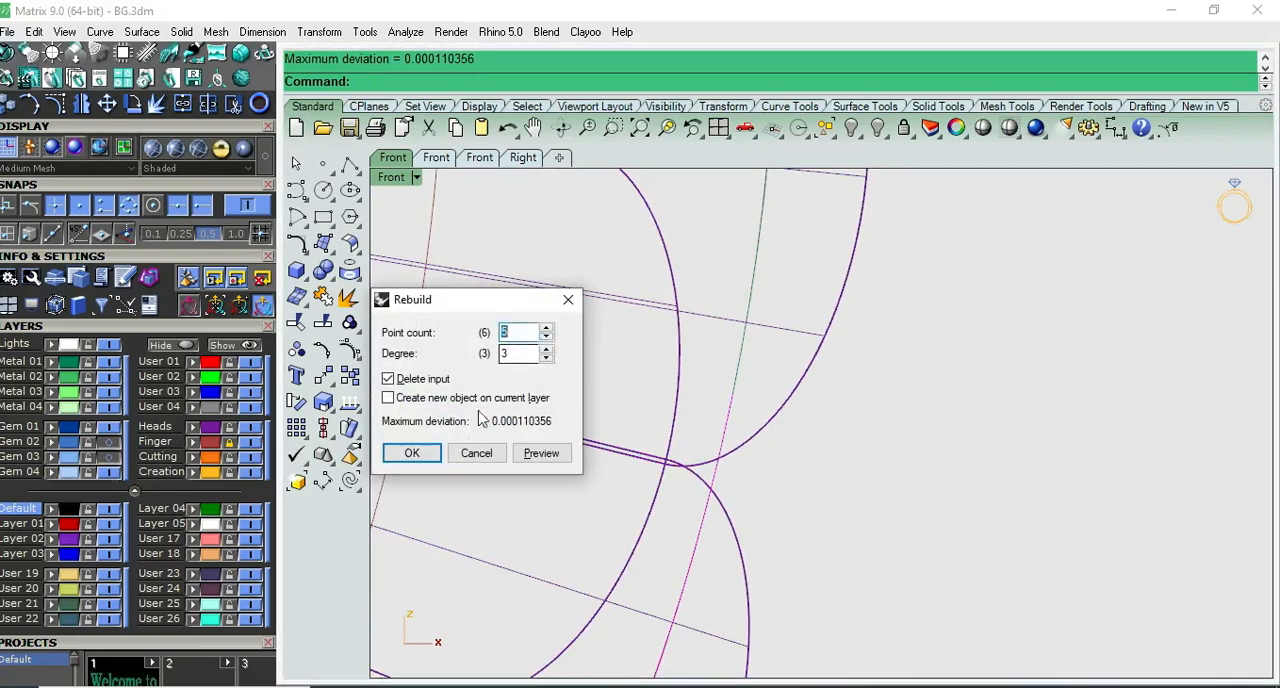
pyautogui.click(413, 452)
# - Move the rebuilt curve's upper end control point slightly inward so it tucks inside the shoulder's lowest domes
pyautogui.press('F10')
pyautogui.click(733, 394)
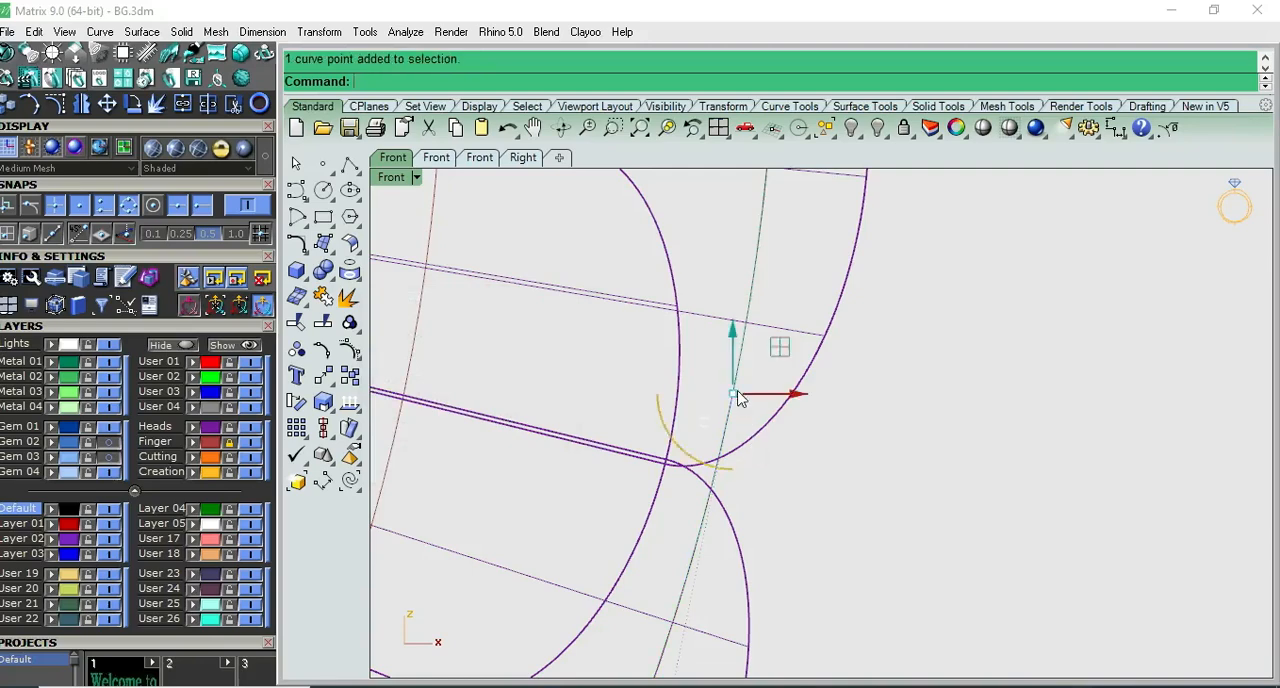
pyautogui.moveTo(738, 398); pyautogui.dragTo(778, 400)
pyautogui.moveTo(795, 352); pyautogui.dragTo(750, 338)
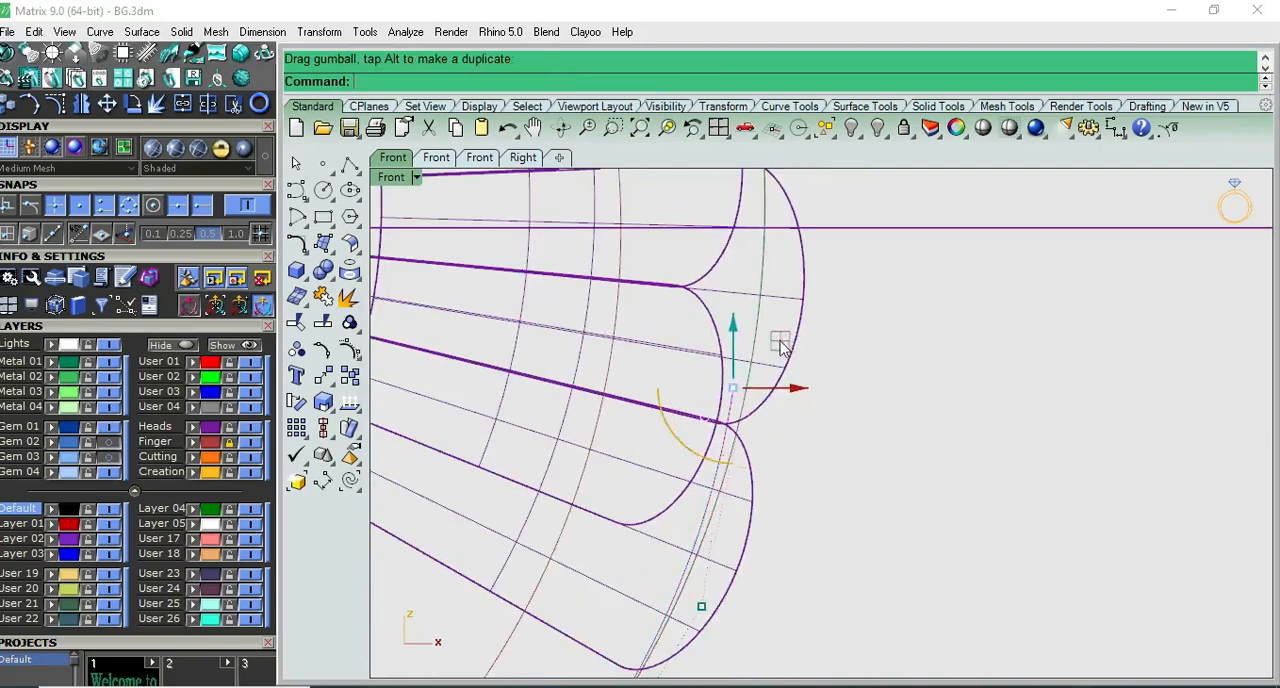
pyautogui.scroll(-4, 800, 420)
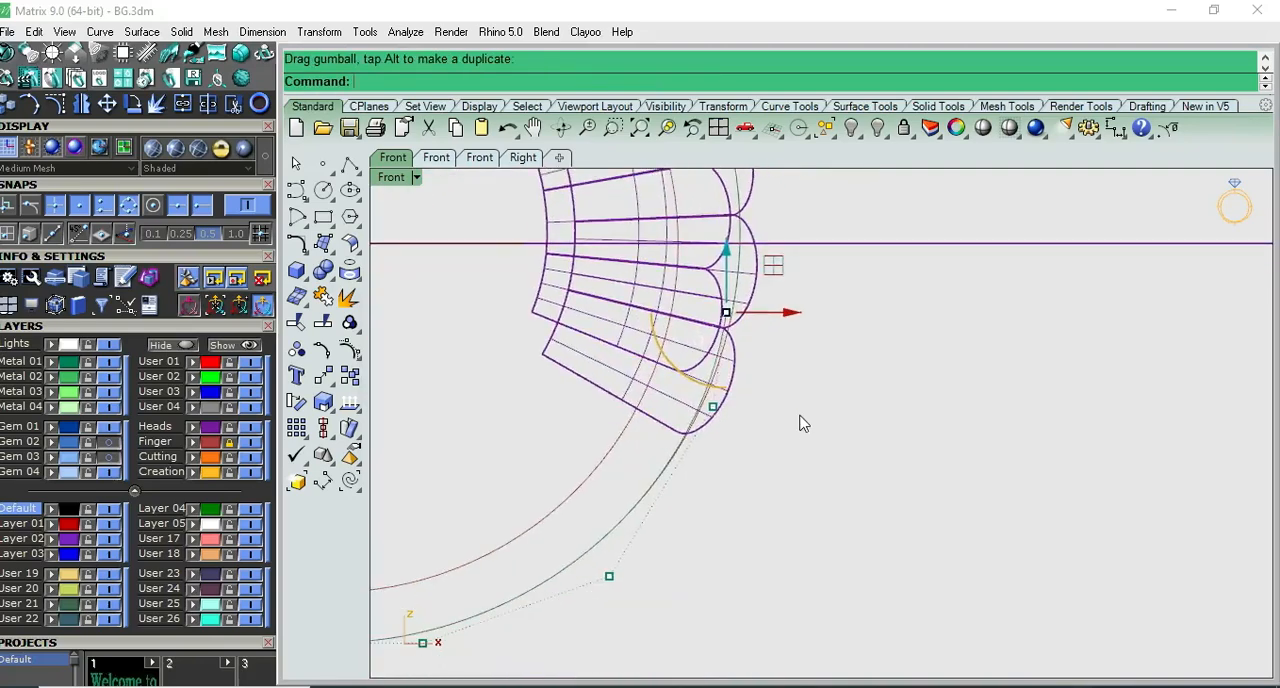
pyautogui.press('Escape')
pyautogui.press('Escape')
# - Extrude the lower shank curve to both sides in Right view, slightly narrower than the shoulder's lowest dome
pyautogui.scroll(8, 738, 310)
pyautogui.click(724, 343)
pyautogui.scroll(-9, 746, 362)
pyautogui.scroll(-9, 748, 364)
pyautogui.hotkey('ctrl', 'F3')
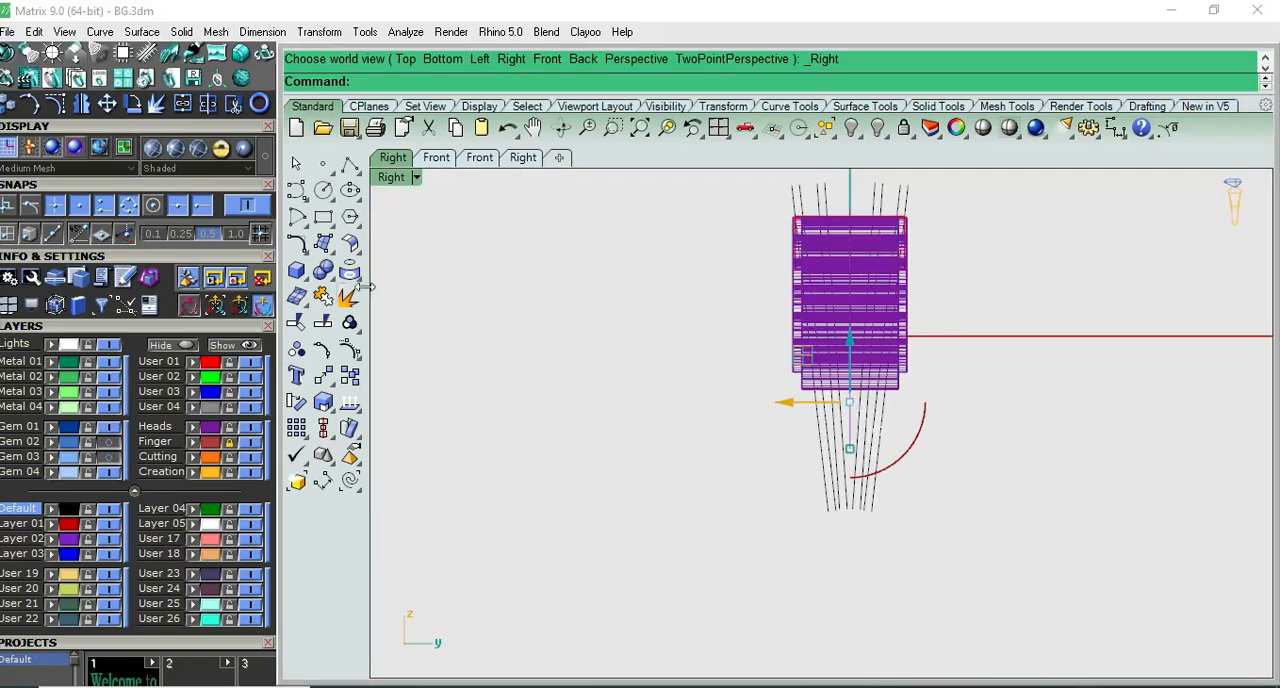
pyautogui.click(303, 277)
pyautogui.click(380, 329)
pyautogui.click(893, 402)
pyautogui.scroll(4, 895, 408)
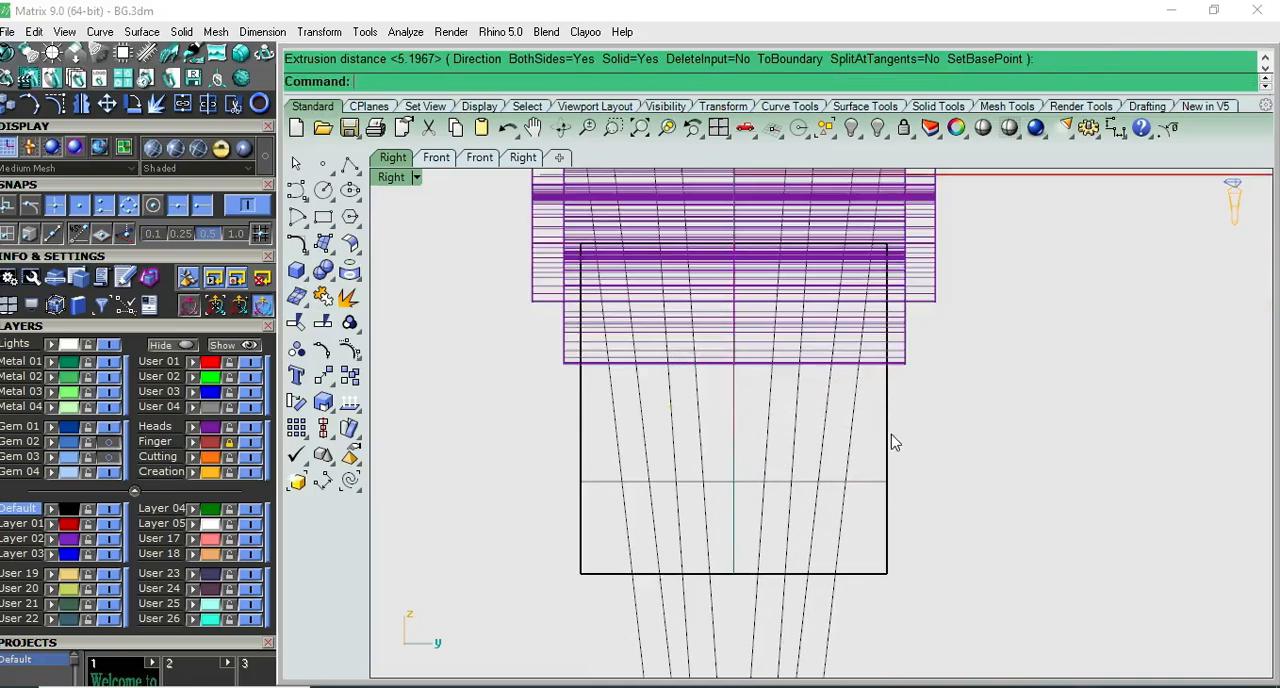
# - Extend the extruded shank surface's bottom edge past the ring's centre line by a factor of 0.2
pyautogui.click(889, 434)
pyautogui.hotkey('ctrl', 'F2')
pyautogui.scroll(-5, 889, 434)
pyautogui.scroll(3, 800, 480)
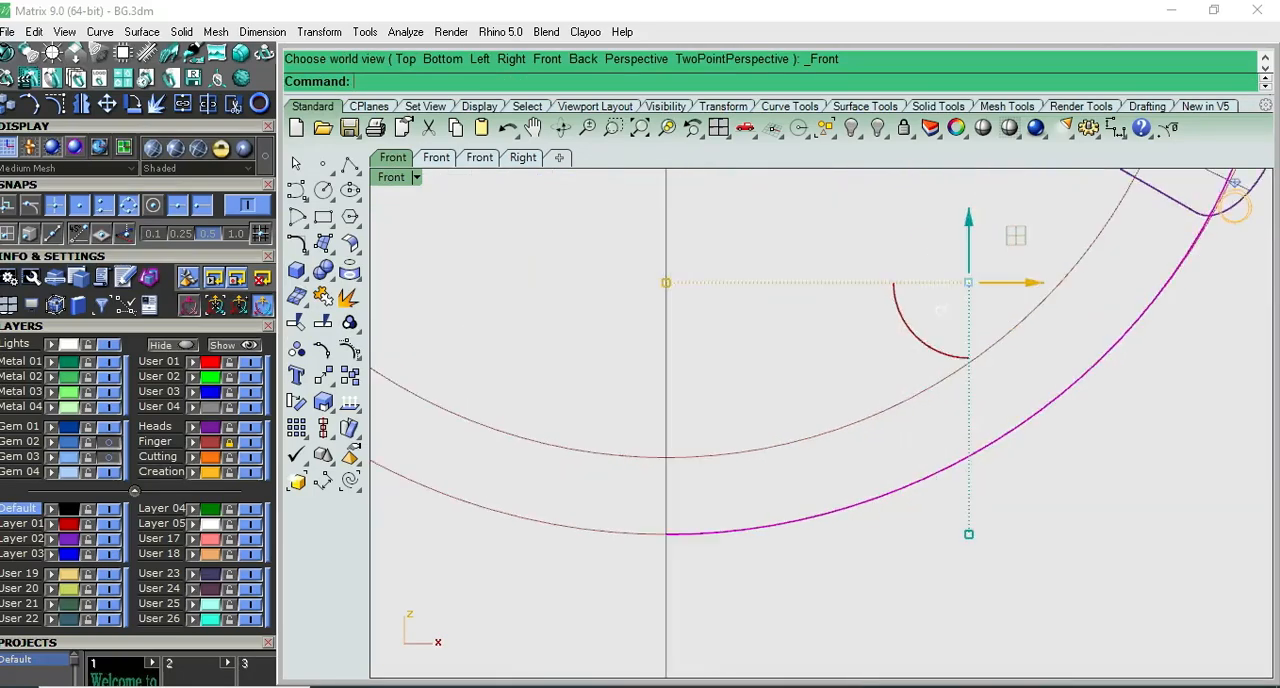
pyautogui.press('F10')
pyautogui.hotkey('ctrl', 'F4')
pyautogui.scroll(3, 789, 451)
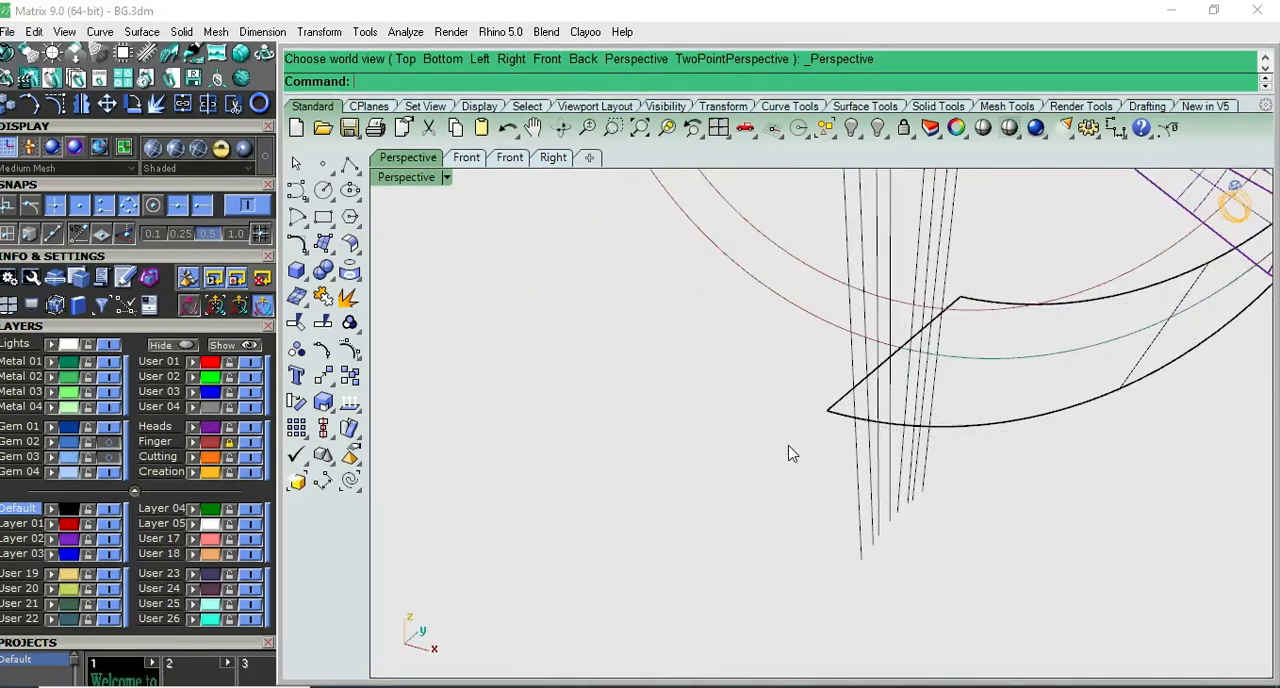
pyautogui.click(350, 250)
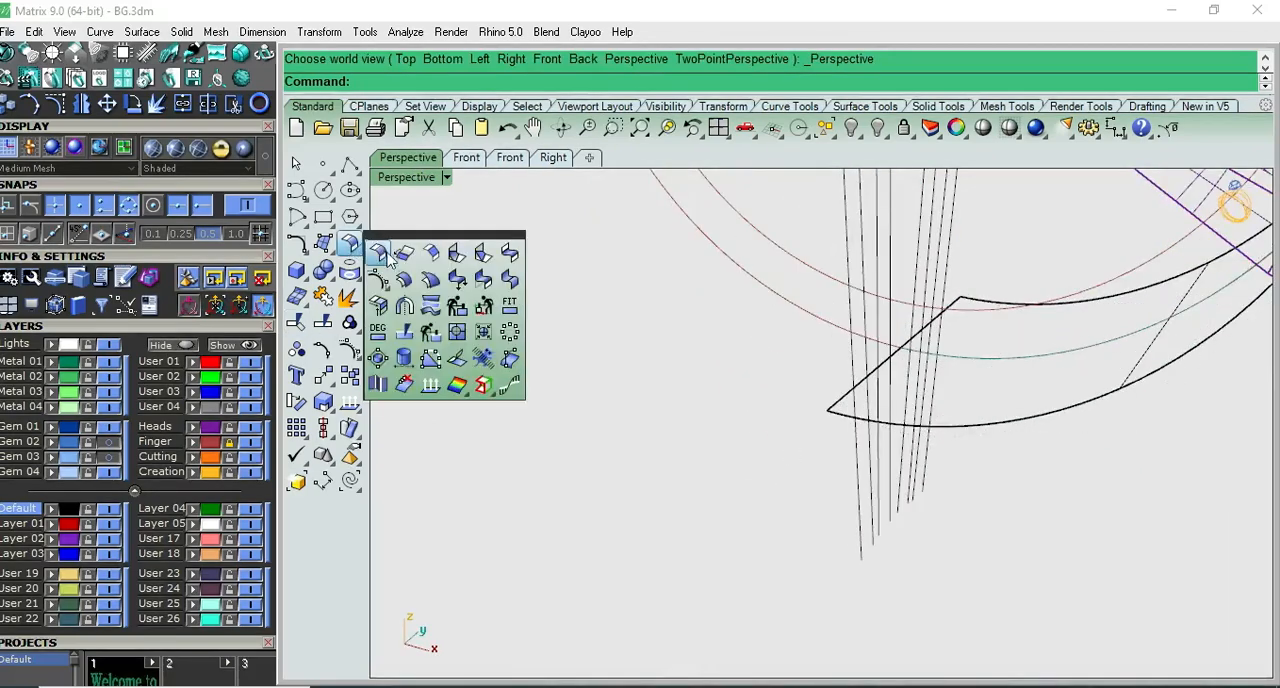
pyautogui.click(845, 394)
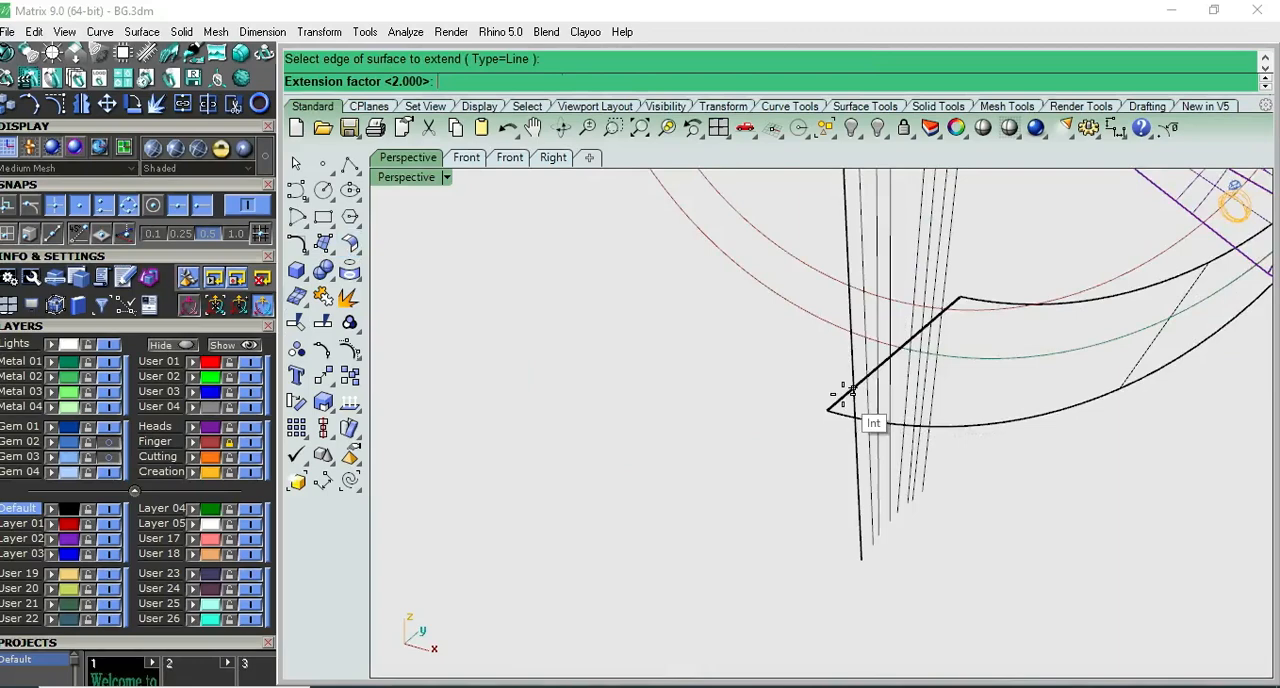
pyautogui.write('.2')
pyautogui.press('Return')
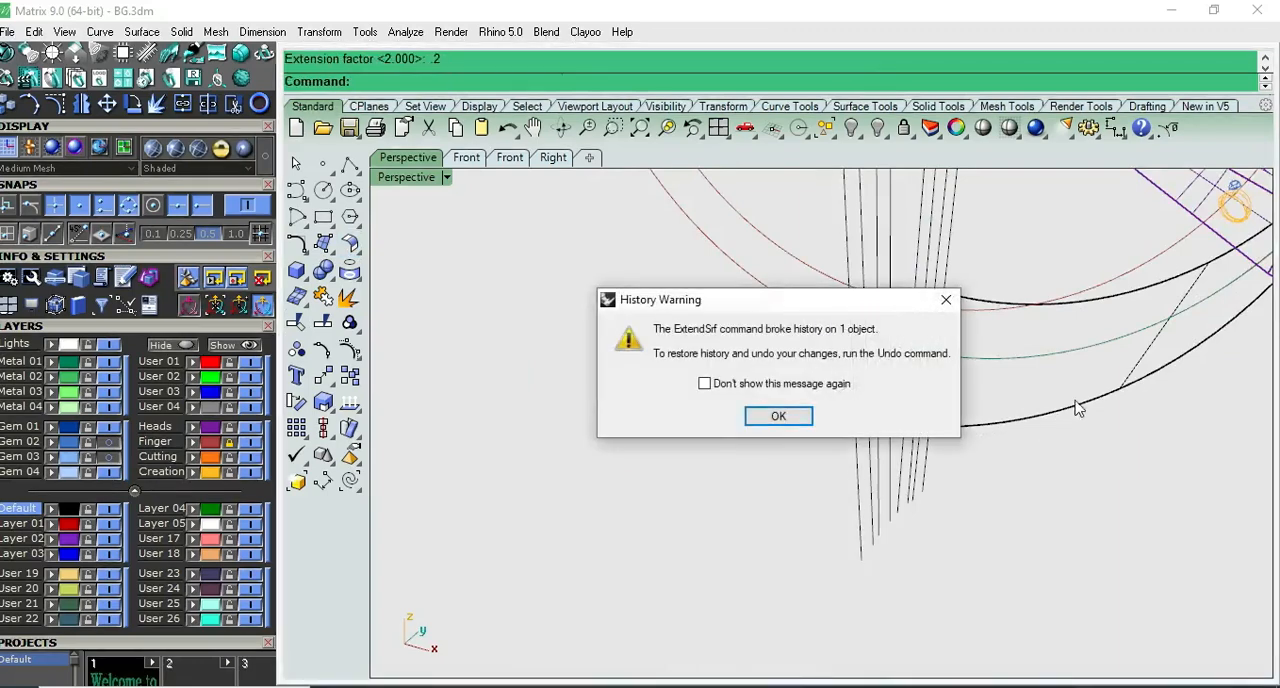
pyautogui.click(789, 417)
# - Offset the extended lower shank surface by a distance of 2 as a solid, flipping the direction toward the ring's inside
pyautogui.click(1129, 372)
pyautogui.scroll(-5, 1090, 392)
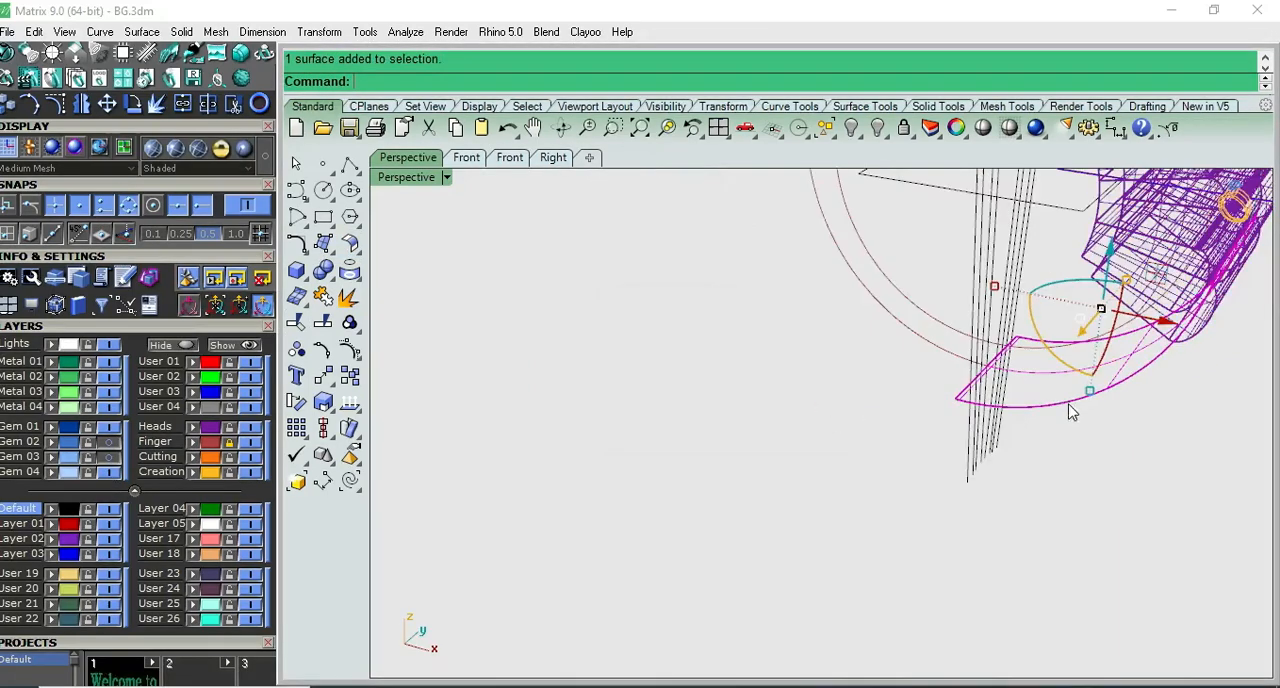
pyautogui.click(349, 243)
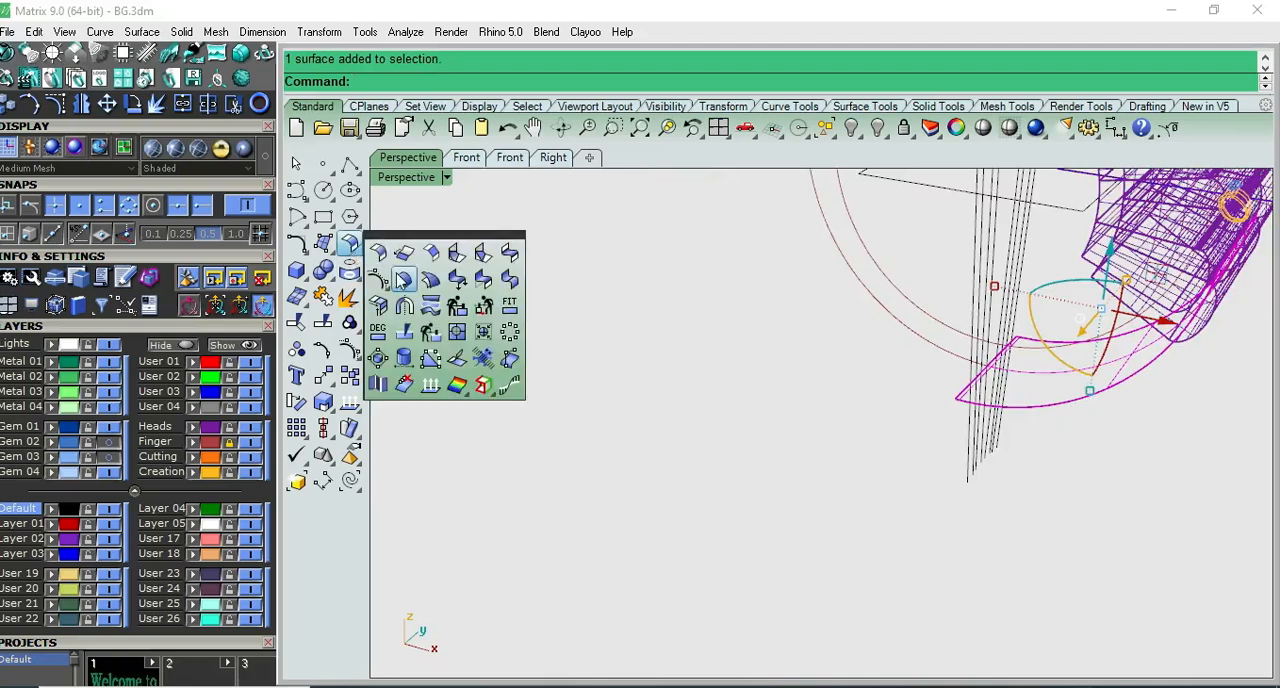
pyautogui.click(422, 296)
pyautogui.write('F')
pyautogui.press('Return')
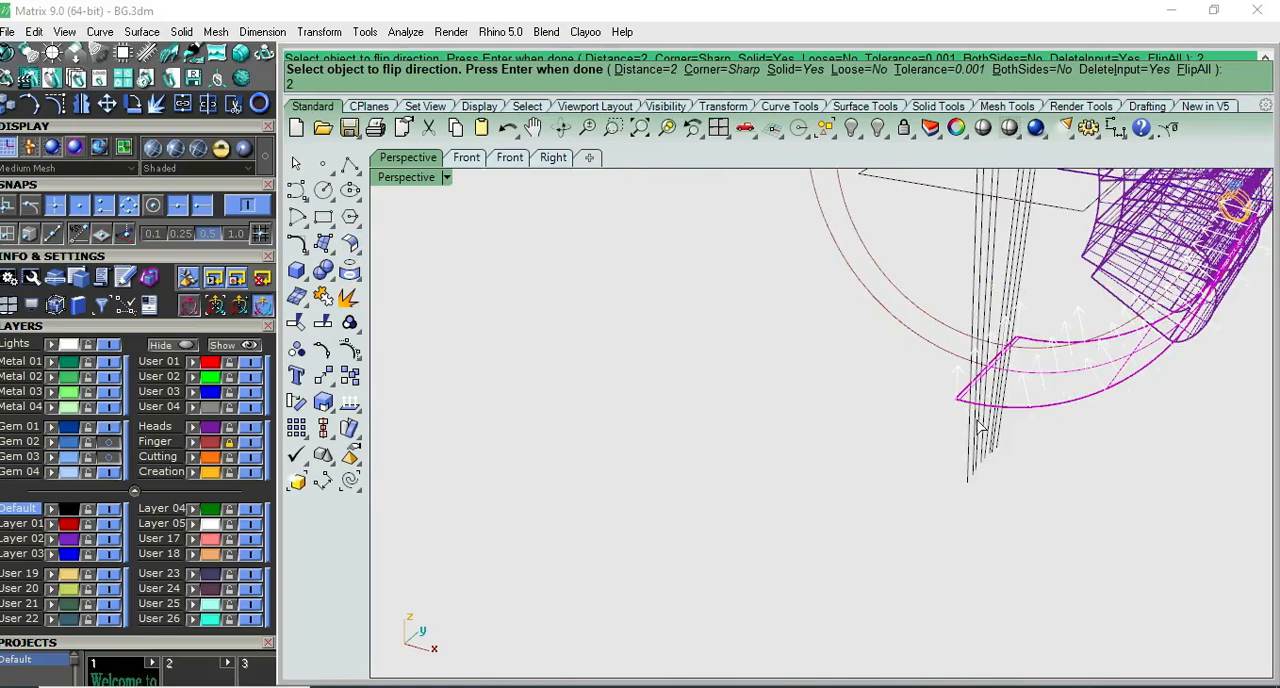
pyautogui.press('Return')
# - Move the outermost pair of slanted lines on one side slightly outward in Right view so the outer line meets the top box's upper corner
pyautogui.scroll(-4, 918, 454)
pyautogui.moveTo(918, 454); pyautogui.dragTo(766, 389, button='right')
pyautogui.press('F3')
pyautogui.scroll(10, 895, 212)
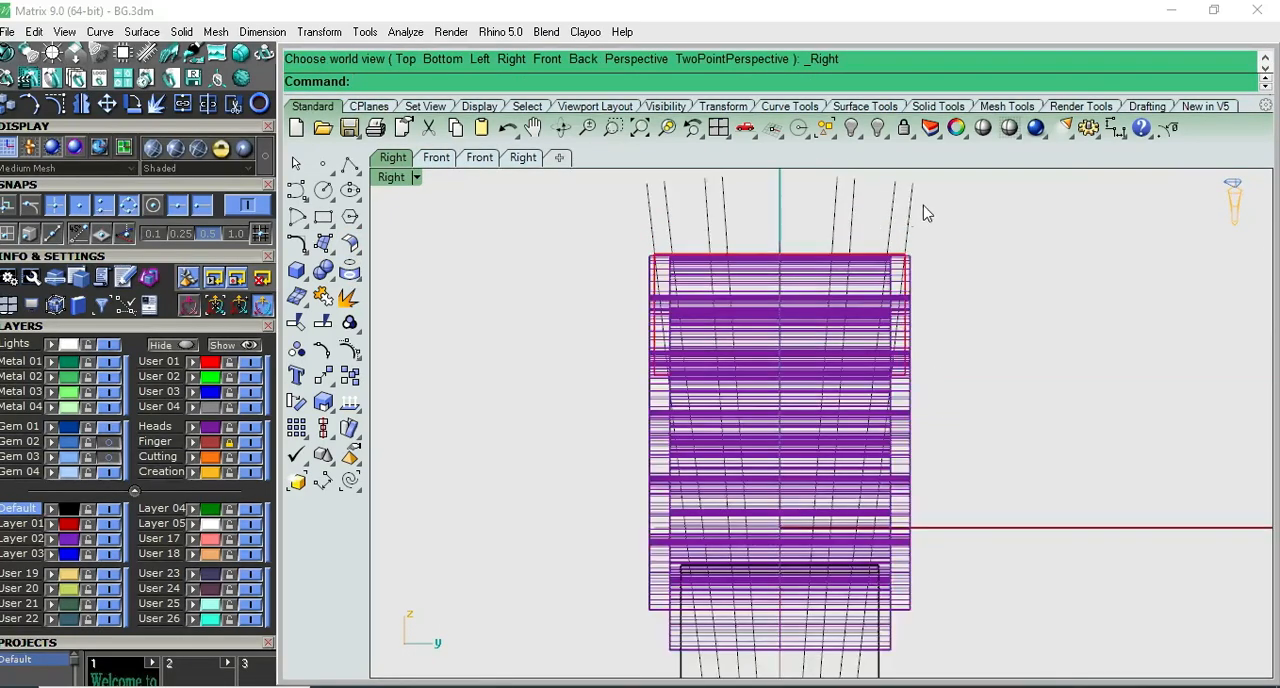
pyautogui.moveTo(924, 204); pyautogui.dragTo(851, 224)
pyautogui.scroll(-8, 856, 226)
pyautogui.click(915, 232)
pyautogui.scroll(4, 913, 233)
pyautogui.scroll(2, 907, 241)
pyautogui.click(851, 225)
pyautogui.scroll(5, 866, 297)
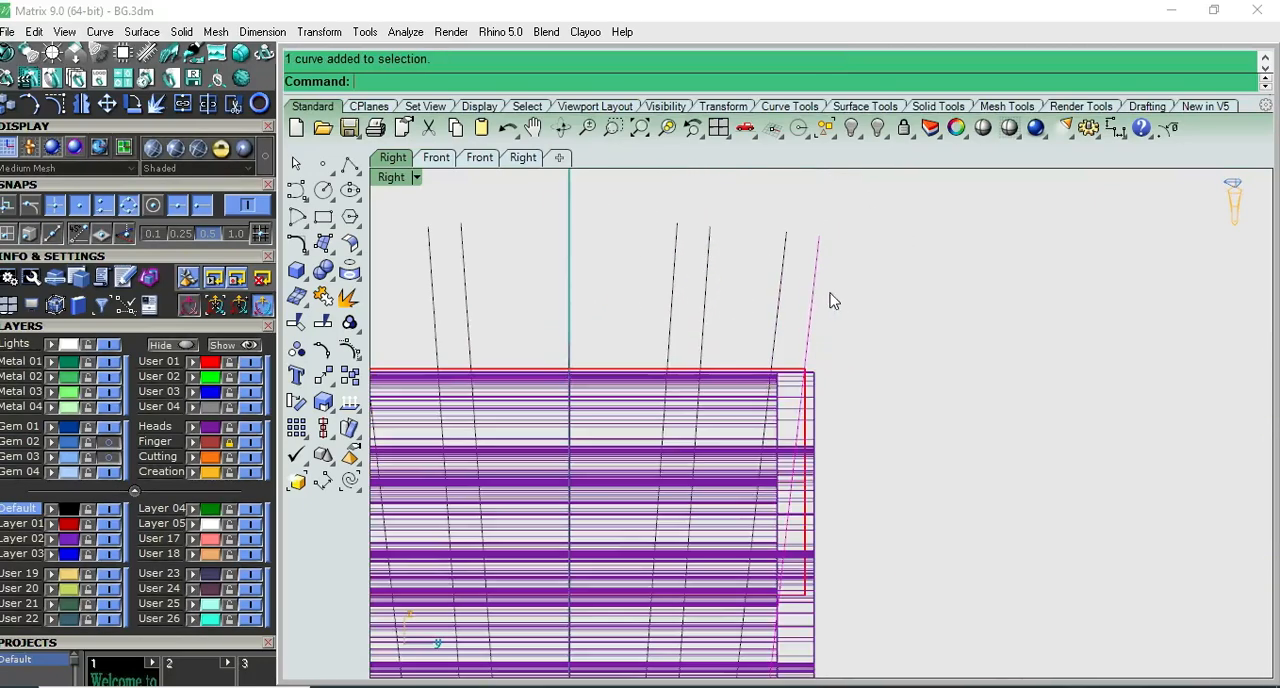
pyautogui.scroll(-4, 830, 300)
pyautogui.scroll(7, 831, 314)
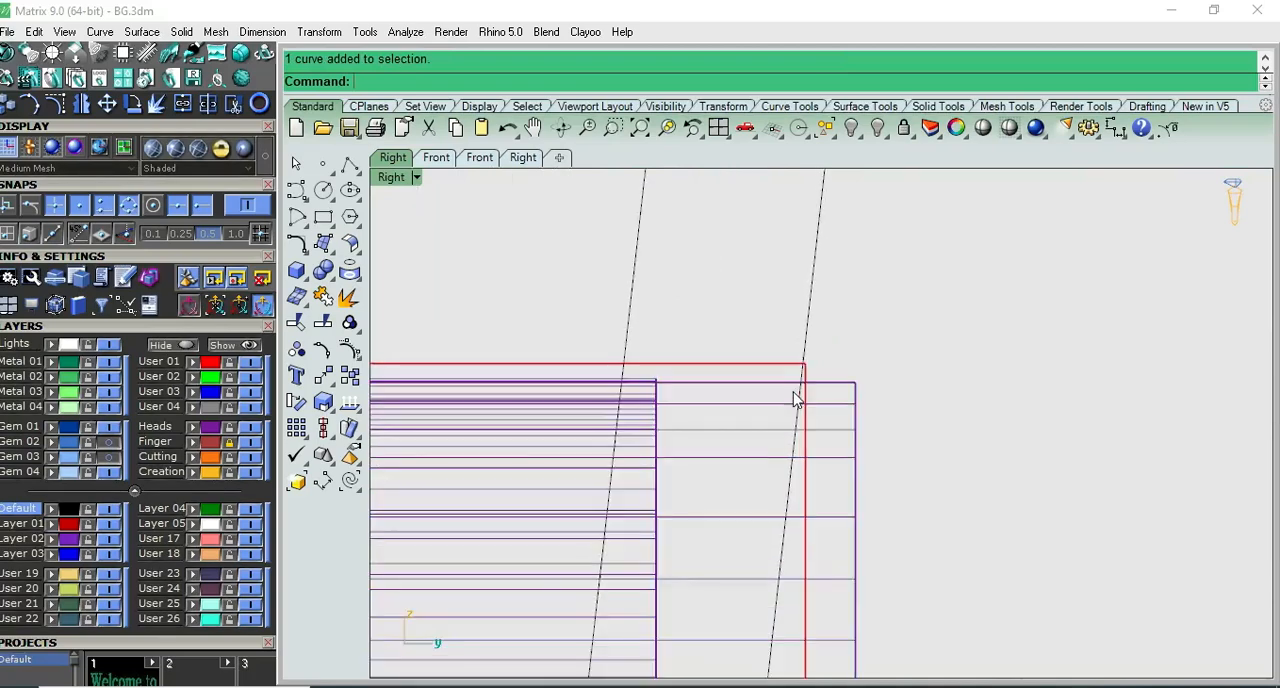
pyautogui.scroll(-3, 795, 400)
pyautogui.moveTo(877, 292); pyautogui.dragTo(712, 306)
pyautogui.scroll(5, 831, 394)
pyautogui.scroll(6, 824, 390)
pyautogui.rightClick(812, 382)
pyautogui.scroll(5, 788, 360)
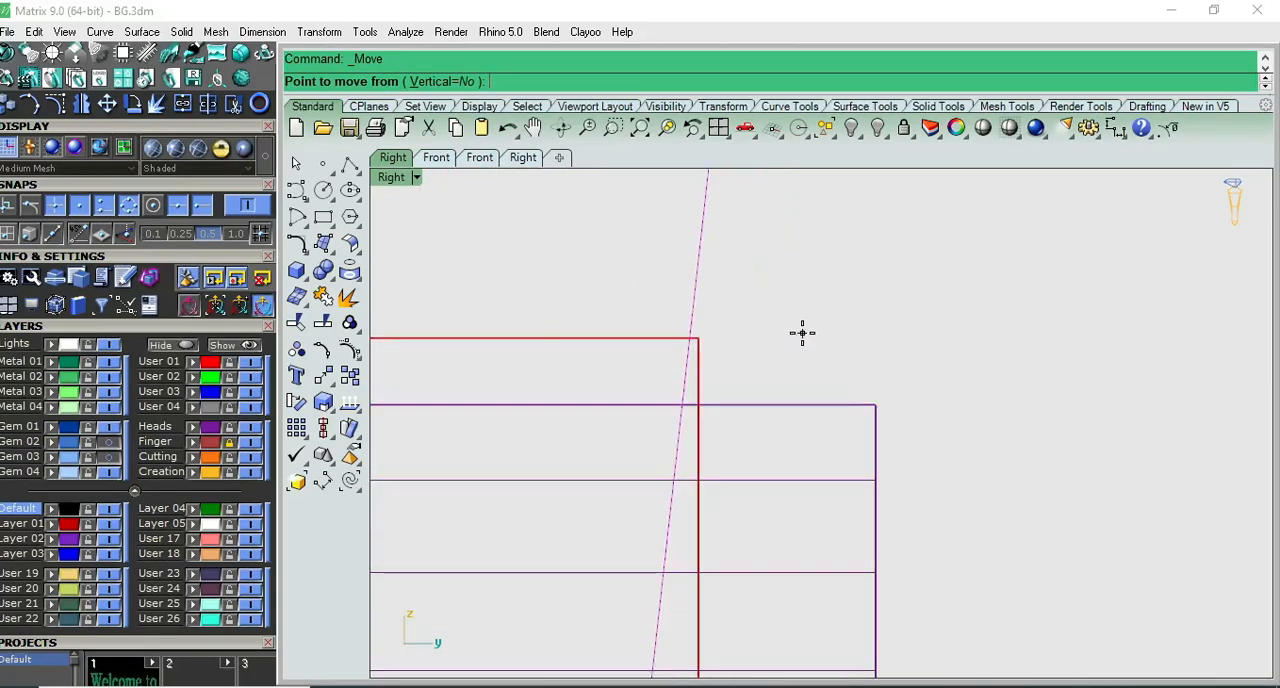
pyautogui.click(803, 333)
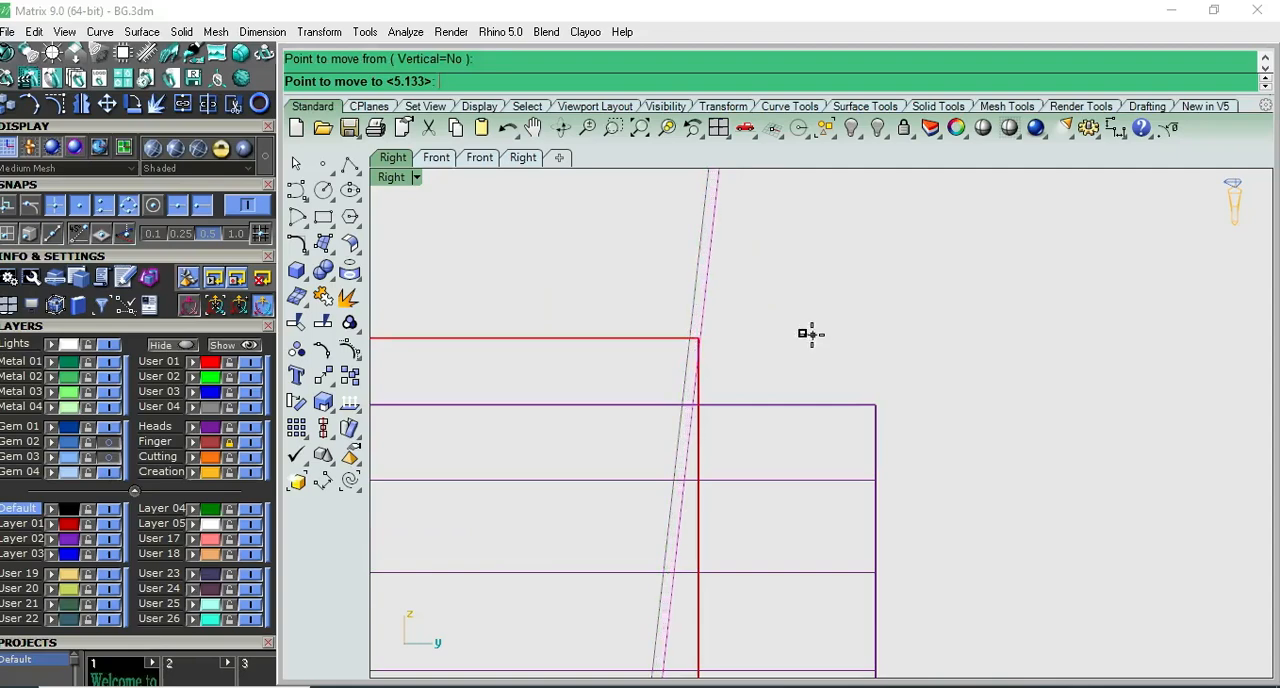
pyautogui.click(812, 335)
pyautogui.scroll(-3, 860, 337)
pyautogui.scroll(-2, 720, 363)
# - Delete the outermost pair of slanted lines on the opposite side of the ring in Right view
pyautogui.scroll(6, 571, 323)
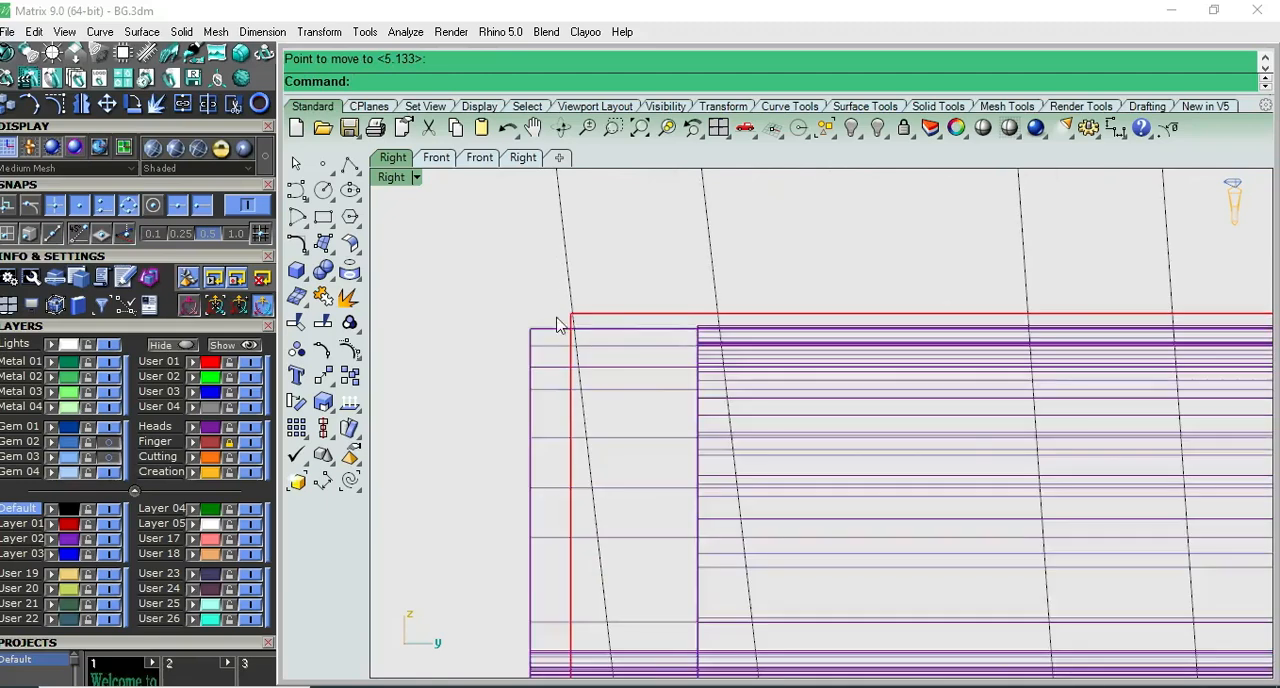
pyautogui.scroll(-3, 589, 315)
pyautogui.moveTo(696, 248); pyautogui.dragTo(520, 266)
pyautogui.scroll(-10, 540, 292)
pyautogui.press('Delete')
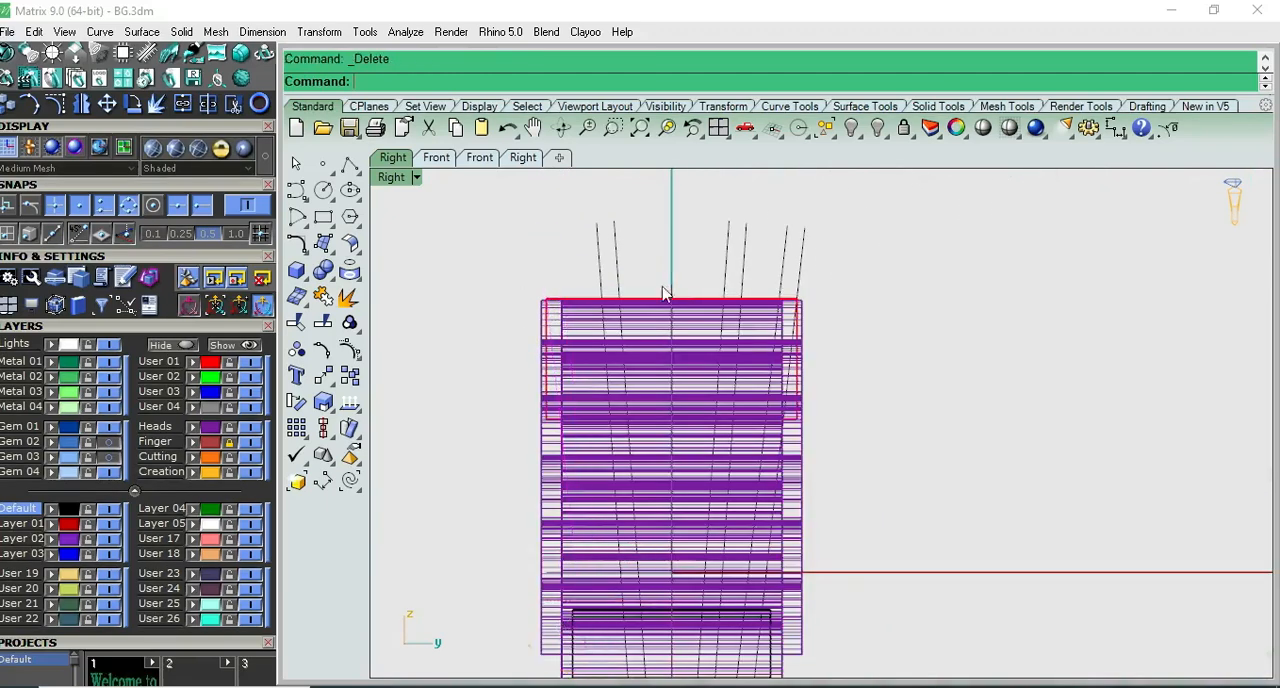
# - Mirror the moved pair of slanted lines across the vertical centre axis through origin 0, keeping the originals
pyautogui.moveTo(838, 232); pyautogui.dragTo(771, 271)
pyautogui.scroll(-4, 767, 292)
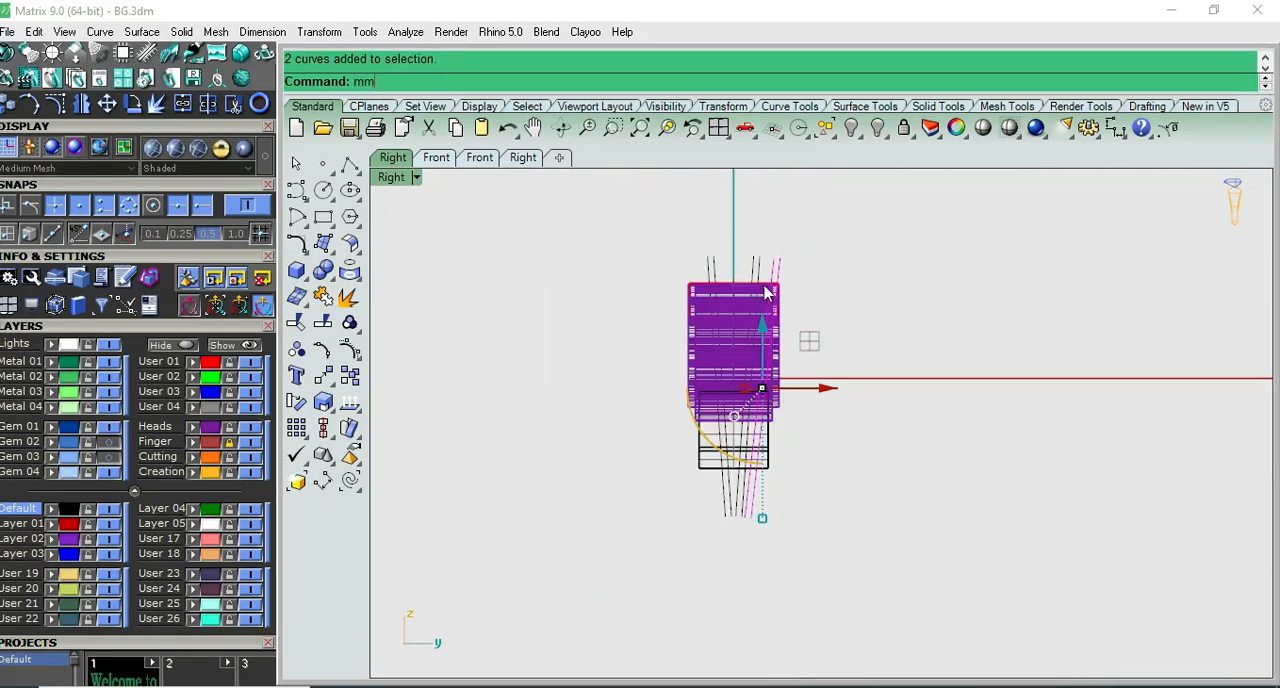
pyautogui.write('irror')
pyautogui.press('Return')
pyautogui.press('Return')
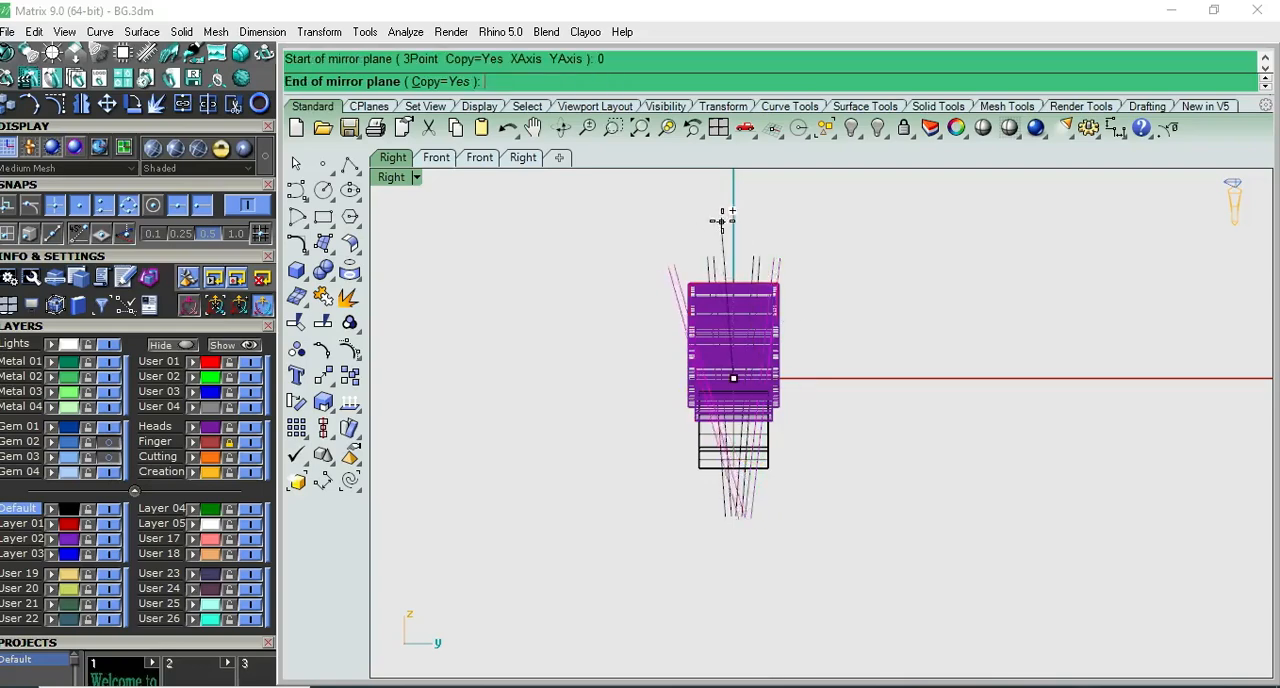
pyautogui.click(728, 227)
pyautogui.scroll(6, 877, 246)
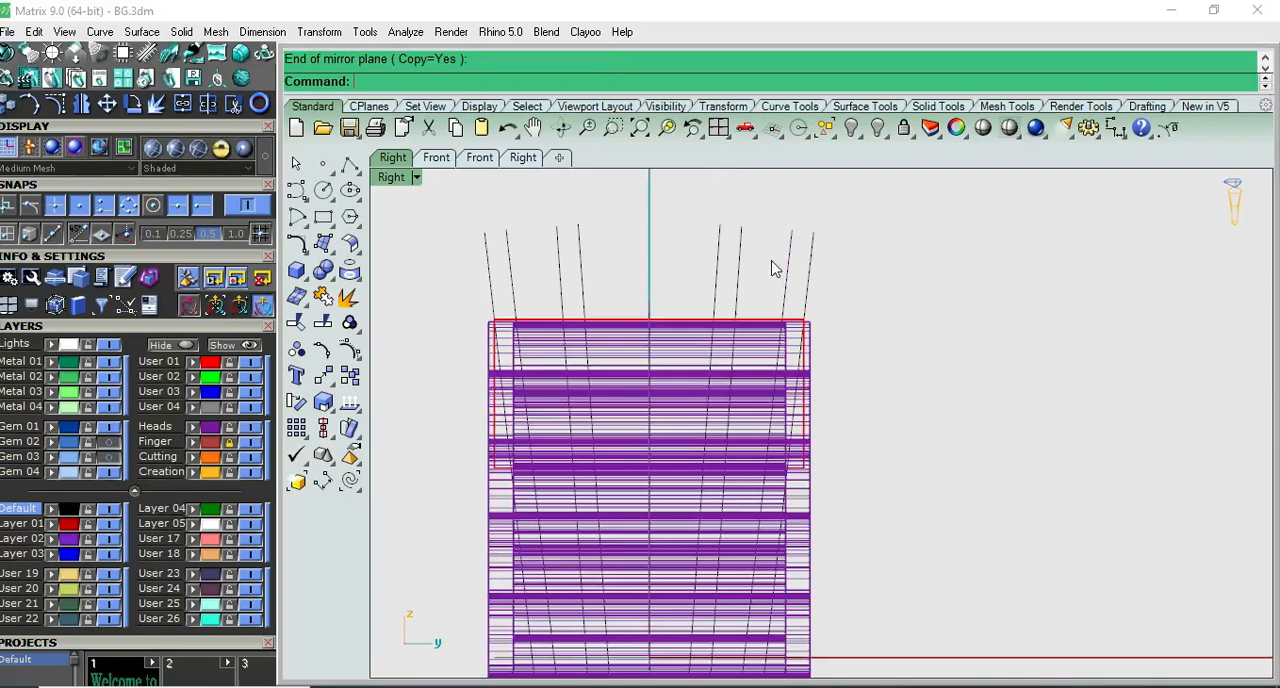
pyautogui.moveTo(672, 310); pyautogui.dragTo(672, 308)
pyautogui.scroll(-3, 756, 346)
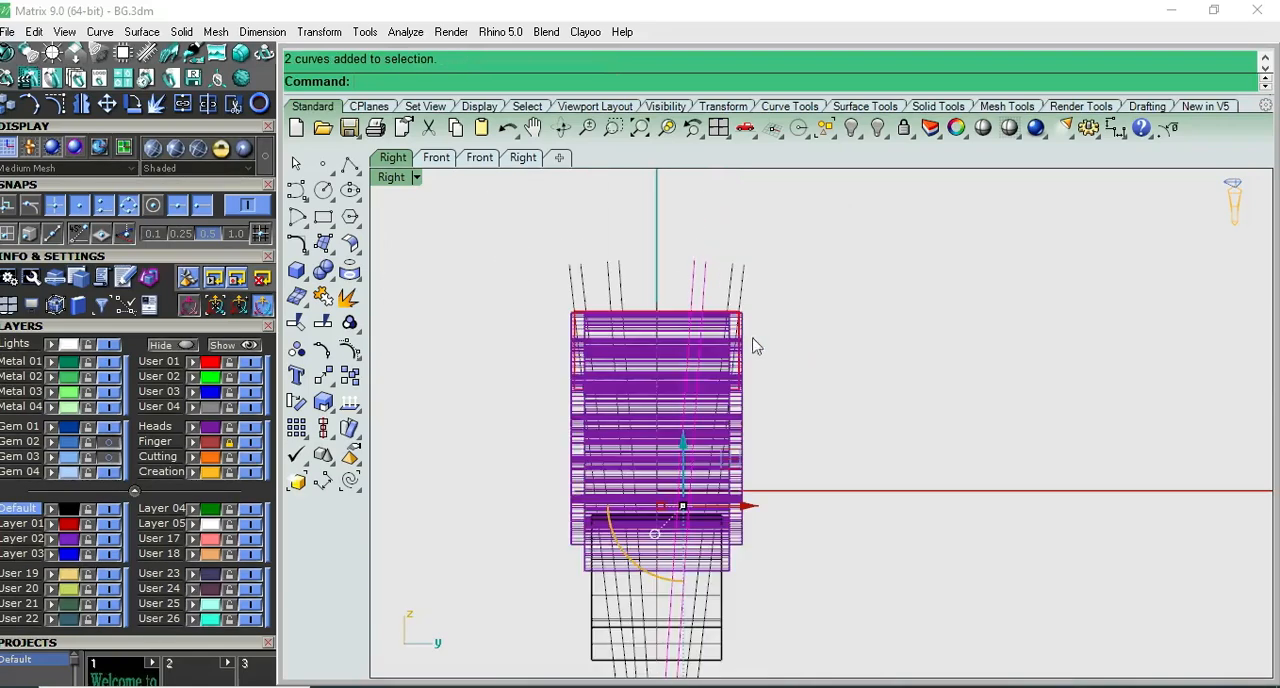
pyautogui.moveTo(741, 518); pyautogui.dragTo(775, 500, button='right')
pyautogui.click(841, 294)
pyautogui.scroll(-5, 841, 311)
# - Hide the Heads layer that holds the scalloped shoulder
pyautogui.press('F2')
pyautogui.scroll(7, 830, 357)
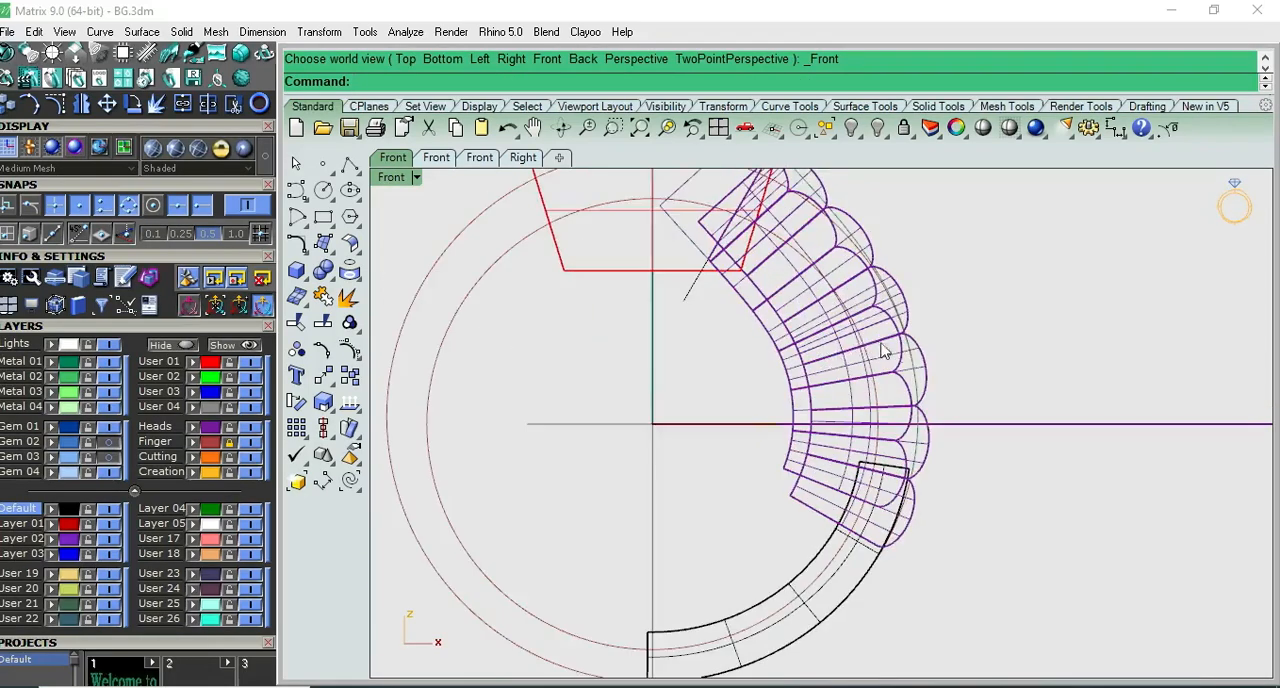
pyautogui.click(928, 370)
pyautogui.scroll(-4, 931, 366)
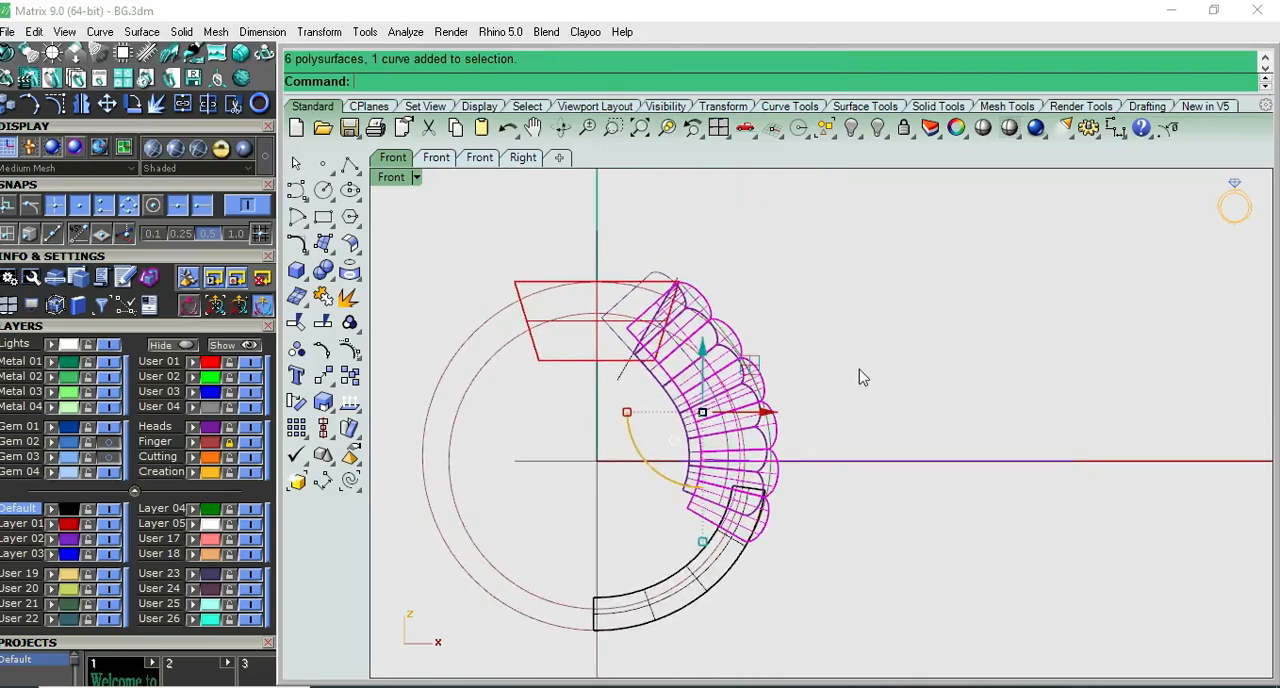
pyautogui.press('F3')
pyautogui.press('F2')
pyautogui.click(252, 428)
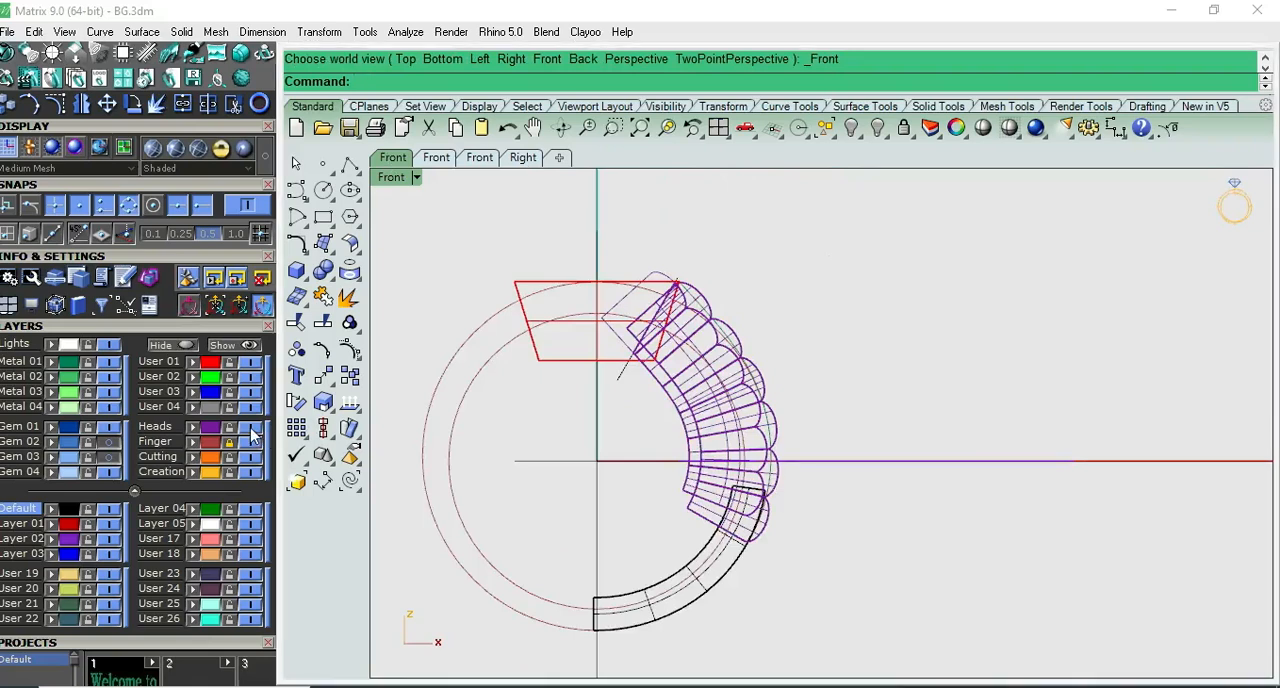
# - Extrude all the slanted lines seen in Right view to both sides, extending well past the ring in Top view
pyautogui.press('F3')
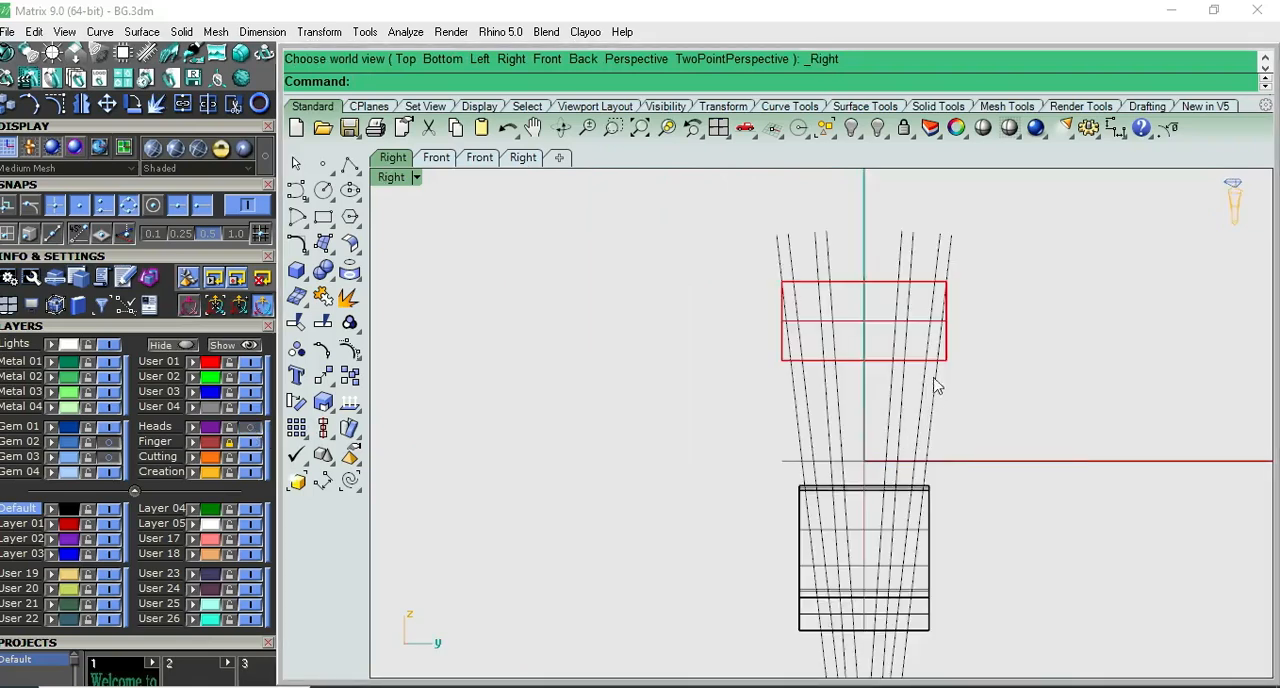
pyautogui.click(933, 410)
pyautogui.moveTo(997, 407); pyautogui.dragTo(783, 423)
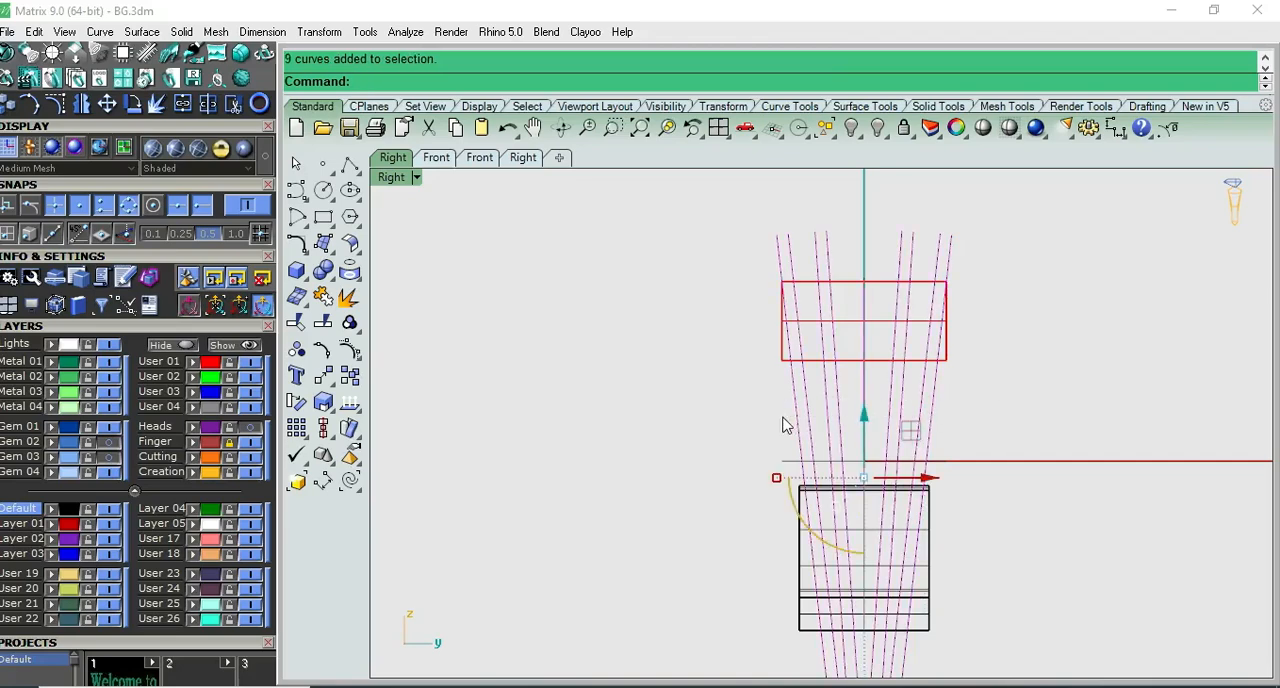
pyautogui.click(303, 276)
pyautogui.click(366, 326)
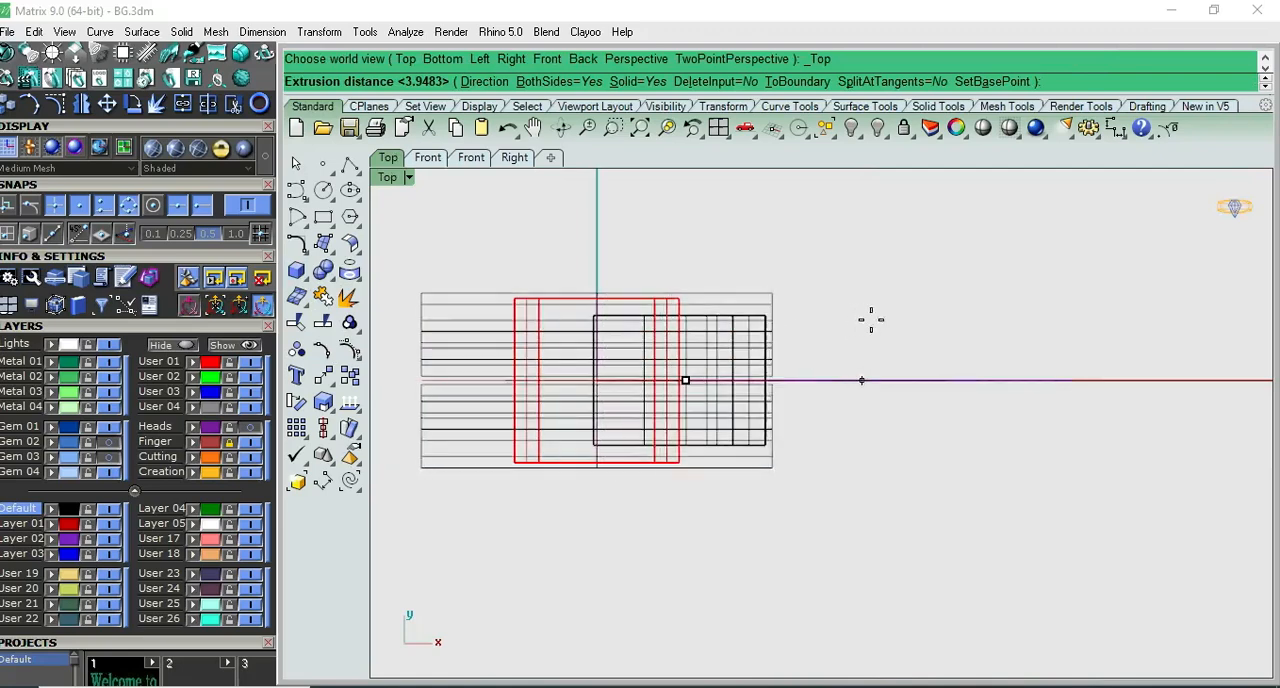
pyautogui.click(960, 318)
pyautogui.click(963, 306)
pyautogui.press('F7')
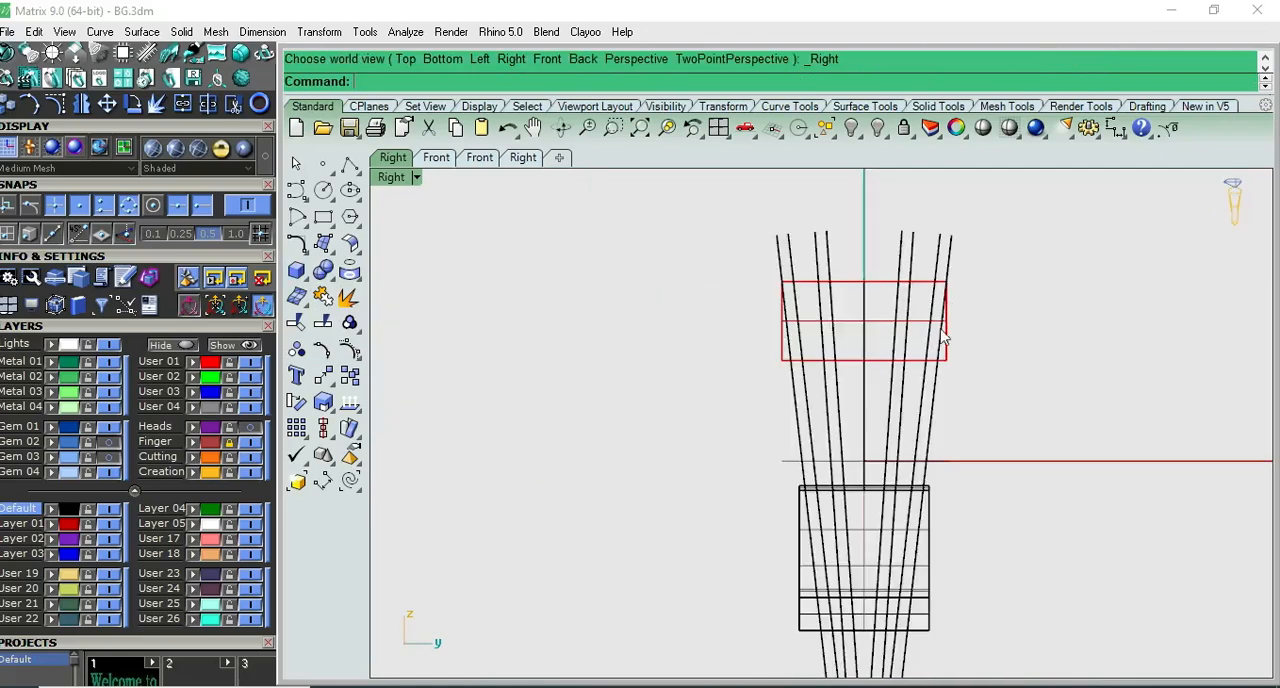
# - Split the tapered top box with the outermost slanted extrusions on both sides of the ring
pyautogui.scroll(4, 944, 335)
pyautogui.click(949, 362)
pyautogui.press('F8')
pyautogui.moveTo(902, 349); pyautogui.dragTo(836, 366, button='right')
pyautogui.scroll(7, 836, 367)
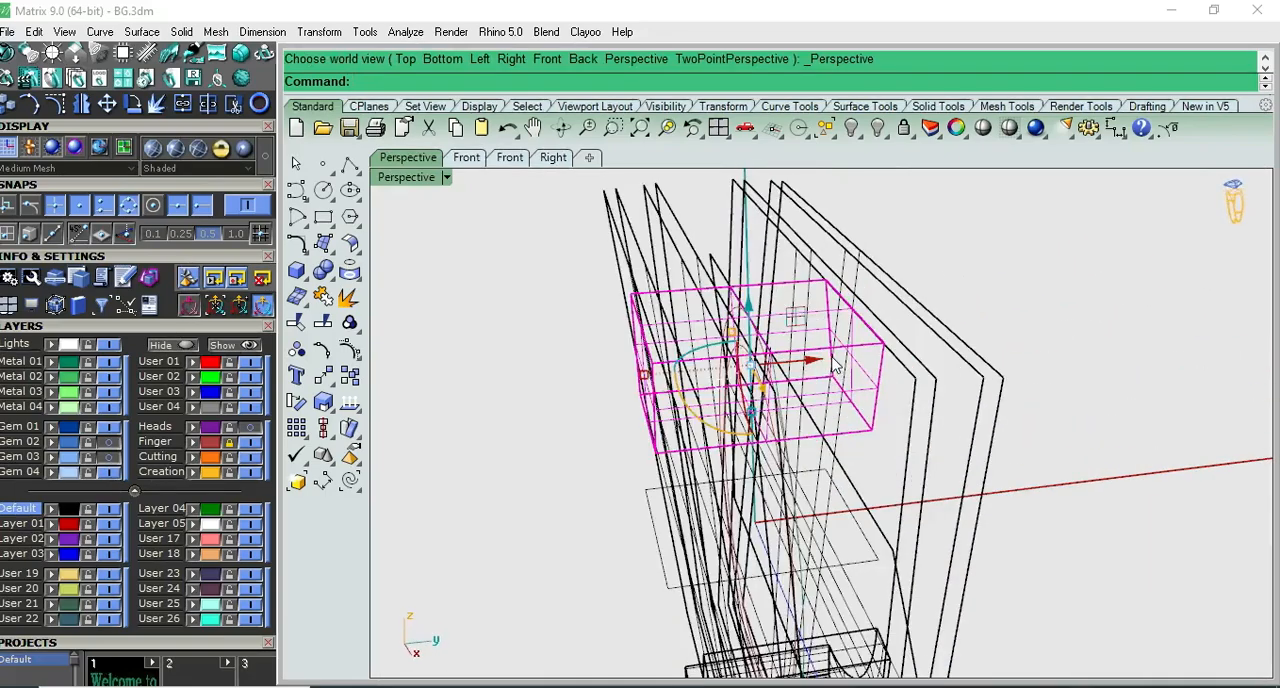
pyautogui.click(324, 272)
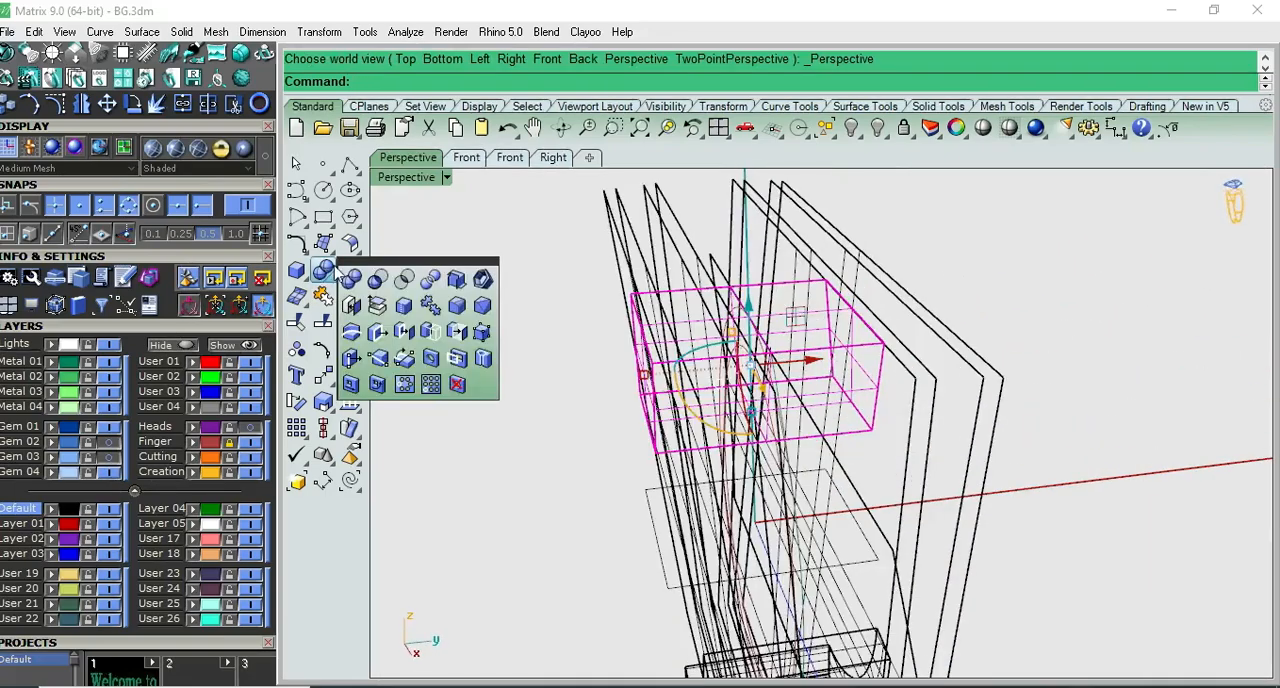
pyautogui.click(994, 334)
pyautogui.moveTo(994, 334); pyautogui.dragTo(934, 360, button='right')
pyautogui.click(918, 360)
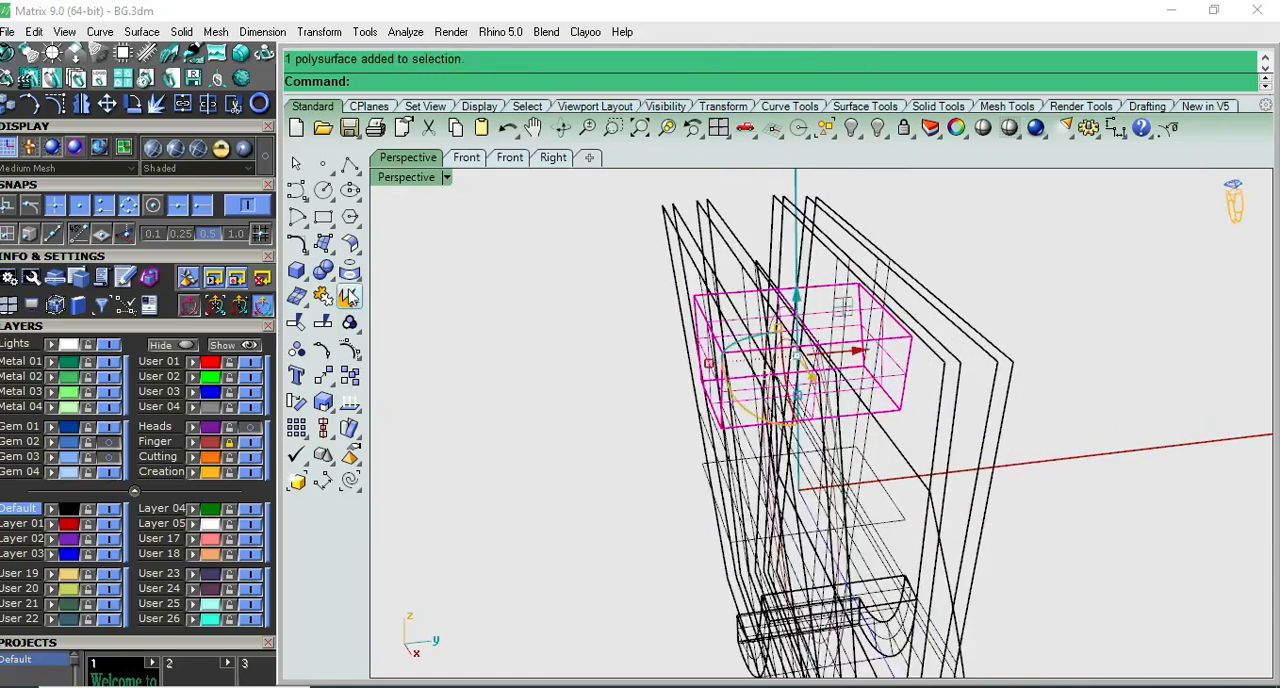
pyautogui.click(326, 271)
pyautogui.click(1014, 366)
pyautogui.press('Return')
pyautogui.hotkey('ctrl', 'F3')
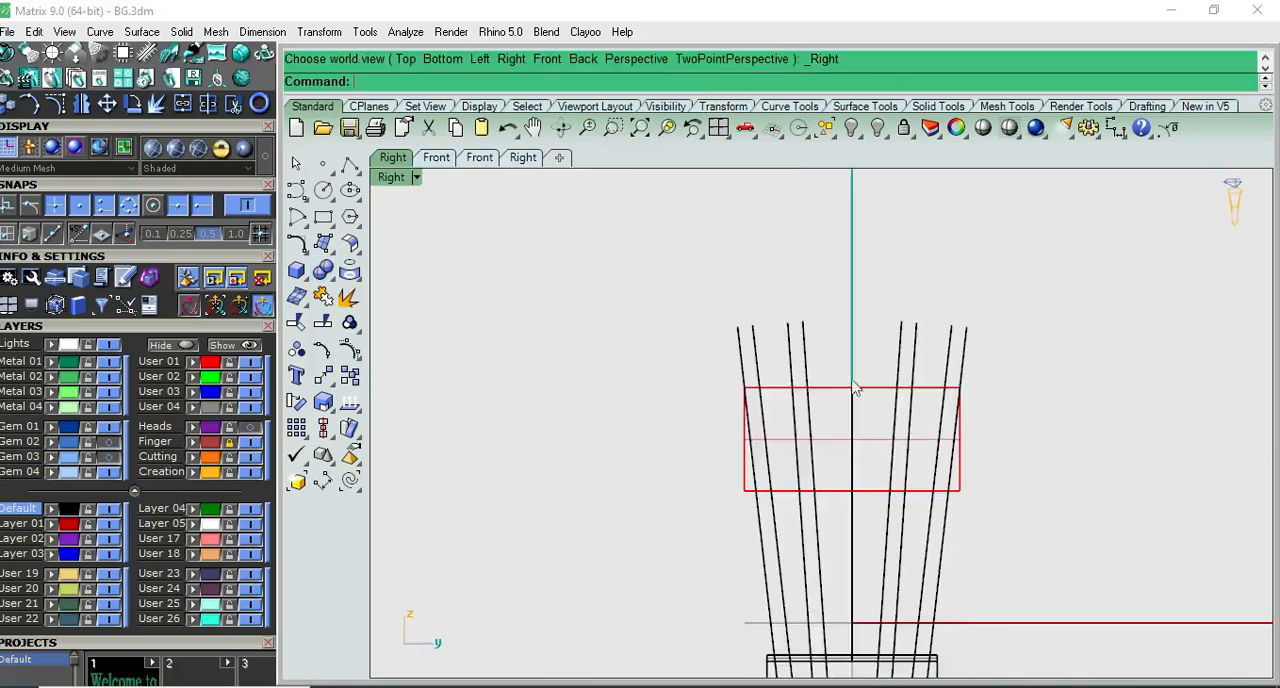
# - Delete the two box pieces that lie outside the outermost slanted surfaces in Right view
pyautogui.scroll(3, 911, 407)
pyautogui.click(997, 532)
pyautogui.press('Delete')
pyautogui.click(599, 530)
pyautogui.press('Delete')
pyautogui.scroll(-3, 612, 506)
# - Remove the wide curved-edge extruded surface that crosses the ring in Front view
pyautogui.hotkey('ctrl', 'F2')
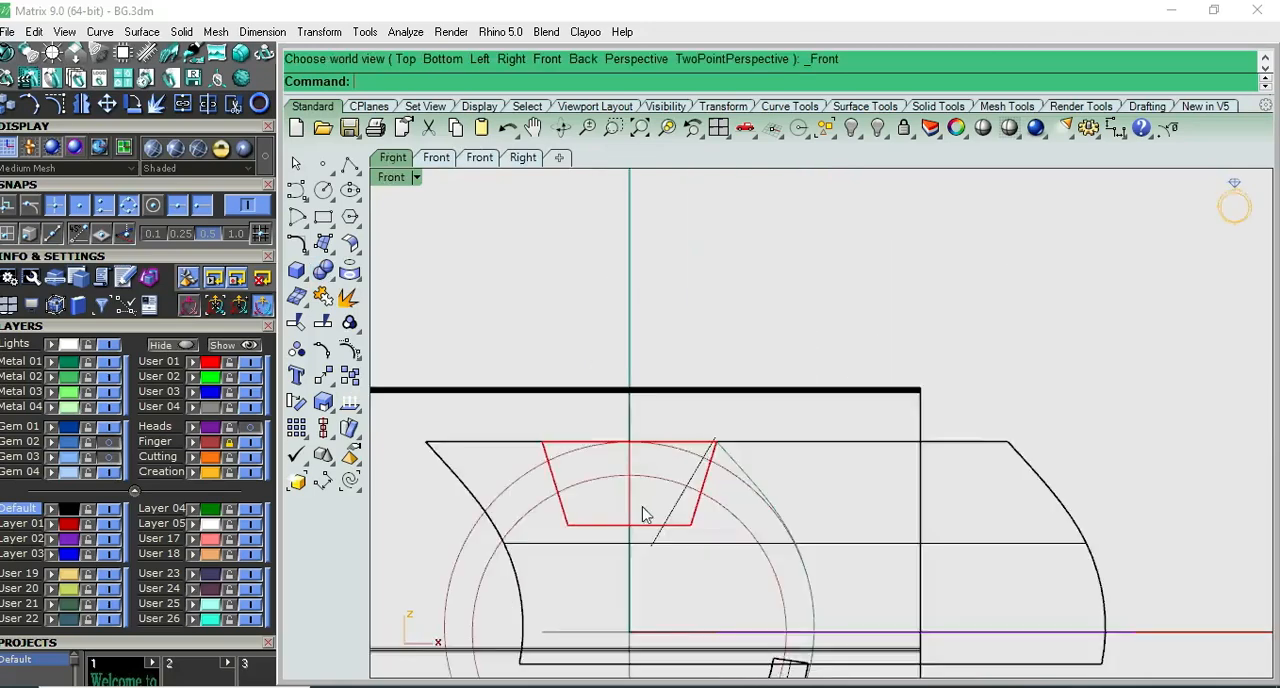
pyautogui.scroll(-1, 694, 451)
pyautogui.click(700, 455)
pyautogui.scroll(-3, 733, 470)
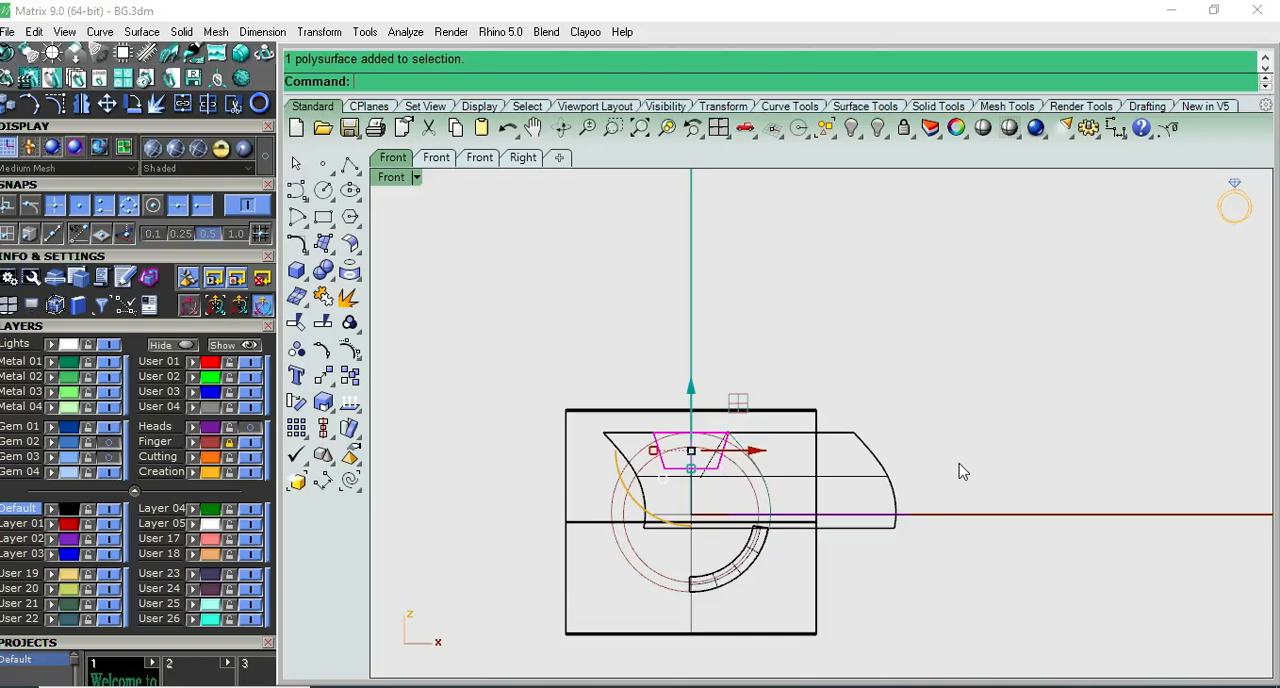
pyautogui.hotkey('ctrl', 'F4')
pyautogui.moveTo(954, 471); pyautogui.dragTo(898, 471, button='right')
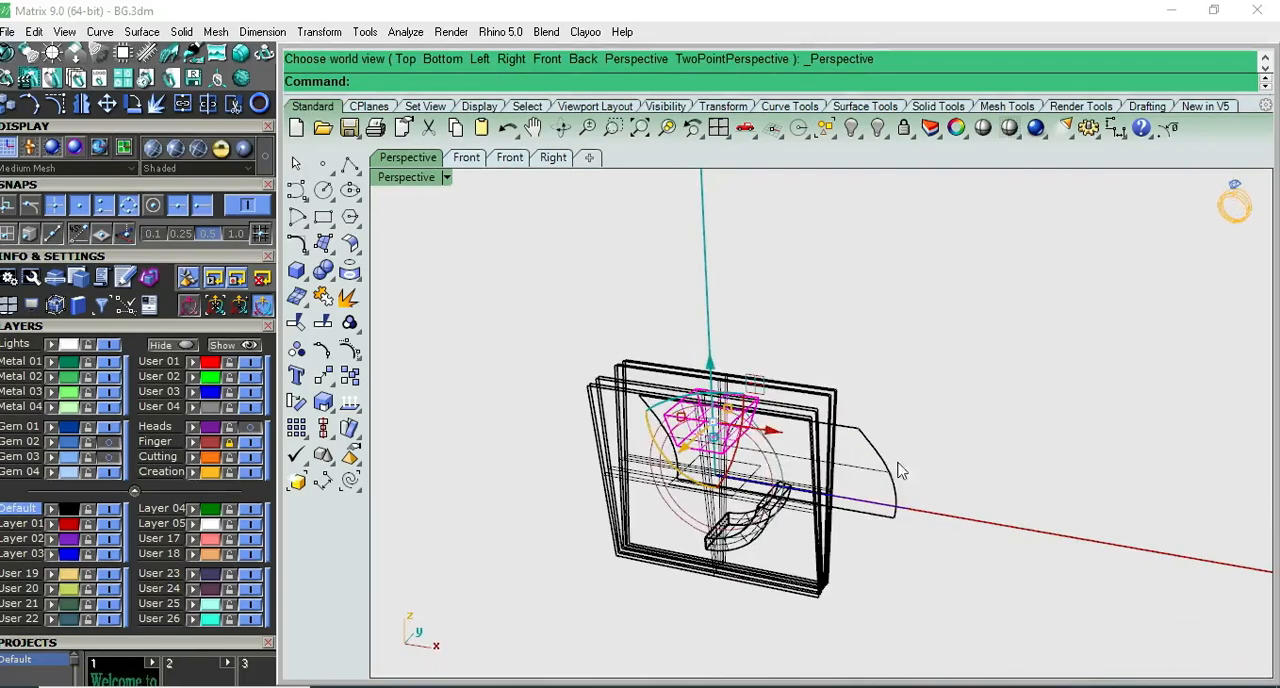
pyautogui.click(889, 465)
pyautogui.hotkey('ctrl', 'F2')
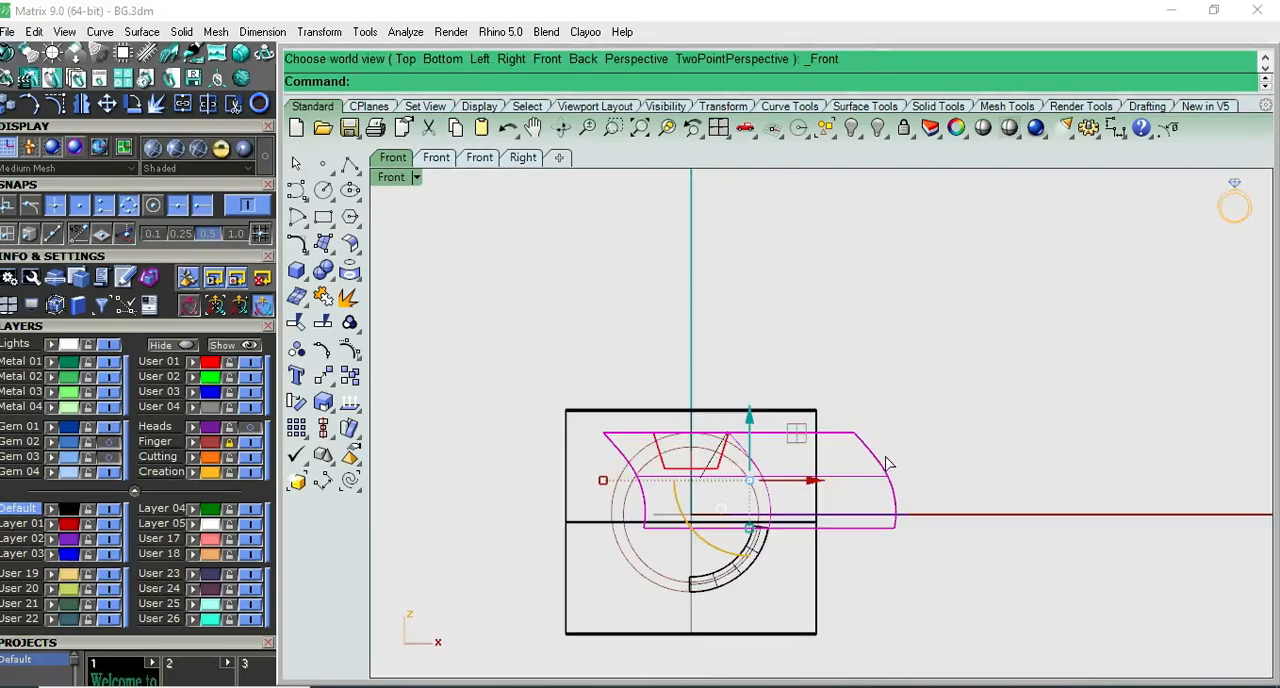
pyautogui.press('Escape')
pyautogui.scroll(5, 714, 462)
# - Make a slightly smaller copy of the trimmed top box by scaling it from origin 0 in Front view
pyautogui.click(720, 485)
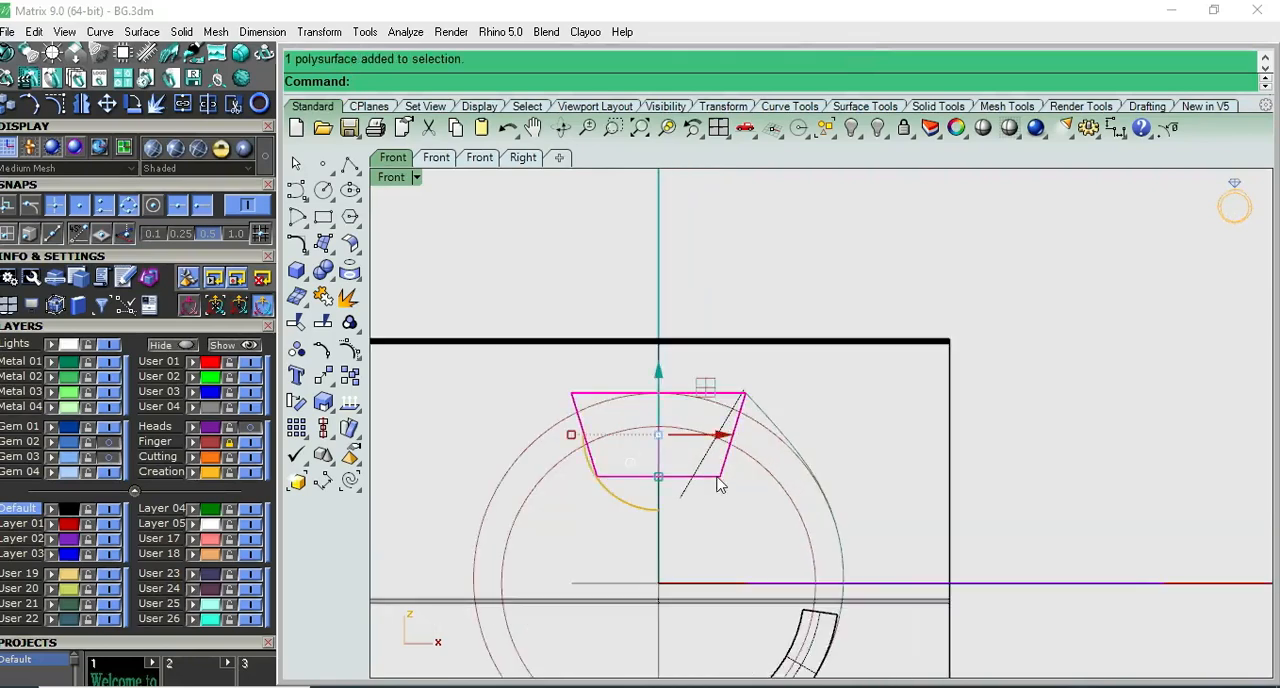
pyautogui.hotkey('ctrl', 'F3')
pyautogui.scroll(6, 1019, 457)
pyautogui.hotkey('ctrl', 'F2')
pyautogui.scroll(-8, 800, 474)
pyautogui.moveTo(804, 452); pyautogui.dragTo(923, 364, button='right')
pyautogui.click(323, 401)
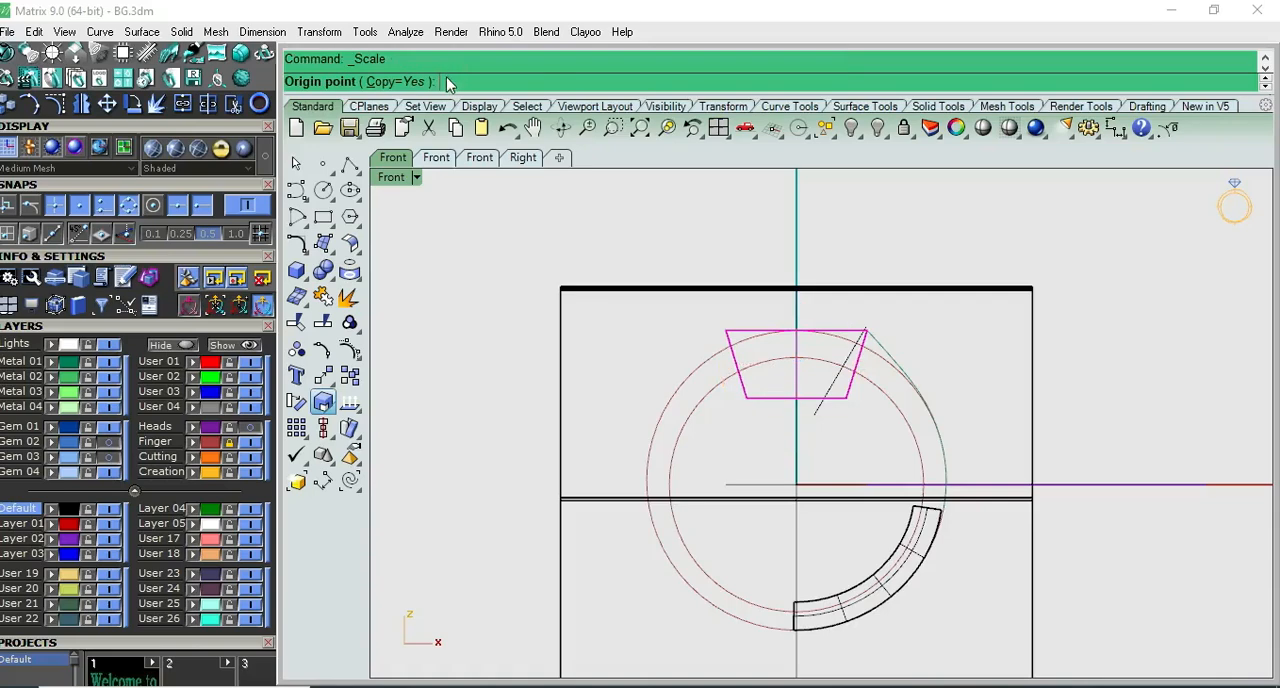
pyautogui.write('0')
pyautogui.press('Return')
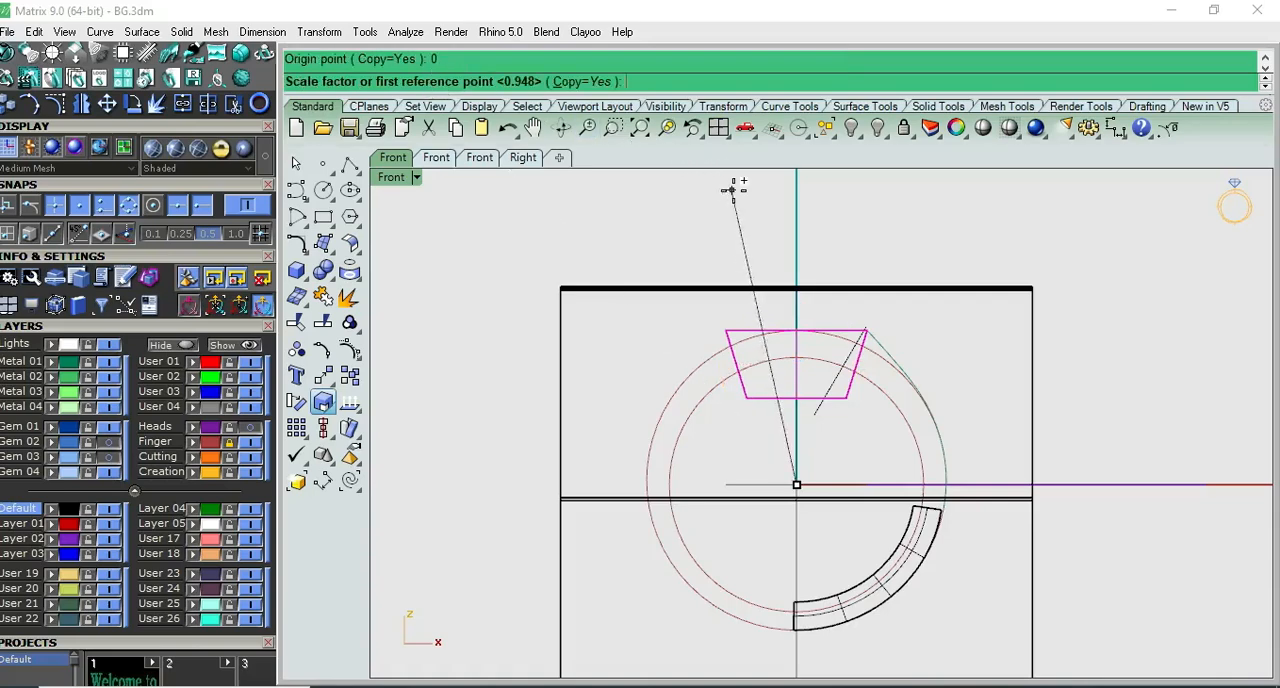
pyautogui.click(794, 195)
pyautogui.click(790, 214)
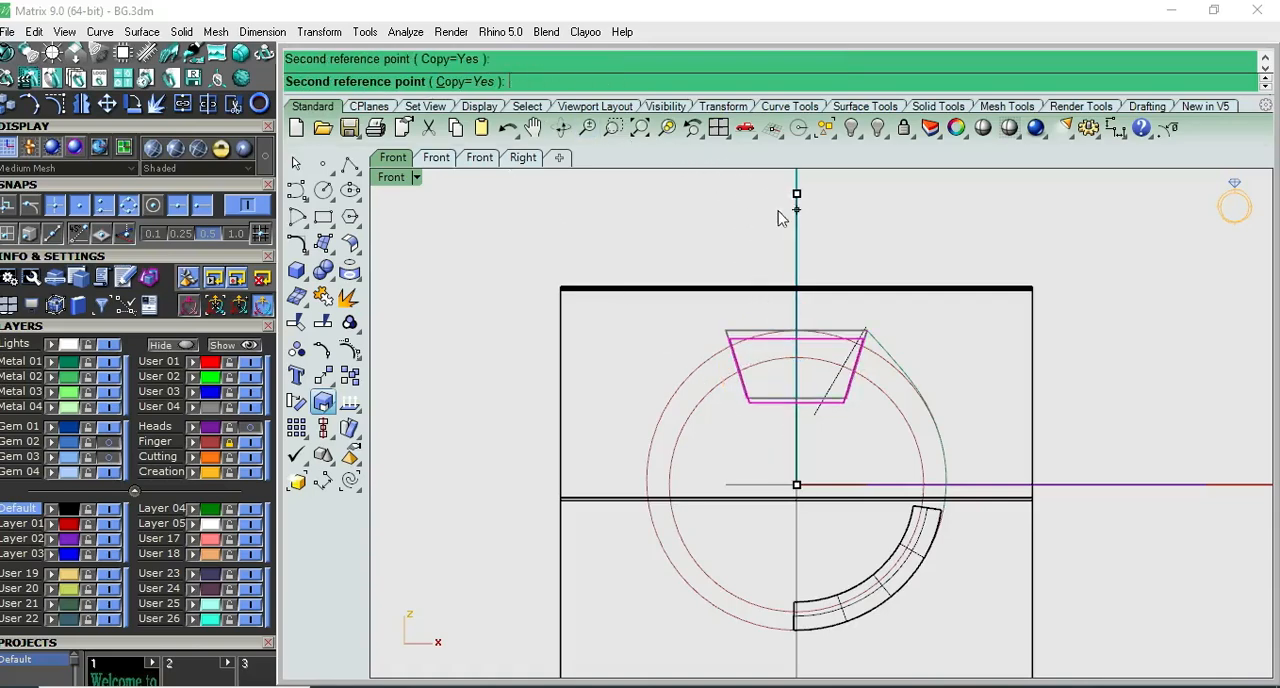
pyautogui.scroll(5, 830, 340)
pyautogui.click(814, 322)
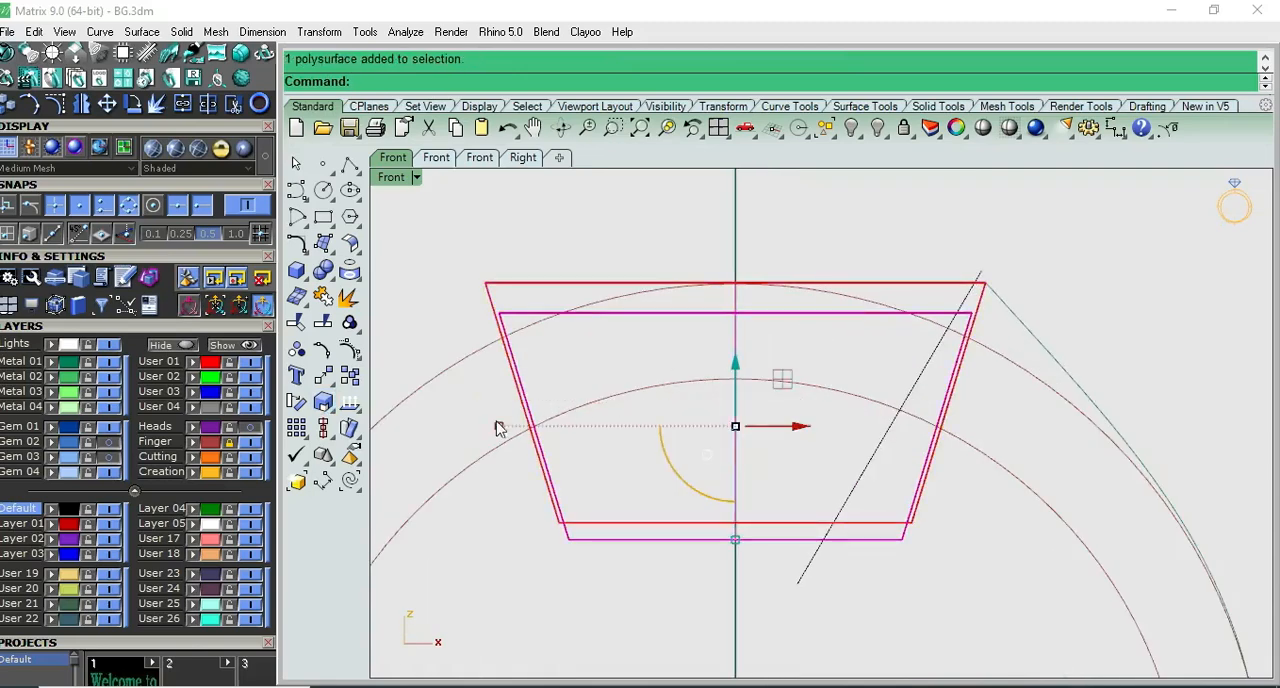
# - Widen the lower box copy slightly in Front view and narrow its width in Right view
pyautogui.moveTo(500, 430); pyautogui.dragTo(478, 427)
pyautogui.click(773, 420)
pyautogui.scroll(-5, 778, 421)
pyautogui.hotkey('ctrl', 'F3')
pyautogui.scroll(4, 957, 418)
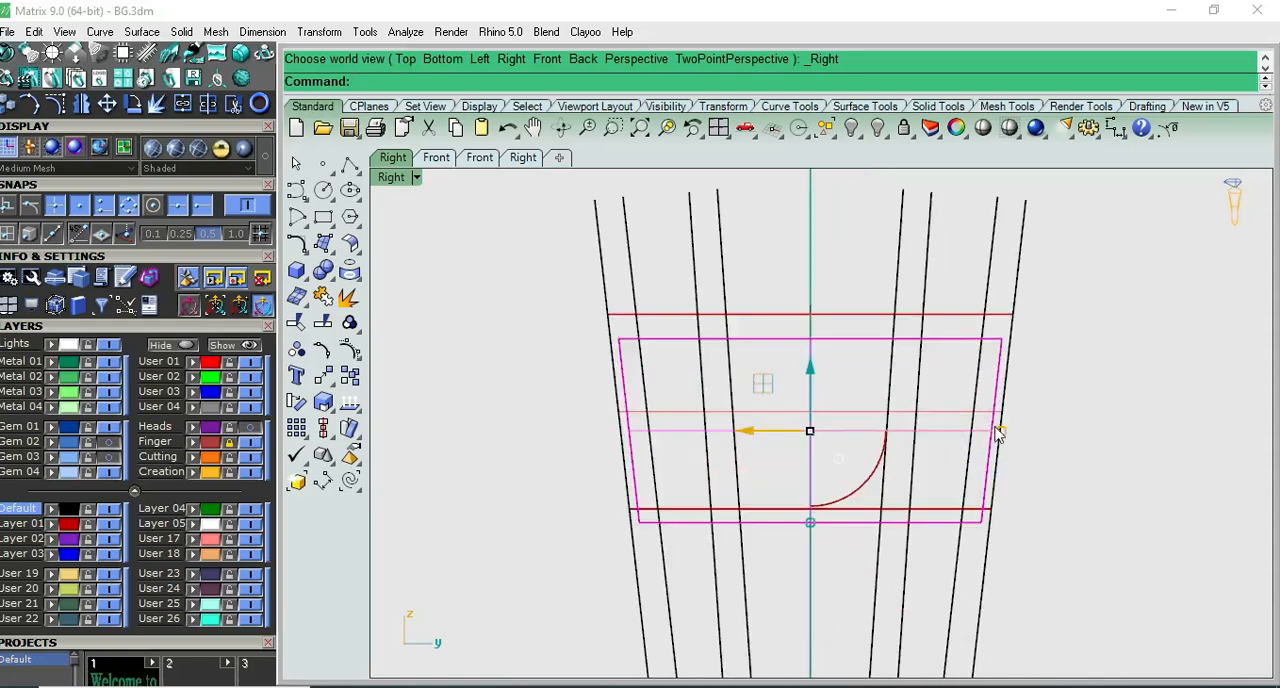
pyautogui.moveTo(1001, 432); pyautogui.dragTo(991, 431)
pyautogui.click(1041, 411)
# - Boolean split the scaled box copy with the second slanted surface in from the outside on each side of the ring
pyautogui.click(988, 375)
pyautogui.click(325, 272)
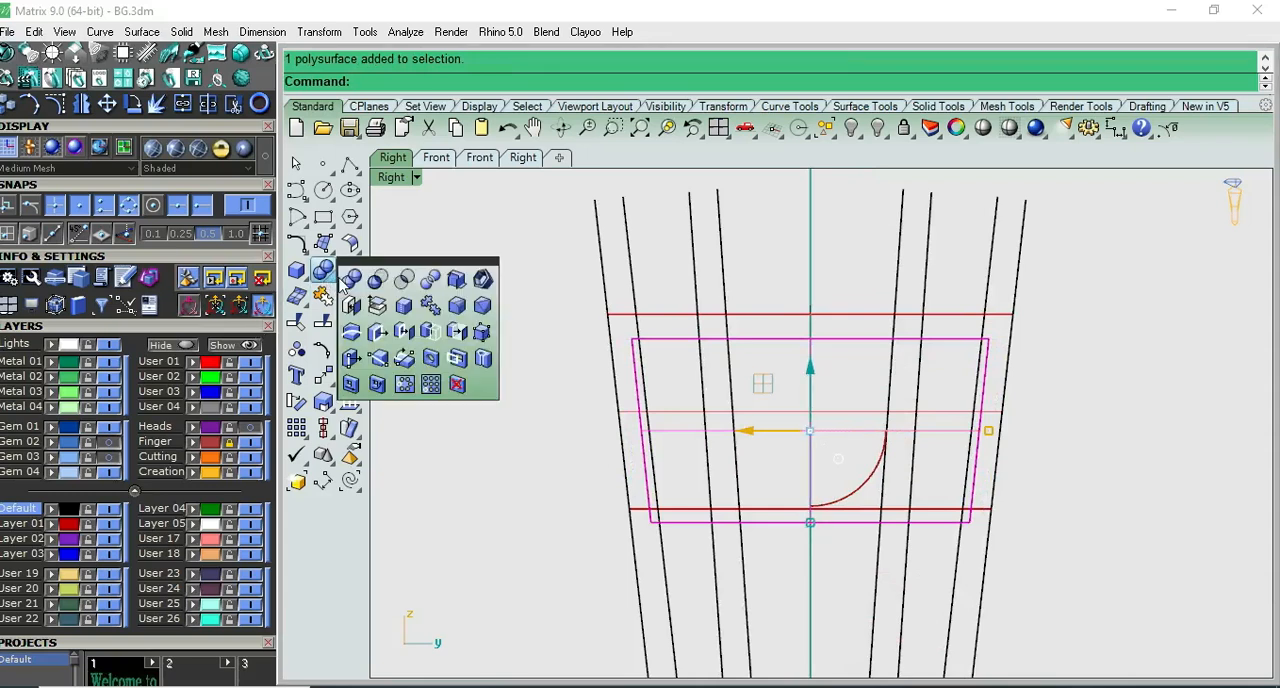
pyautogui.click(430, 278)
pyautogui.click(990, 281)
pyautogui.click(633, 287)
pyautogui.press('Return')
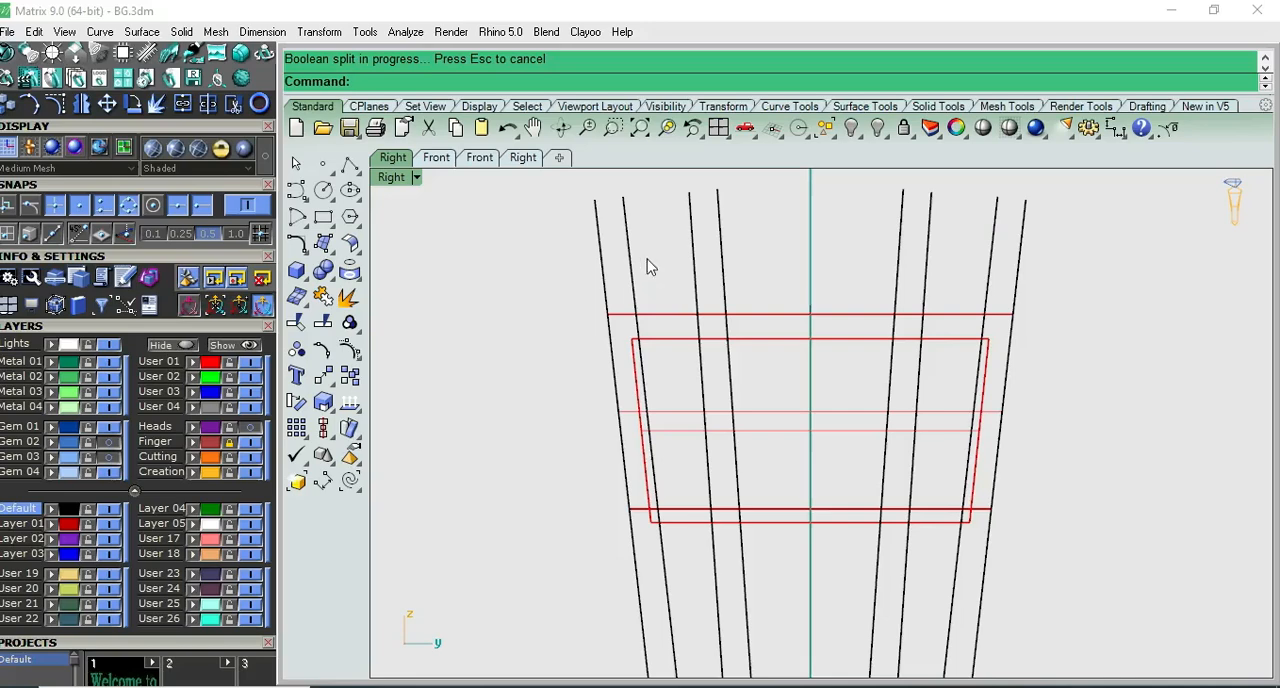
# - Delete the two pieces of the scaled box copy that lie outside its slanted cutting surfaces
pyautogui.click(638, 363)
pyautogui.press('Delete')
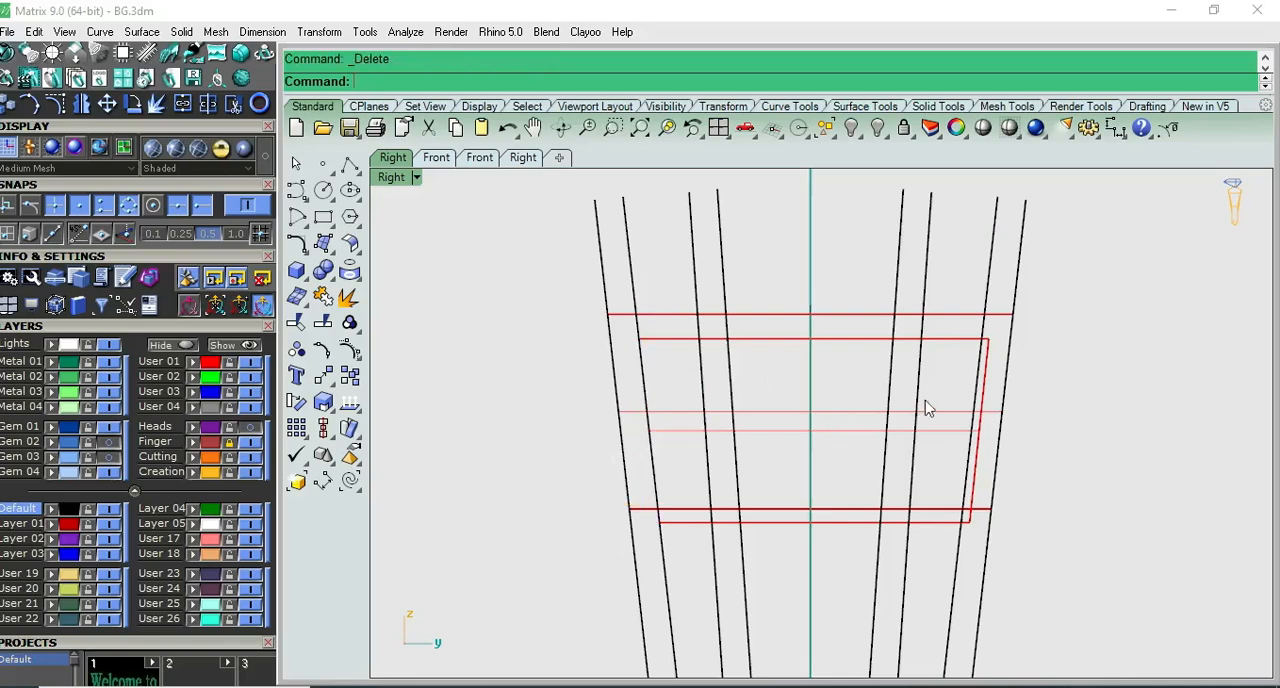
pyautogui.click(986, 393)
pyautogui.press('Delete')
# - Turn on the Heads layer in Front view to show the scalloped shoulder solids
pyautogui.scroll(-8, 853, 427)
pyautogui.moveTo(935, 423); pyautogui.dragTo(830, 387, button='right')
pyautogui.press('F2')
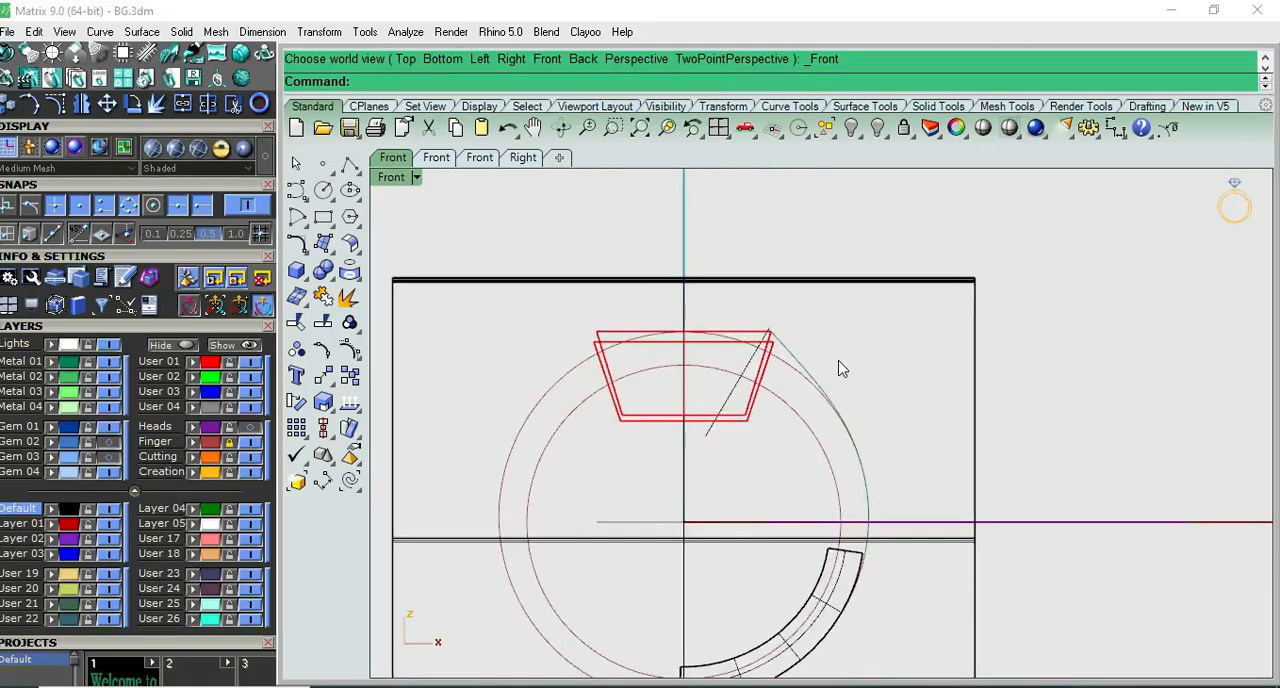
pyautogui.click(255, 431)
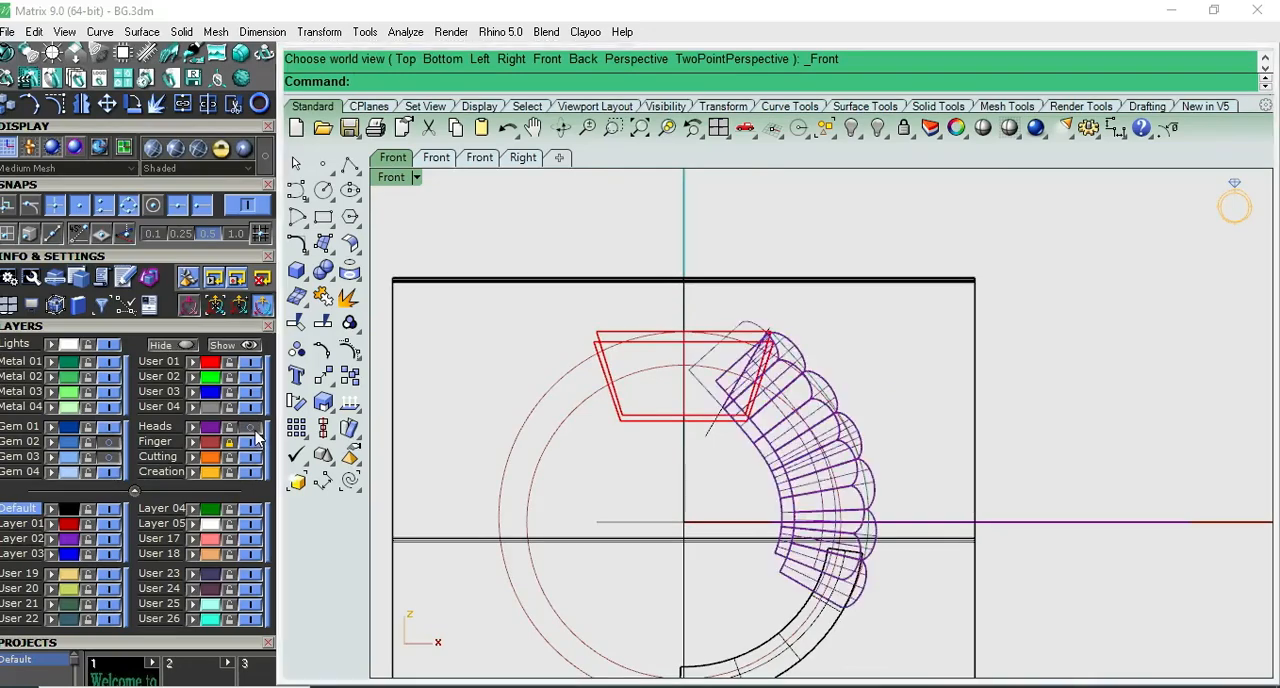
pyautogui.moveTo(852, 383); pyautogui.dragTo(766, 385, button='right')
# - Boolean split the wider scalloped shoulder group with the outermost slanted surfaces on both sides of the ring
pyautogui.press('F3')
pyautogui.scroll(6, 869, 458)
pyautogui.click(893, 460)
pyautogui.scroll(-3, 903, 450)
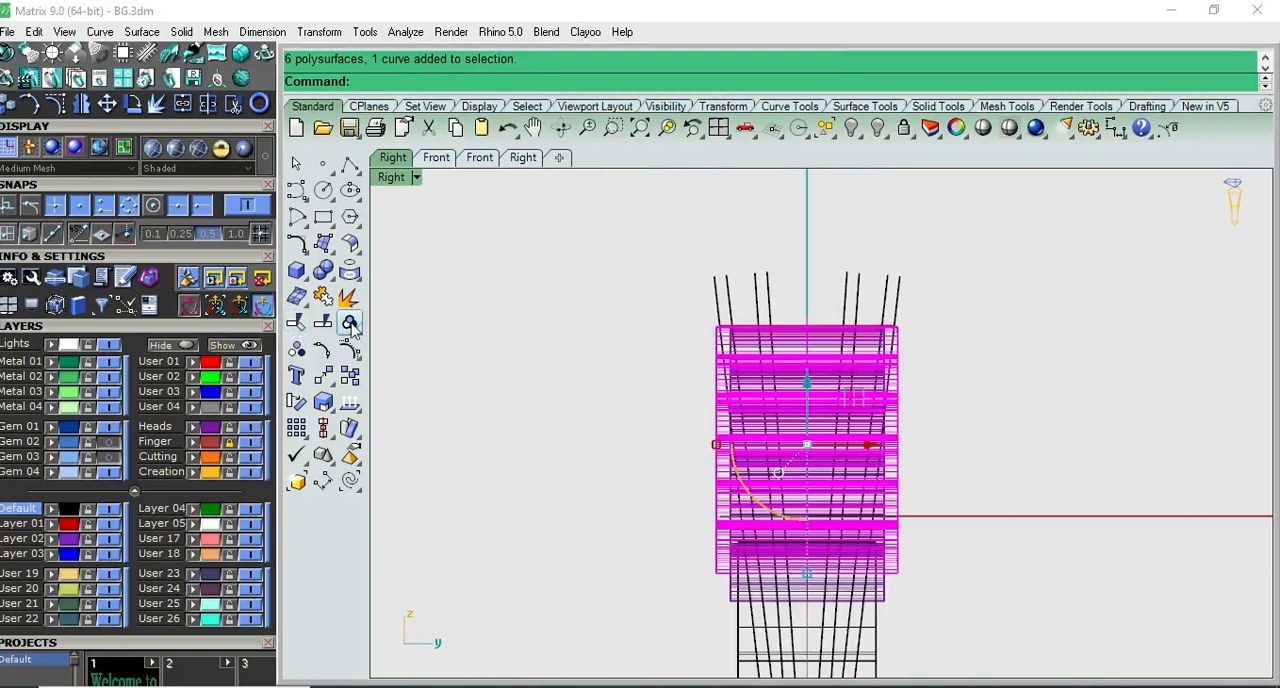
pyautogui.click(333, 279)
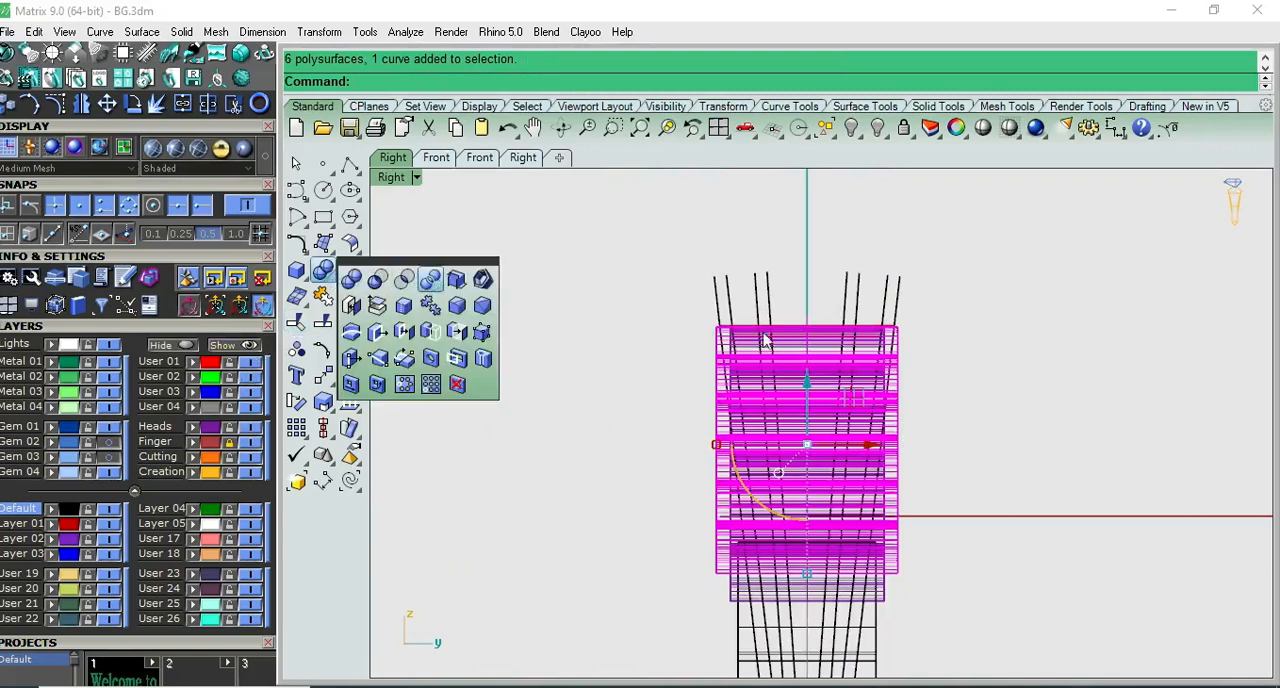
pyautogui.click(440, 284)
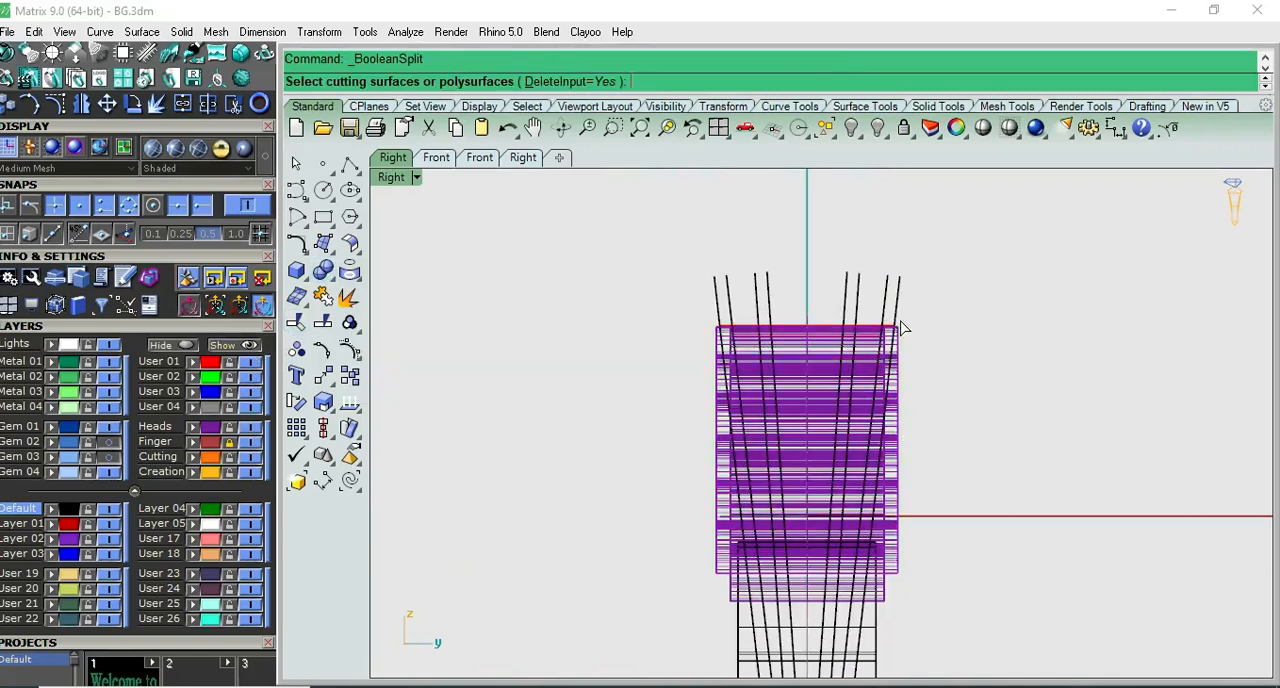
pyautogui.click(722, 305)
pyautogui.press('F8')
pyautogui.moveTo(855, 362); pyautogui.dragTo(807, 386, button='right')
pyautogui.rightClick(807, 386)
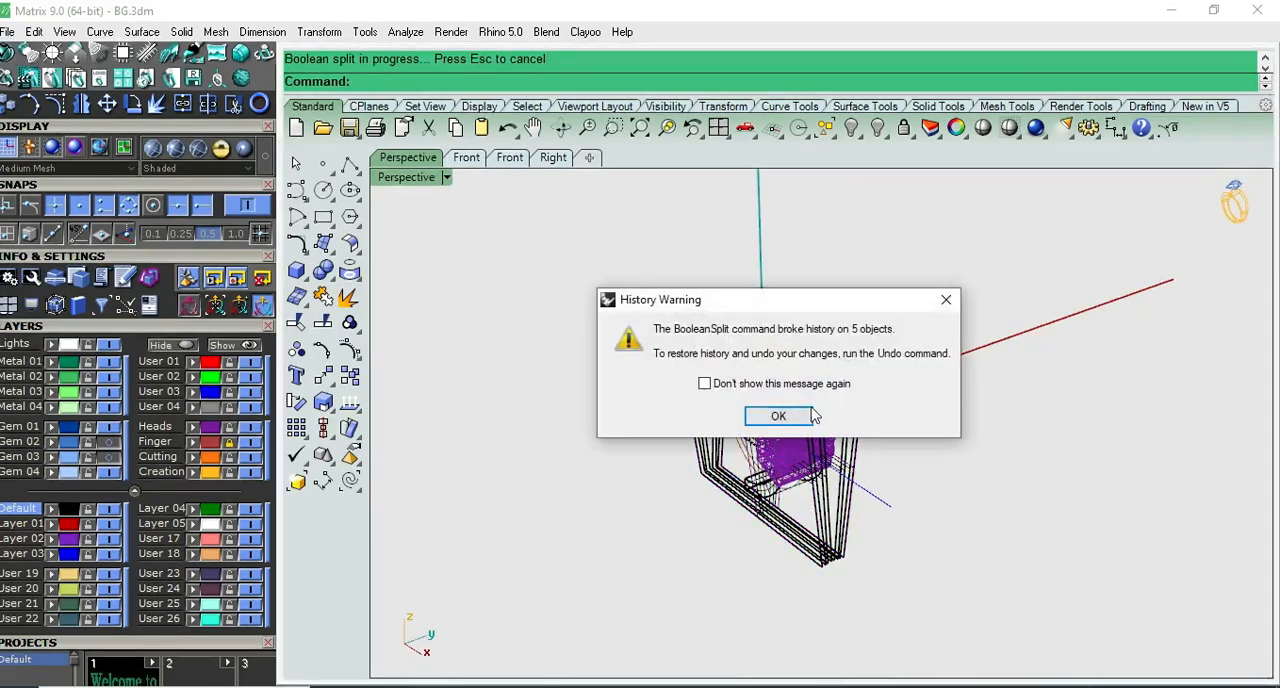
pyautogui.press('Return')
# - Move the split scalloped shoulder group 20 units along Y in Right view, clear of the ring
pyautogui.press('F7')
pyautogui.click(853, 439)
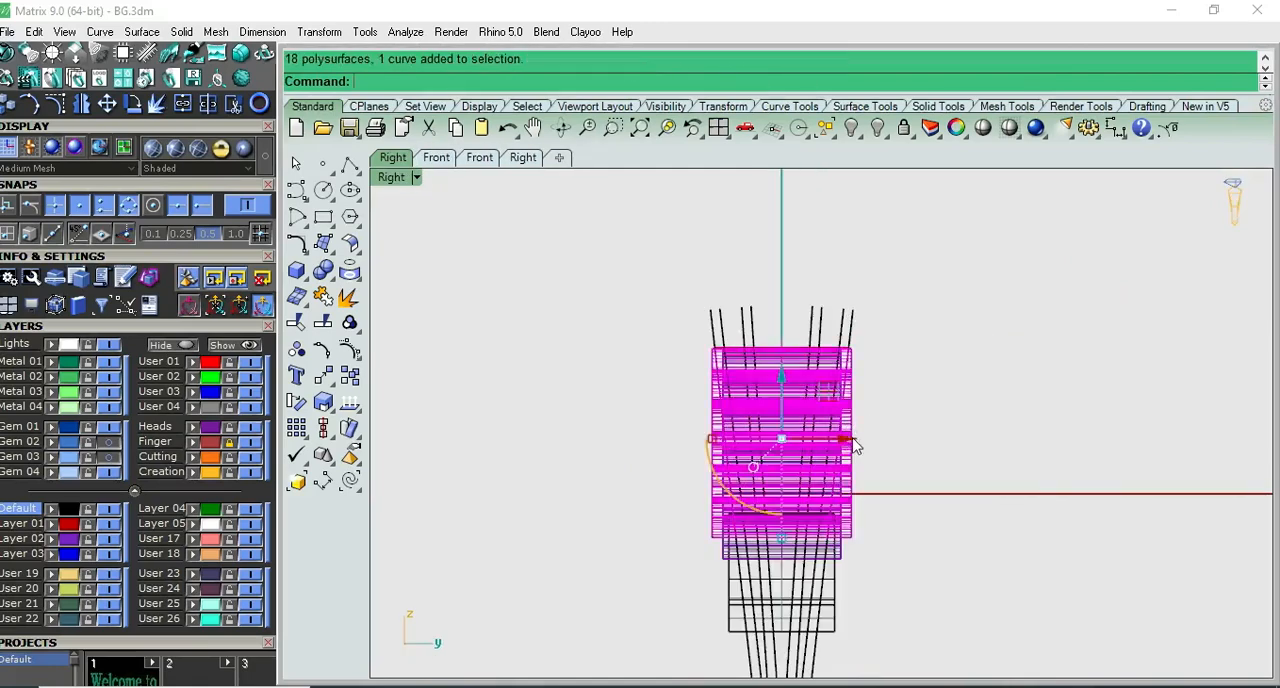
pyautogui.click(846, 441)
pyautogui.write('20')
pyautogui.press('Return')
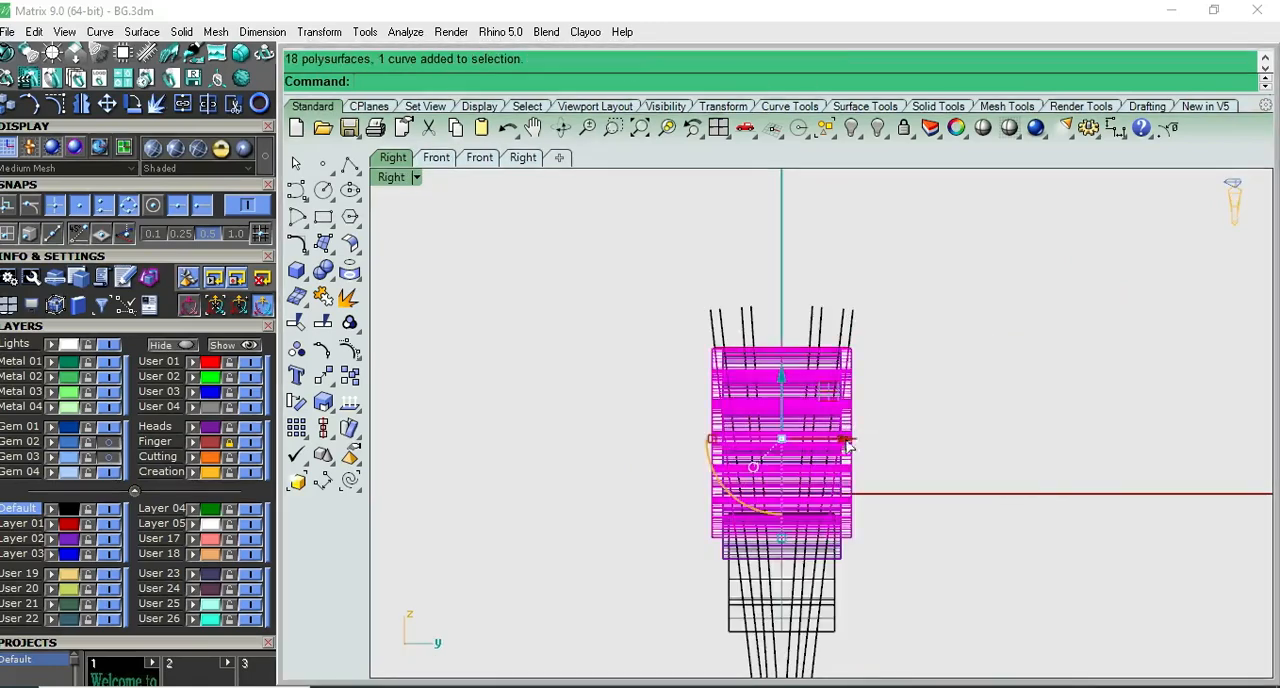
pyautogui.press('Escape')
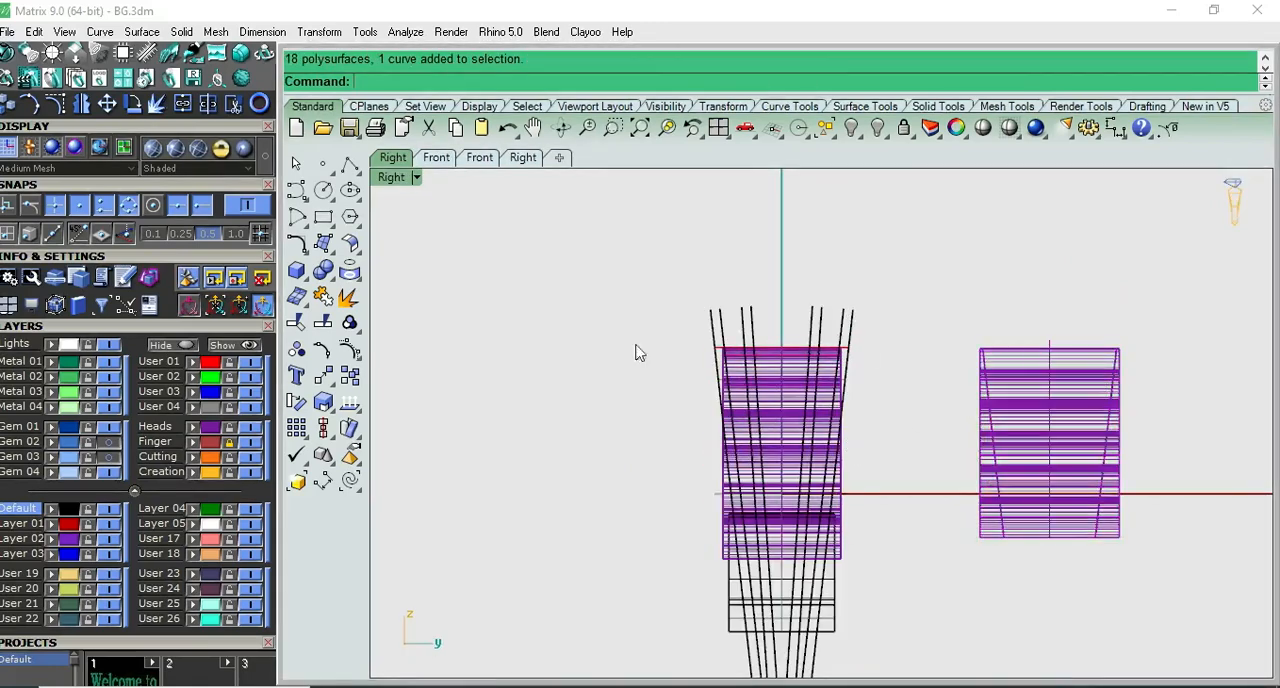
# - Remove the outer pieces on the +Y side of the moved scalloped shoulder from its group and delete them
pyautogui.click(349, 323)
pyautogui.click(486, 333)
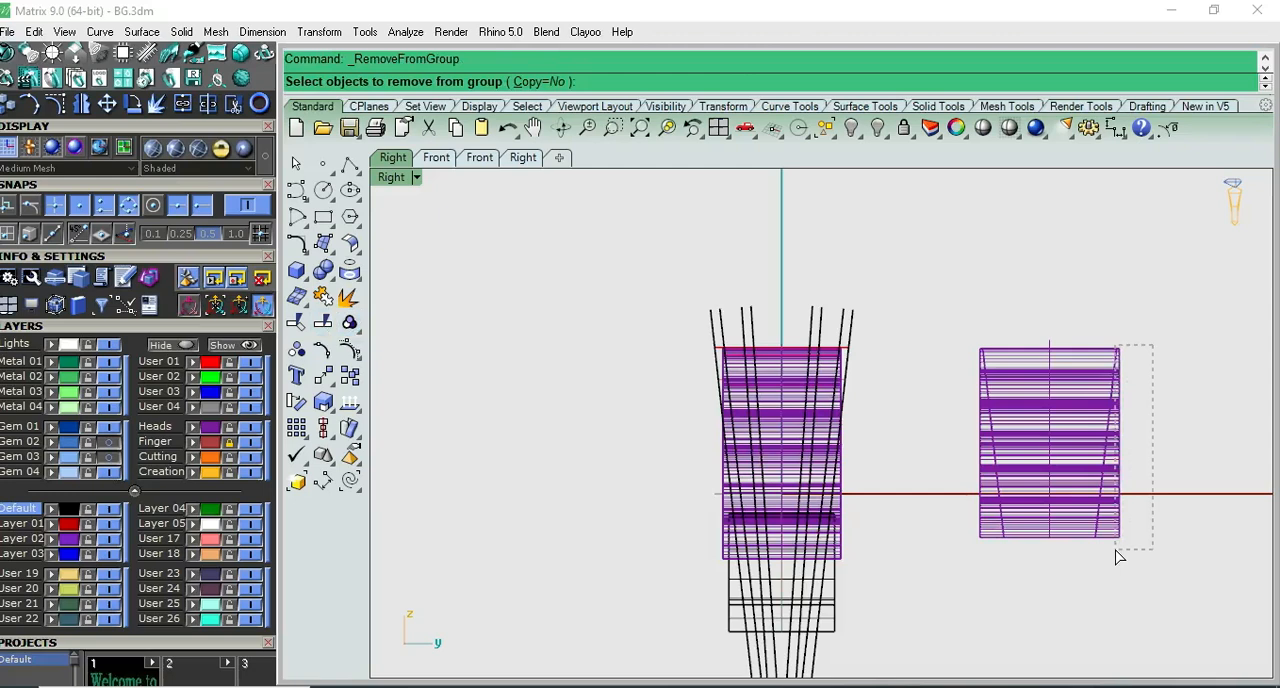
pyautogui.moveTo(1118, 556); pyautogui.dragTo(1110, 553)
pyautogui.press('Return')
pyautogui.press('Delete')
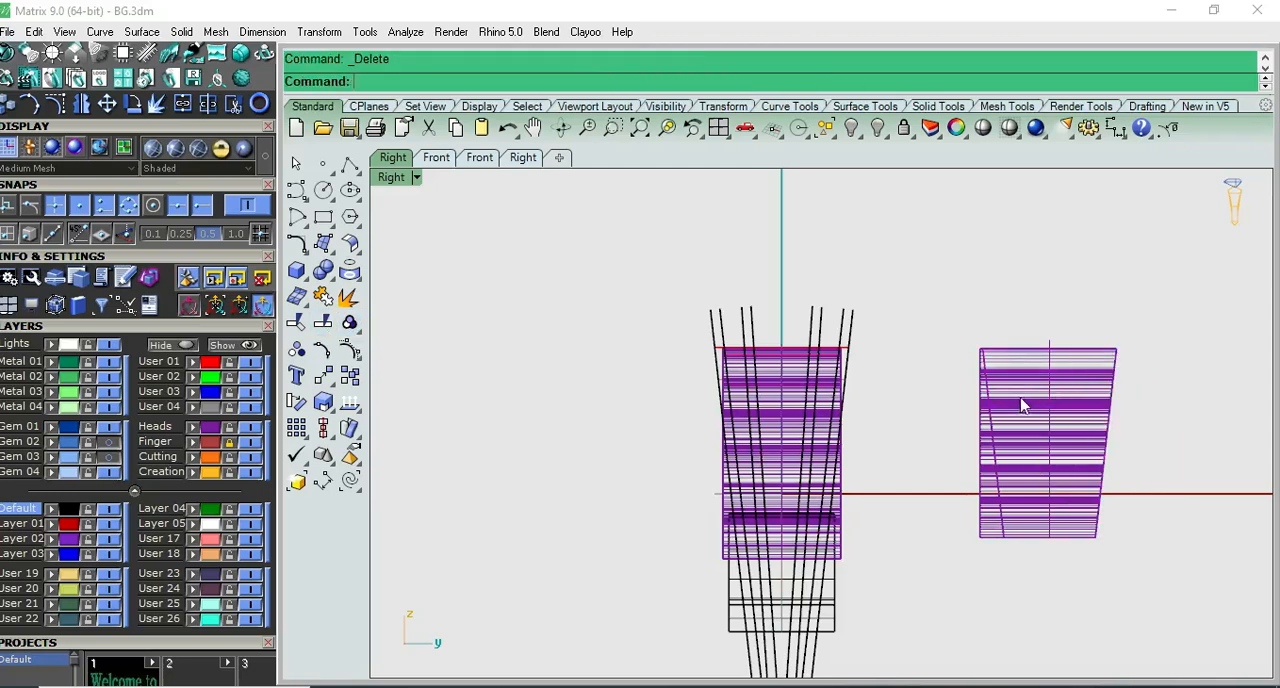
# - Ungroup and delete the outer pieces on the moved scalloped shoulder's side facing the ring
pyautogui.press('Return')
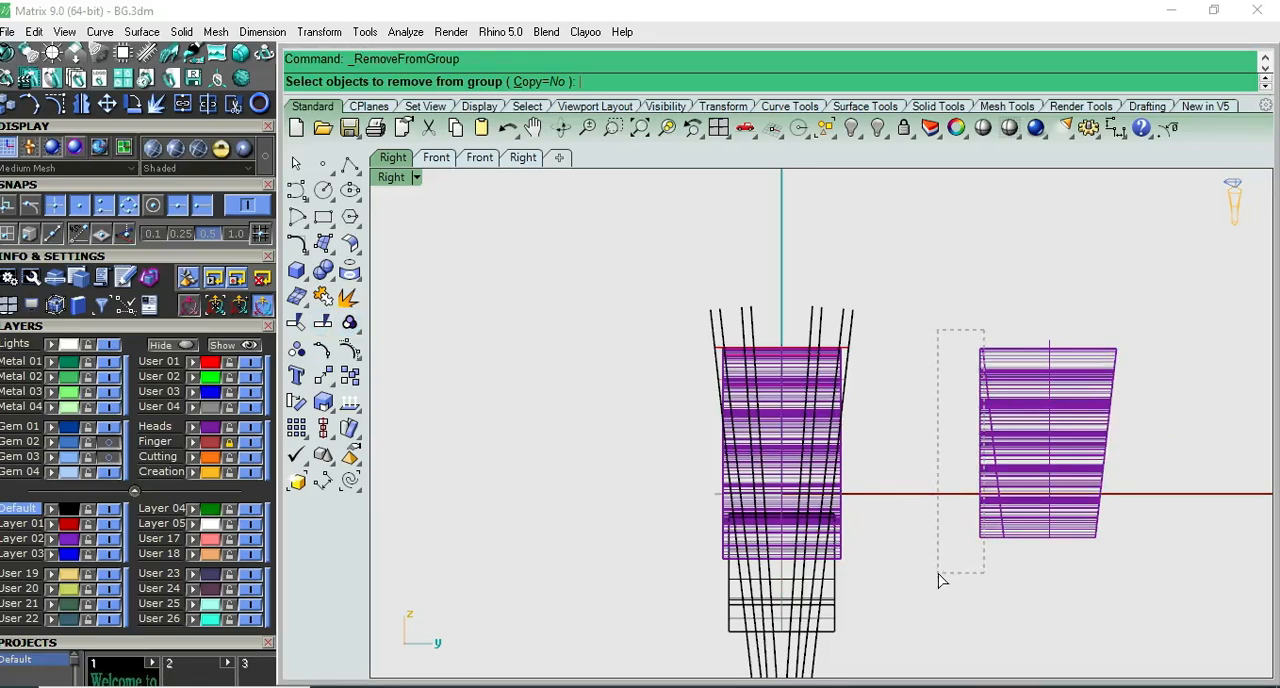
pyautogui.moveTo(938, 580); pyautogui.dragTo(939, 579)
pyautogui.click(1000, 358)
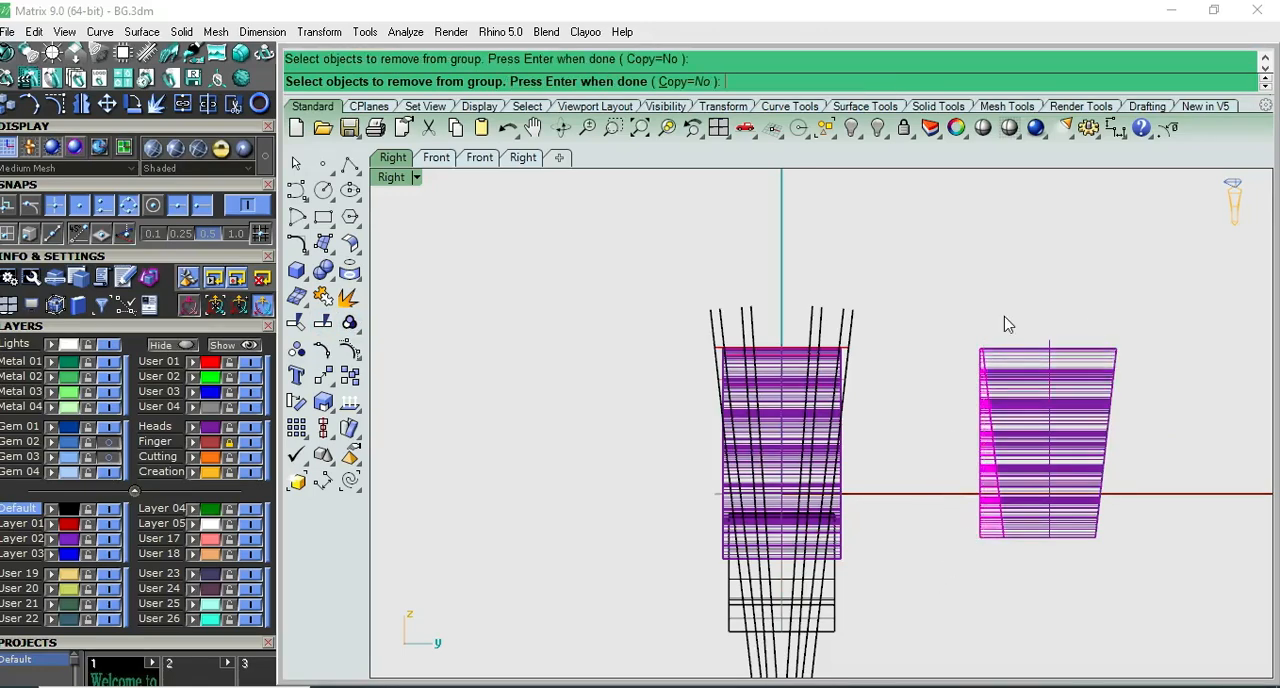
pyautogui.press('Return')
pyautogui.press('Delete')
# - Examine the trimmed scalloped group and the remaining shoulder group in Perspective and Right views
pyautogui.click(1028, 408)
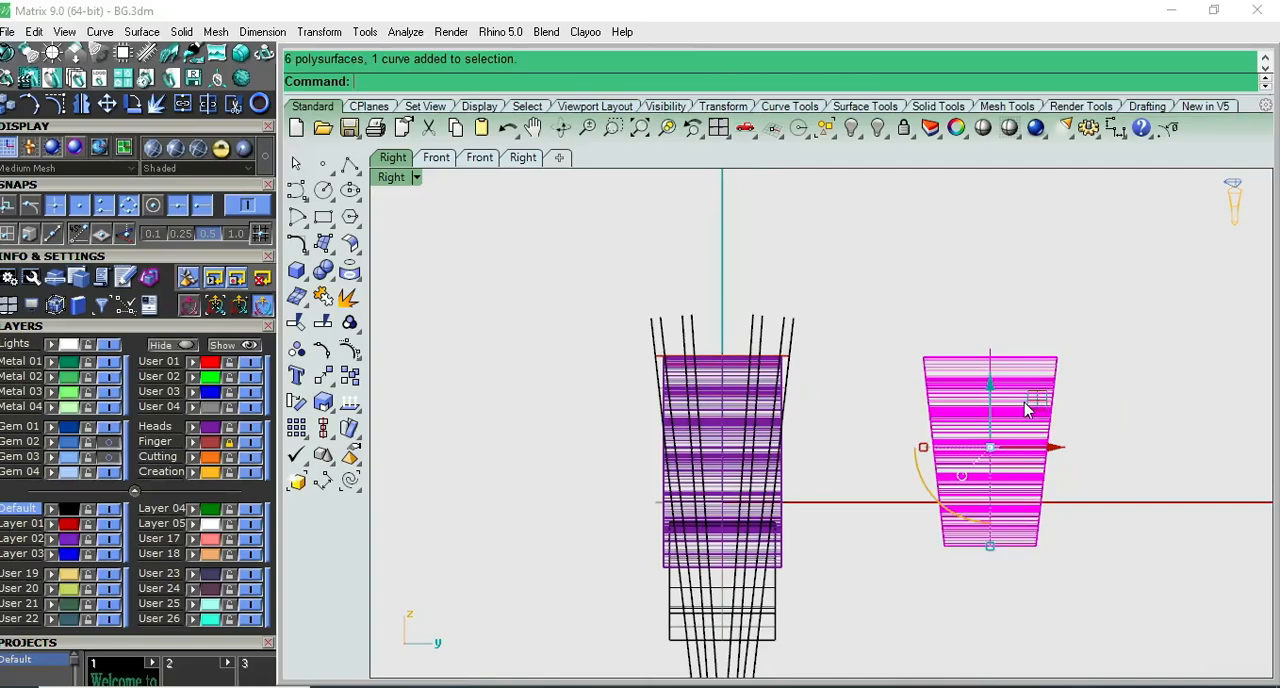
pyautogui.click(956, 326)
pyautogui.press('F4')
pyautogui.moveTo(988, 429); pyautogui.dragTo(851, 408, button='right')
pyautogui.press('F3')
pyautogui.scroll(11, 793, 425)
pyautogui.moveTo(785, 325); pyautogui.dragTo(797, 275, button='right')
pyautogui.click(800, 273)
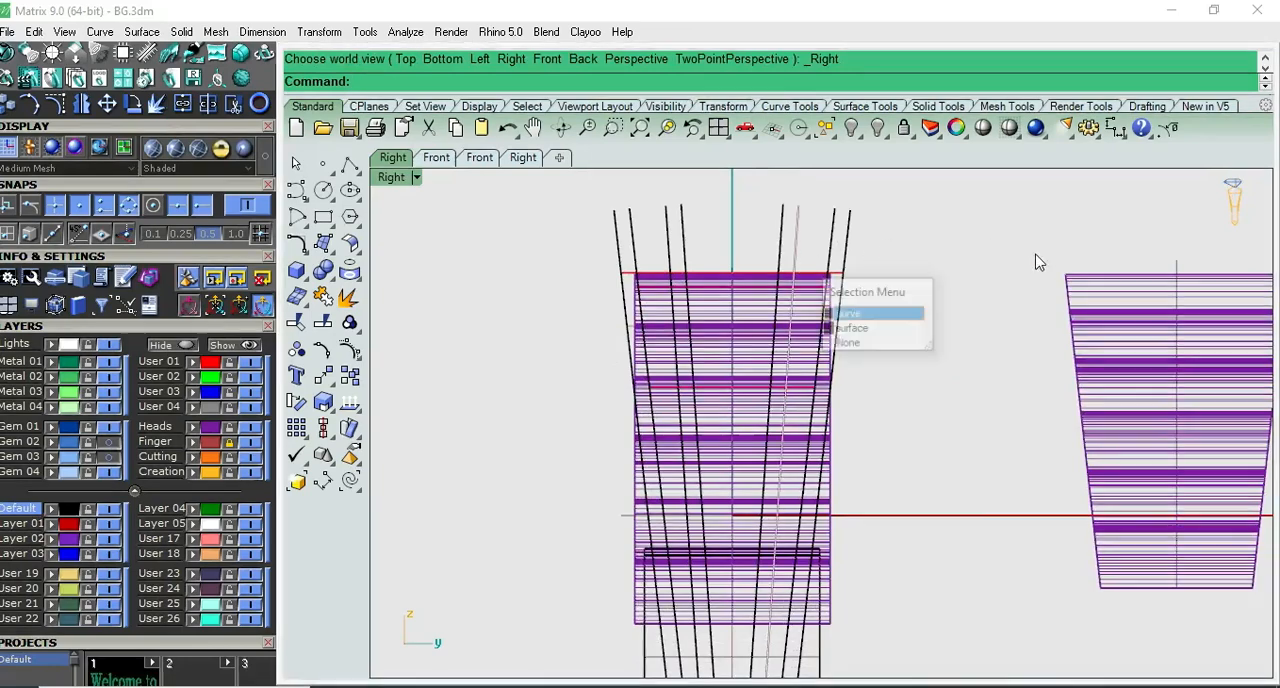
pyautogui.click(980, 261)
pyautogui.click(828, 331)
pyautogui.press('F4')
pyautogui.moveTo(835, 338); pyautogui.dragTo(778, 334, button='right')
pyautogui.scroll(5, 772, 338)
pyautogui.click(322, 302)
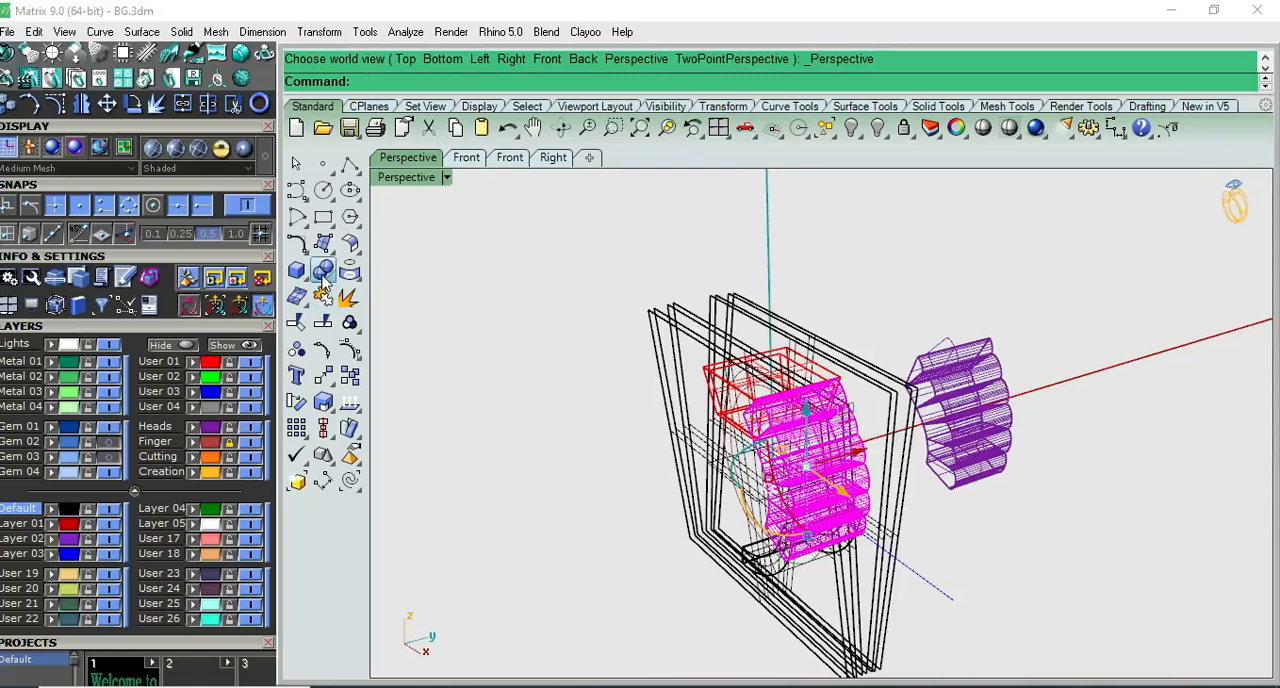
pyautogui.click(527, 256)
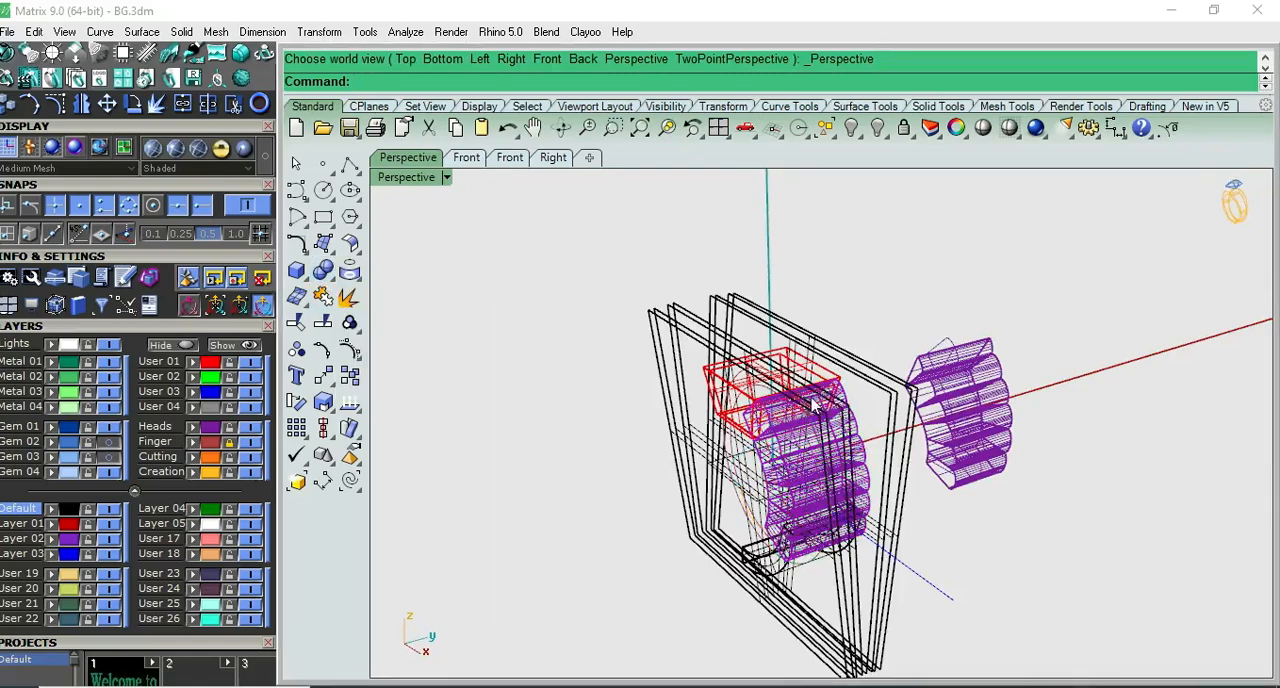
# - Start a Boolean operation on the untrimmed scalloped shoulder group beside the tapered top box
pyautogui.scroll(4, 807, 398)
pyautogui.click(807, 398)
pyautogui.moveTo(194, 194); pyautogui.dragTo(199, 347)
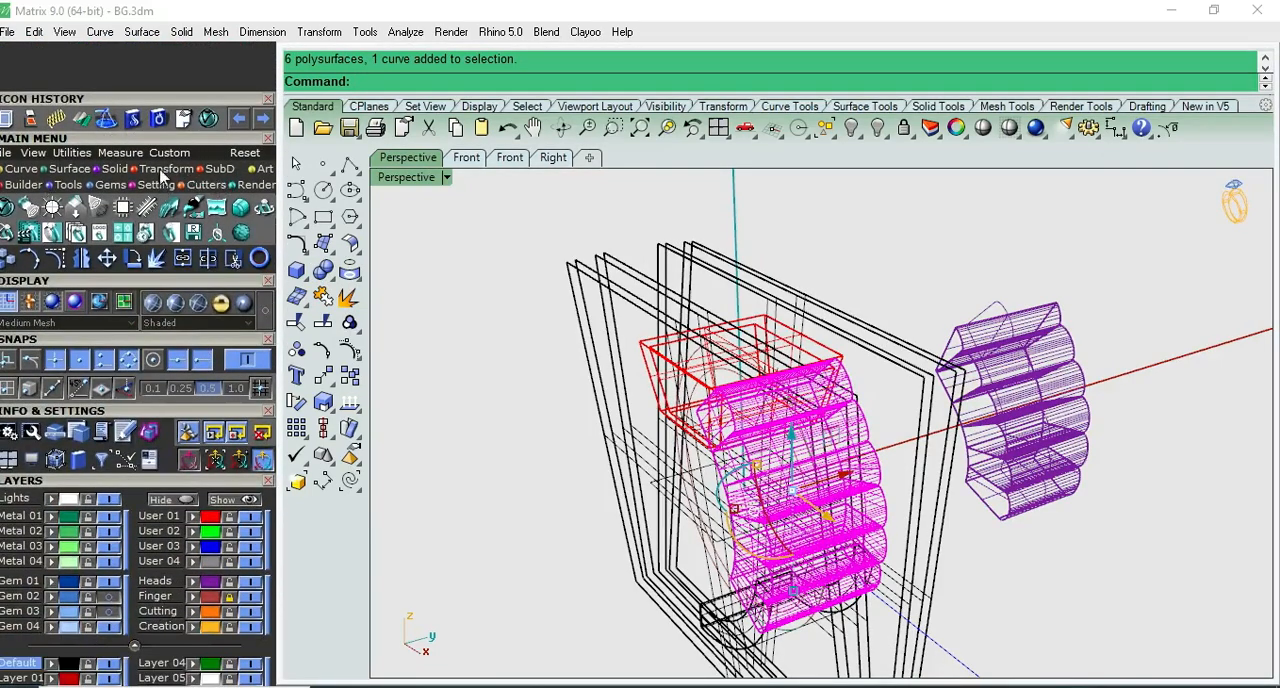
pyautogui.click(120, 172)
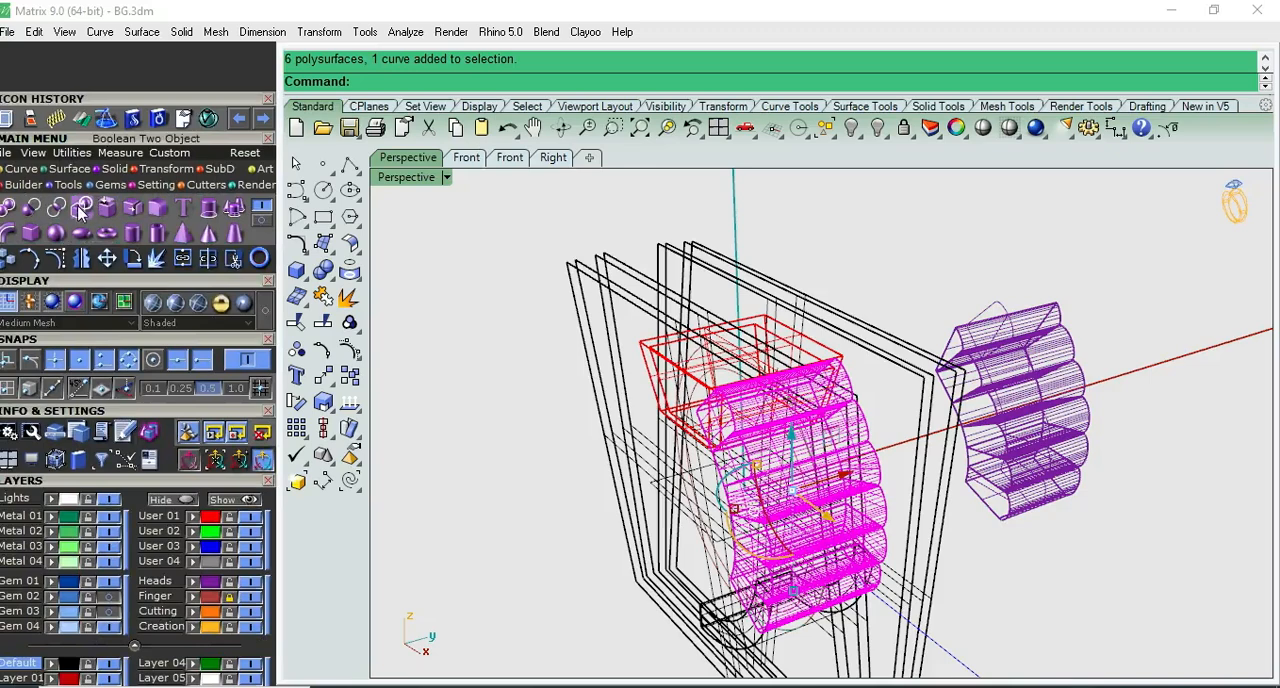
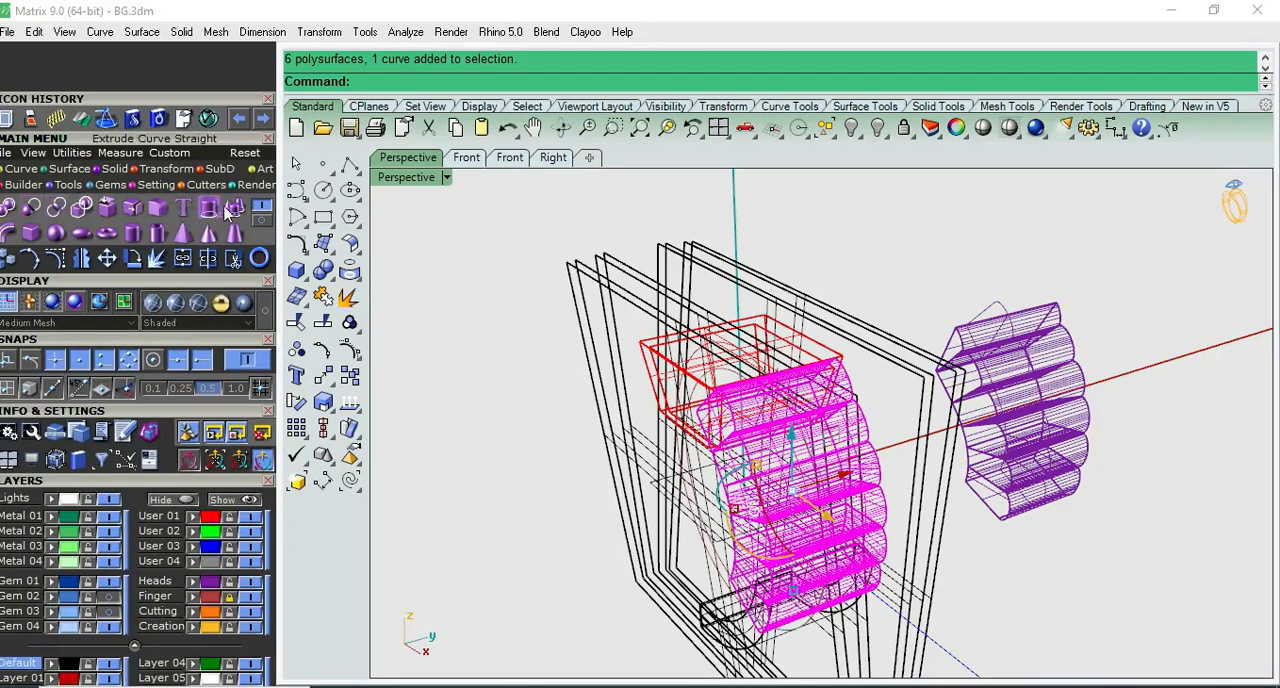
pyautogui.click(261, 221)
pyautogui.click(262, 211)
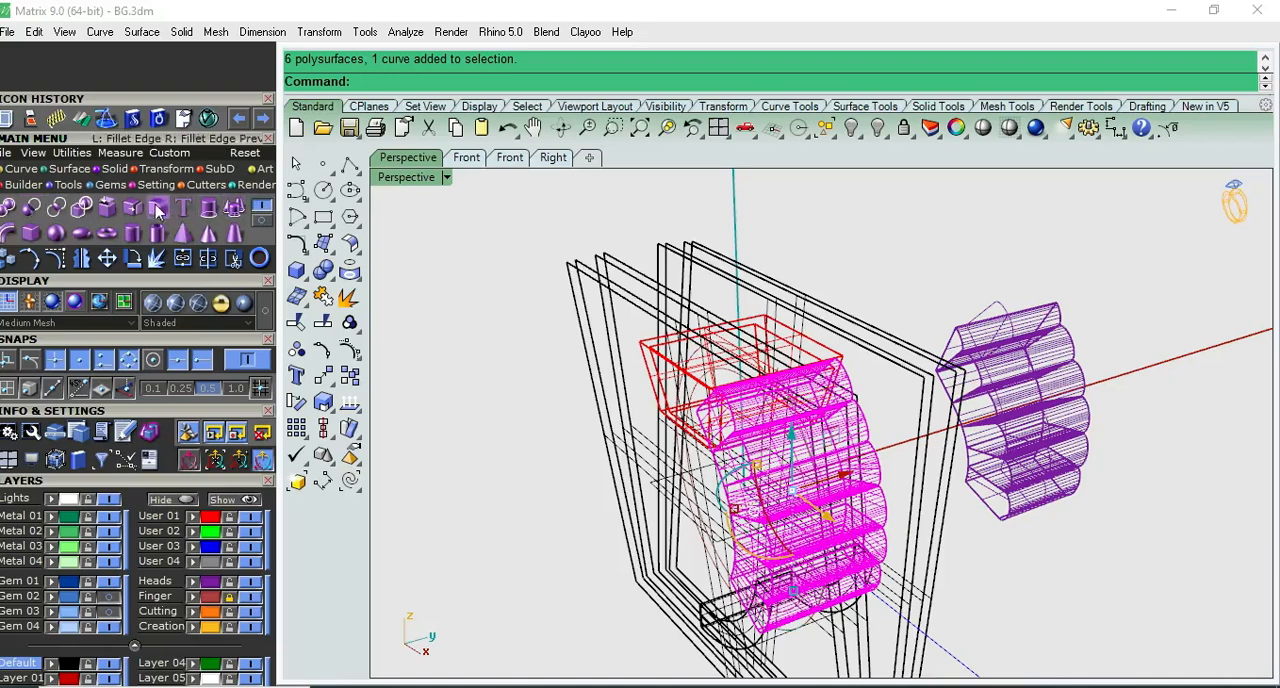
pyautogui.click(125, 185)
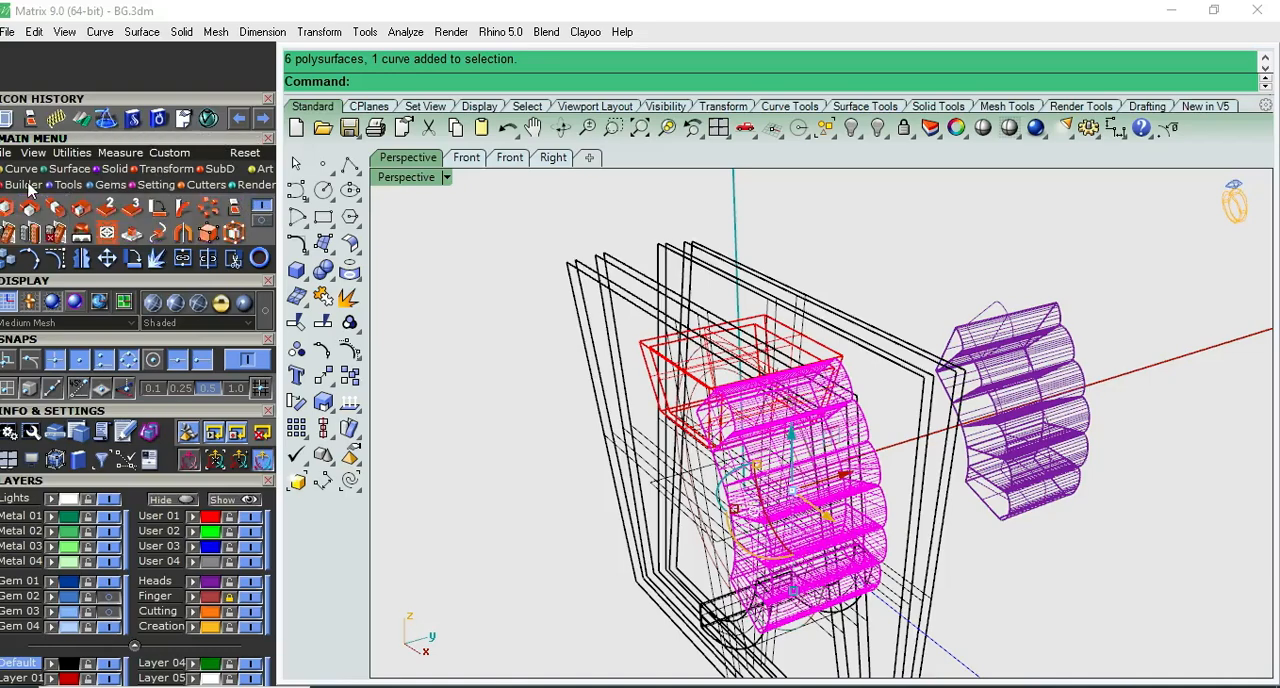
pyautogui.click(116, 170)
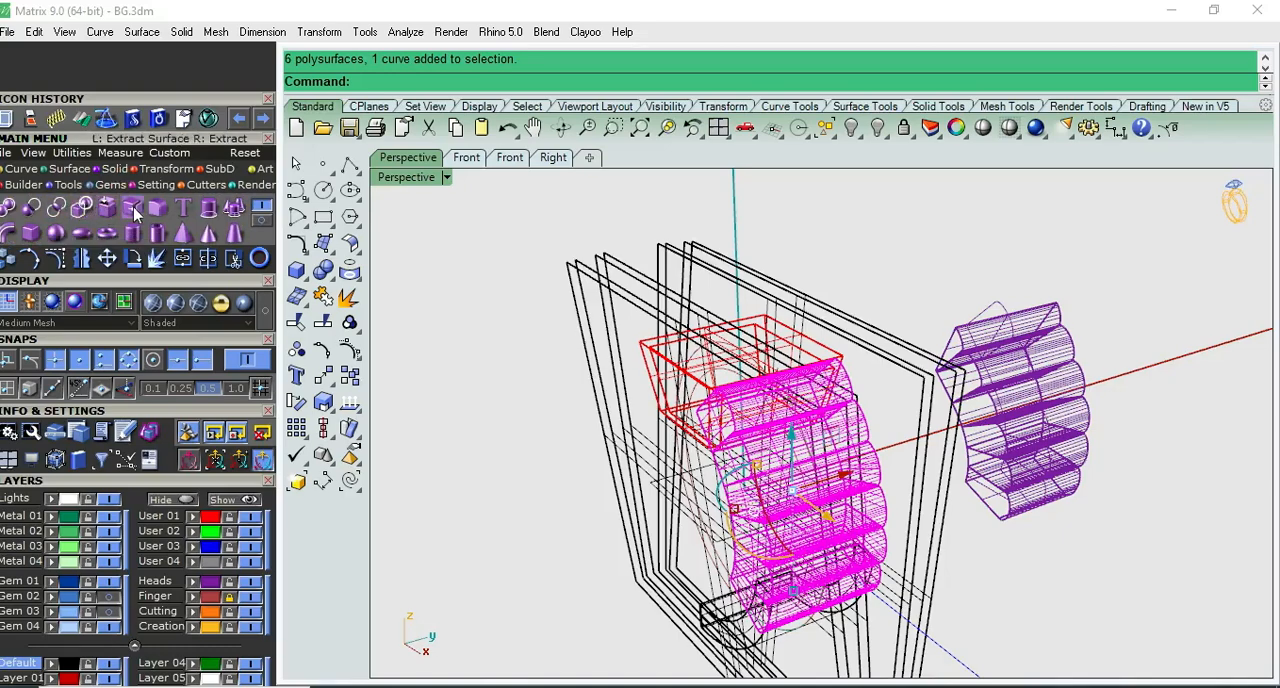
# - Boolean-split the untrimmed scalloped shoulder group with one inner slanted surface on each side of the ring's centre line
pyautogui.moveTo(566, 312); pyautogui.dragTo(484, 266, button='right')
pyautogui.hotkey('ctrl', 'F3')
pyautogui.scroll(4, 578, 316)
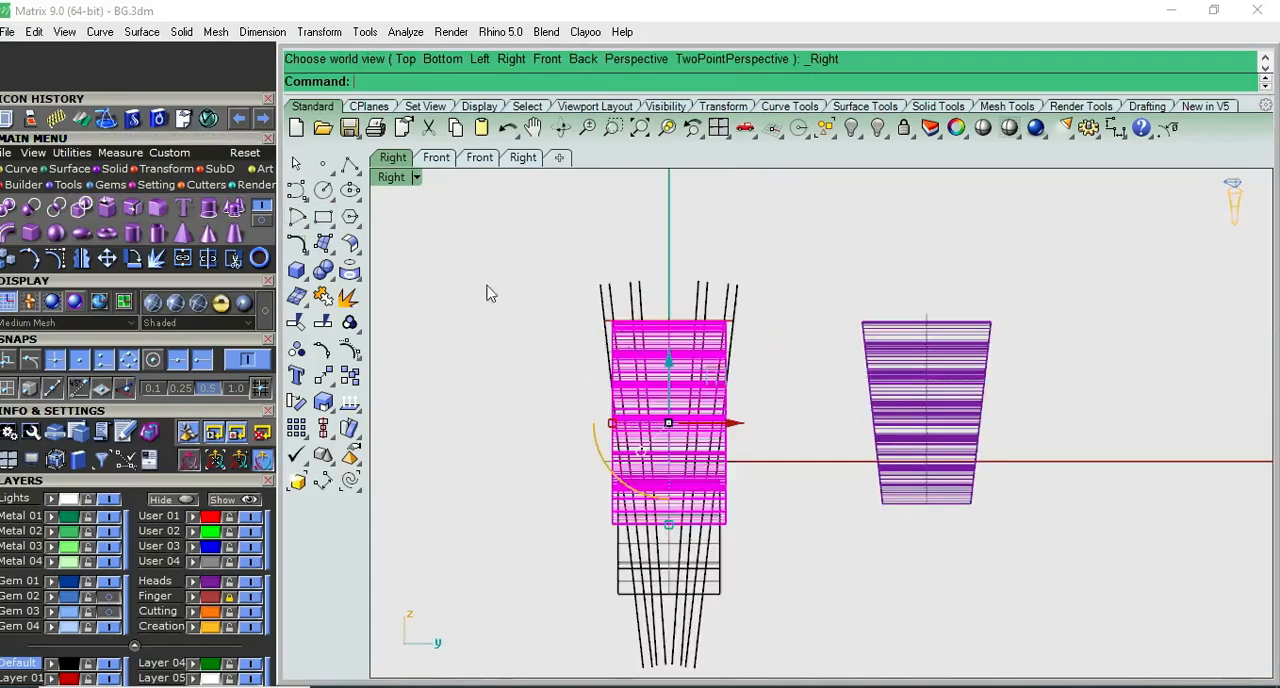
pyautogui.click(323, 270)
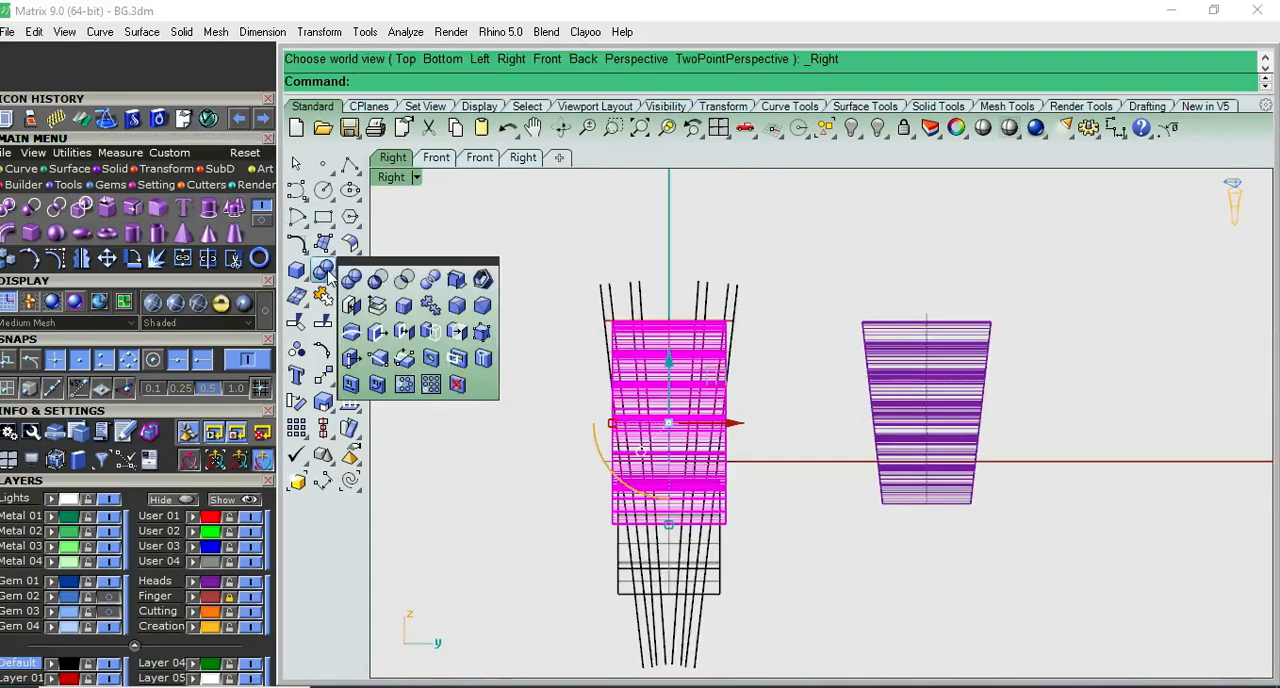
pyautogui.click(432, 305)
pyautogui.scroll(3, 740, 350)
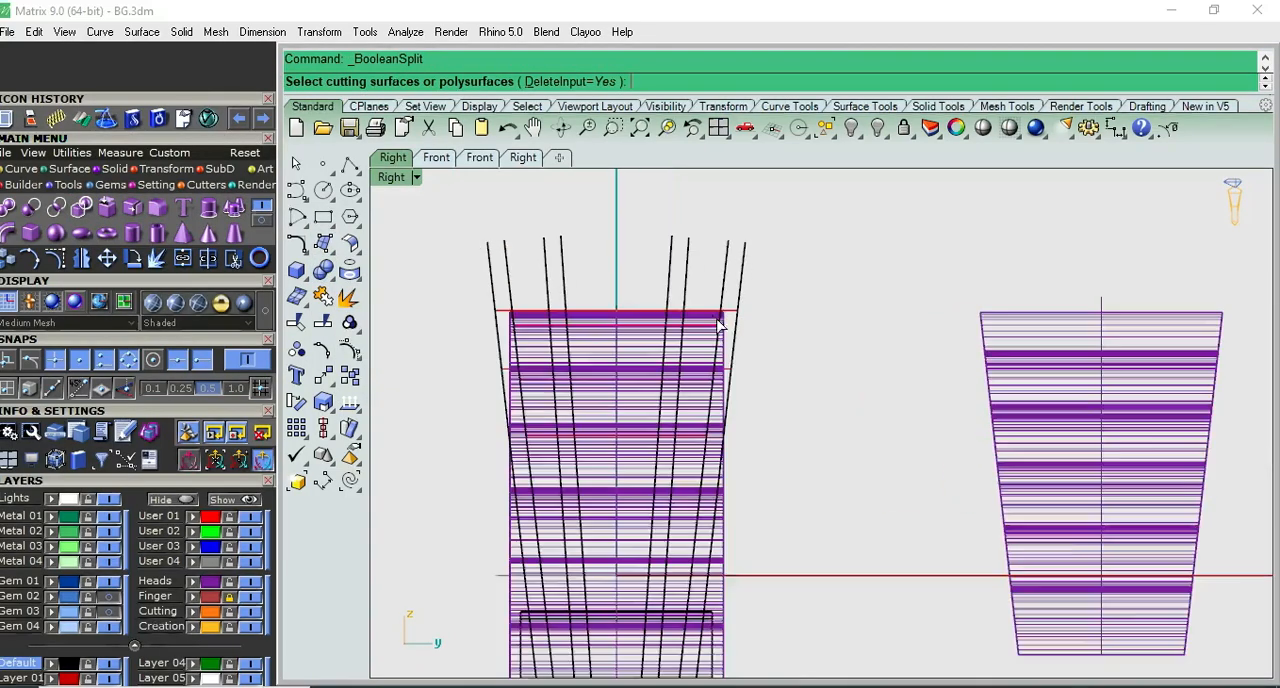
pyautogui.click(687, 298)
pyautogui.click(548, 302)
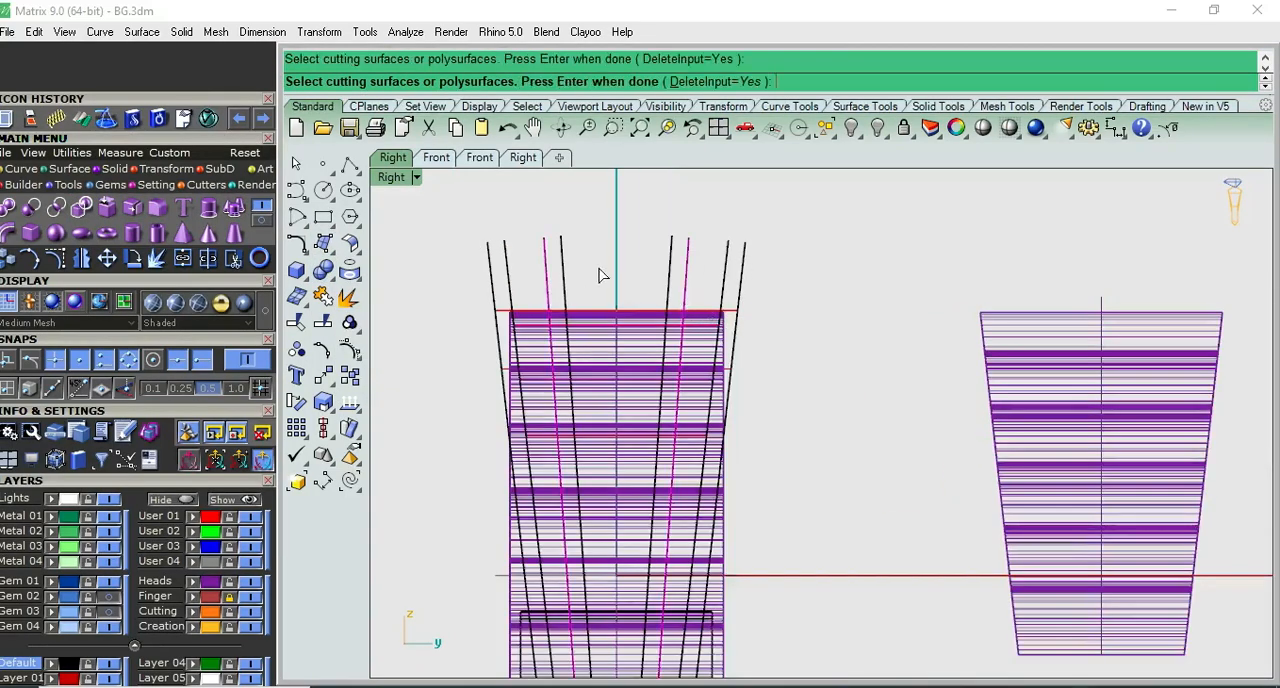
pyautogui.scroll(-3, 600, 277)
pyautogui.press('Return')
# - Move the split scalloped shoulder group -20 units along the Y axis, clear of the ring
pyautogui.click(752, 415)
pyautogui.scroll(2, 660, 420)
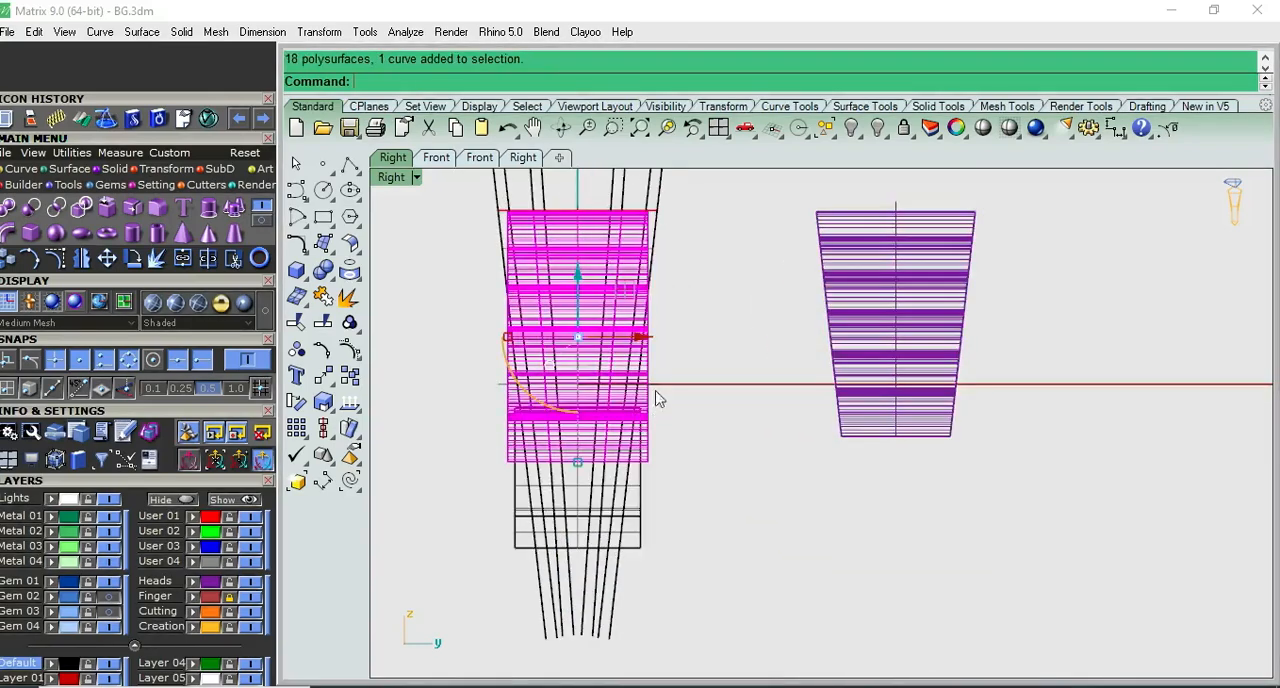
pyautogui.scroll(-2, 648, 393)
pyautogui.click(690, 358)
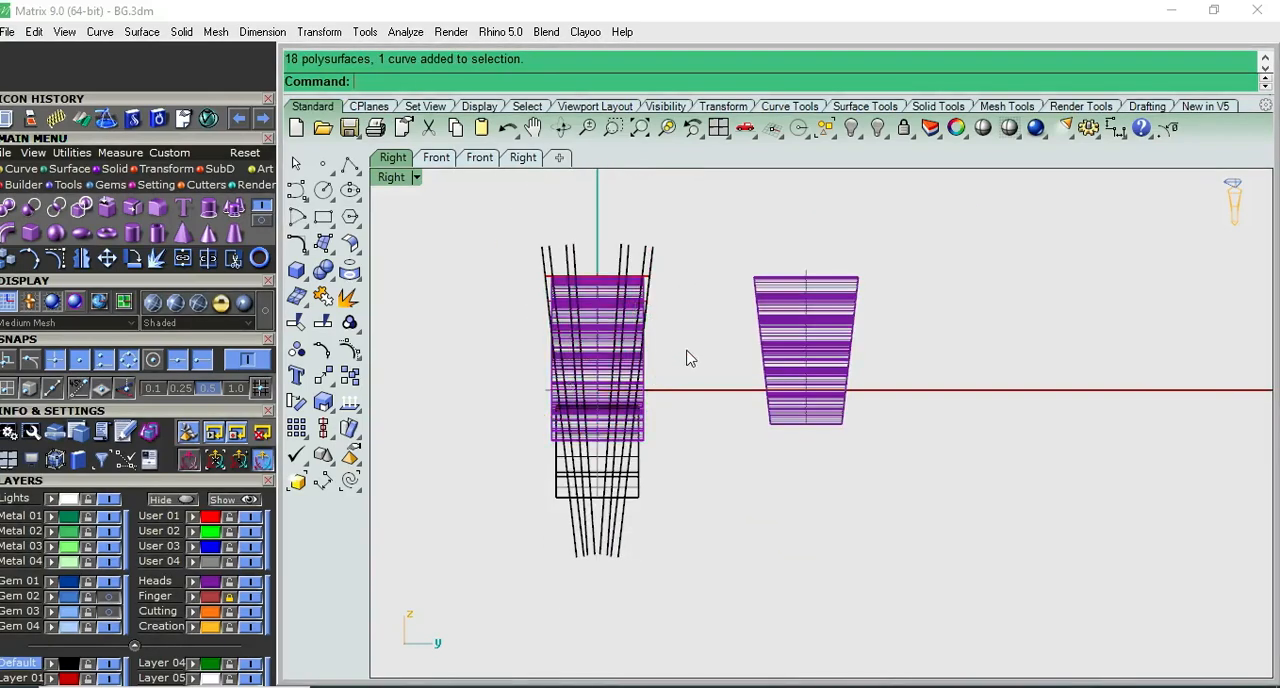
pyautogui.scroll(2, 648, 350)
pyautogui.click(648, 410)
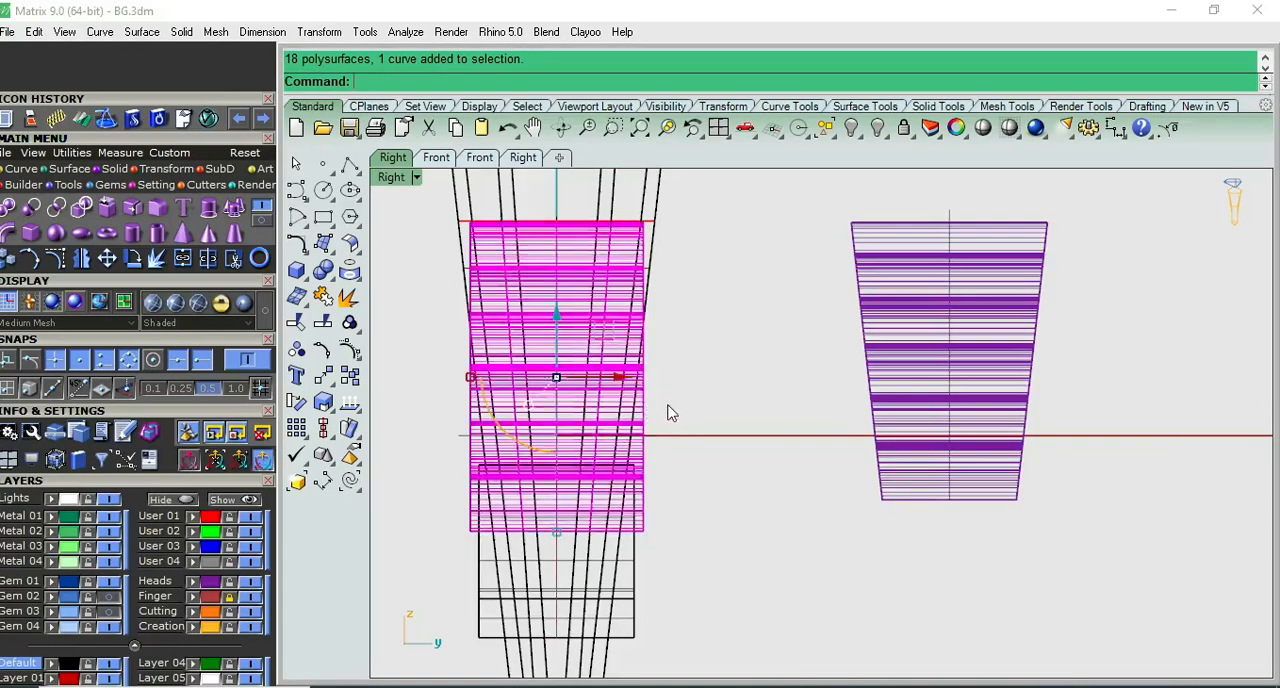
pyautogui.scroll(-2, 669, 395)
pyautogui.click(670, 389)
pyautogui.write('-2')
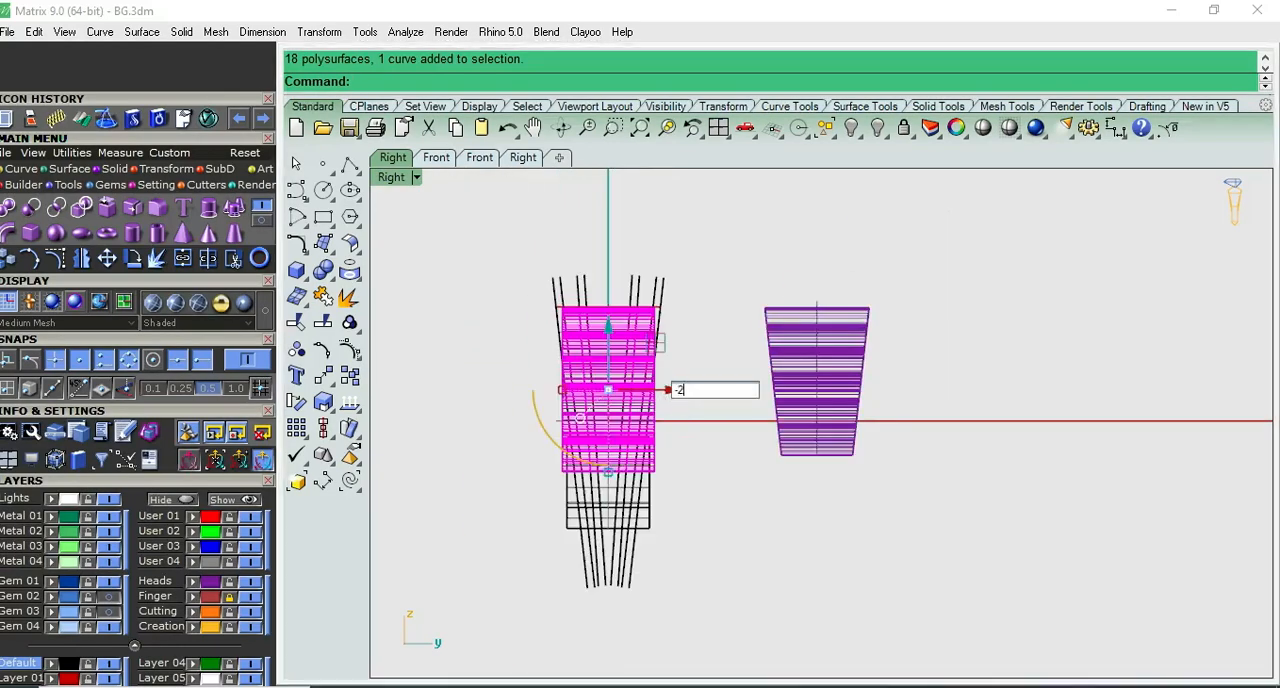
pyautogui.write('0')
pyautogui.press('Return')
pyautogui.click(674, 399)
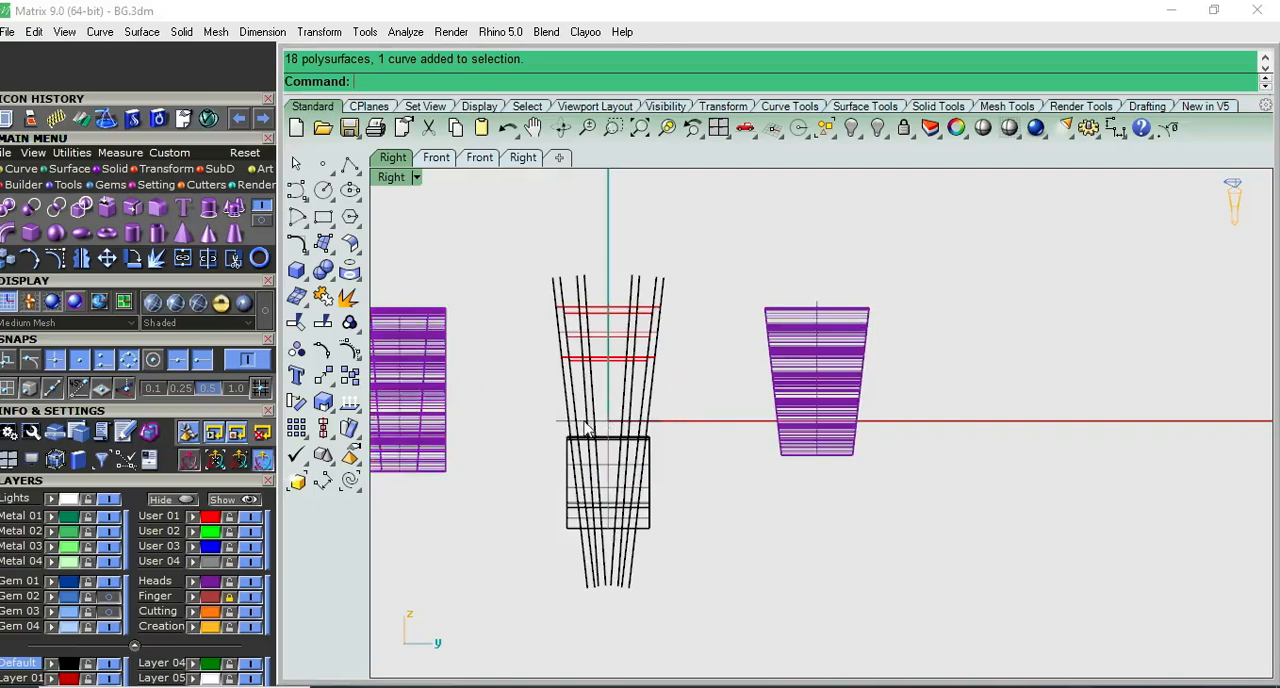
# - Remove the outer pieces on both sides of the moved shoulder from its group and delete them
pyautogui.moveTo(583, 422); pyautogui.dragTo(701, 415, button='right')
pyautogui.click(349, 328)
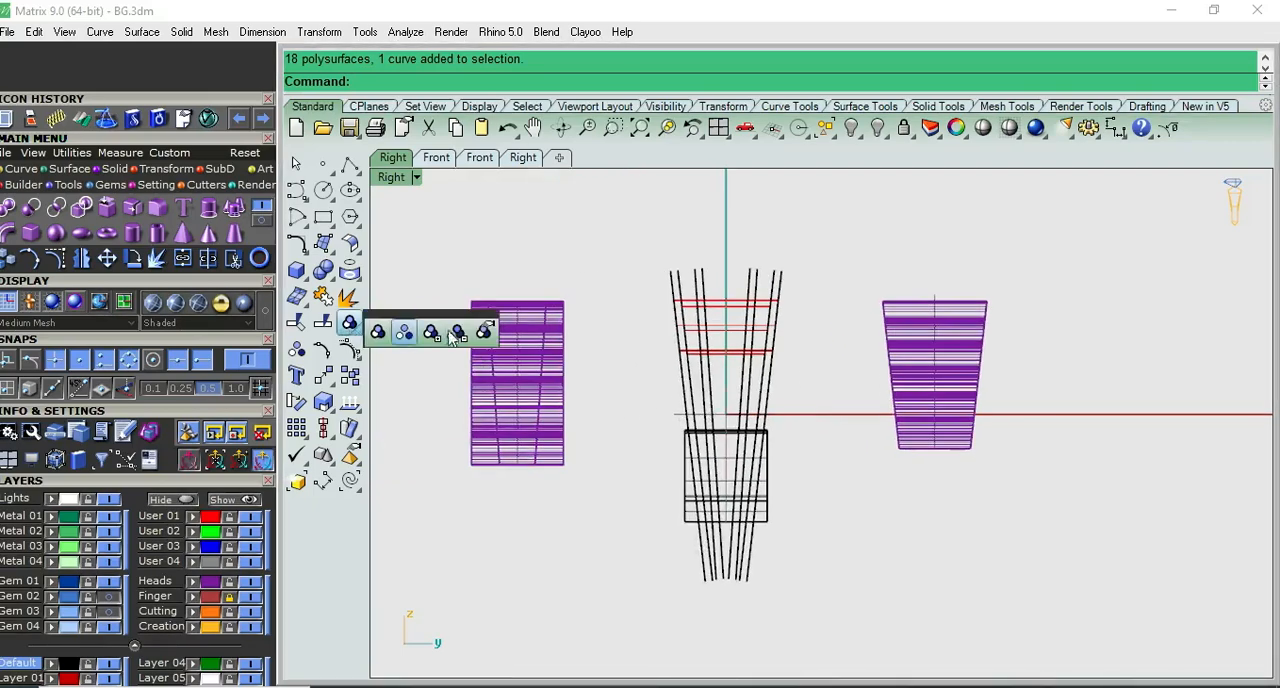
pyautogui.click(474, 333)
pyautogui.moveTo(590, 284); pyautogui.dragTo(556, 480)
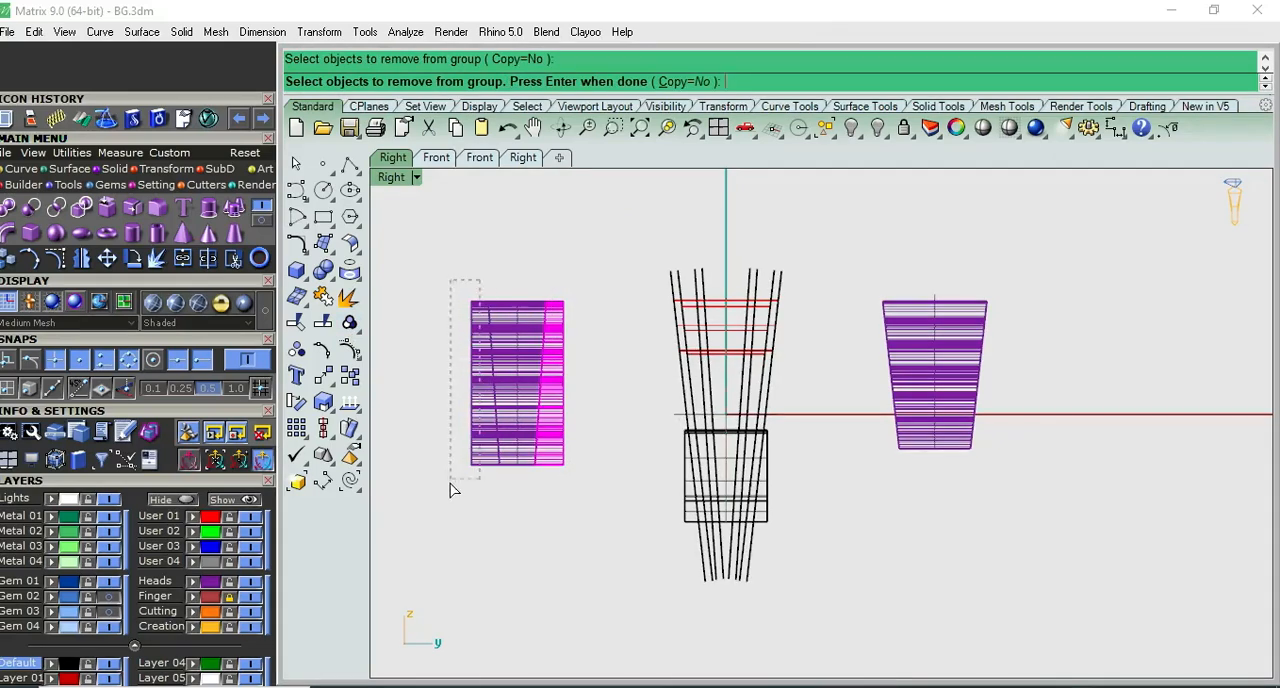
pyautogui.moveTo(452, 484); pyautogui.dragTo(449, 489)
pyautogui.press('Return')
pyautogui.press('Delete')
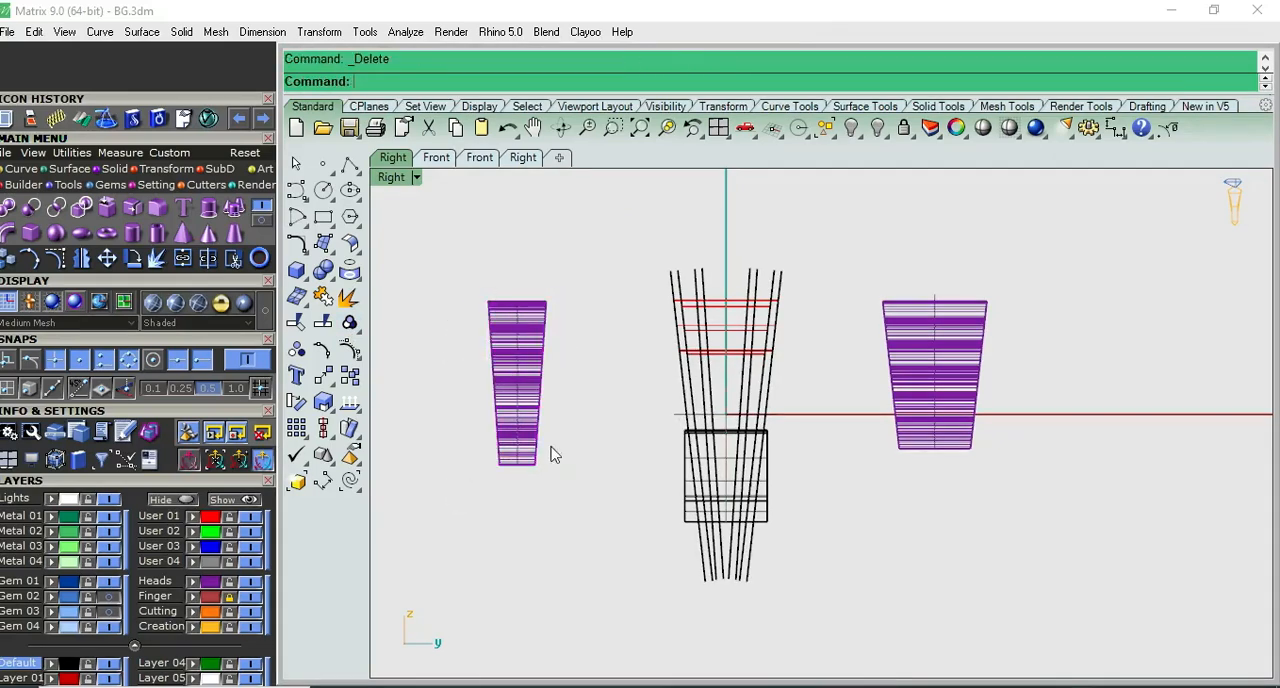
# - Examine the trimmed shoulders, top box and lower shank in shaded and Perspective views
pyautogui.click(982, 127)
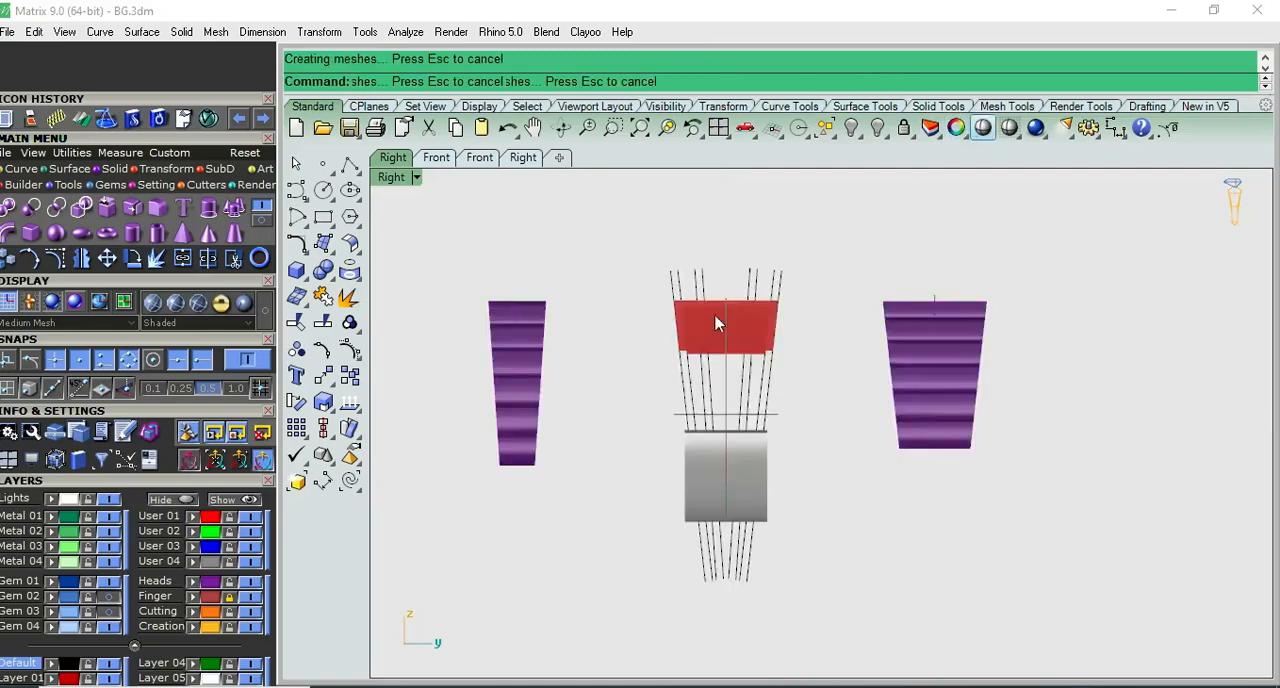
pyautogui.scroll(3, 669, 345)
pyautogui.hotkey('ctrl', 'F4')
pyautogui.moveTo(713, 412); pyautogui.dragTo(517, 318, button='right')
pyautogui.hotkey('ctrl', 'F3')
pyautogui.press('Escape')
# - Boolean-split the lower shank with the outermost slanted surface on each side
pyautogui.scroll(6, 840, 500)
pyautogui.click(828, 496)
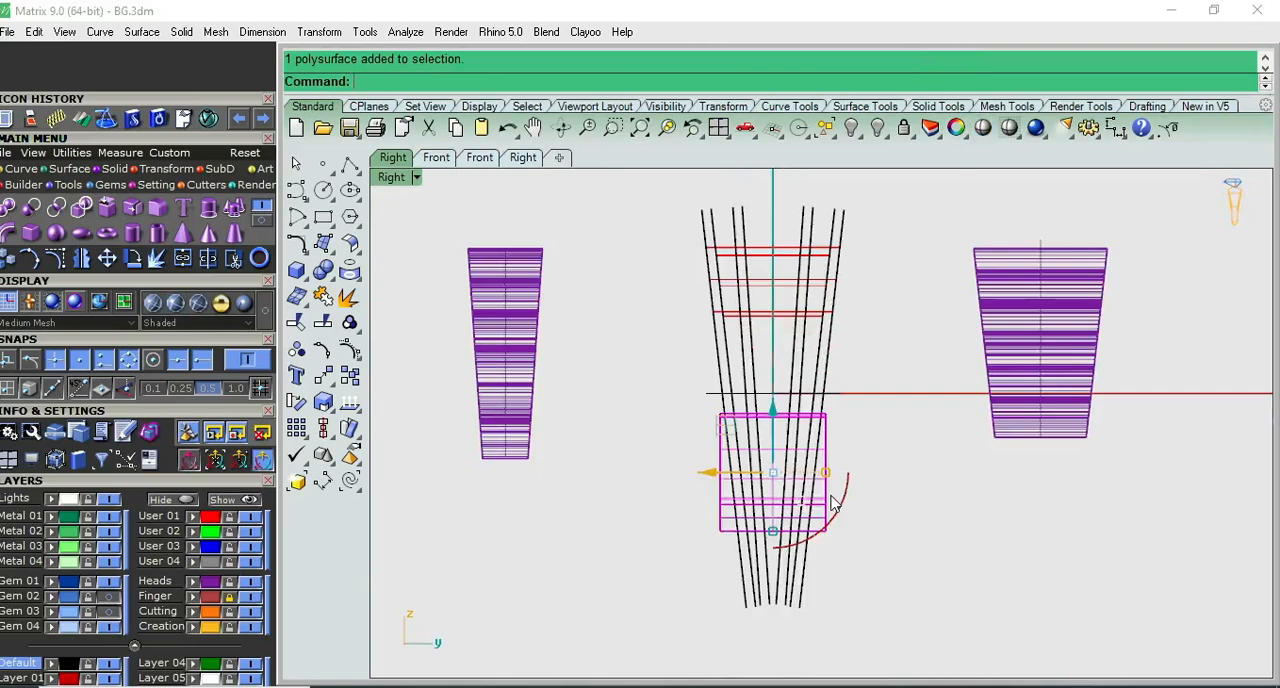
pyautogui.scroll(4, 830, 491)
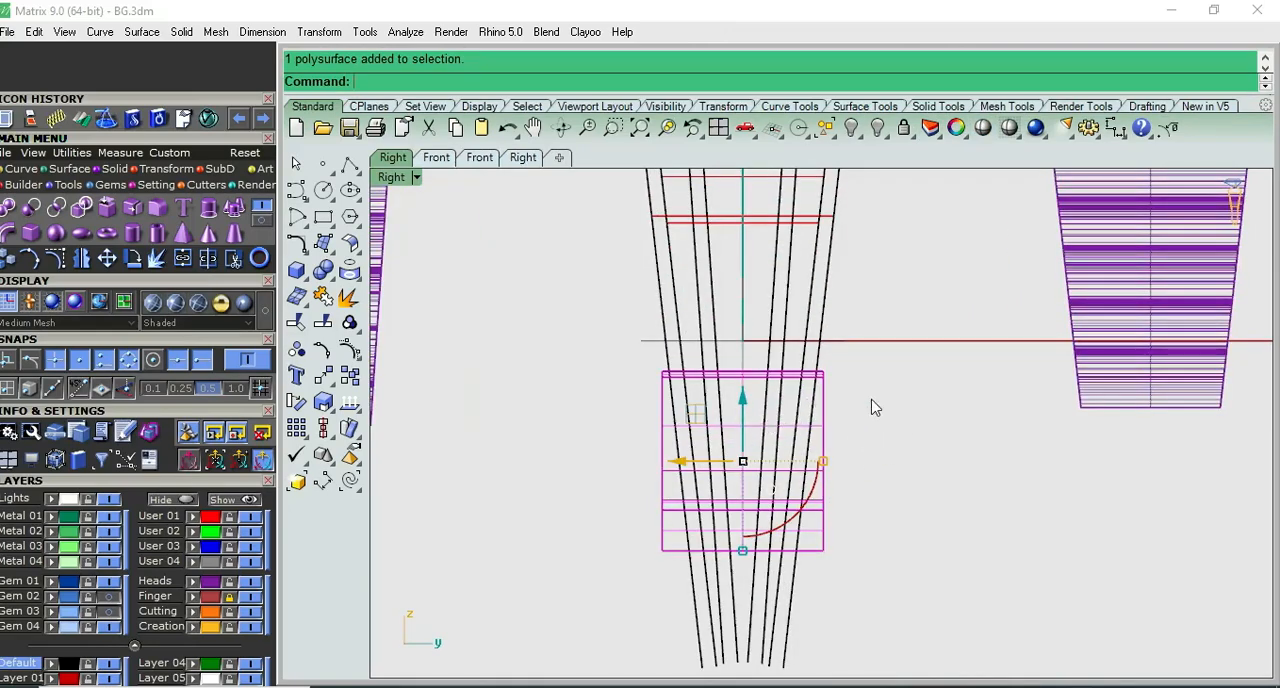
pyautogui.click(836, 432)
pyautogui.click(828, 434)
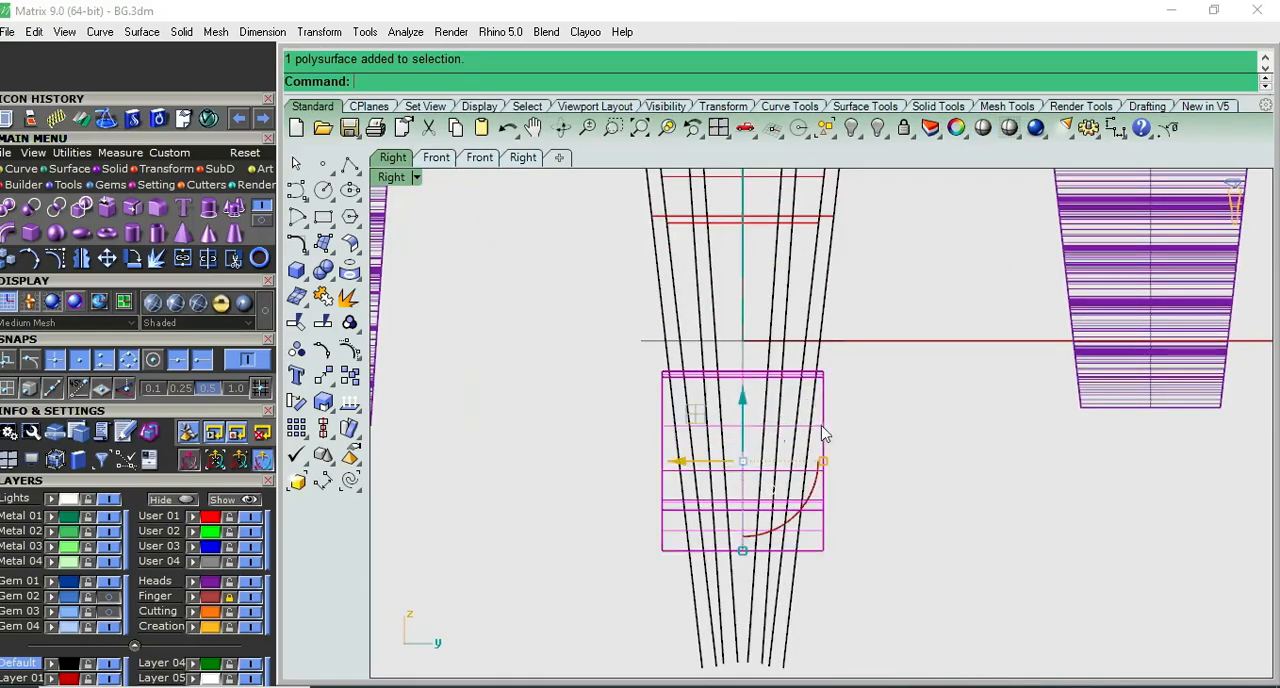
pyautogui.click(324, 272)
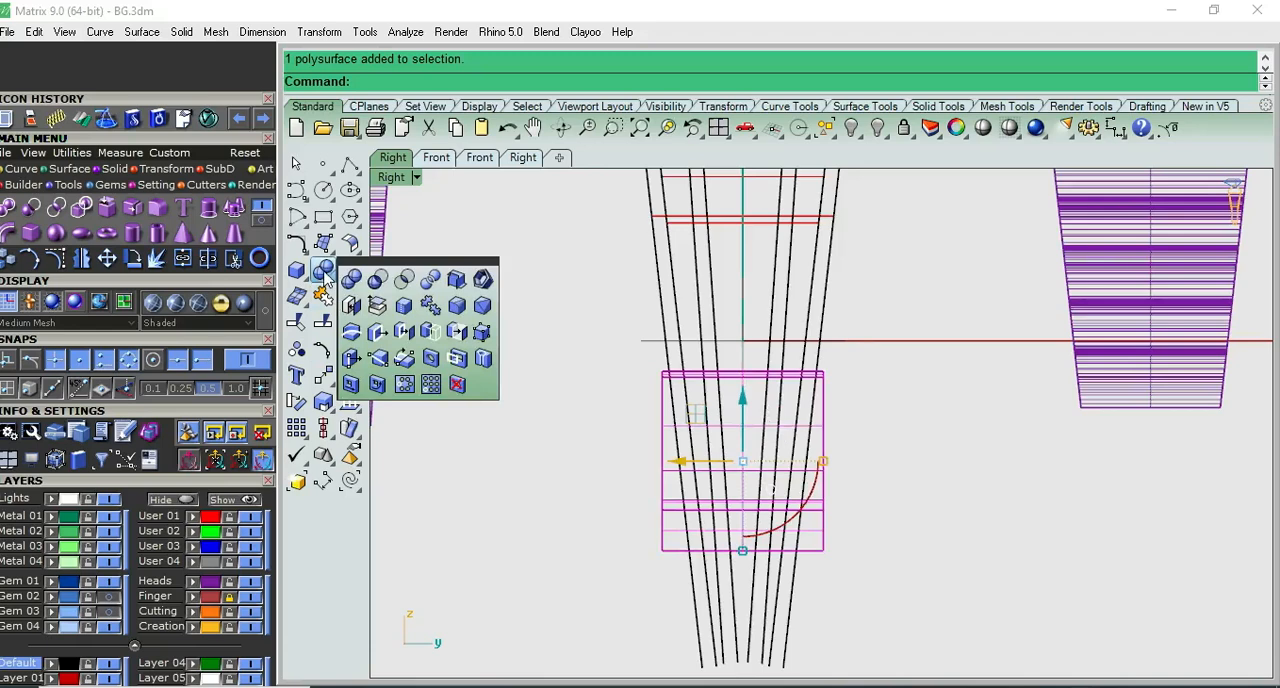
pyautogui.click(430, 279)
pyautogui.click(797, 563)
pyautogui.click(697, 585)
pyautogui.press('Return')
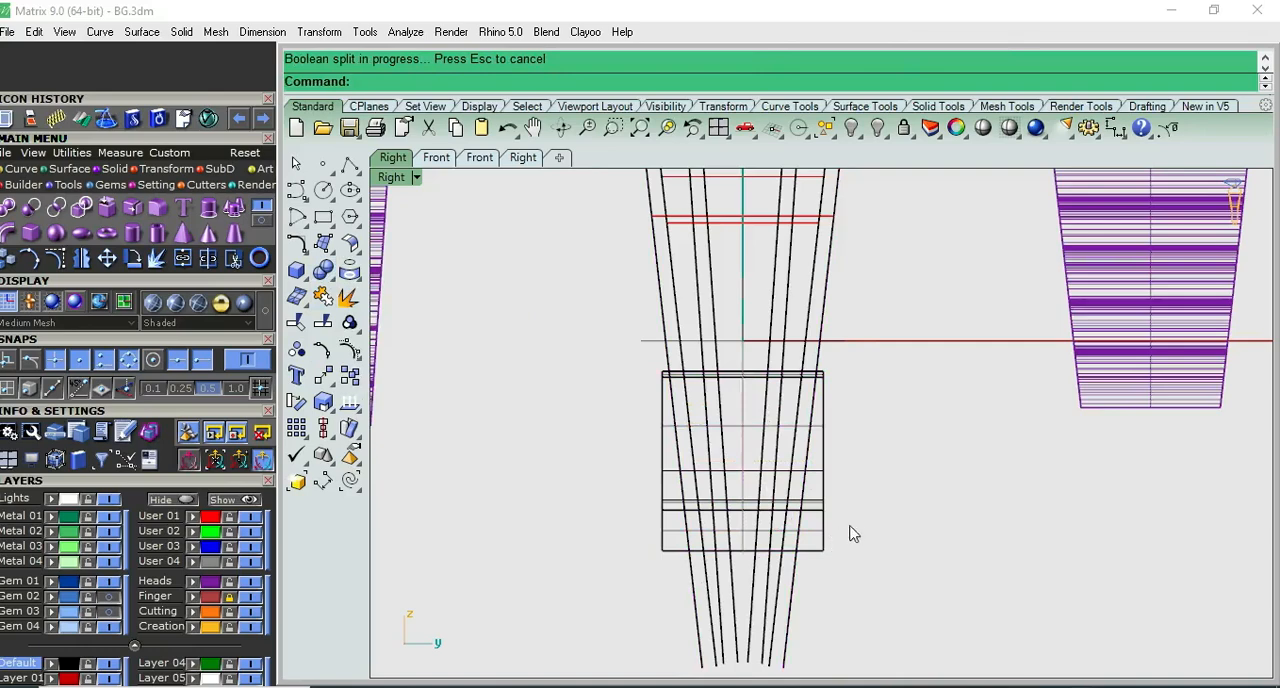
# - Delete the two outer side pieces of the split lower shank
pyautogui.click(810, 530)
pyautogui.press('Delete')
pyautogui.click(663, 522)
pyautogui.press('Delete')
pyautogui.scroll(-4, 760, 543)
# - Try to move the slanted surfaces and their curves 20 units along the X axis
pyautogui.click(749, 535)
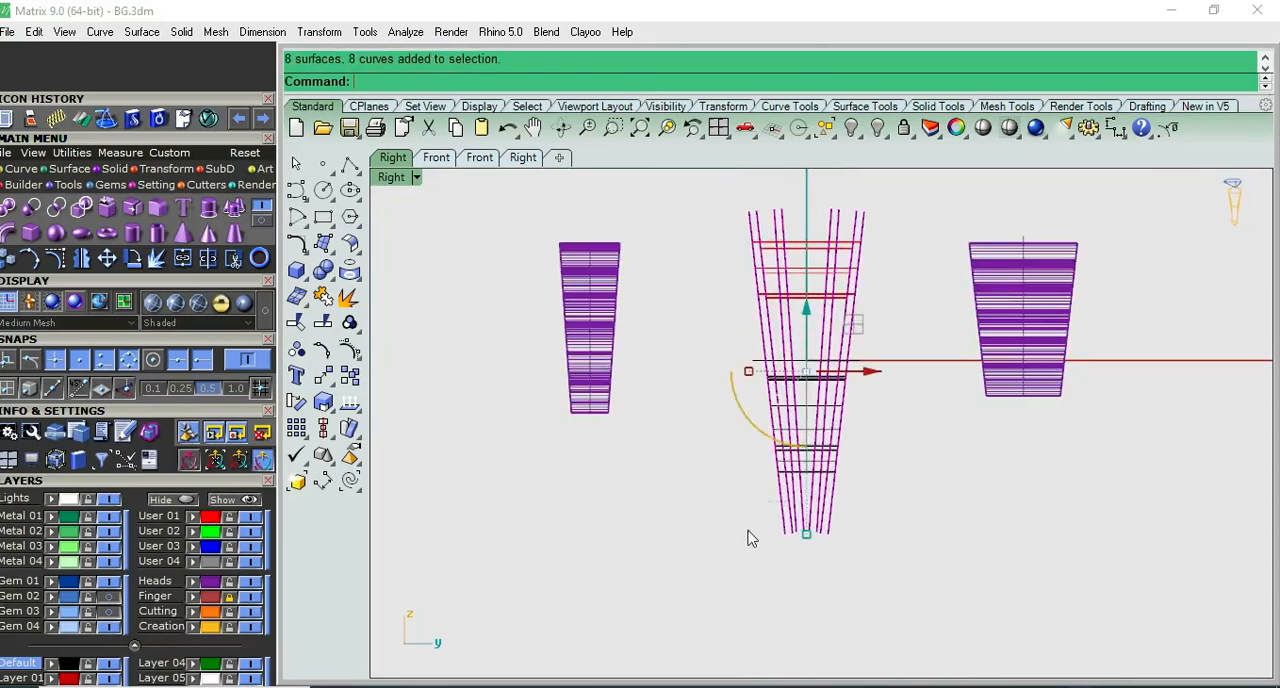
pyautogui.hotkey('ctrl', 'F2')
pyautogui.click(737, 374)
pyautogui.write('20')
pyautogui.press('Return')
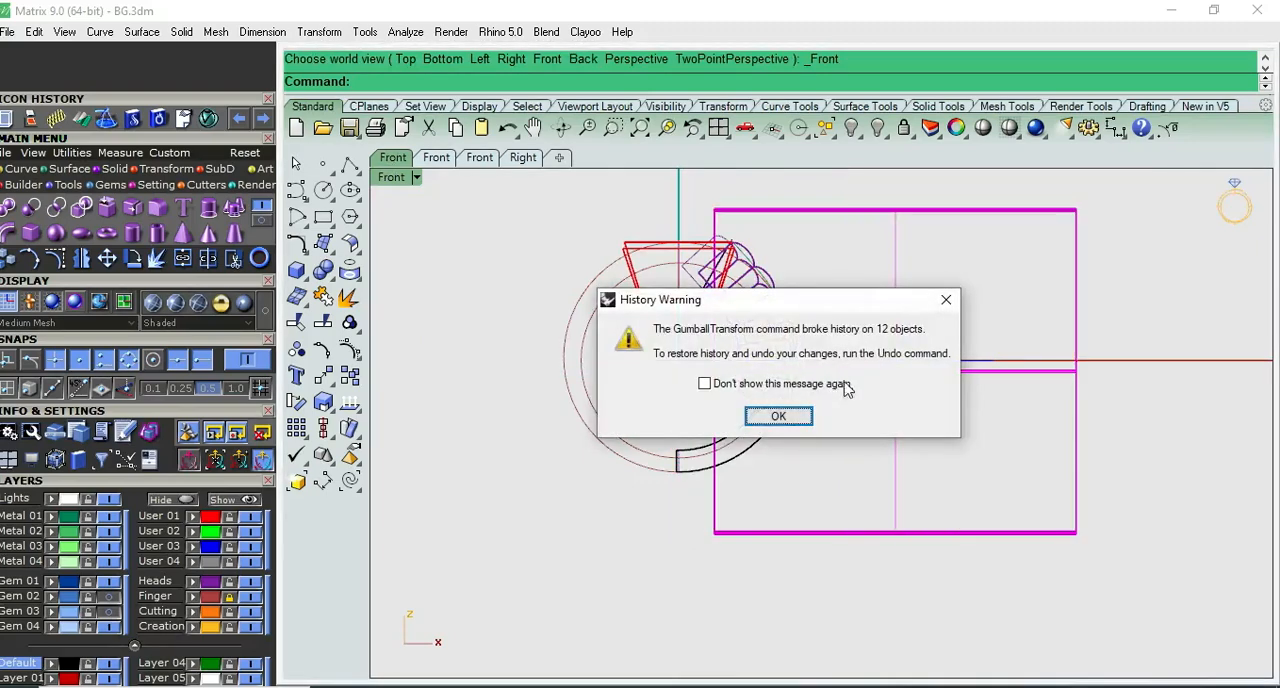
pyautogui.click(943, 297)
pyautogui.hotkey('ctrl', 'z')
# - Move the slanted surfaces and their curves 50 units along the X axis, clear of the ring
pyautogui.click(748, 372)
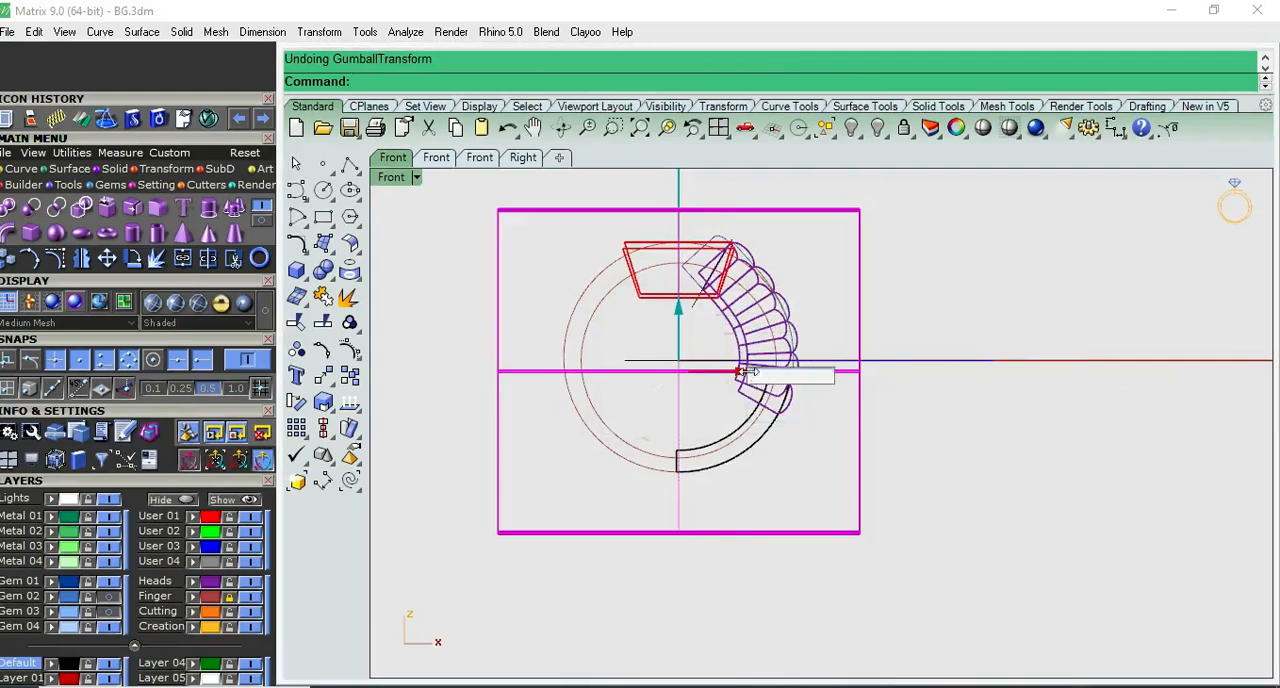
pyautogui.write('50')
pyautogui.press('Return')
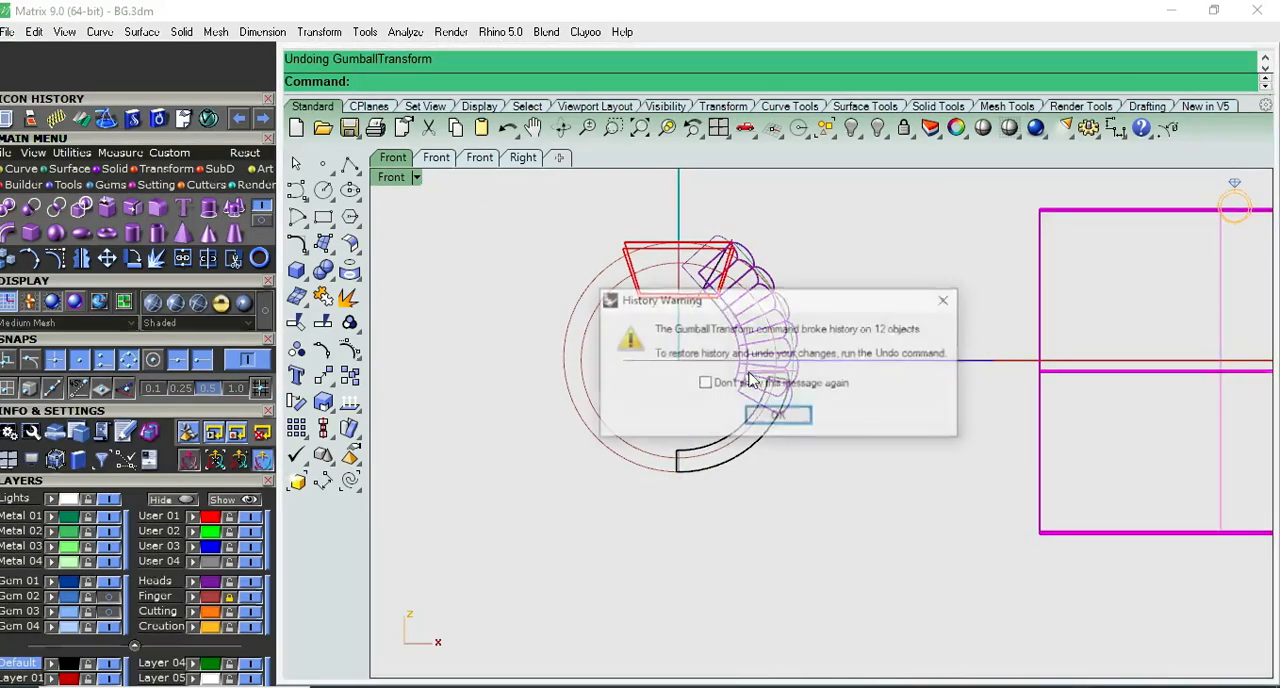
pyautogui.click(762, 414)
# - Assign the eight slanted surfaces to layer User 04 and hide that layer
pyautogui.scroll(-2, 768, 415)
pyautogui.moveTo(1068, 206); pyautogui.dragTo(985, 325)
pyautogui.click(194, 563)
pyautogui.click(250, 562)
pyautogui.moveTo(838, 318); pyautogui.dragTo(738, 357, button='right')
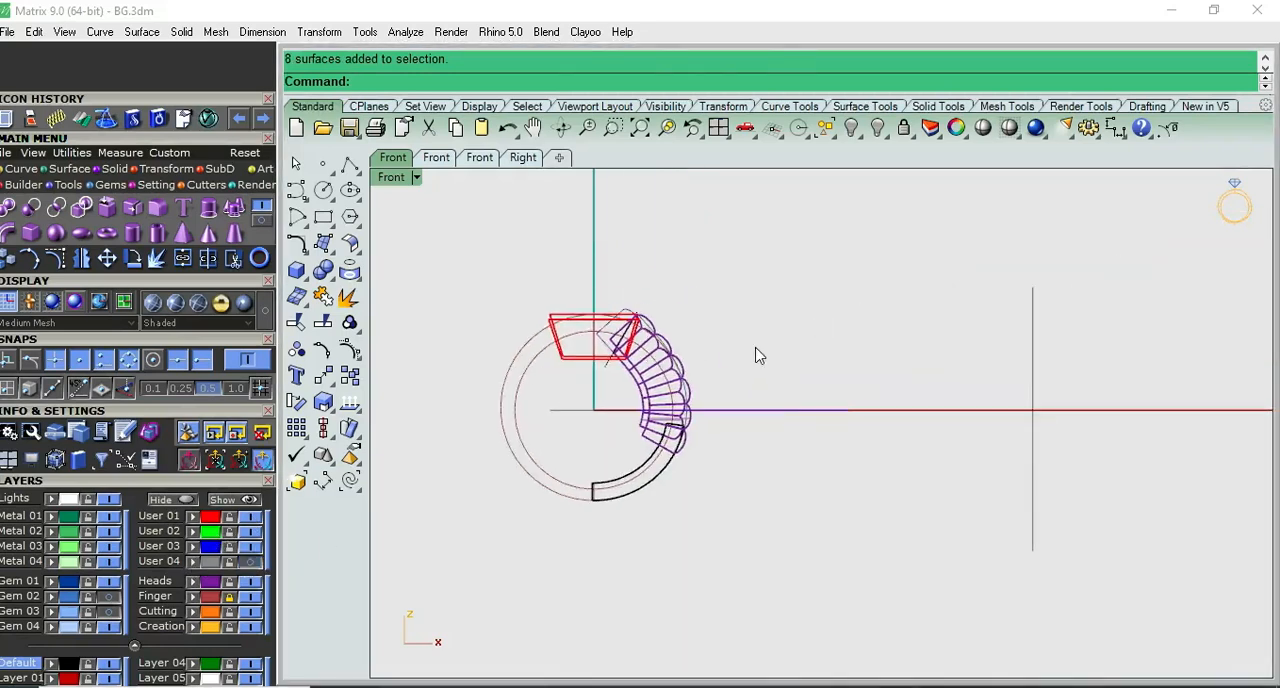
# - Move the wide scalloped shoulder group -20 units along the Y axis, back onto the ring
pyautogui.hotkey('ctrl', 'F3')
pyautogui.click(995, 343)
pyautogui.click(1040, 375)
pyautogui.write('-2')
pyautogui.press('Return')
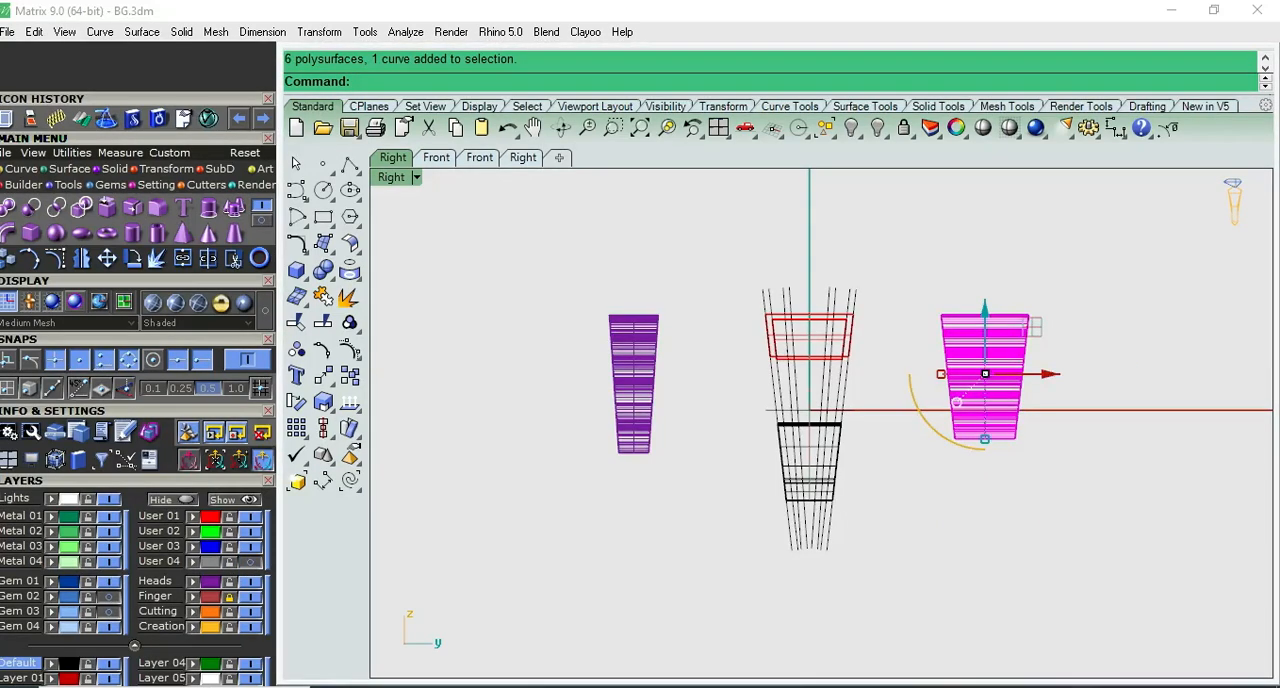
# - Move the narrow scalloped shoulder group 20 units along the Y axis, back onto the ring
pyautogui.click(648, 362)
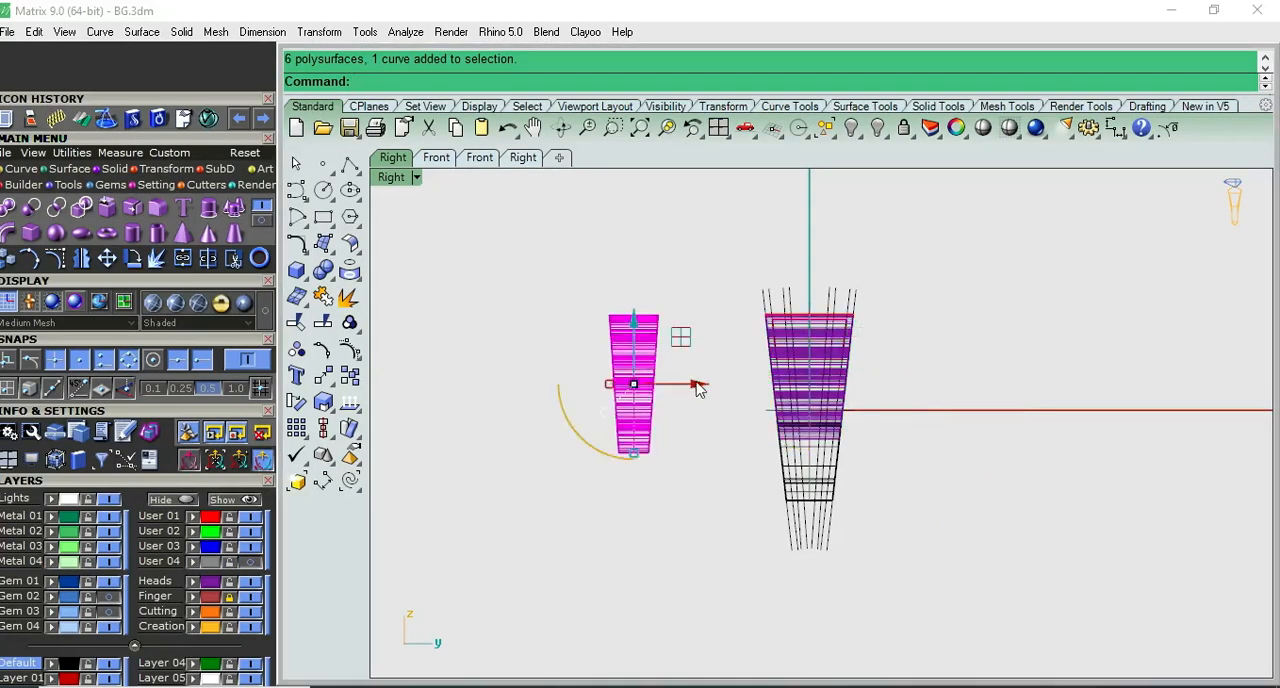
pyautogui.click(691, 384)
pyautogui.write('20')
pyautogui.press('Return')
pyautogui.click(908, 308)
# - Examine in Front view how the two scalloped shoulders meet the lower shank and the top box
pyautogui.hotkey('ctrl', 'F2')
pyautogui.scroll(8, 768, 442)
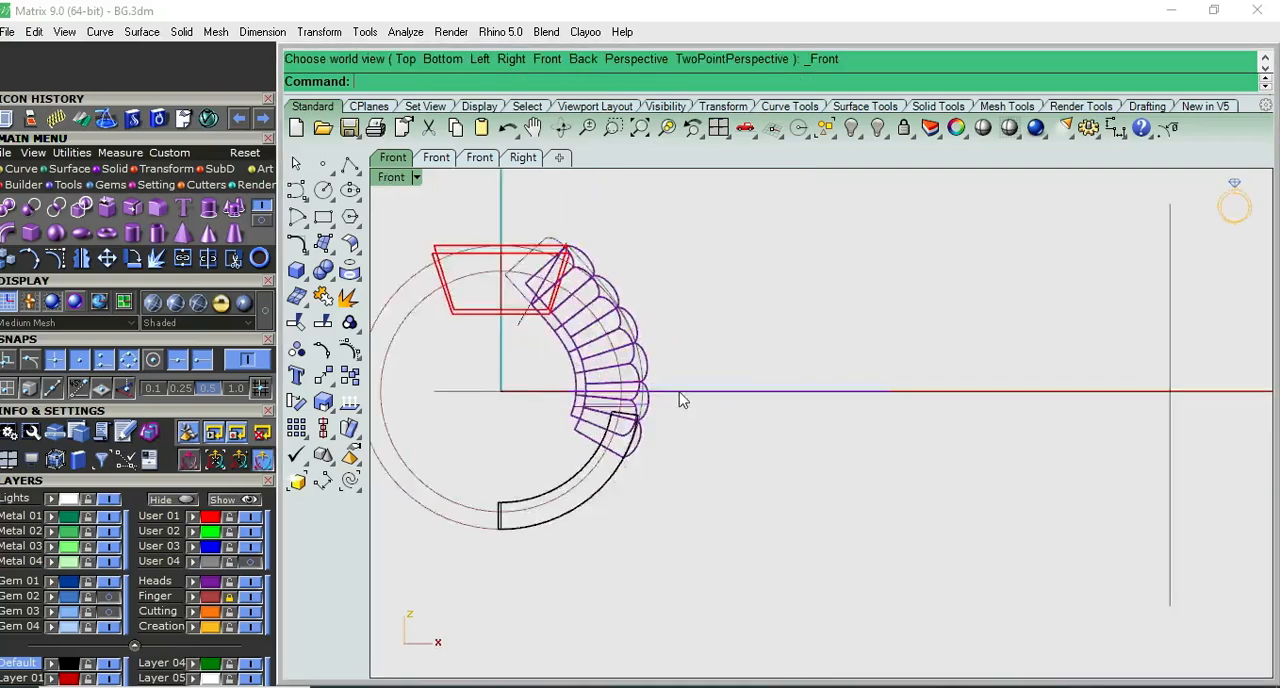
pyautogui.click(983, 127)
pyautogui.scroll(6, 611, 457)
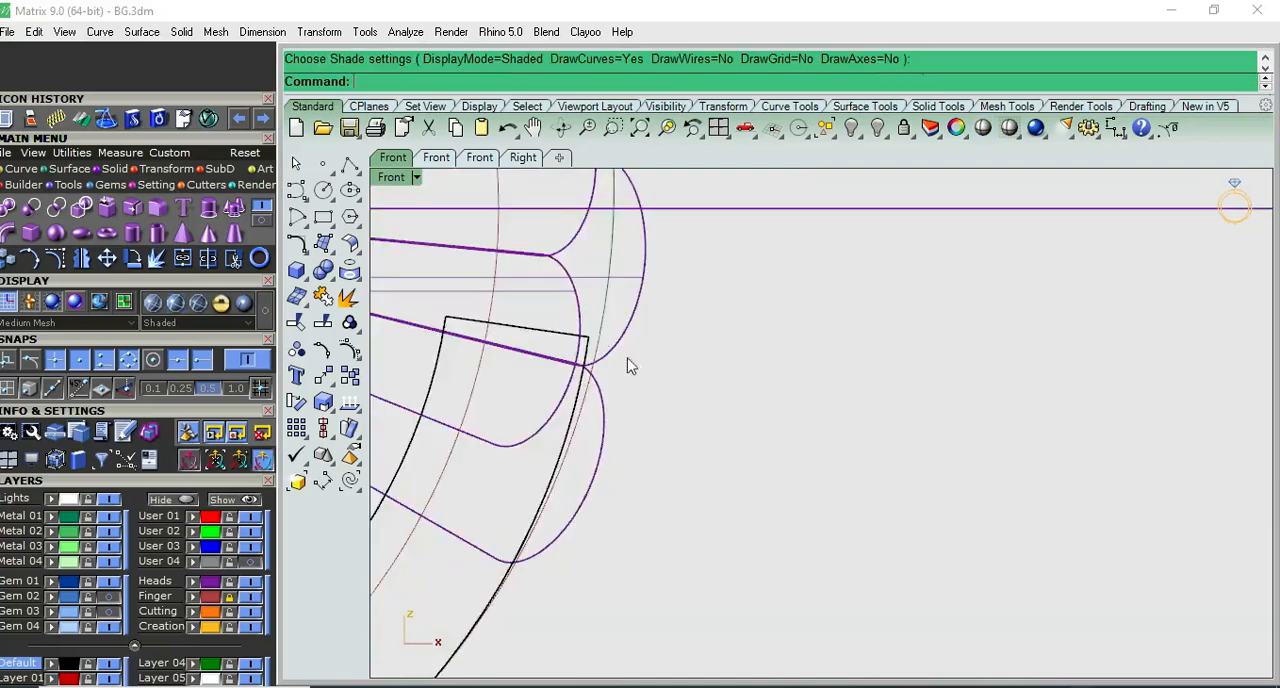
pyautogui.moveTo(735, 348); pyautogui.dragTo(765, 348, button='right')
pyautogui.click(720, 331)
pyautogui.scroll(-15, 730, 349)
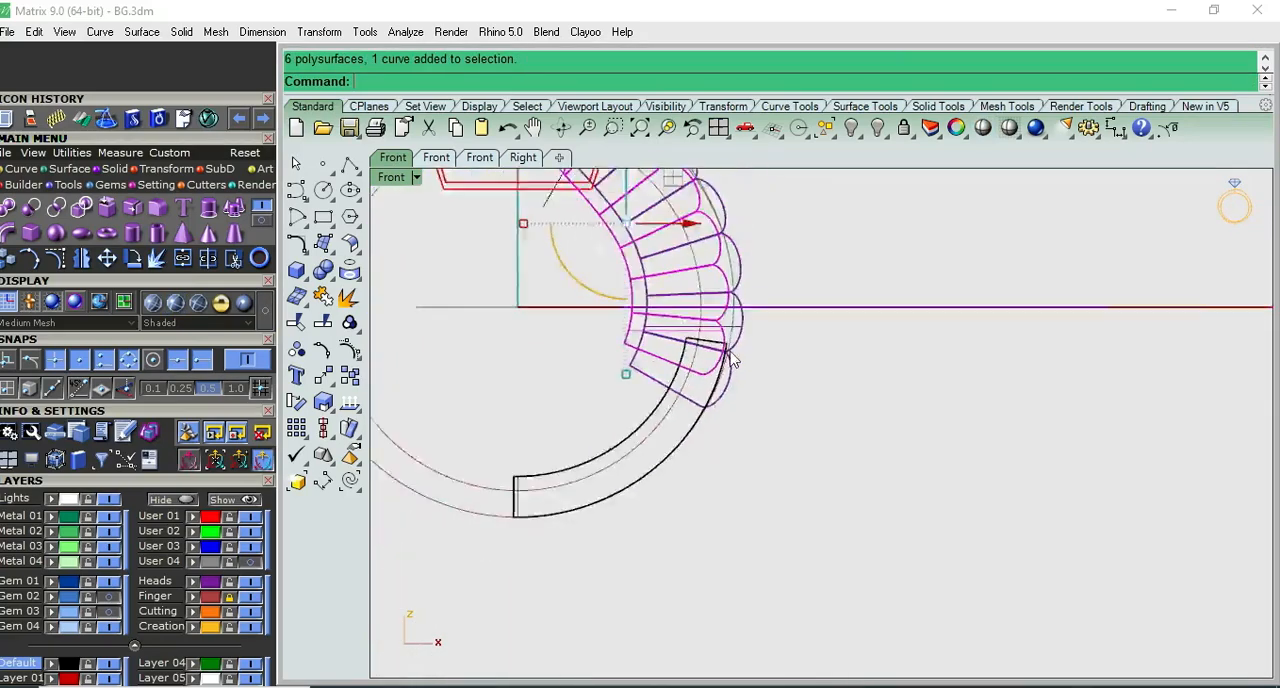
pyautogui.scroll(9, 680, 217)
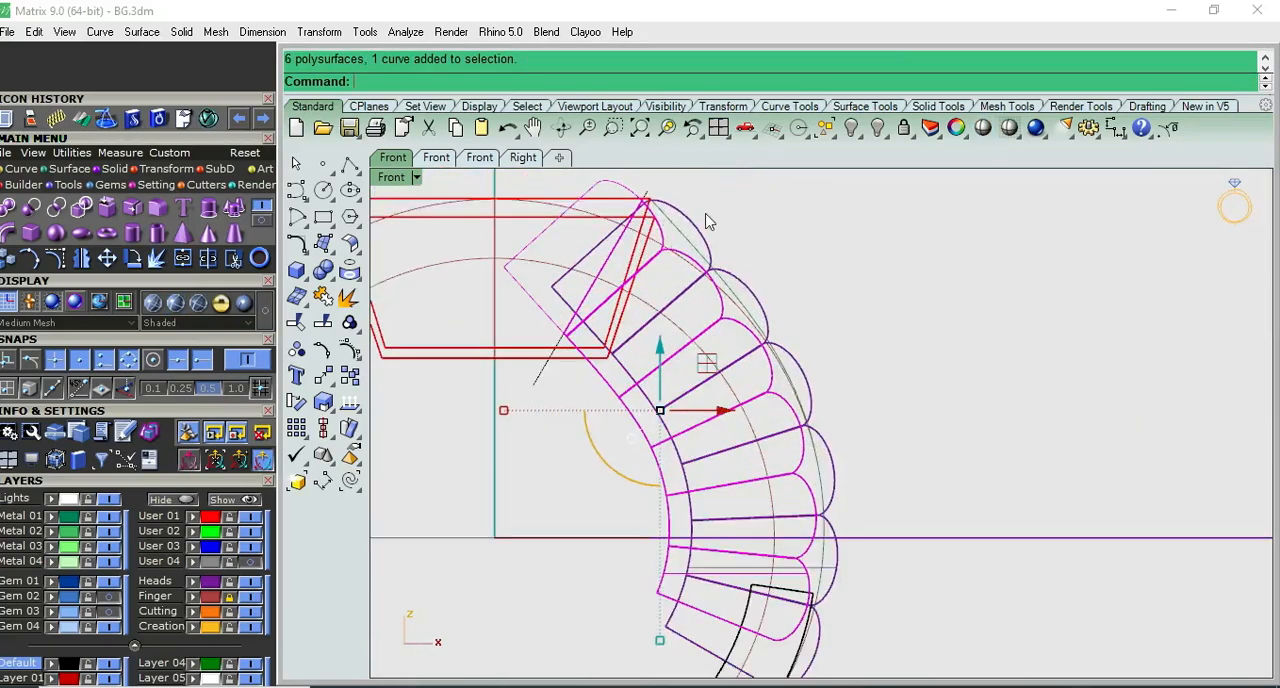
pyautogui.scroll(-5, 800, 409)
pyautogui.scroll(6, 757, 386)
pyautogui.moveTo(708, 503); pyautogui.dragTo(766, 420, button='right')
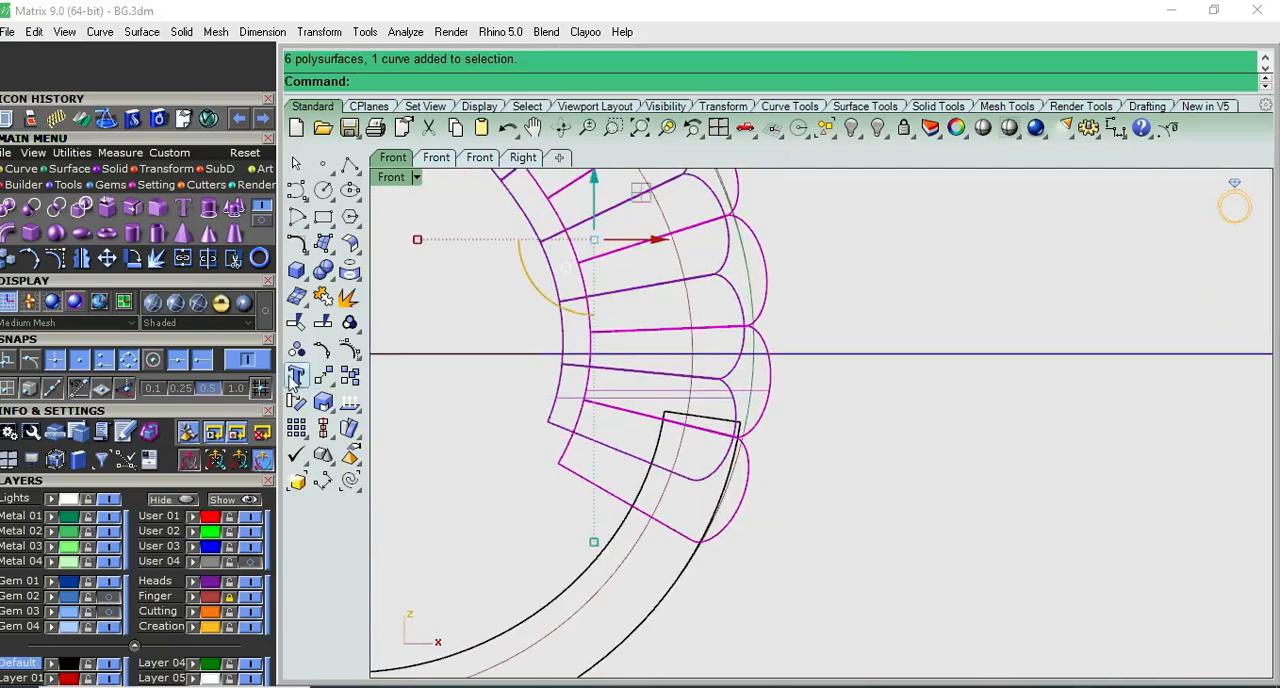
# - Ungroup the outer scalloped shoulder and shift its second-lowest scallop slightly inward toward the ring's centre
pyautogui.rightClick(297, 349)
pyautogui.click(752, 380)
pyautogui.scroll(5, 749, 386)
pyautogui.moveTo(748, 388); pyautogui.dragTo(784, 338, button='right')
pyautogui.click(819, 375)
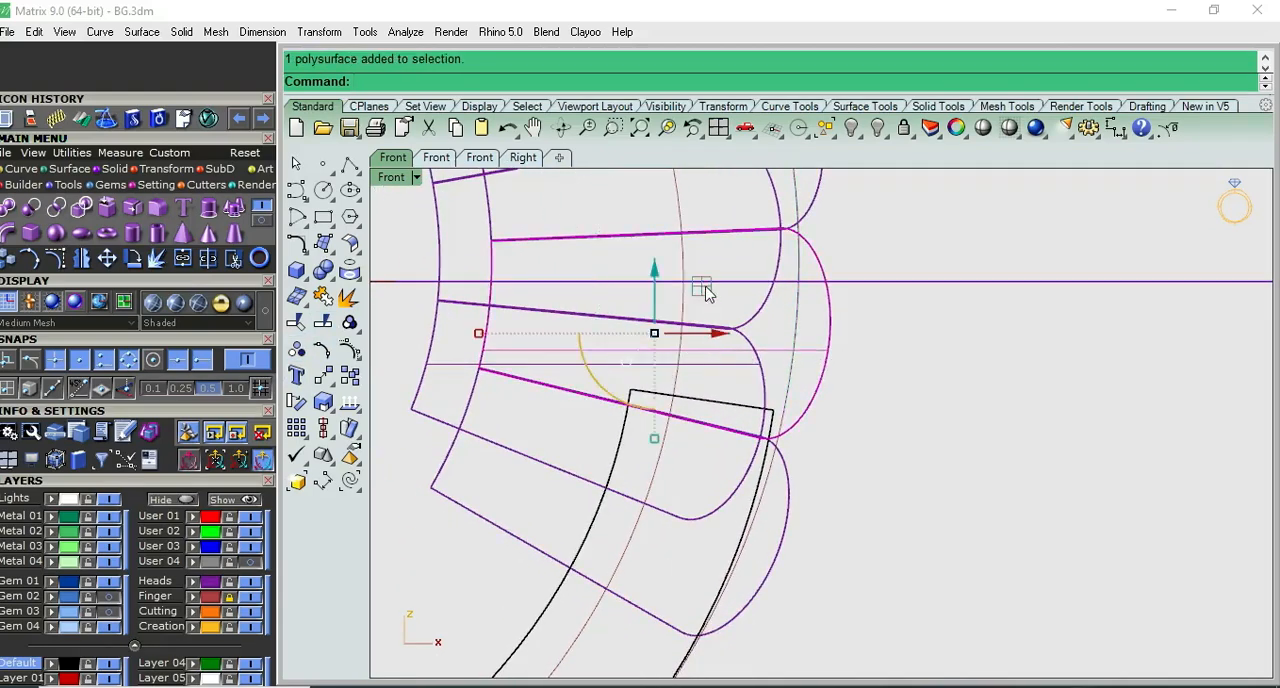
pyautogui.moveTo(702, 290); pyautogui.dragTo(698, 288)
pyautogui.click(857, 485)
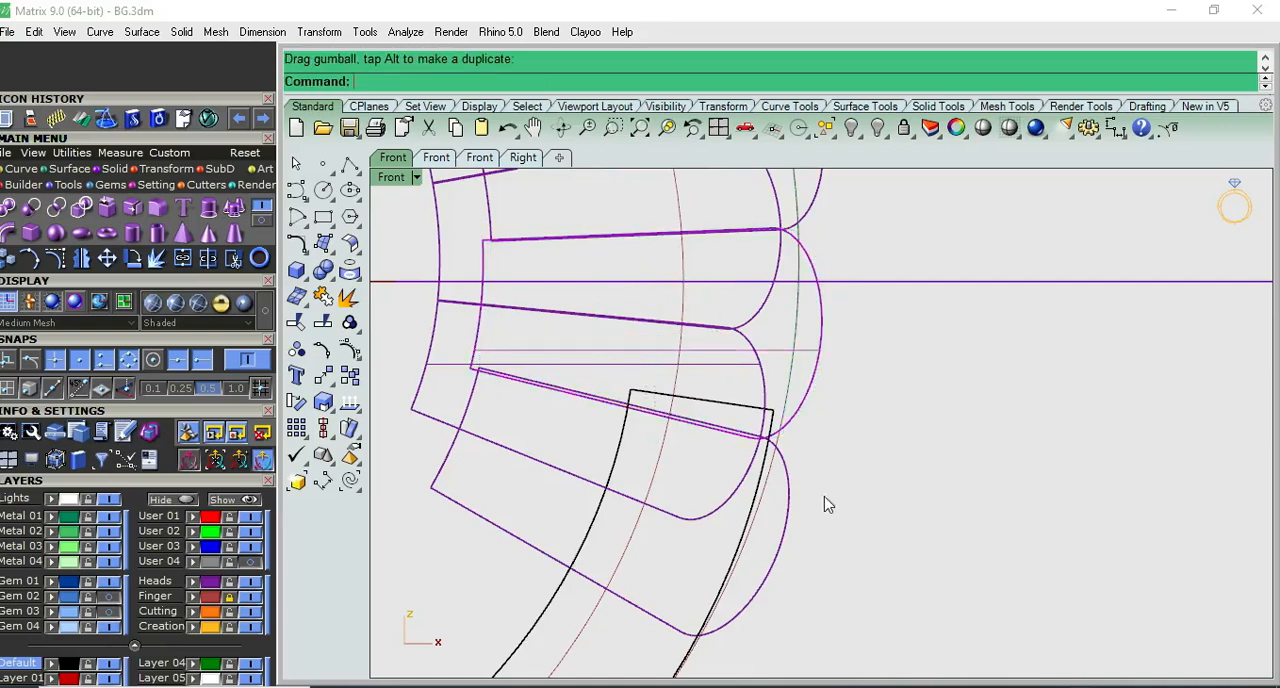
# - Shift the lowest scallop of the outer shoulder slightly inward and up
pyautogui.moveTo(788, 515); pyautogui.dragTo(788, 512)
pyautogui.moveTo(656, 468); pyautogui.dragTo(649, 462)
pyautogui.click(885, 464)
# - Ungroup the inner scalloped shoulder and shift its lowest scallop slightly outward and up
pyautogui.click(765, 388)
pyautogui.click(300, 350)
pyautogui.click(760, 388)
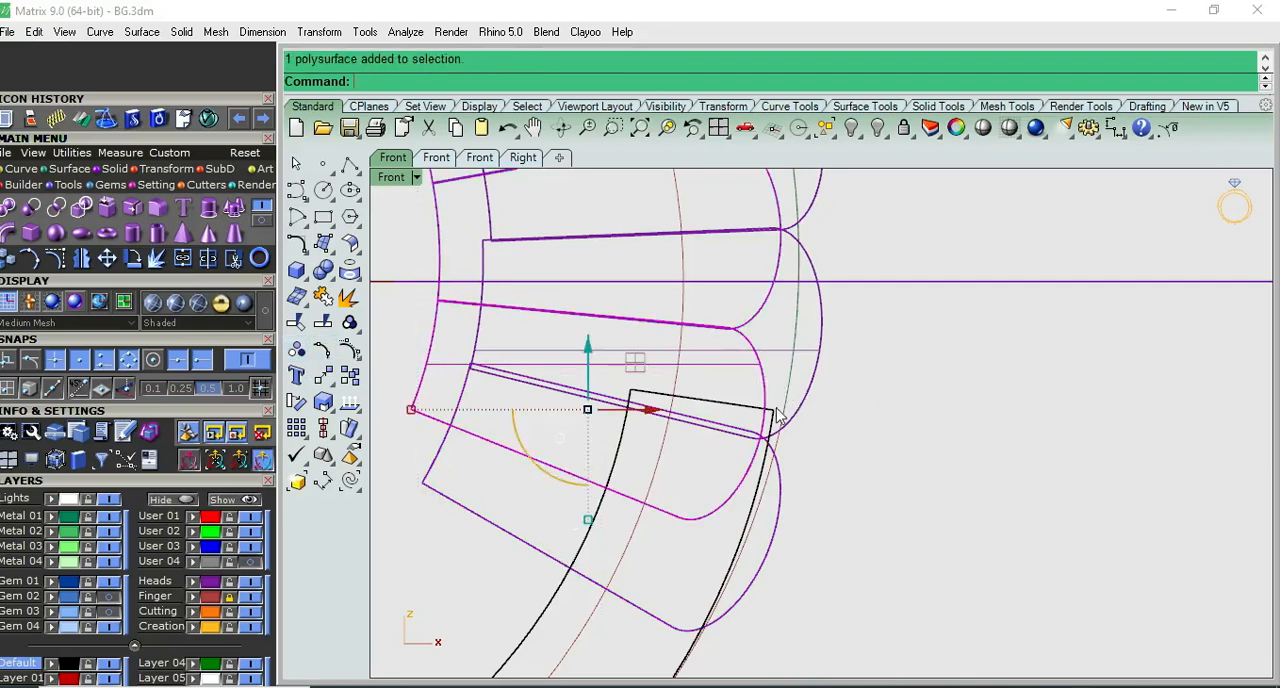
pyautogui.moveTo(640, 373); pyautogui.dragTo(651, 366)
pyautogui.click(946, 409)
# - Shift the second-lowest scallop of the inner shoulder slightly outward so it lines up with its neighbours
pyautogui.scroll(3, 790, 262)
pyautogui.moveTo(786, 256); pyautogui.dragTo(733, 278)
pyautogui.scroll(-6, 734, 278)
pyautogui.moveTo(744, 291); pyautogui.dragTo(745, 380, button='right')
pyautogui.moveTo(630, 288); pyautogui.dragTo(645, 297)
pyautogui.scroll(2, 652, 311)
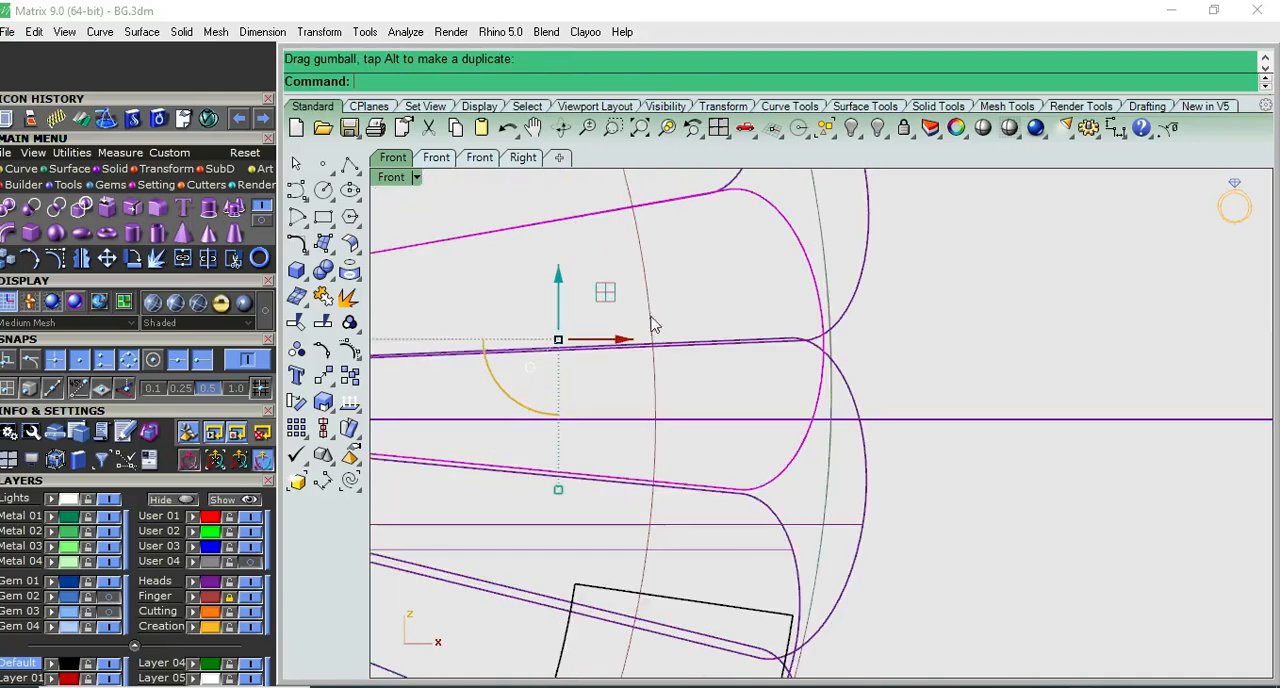
pyautogui.hotkey('ctrl', 'z')
pyautogui.moveTo(586, 304); pyautogui.dragTo(594, 303)
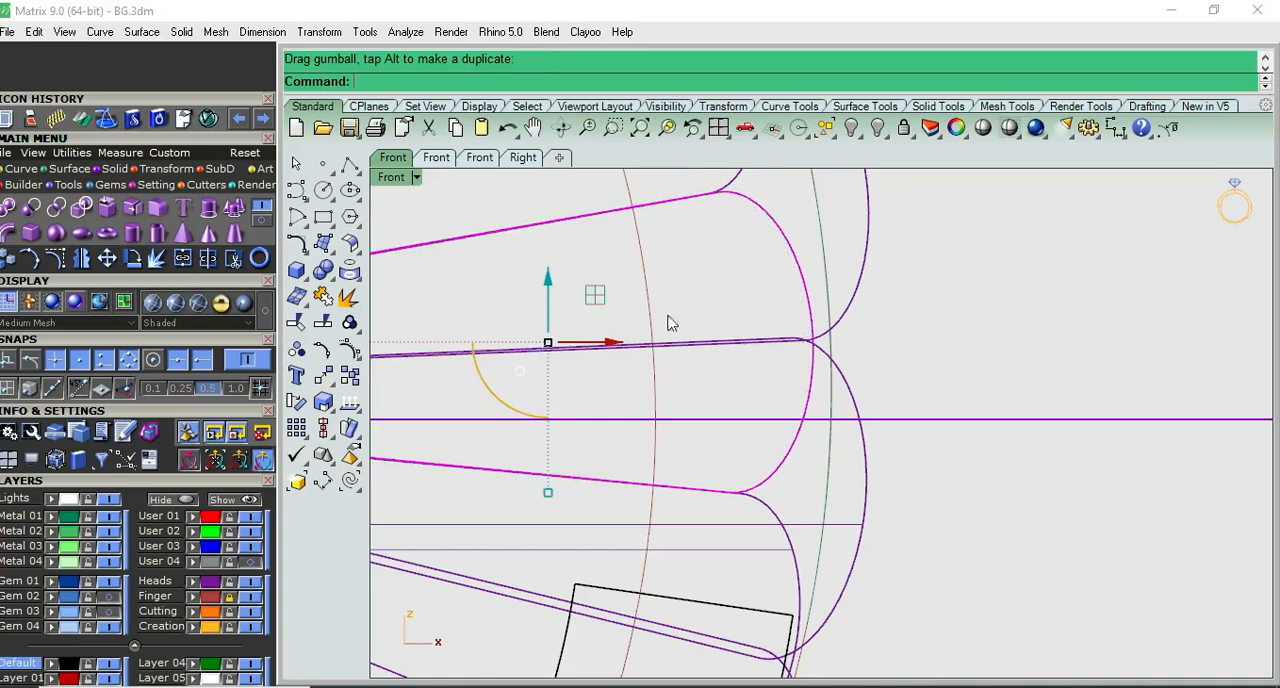
pyautogui.click(983, 372)
pyautogui.scroll(-5, 974, 363)
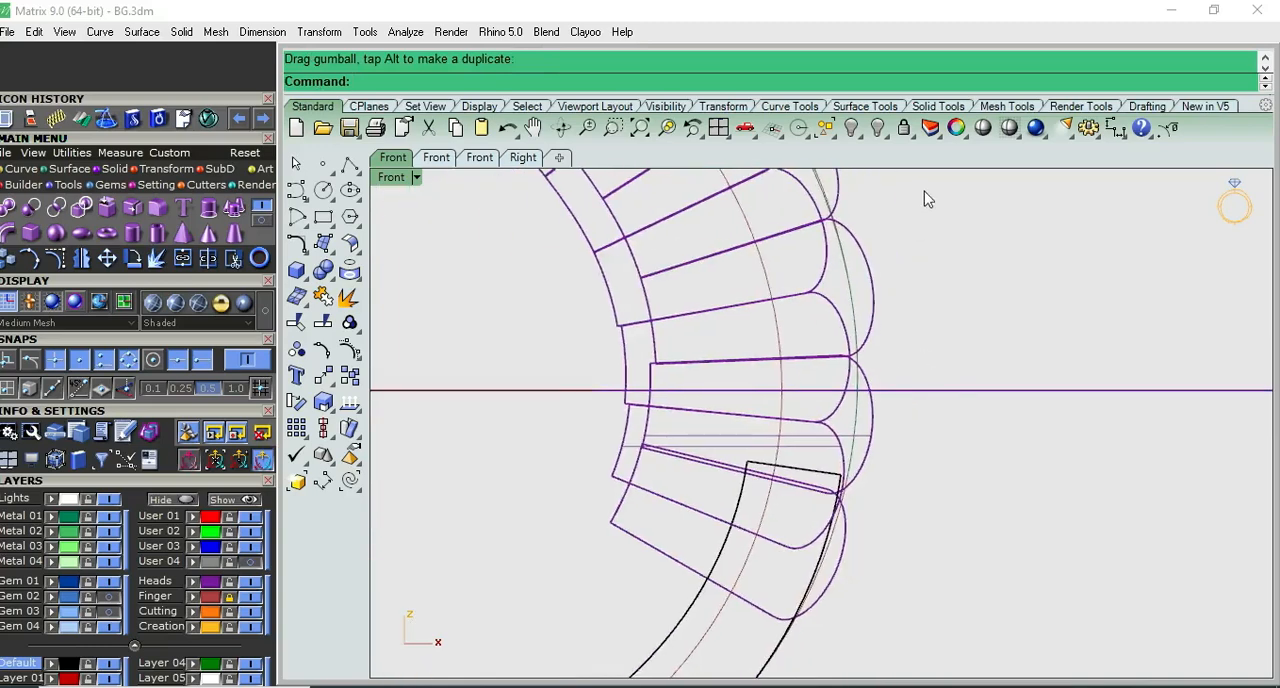
# - Examine the shaded shoulder in Front view where its scallops meet the lower shank
pyautogui.click(983, 128)
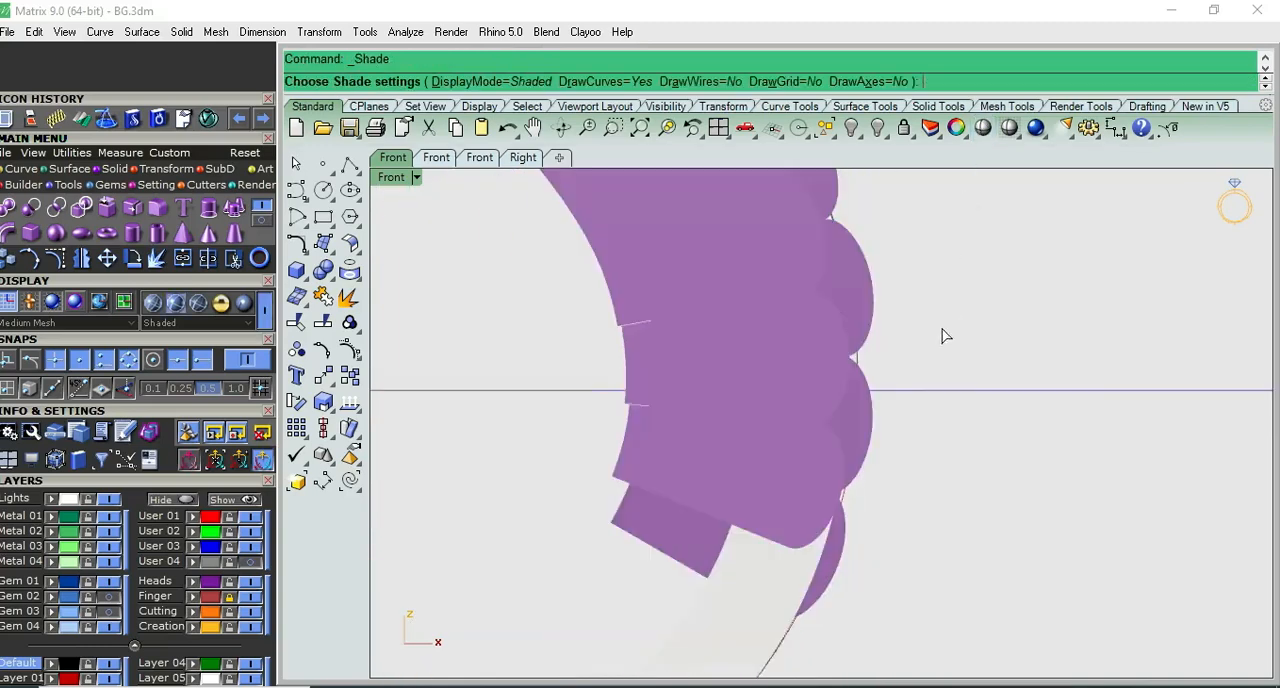
pyautogui.hotkey('ctrl', 'F4')
pyautogui.scroll(5, 831, 463)
pyautogui.moveTo(840, 420); pyautogui.dragTo(883, 334, button='right')
pyautogui.hotkey('ctrl', 'F2')
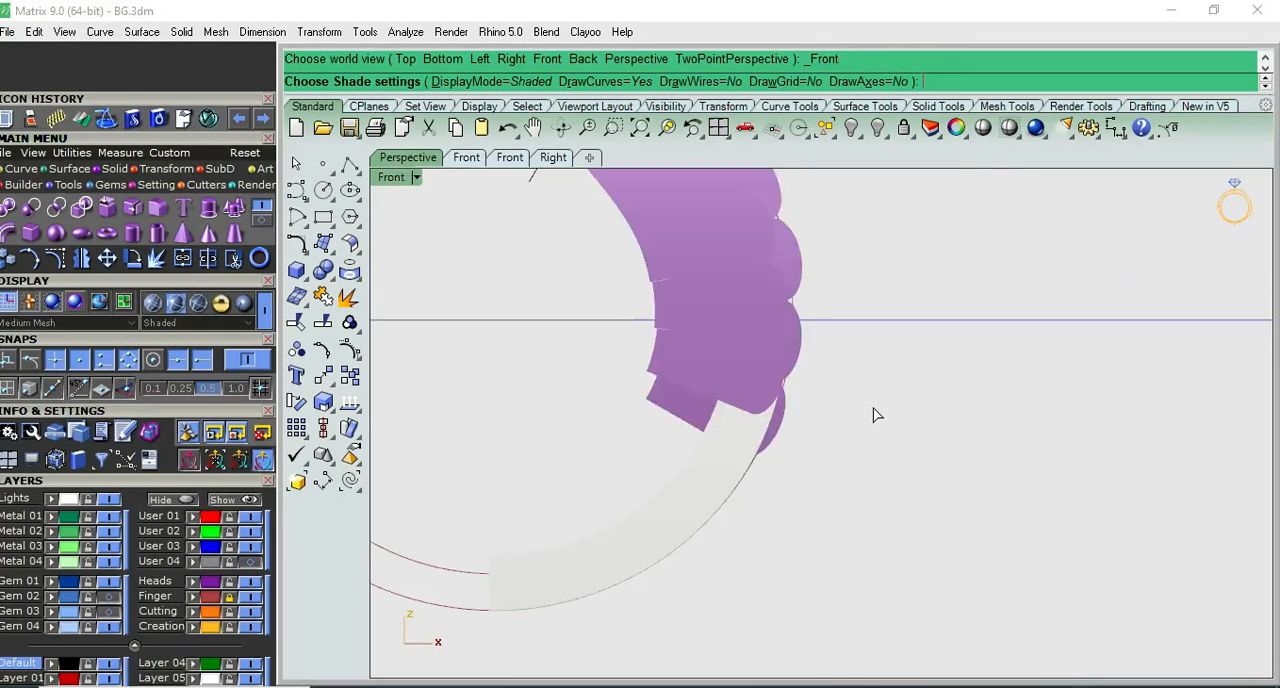
pyautogui.press('Escape')
# - Nudge the inner shoulder's lowest scallop a little further outward and up, beside the upper end of the lower shank
pyautogui.scroll(8, 772, 390)
pyautogui.scroll(3, 790, 323)
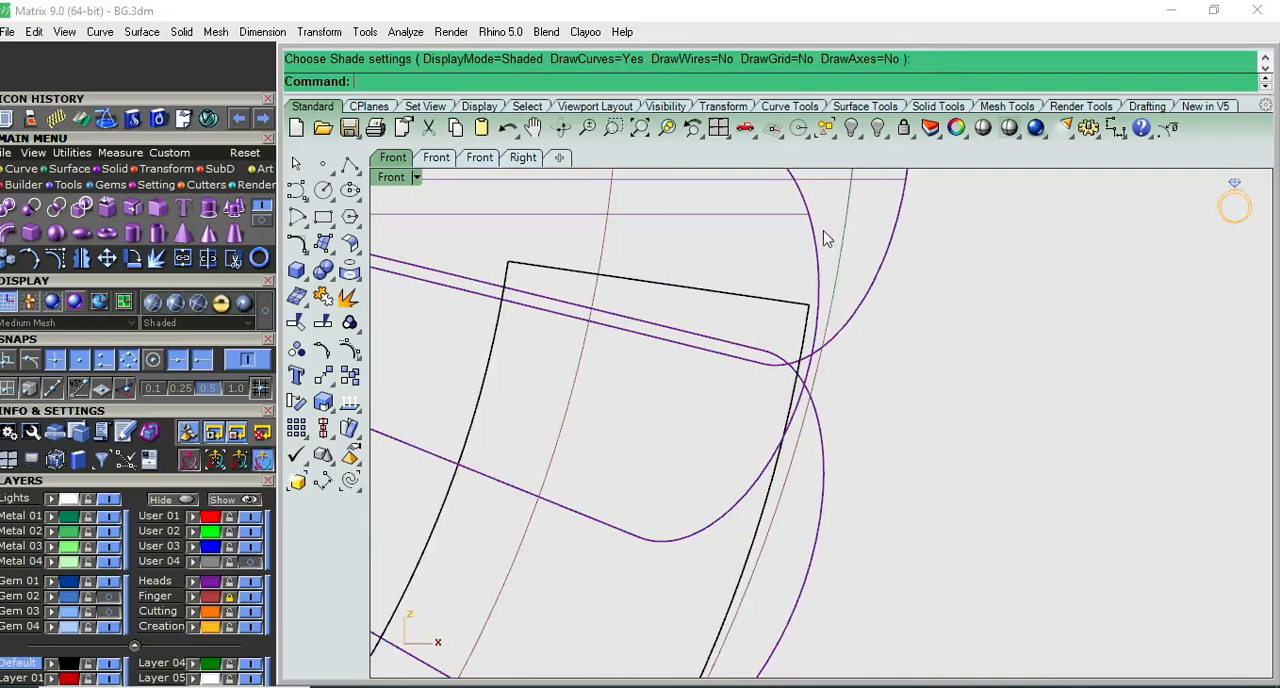
pyautogui.moveTo(823, 231); pyautogui.dragTo(798, 252)
pyautogui.scroll(-6, 824, 377)
pyautogui.moveTo(768, 331); pyautogui.dragTo(785, 345, button='right')
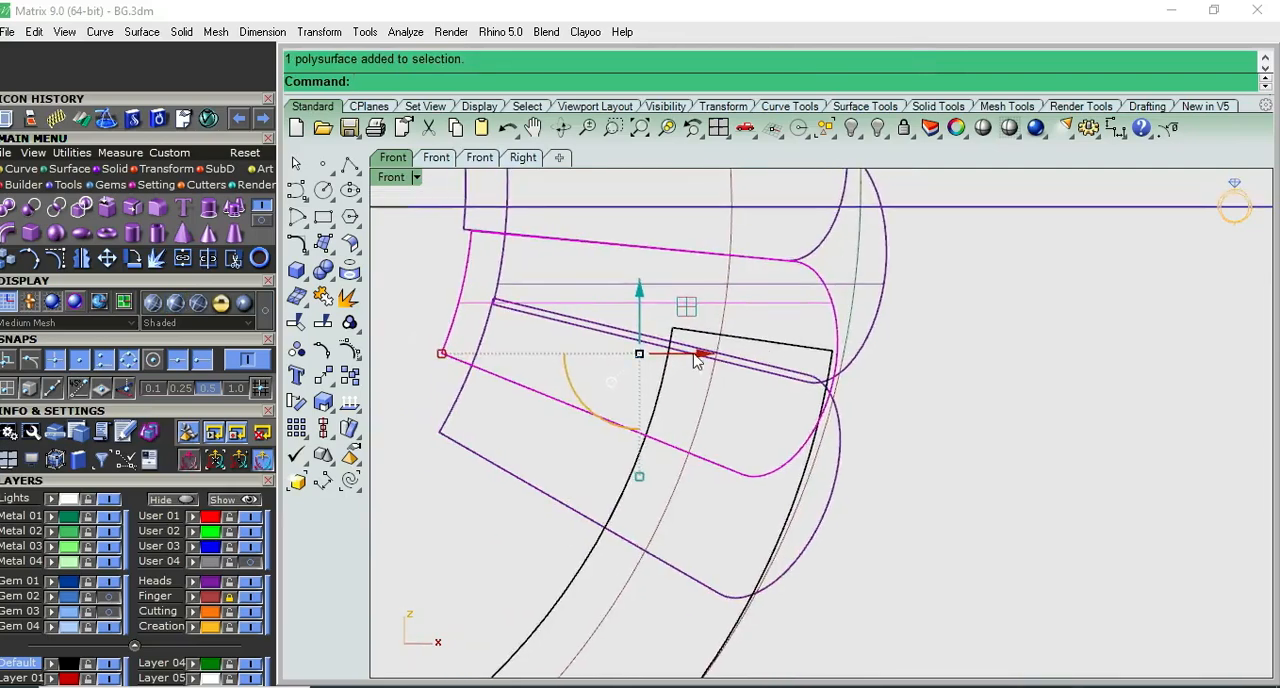
pyautogui.moveTo(686, 311); pyautogui.dragTo(690, 308)
pyautogui.click(998, 415)
# - Inspect the adjusted lowest scallops against the lower shank in a shaded Front view
pyautogui.scroll(-7, 936, 437)
pyautogui.moveTo(934, 450); pyautogui.dragTo(858, 449, button='right')
pyautogui.press('F4')
pyautogui.press('F3')
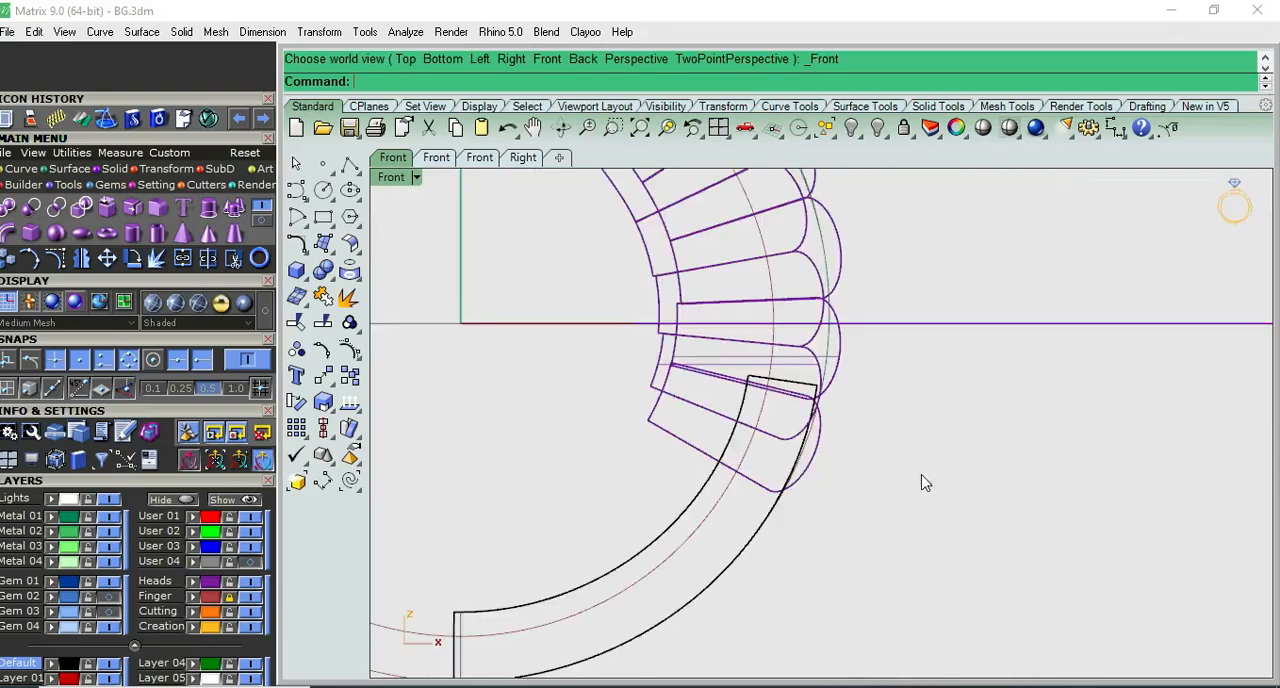
pyautogui.click(984, 131)
pyautogui.press('F2')
pyautogui.moveTo(969, 441)
pyautogui.mouseDown(button='right')
pyautogui.moveTo(780, 190)
pyautogui.moveTo(906, 186)
pyautogui.moveTo(829, 420)
pyautogui.moveTo(1003, 349)
pyautogui.moveTo(1069, 531)
pyautogui.moveTo(1057, 626)
pyautogui.moveTo(1034, 291)
pyautogui.mouseUp(button='right')
pyautogui.press('F3')
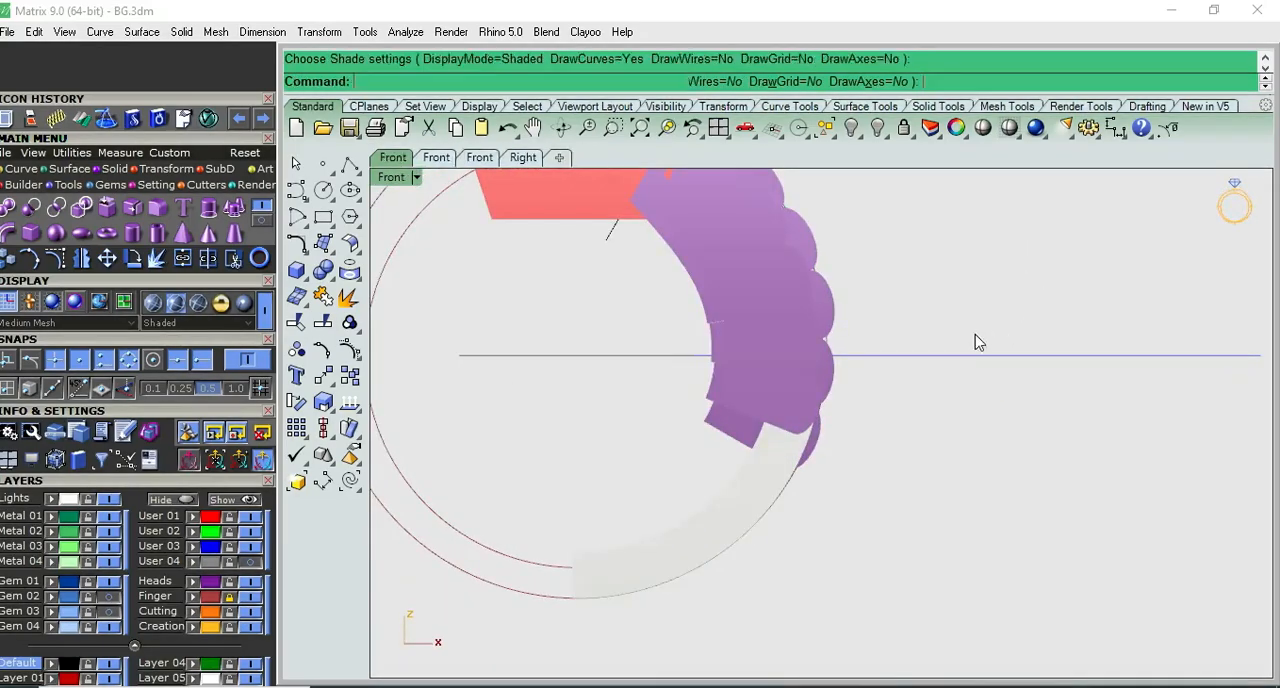
pyautogui.press('Escape')
# - Subtract the slightly lower overlapping box from the tapered top box with a Boolean difference
pyautogui.scroll(5, 790, 270)
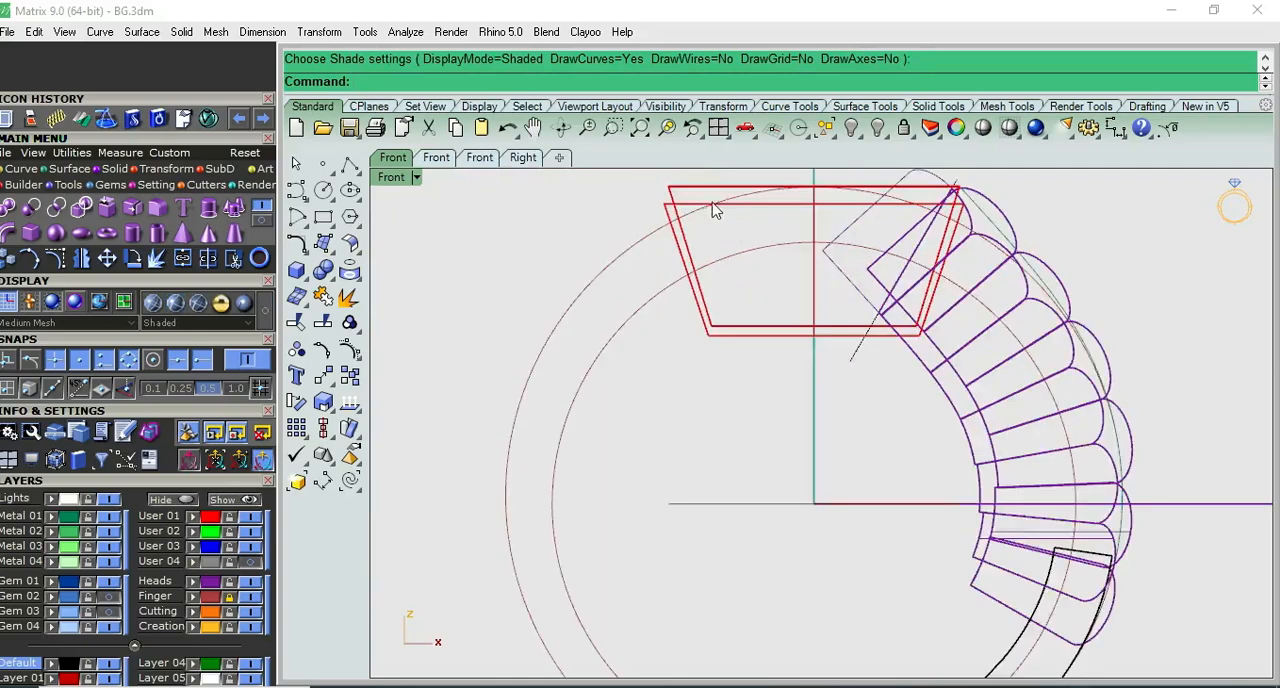
pyautogui.scroll(5, 714, 208)
pyautogui.click(688, 288)
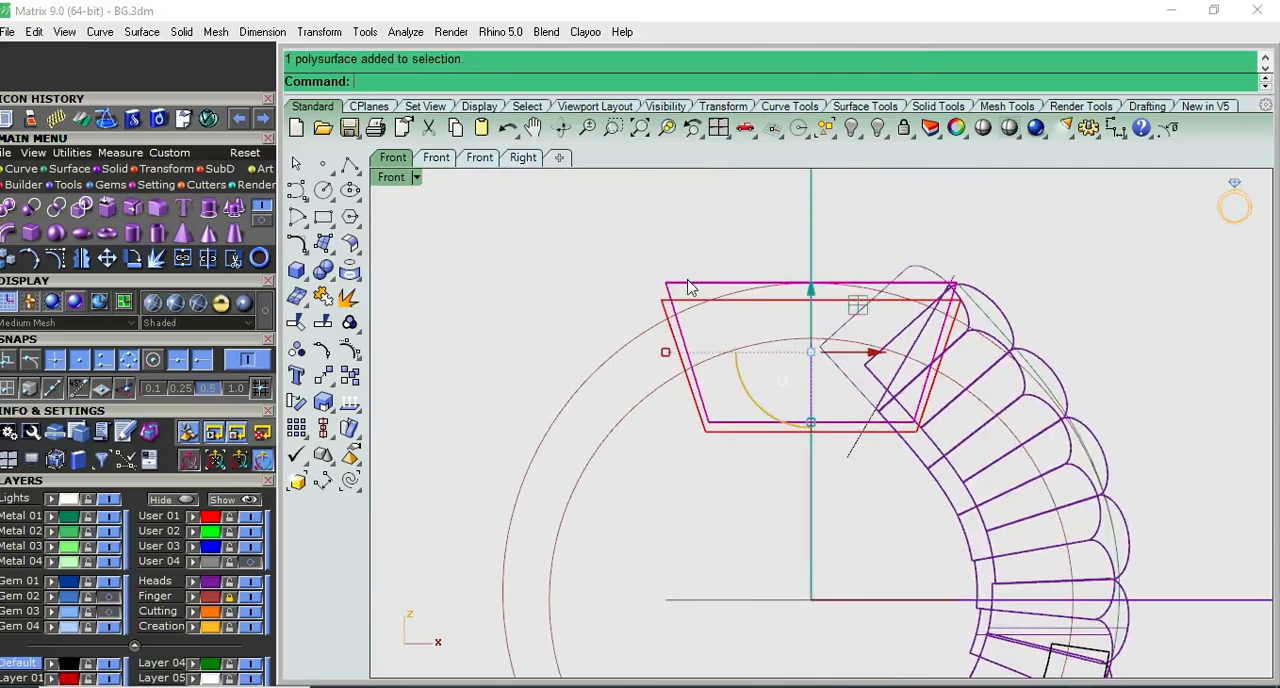
pyautogui.click(323, 270)
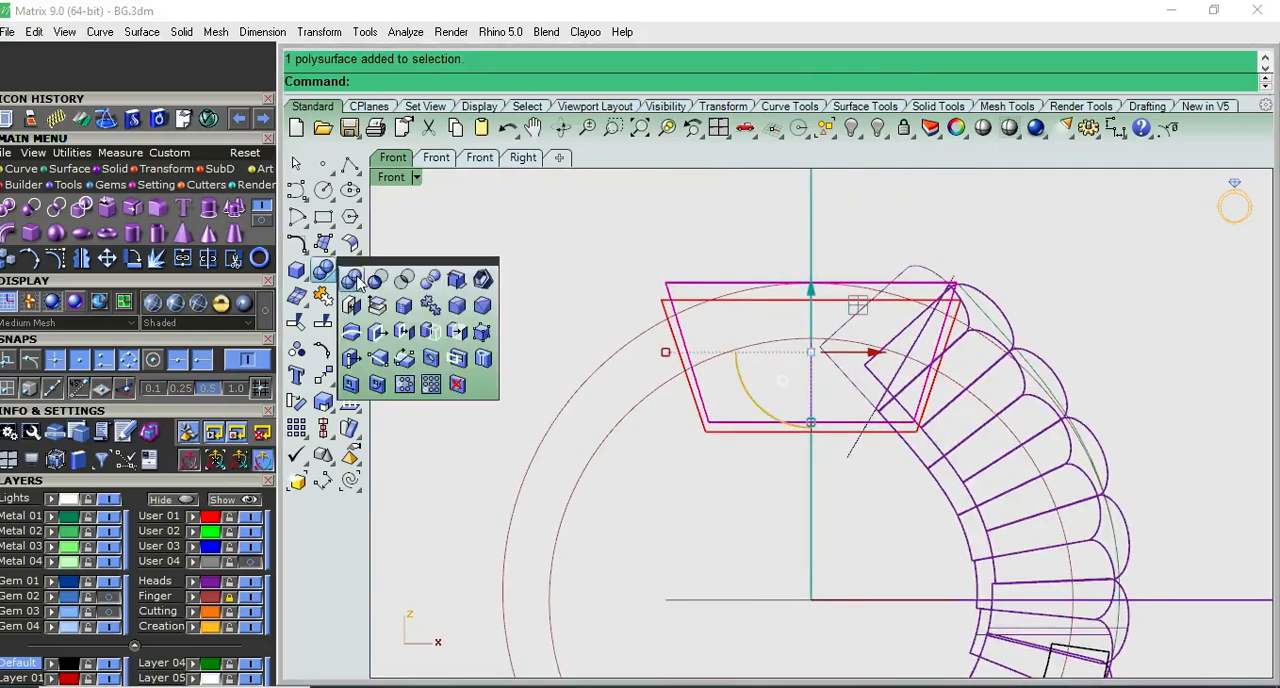
pyautogui.click(706, 431)
pyautogui.rightClick(706, 431)
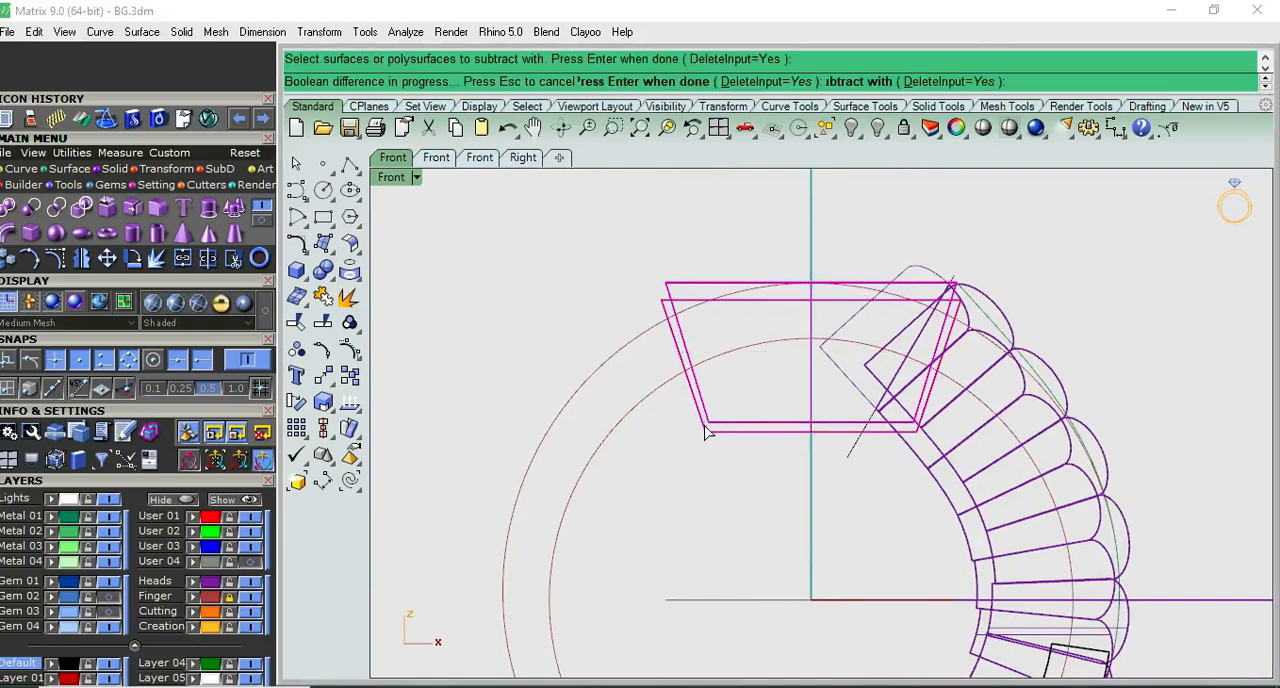
# - Extrude the inner finger circle to both sides as a solid cylinder that extends past the ring's full width
pyautogui.scroll(-5, 660, 444)
pyautogui.moveTo(764, 512); pyautogui.dragTo(745, 586)
pyautogui.click(642, 436)
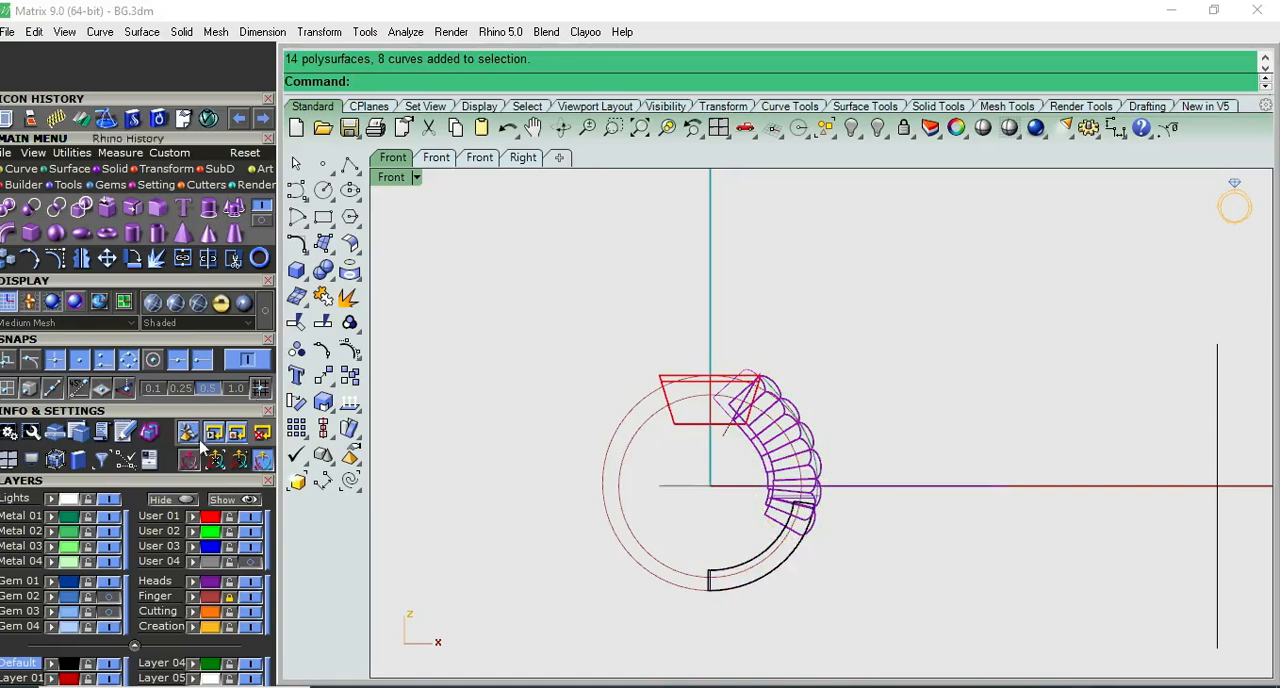
pyautogui.click(632, 443)
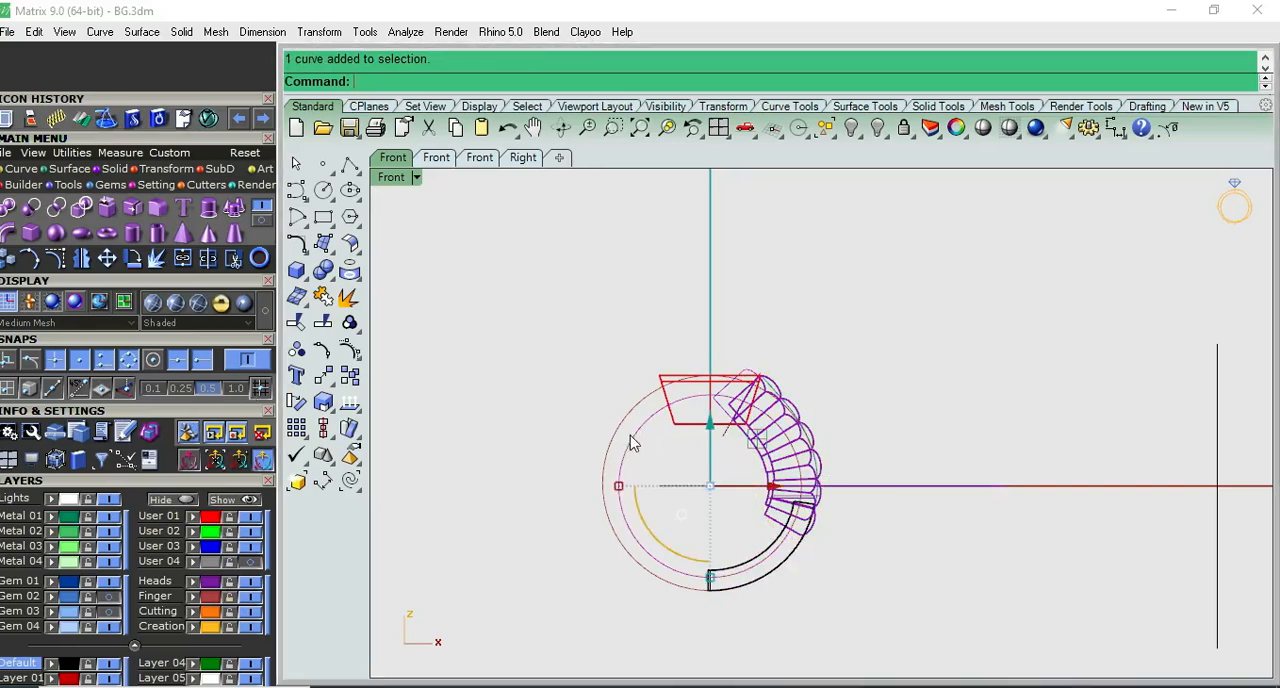
pyautogui.click(296, 270)
pyautogui.click(380, 334)
pyautogui.hotkey('ctrl', 'F1')
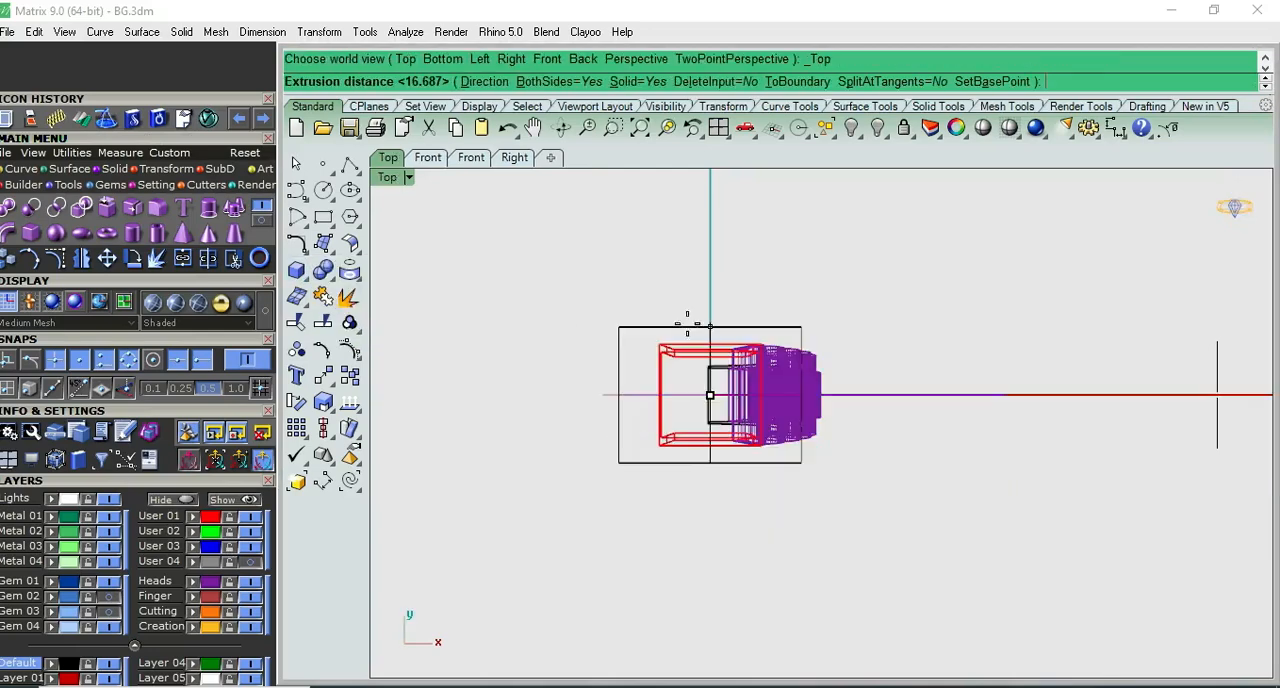
pyautogui.hotkey('ctrl', 'F2')
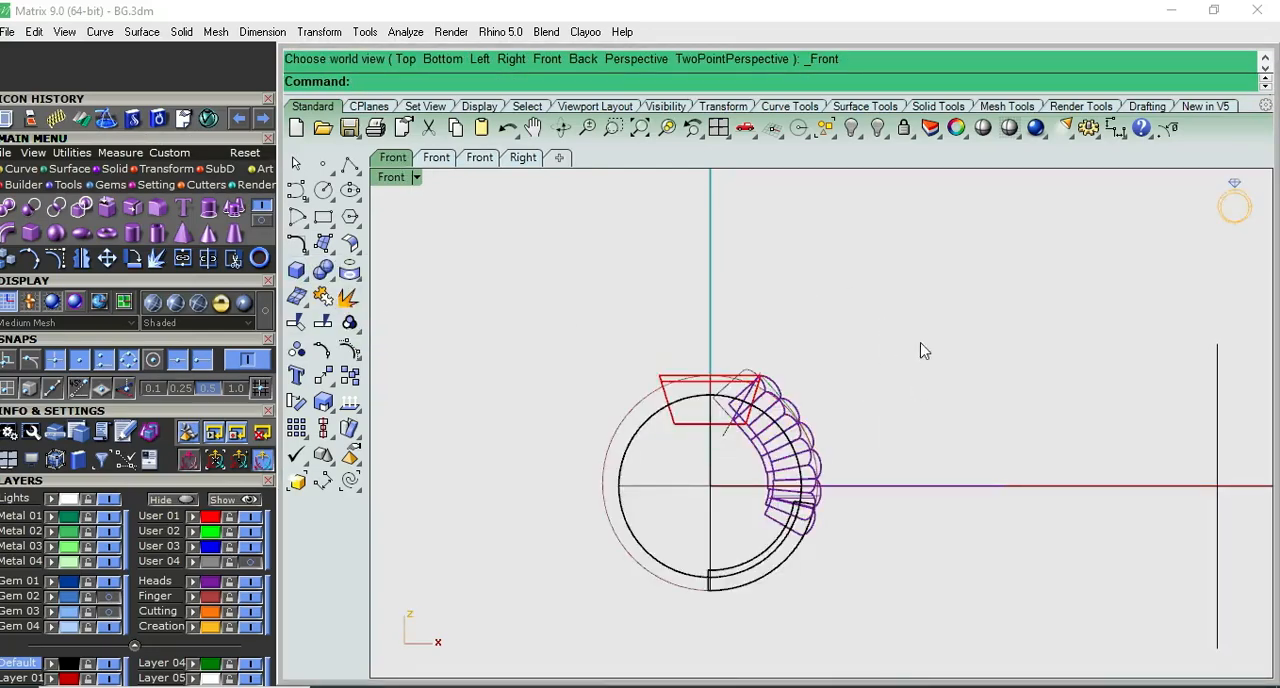
# - Select all objects on the Heads layer and group them
pyautogui.scroll(2, 806, 428)
pyautogui.scroll(2, 855, 447)
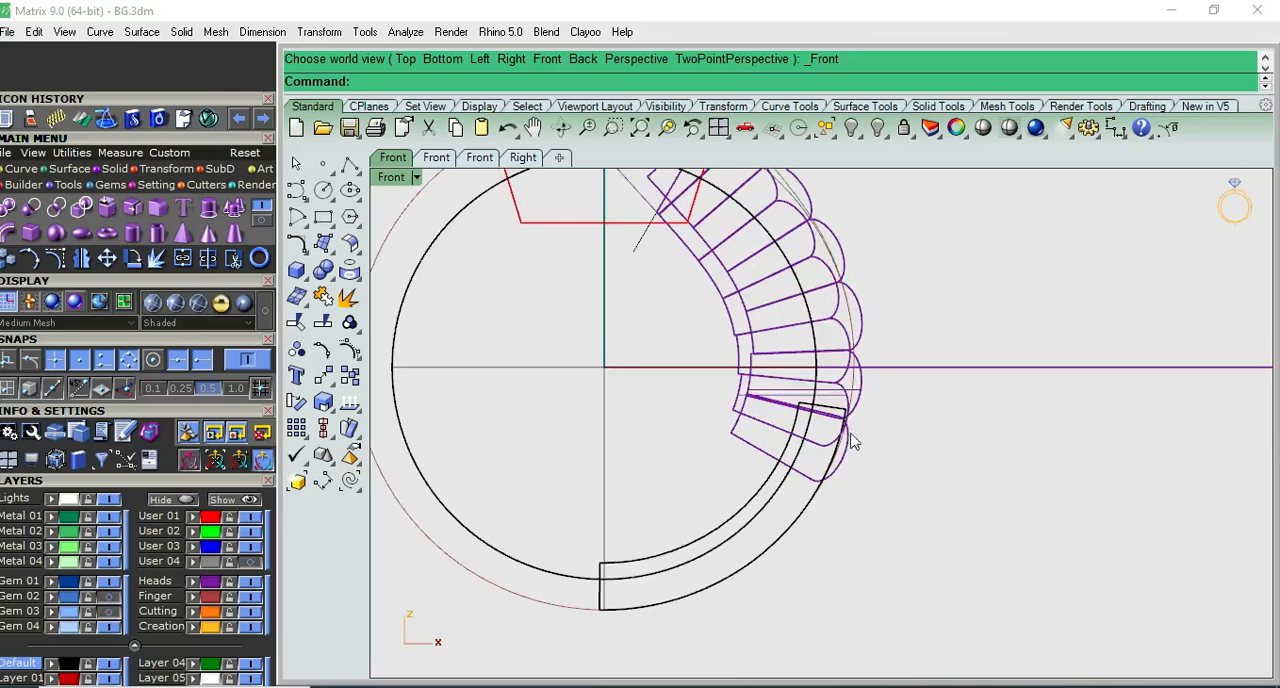
pyautogui.click(212, 581)
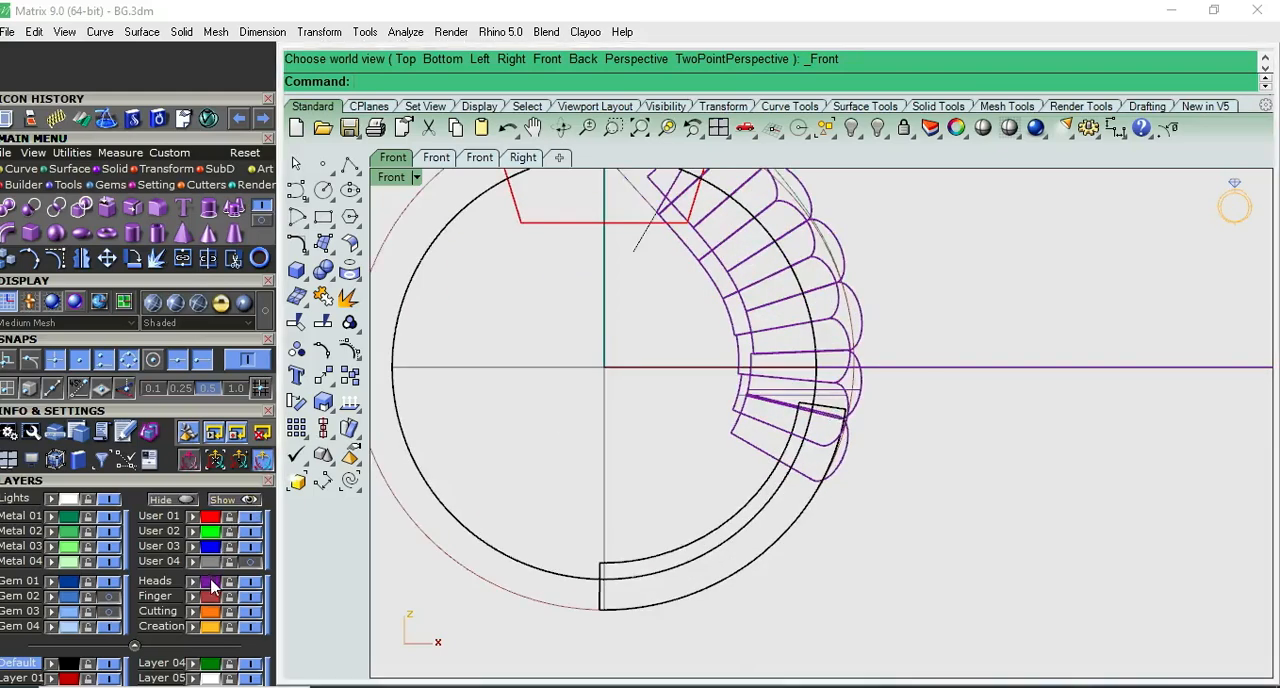
pyautogui.hotkey('ctrl', 'g')
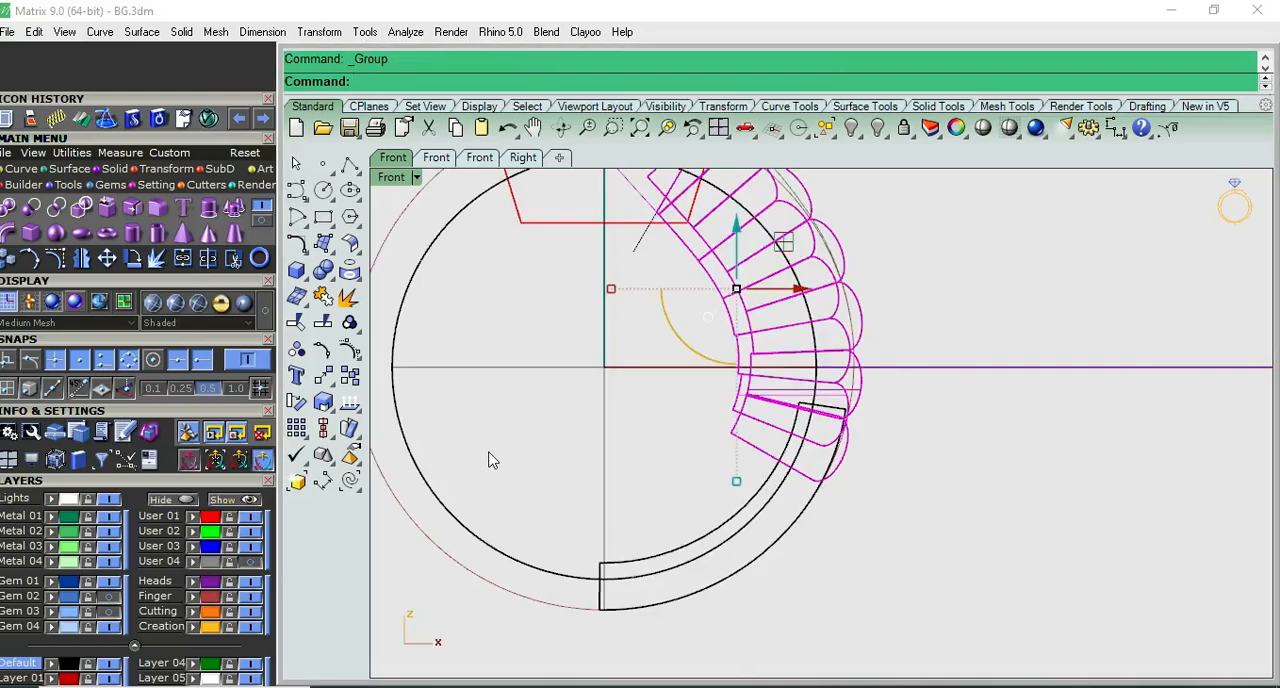
# - Try to subtract the finger cylinder from only the lower shank and the tapered top box
pyautogui.keyDown('shift'); pyautogui.click(624, 553); pyautogui.keyUp('shift')
pyautogui.scroll(-5, 624, 553)
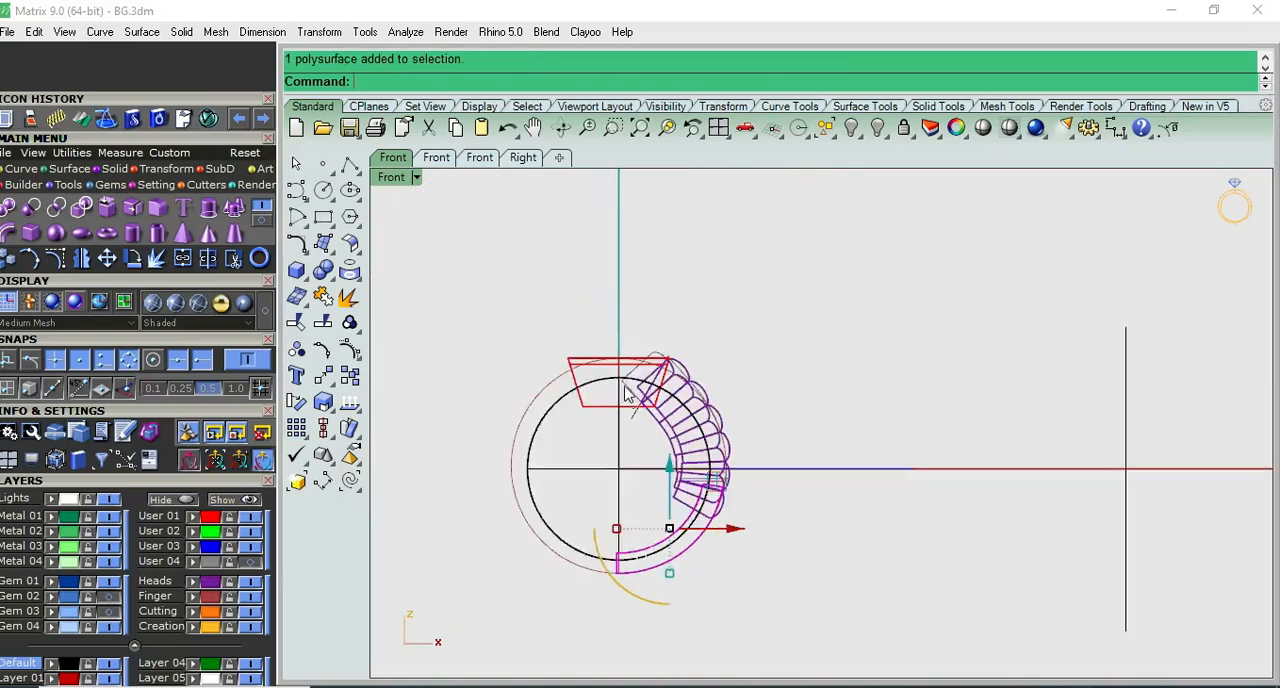
pyautogui.scroll(3, 610, 375)
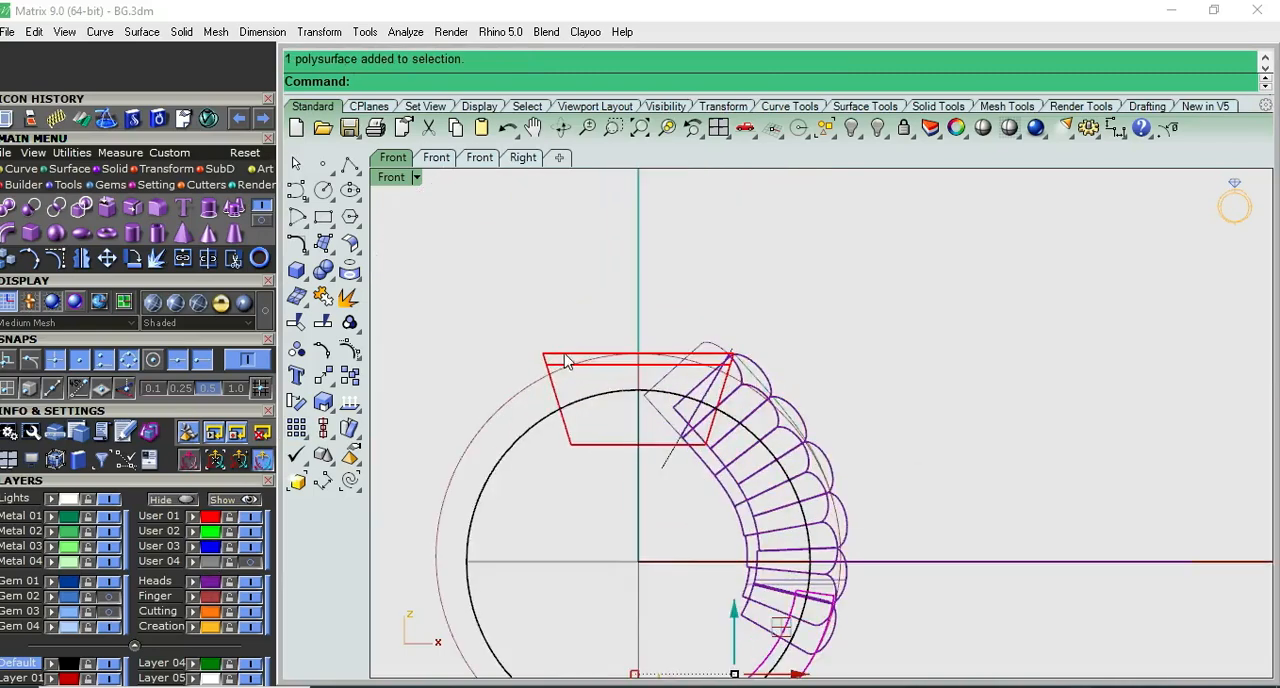
pyautogui.click(336, 277)
pyautogui.click(380, 282)
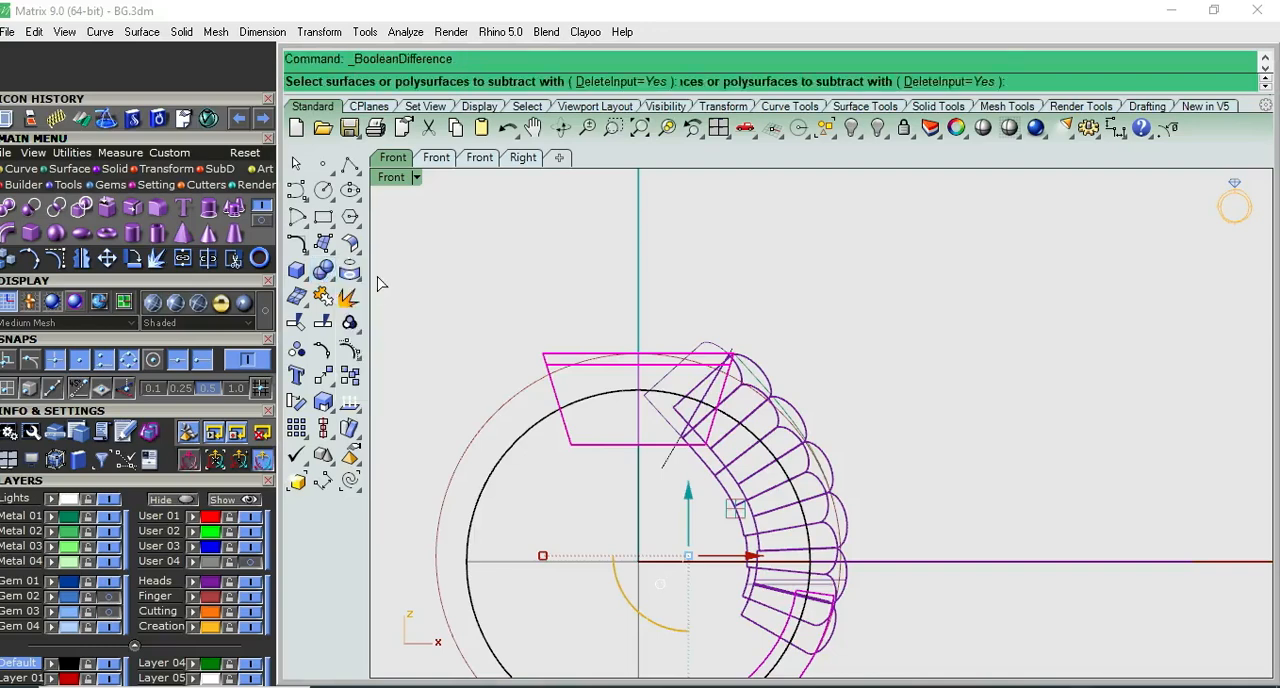
pyautogui.press('F1')
pyautogui.click(751, 205)
pyautogui.press('Return')
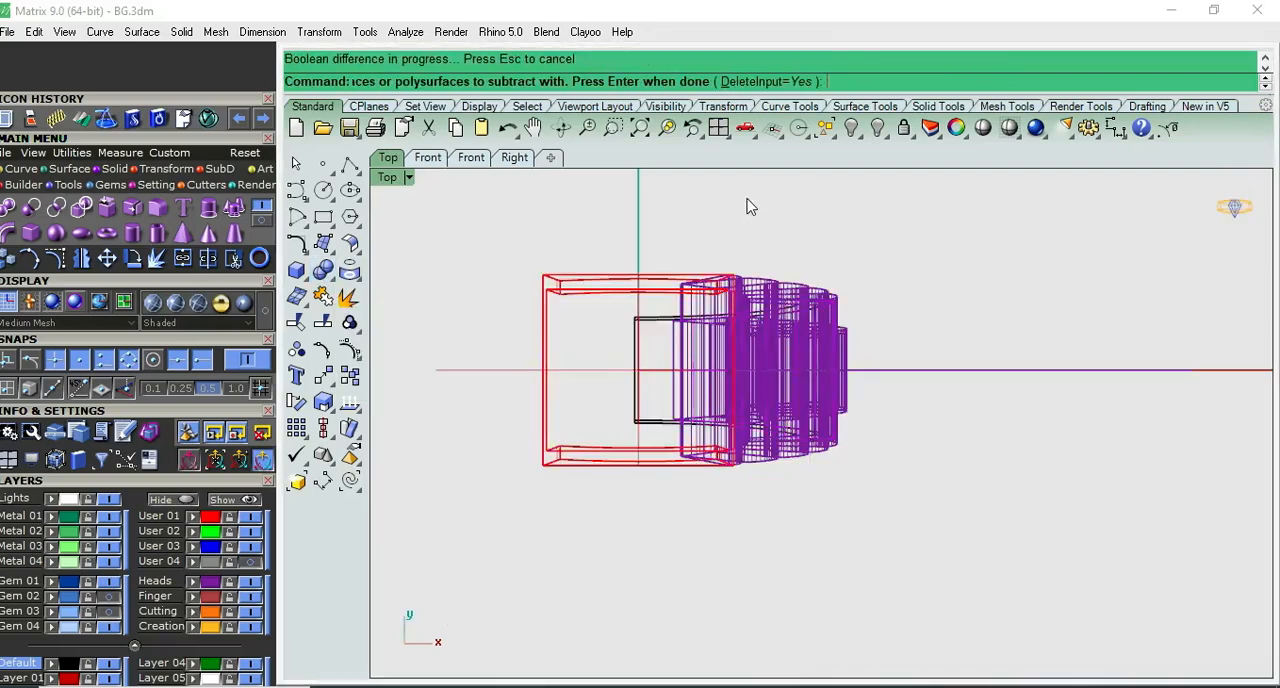
# - Check the cut in shaded Front view and in Perspective, and undo the Boolean difference
pyautogui.click(778, 416)
pyautogui.click(983, 127)
pyautogui.press('F2')
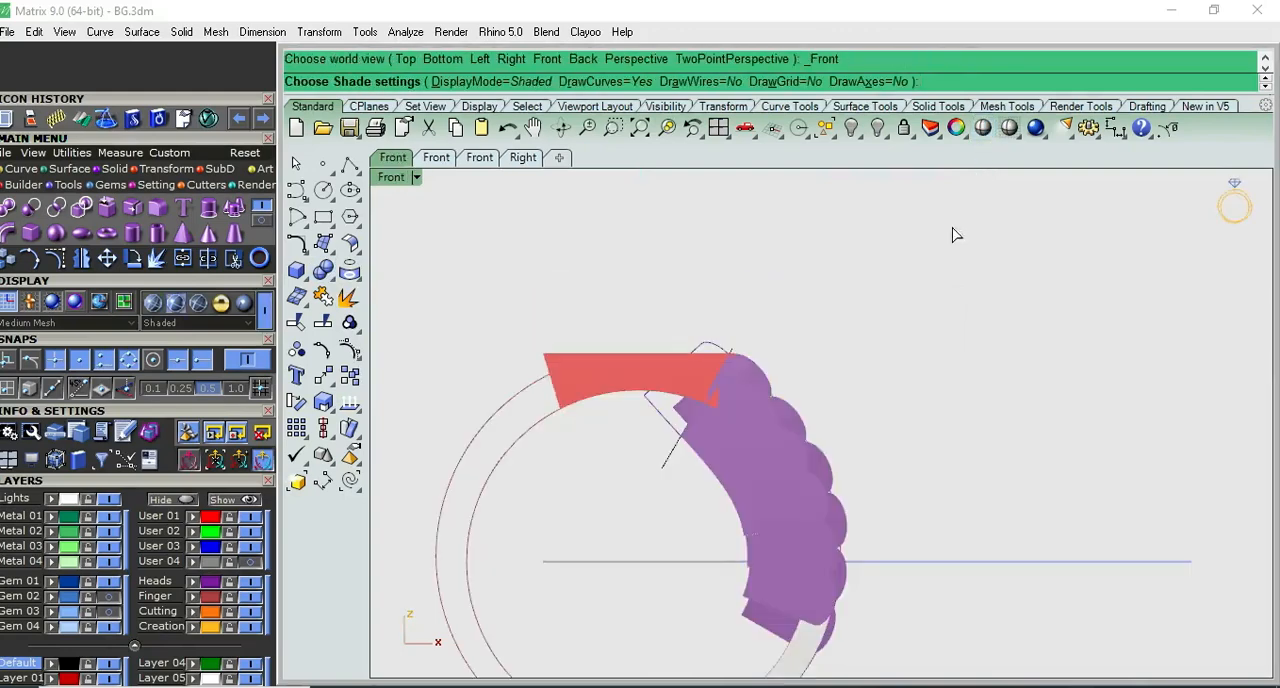
pyautogui.rightClick(903, 404)
pyautogui.moveTo(888, 397); pyautogui.dragTo(894, 325, button='right')
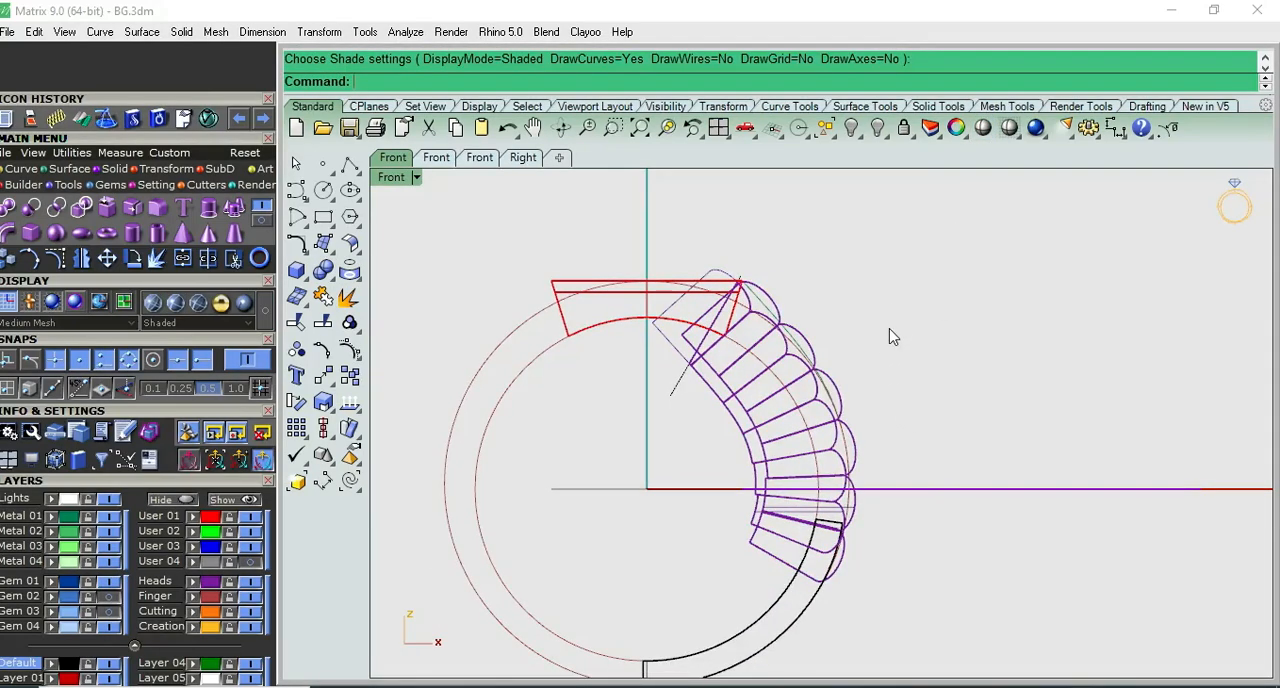
pyautogui.press('F4')
pyautogui.moveTo(797, 348); pyautogui.dragTo(881, 246, button='right')
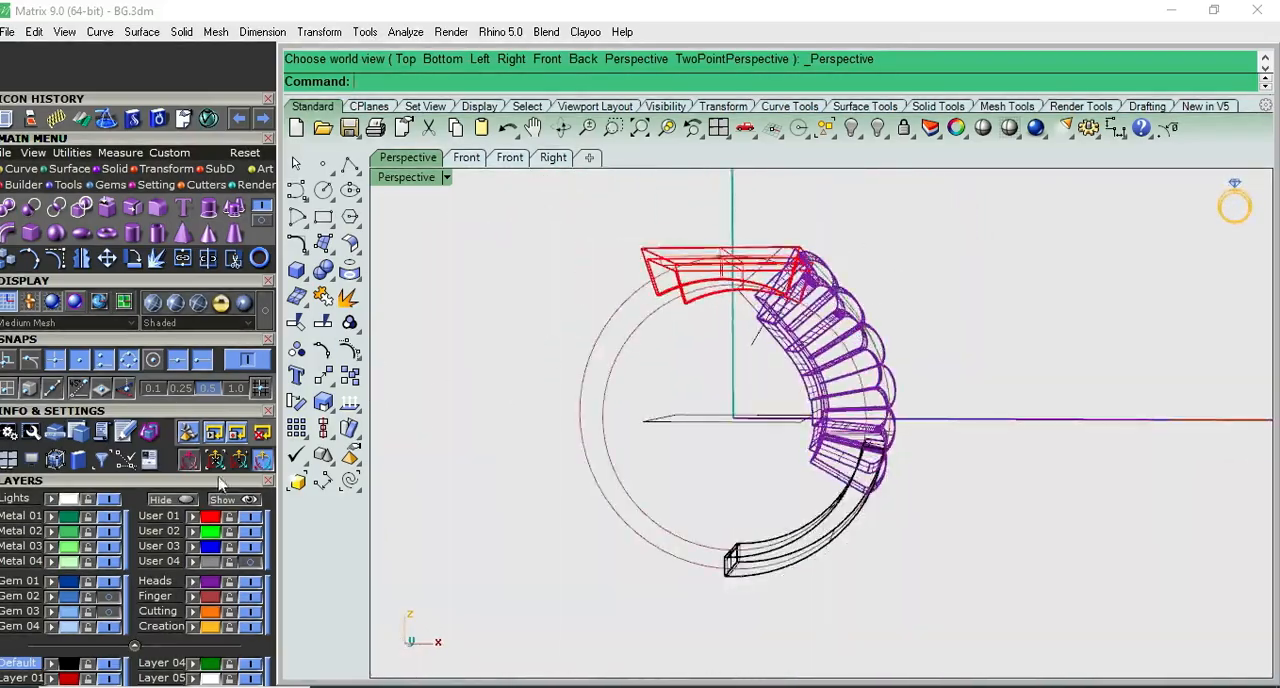
pyautogui.click(802, 353)
pyautogui.moveTo(801, 340); pyautogui.dragTo(703, 366, button='right')
pyautogui.hotkey('ctrl', 'z')
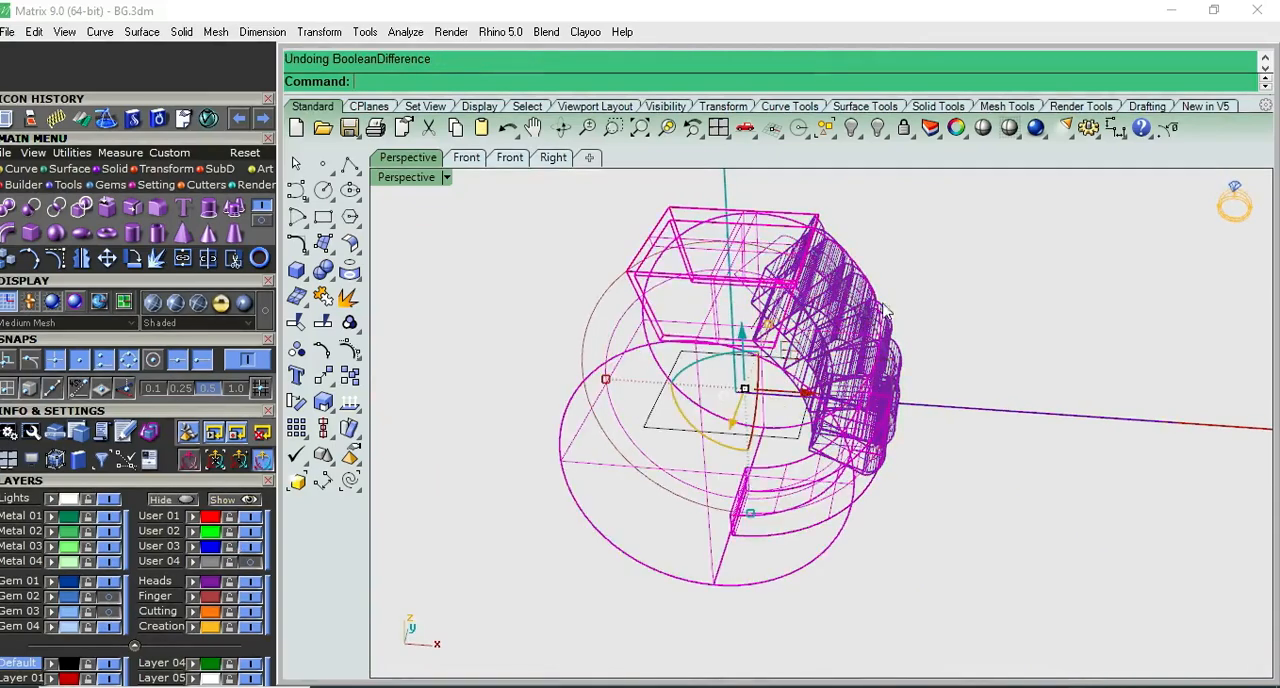
# - Subtract the finger cylinder from the scalloped shoulder group, the tapered top box and the lower shank with a Boolean difference
pyautogui.click(858, 290)
pyautogui.scroll(2, 680, 281)
pyautogui.keyDown('shift'); pyautogui.click(674, 283); pyautogui.keyUp('shift')
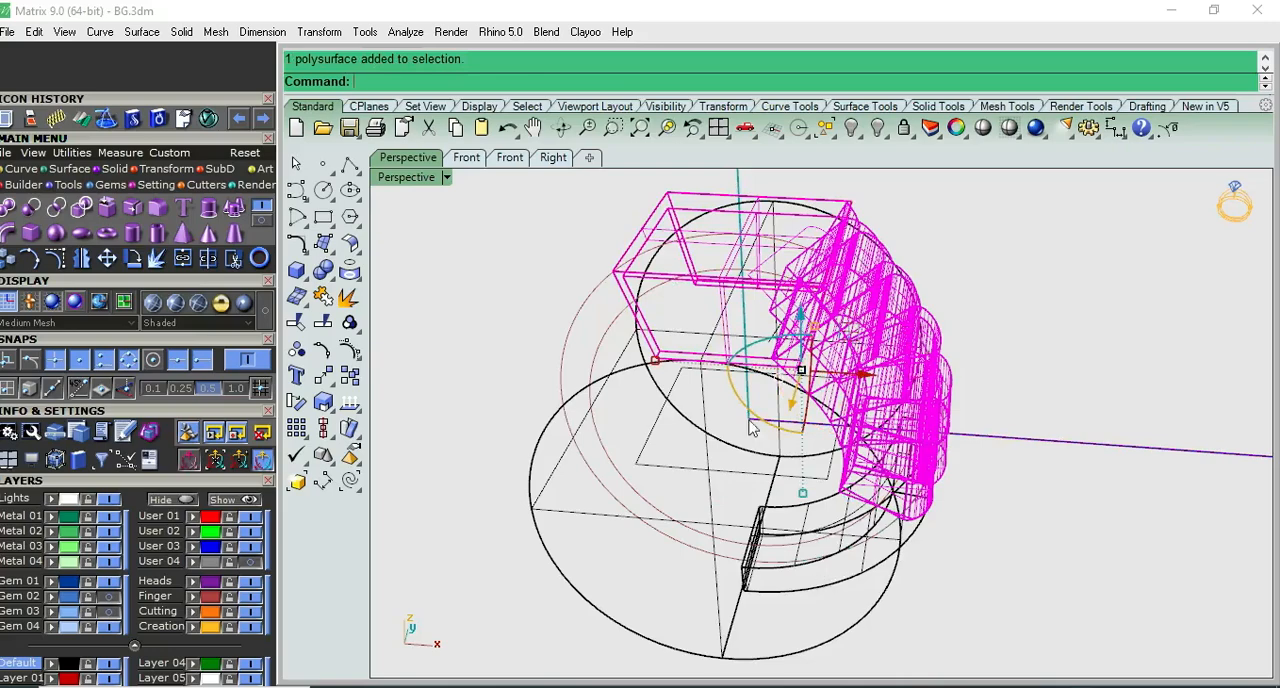
pyautogui.moveTo(842, 560); pyautogui.dragTo(886, 592, button='right')
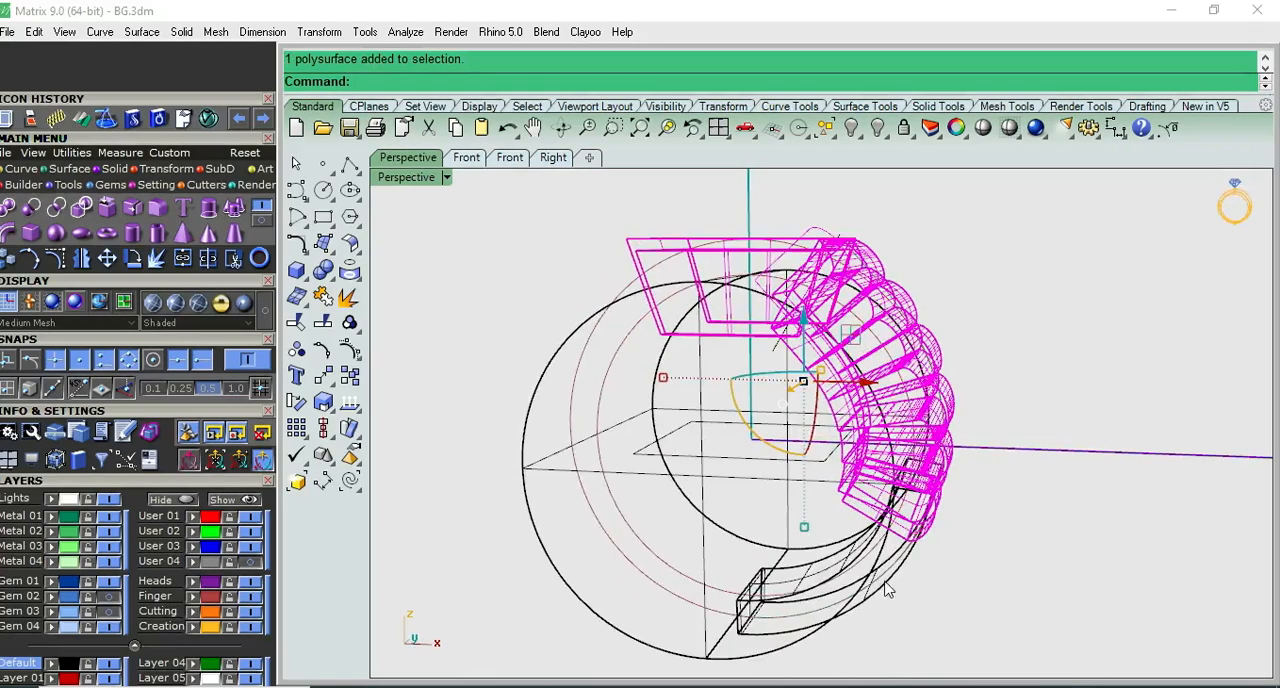
pyautogui.click(321, 272)
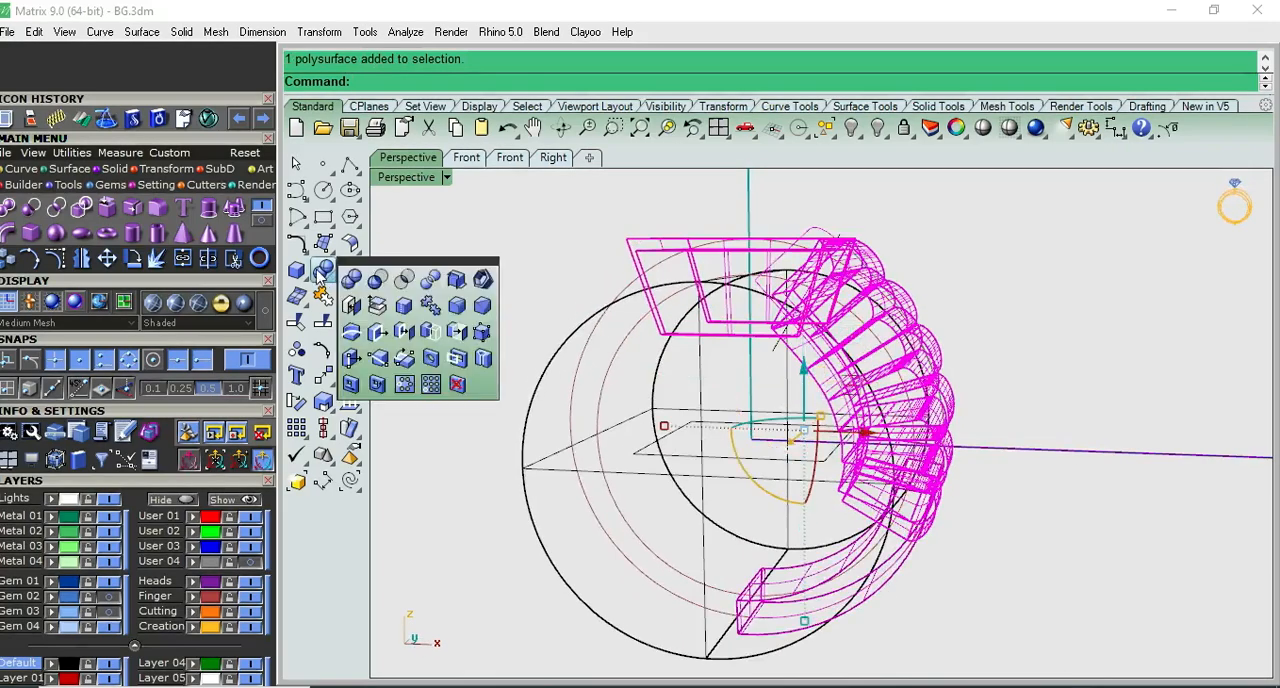
pyautogui.click(388, 284)
pyautogui.click(586, 334)
pyautogui.press('Return')
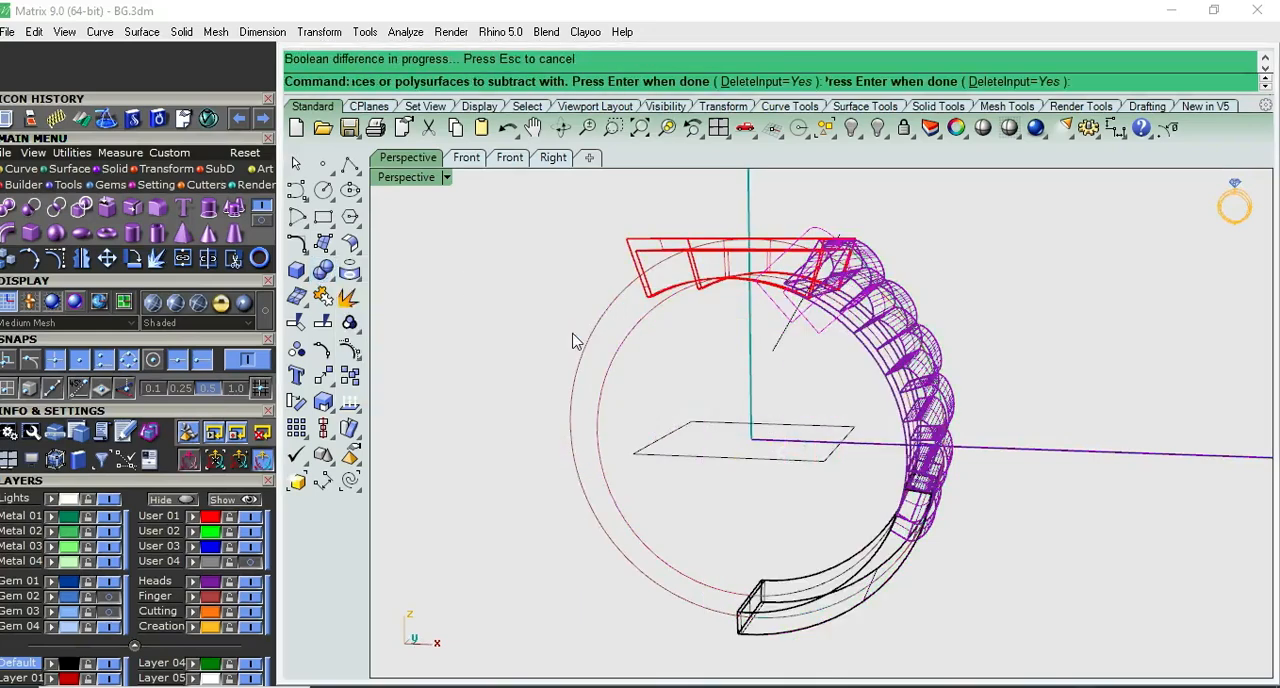
# - Examine the shaded ring from several angles and in Front view to check the finger hole cut
pyautogui.click(776, 418)
pyautogui.click(983, 127)
pyautogui.moveTo(997, 271)
pyautogui.mouseDown()
pyautogui.moveTo(1091, 234)
pyautogui.moveTo(797, 421)
pyautogui.mouseUp()
pyautogui.moveTo(797, 421)
pyautogui.mouseDown(button='right')
pyautogui.moveTo(960, 317)
pyautogui.moveTo(974, 345)
pyautogui.mouseUp(button='right')
pyautogui.press('F2')
pyautogui.press('Escape')
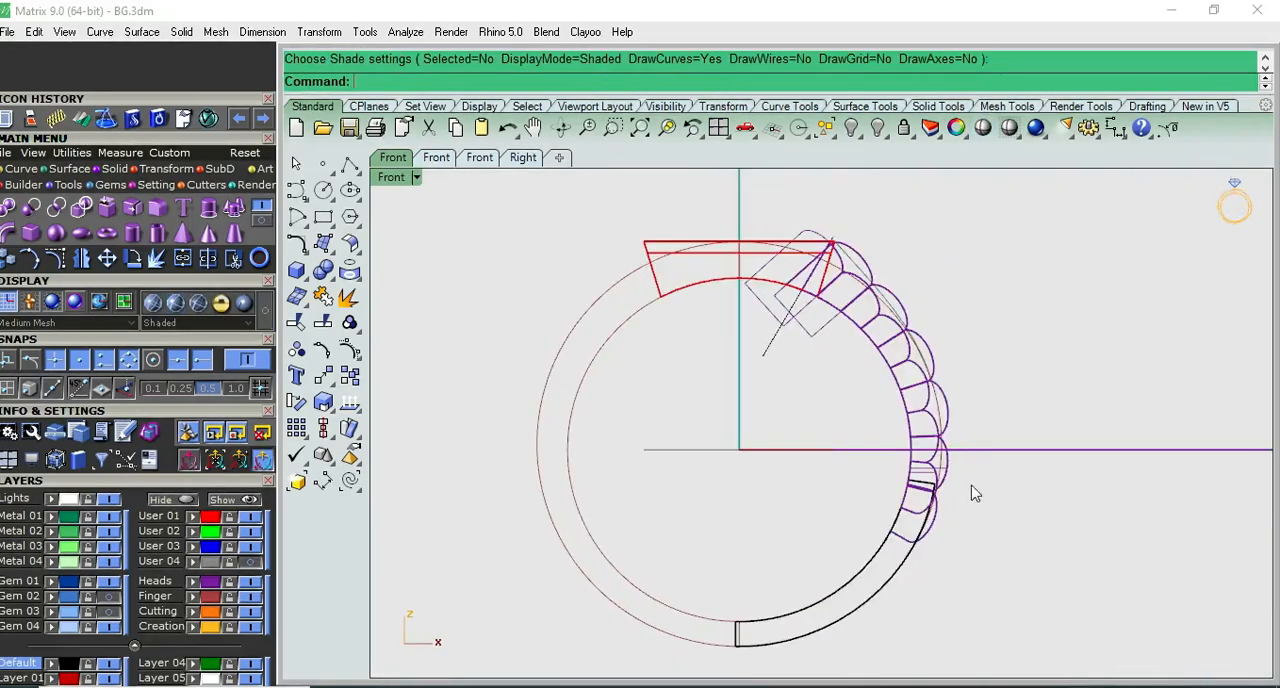
# - Select all the leftover construction curves and hide them
pyautogui.hotkey('ctrl', 'a')
pyautogui.press('Escape')
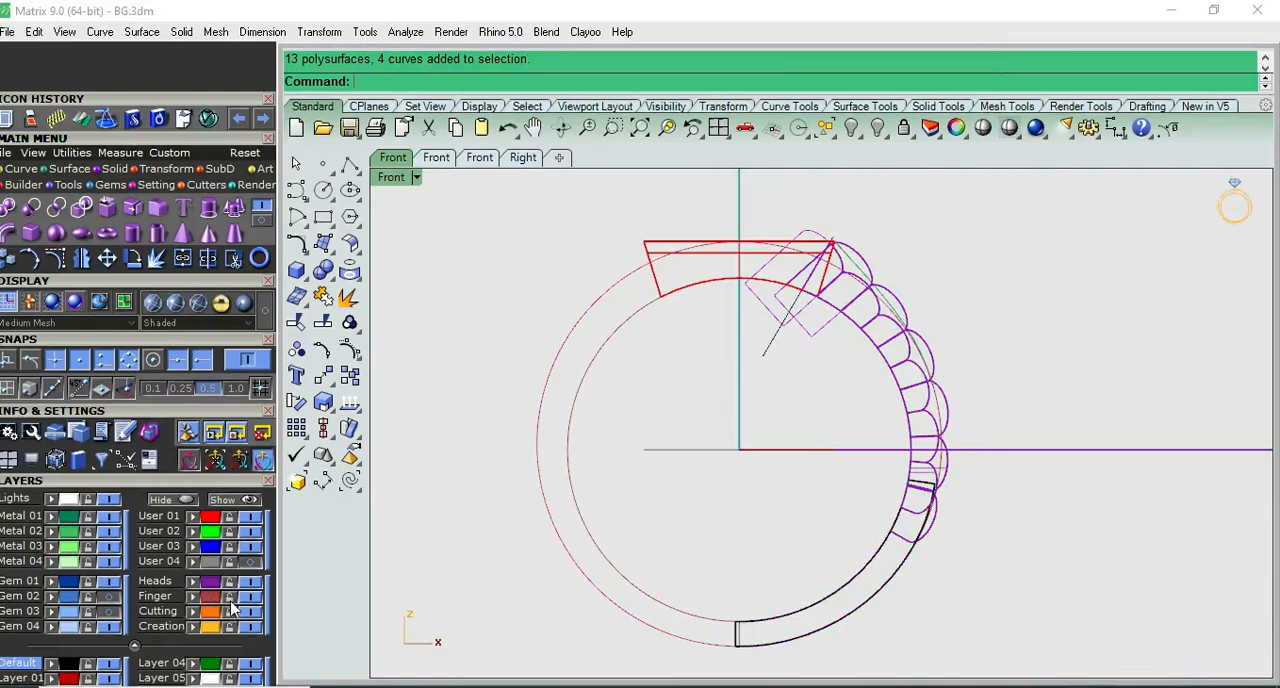
pyautogui.click(830, 137)
pyautogui.click(879, 218)
pyautogui.hotkey('ctrl', 'h')
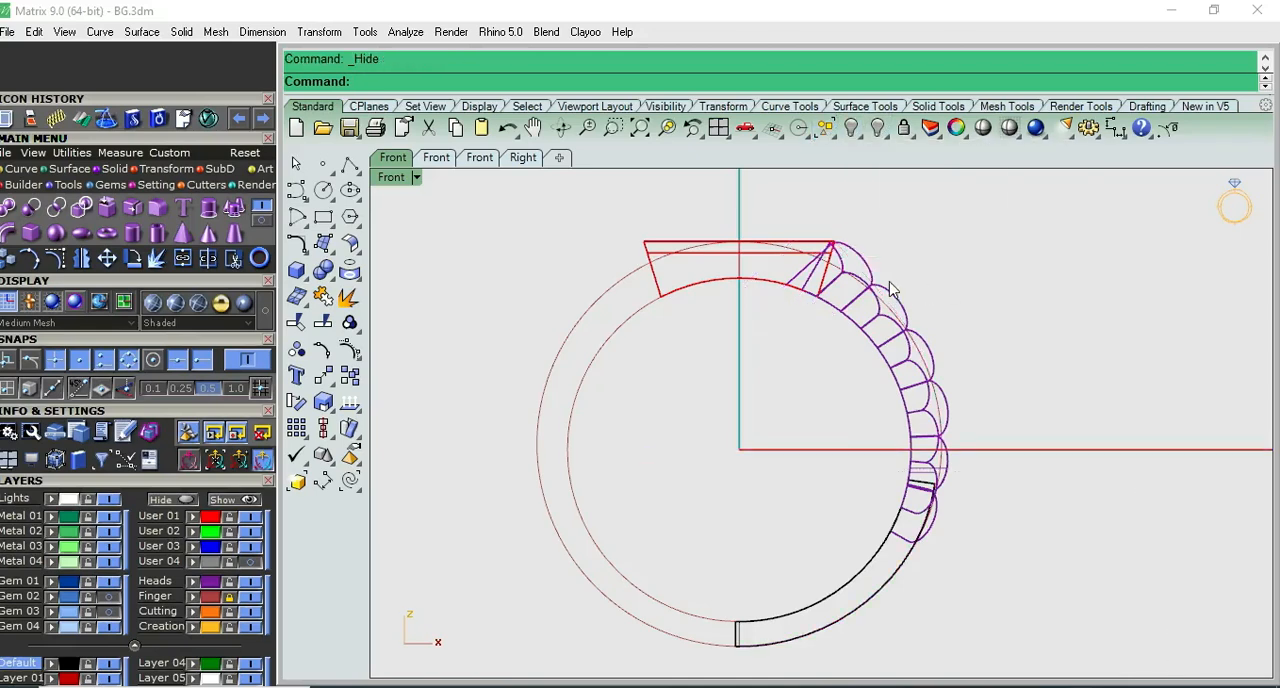
# - Mirror a copy of the scalloped shoulder group and the lower shank across the vertical axis through the origin (0)
pyautogui.click(880, 287)
pyautogui.keyDown('shift'); pyautogui.click(905, 573); pyautogui.keyUp('shift')
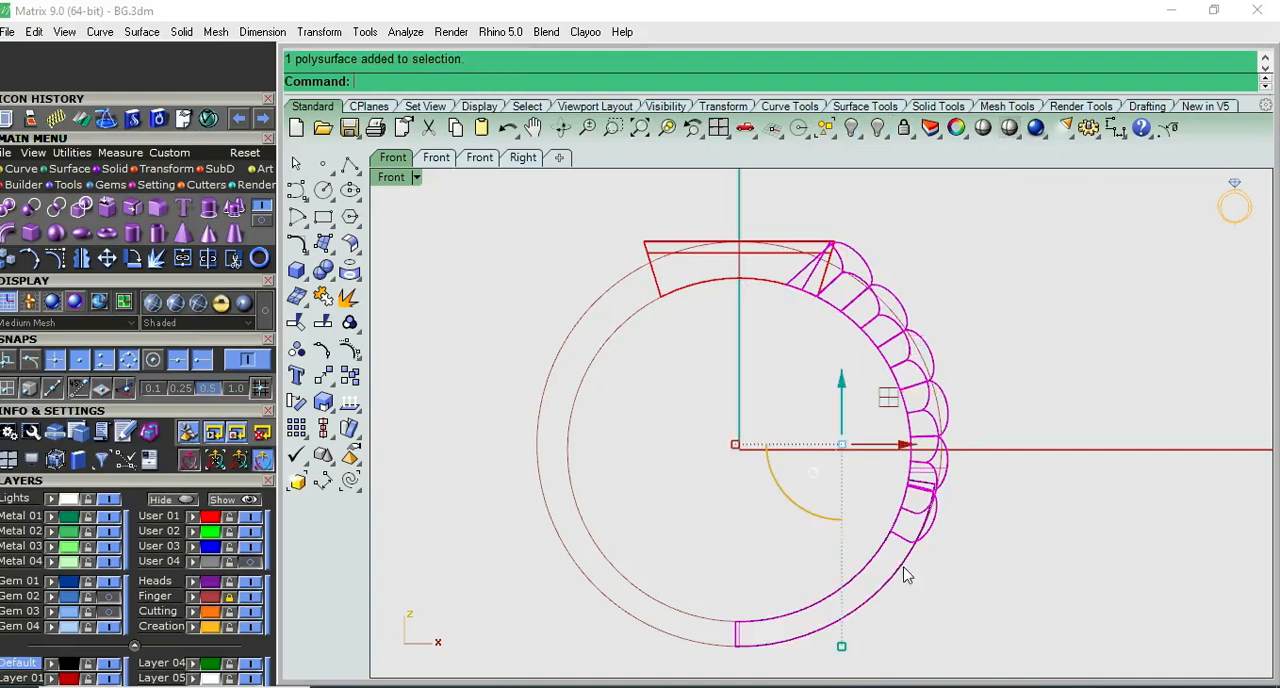
pyautogui.write('mand: Mirror')
pyautogui.press('Return')
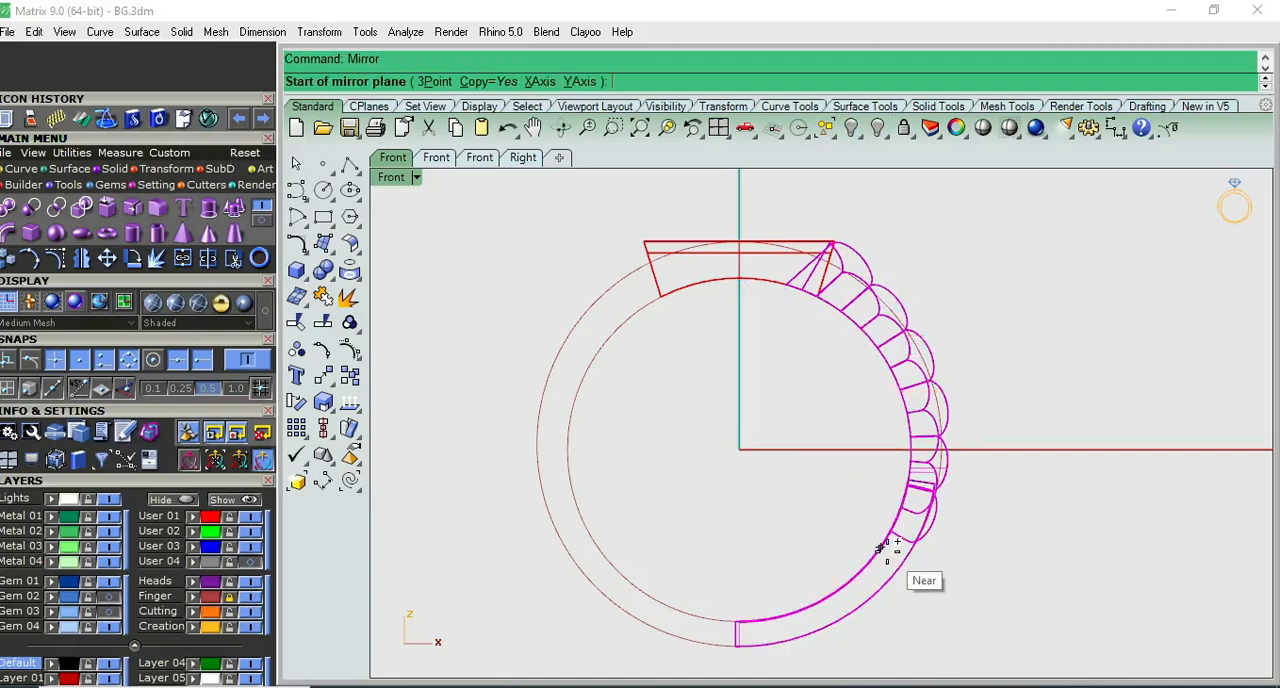
pyautogui.write('0')
pyautogui.press('Return')
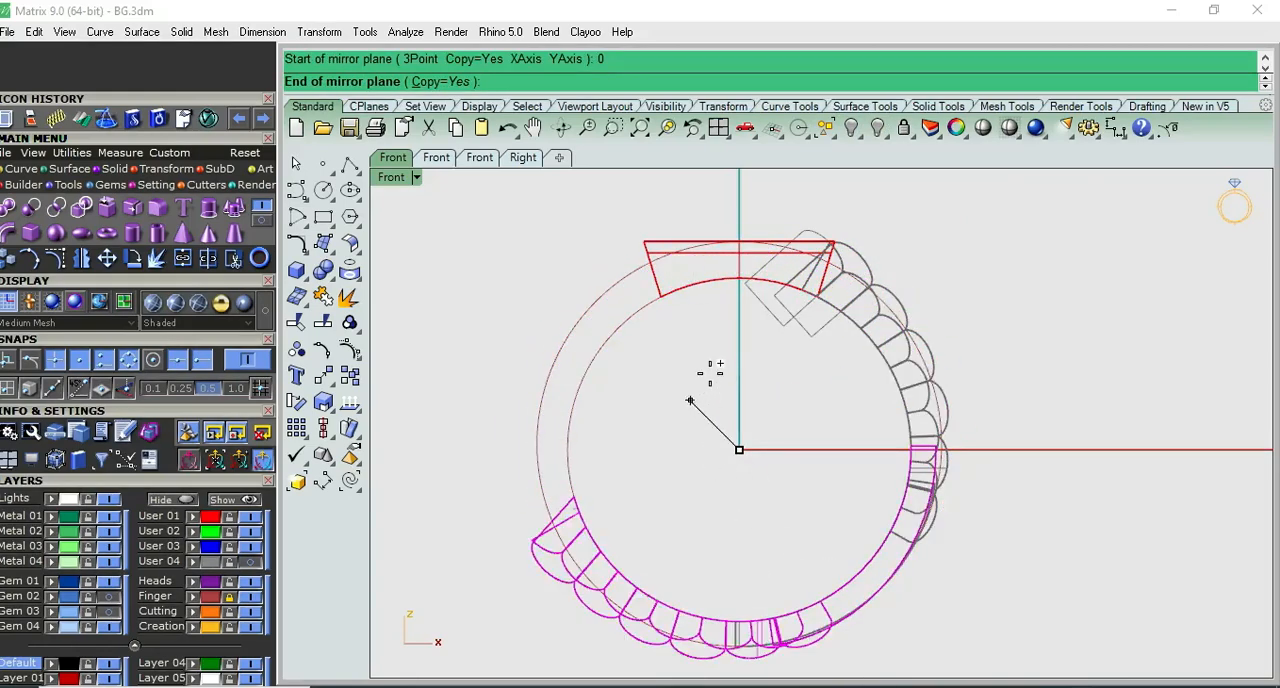
pyautogui.click(713, 364)
pyautogui.press('Escape')
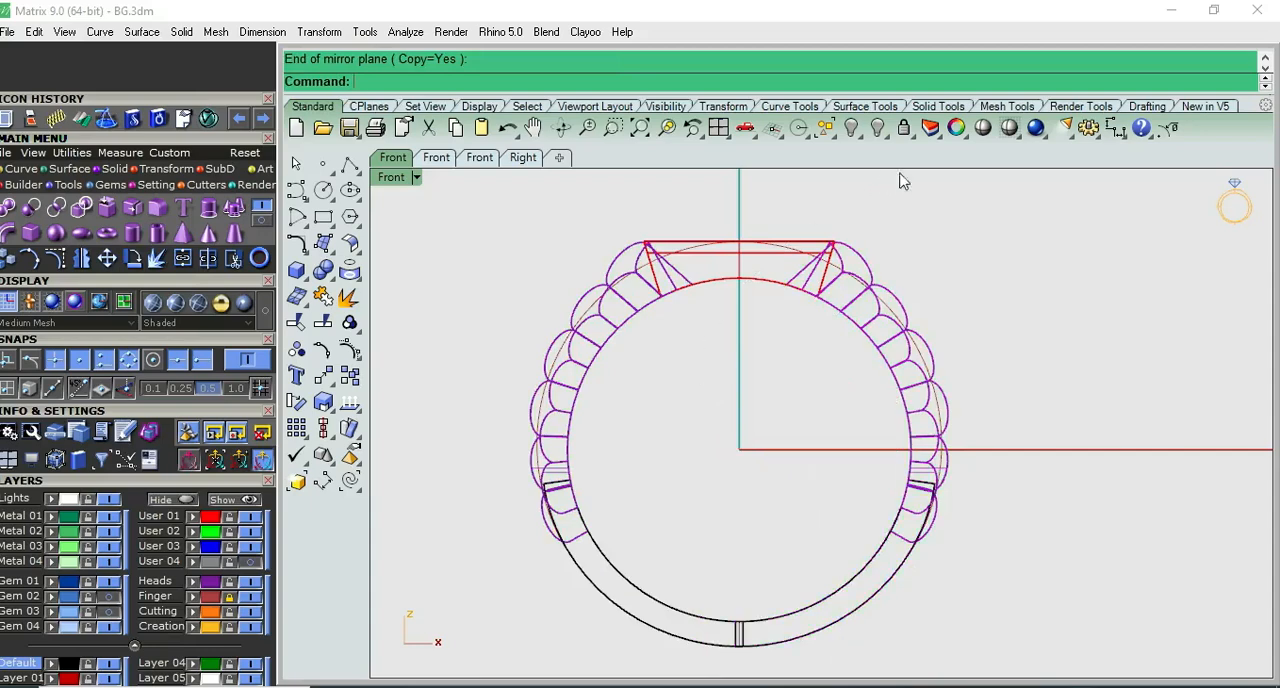
# - Examine the mirrored ring in shaded display from Perspective, Top, Front and Right views
pyautogui.click(984, 128)
pyautogui.press('F8')
pyautogui.moveTo(943, 271)
pyautogui.mouseDown(button='right')
pyautogui.moveTo(941, 351)
pyautogui.moveTo(1030, 409)
pyautogui.moveTo(1220, 286)
pyautogui.moveTo(919, 474)
pyautogui.moveTo(989, 265)
pyautogui.moveTo(1080, 310)
pyautogui.moveTo(923, 214)
pyautogui.moveTo(1037, 346)
pyautogui.moveTo(838, 446)
pyautogui.moveTo(830, 262)
pyautogui.mouseUp(button='right')
pyautogui.press('F6')
pyautogui.press('F5')
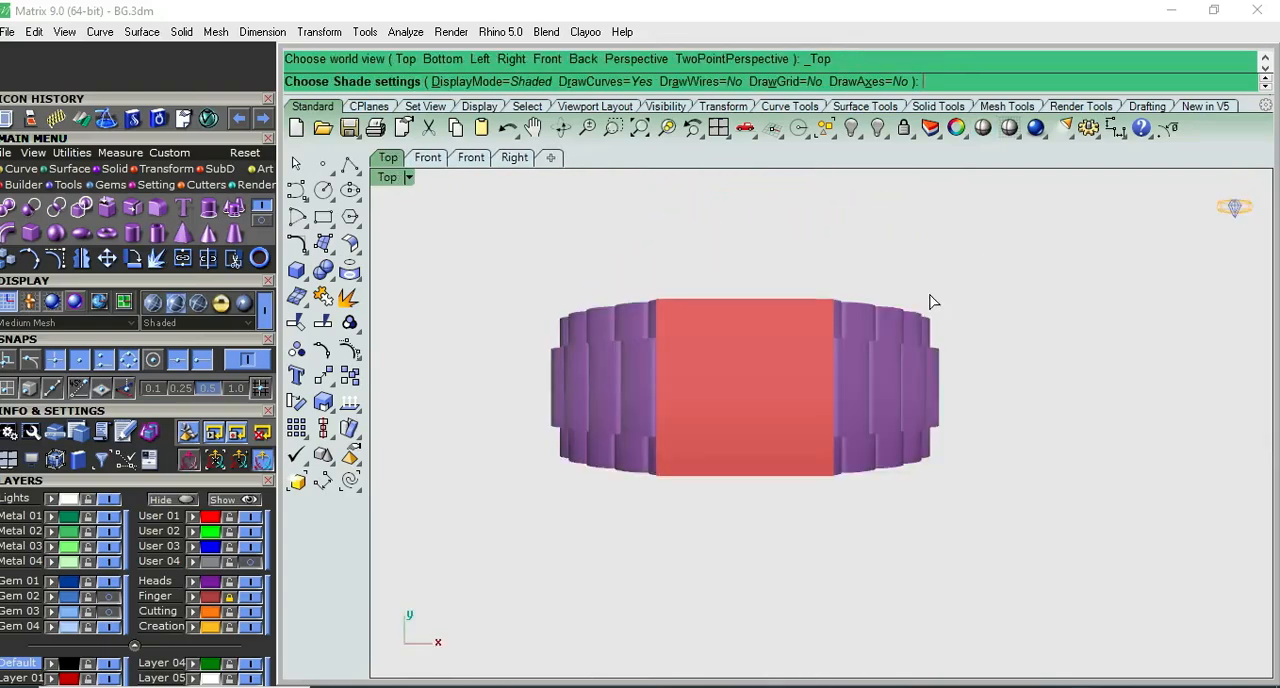
pyautogui.press('F7')
pyautogui.scroll(4, 934, 304)
pyautogui.press('F8')
pyautogui.moveTo(934, 343); pyautogui.dragTo(1034, 414, button='right')
pyautogui.press('F5')
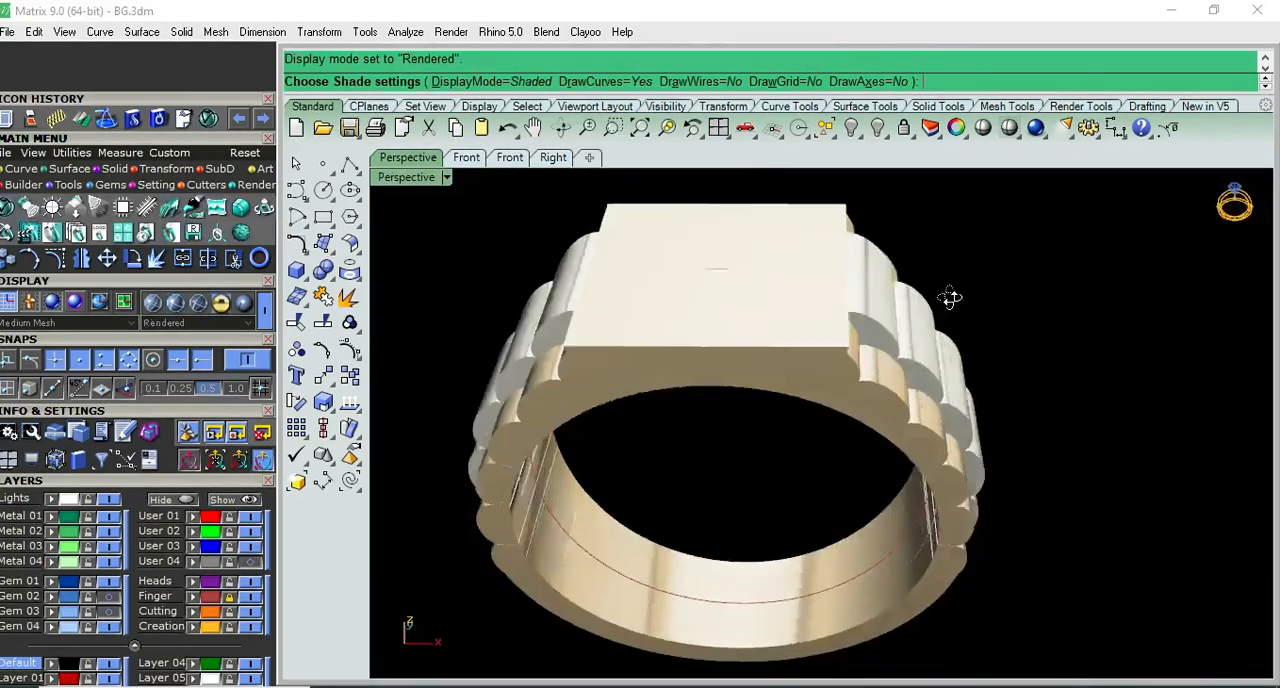
pyautogui.moveTo(949, 297)
pyautogui.mouseDown(button='right')
pyautogui.moveTo(721, 285)
pyautogui.moveTo(810, 214)
pyautogui.moveTo(899, 195)
pyautogui.moveTo(920, 270)
pyautogui.moveTo(723, 359)
pyautogui.mouseUp(button='right')
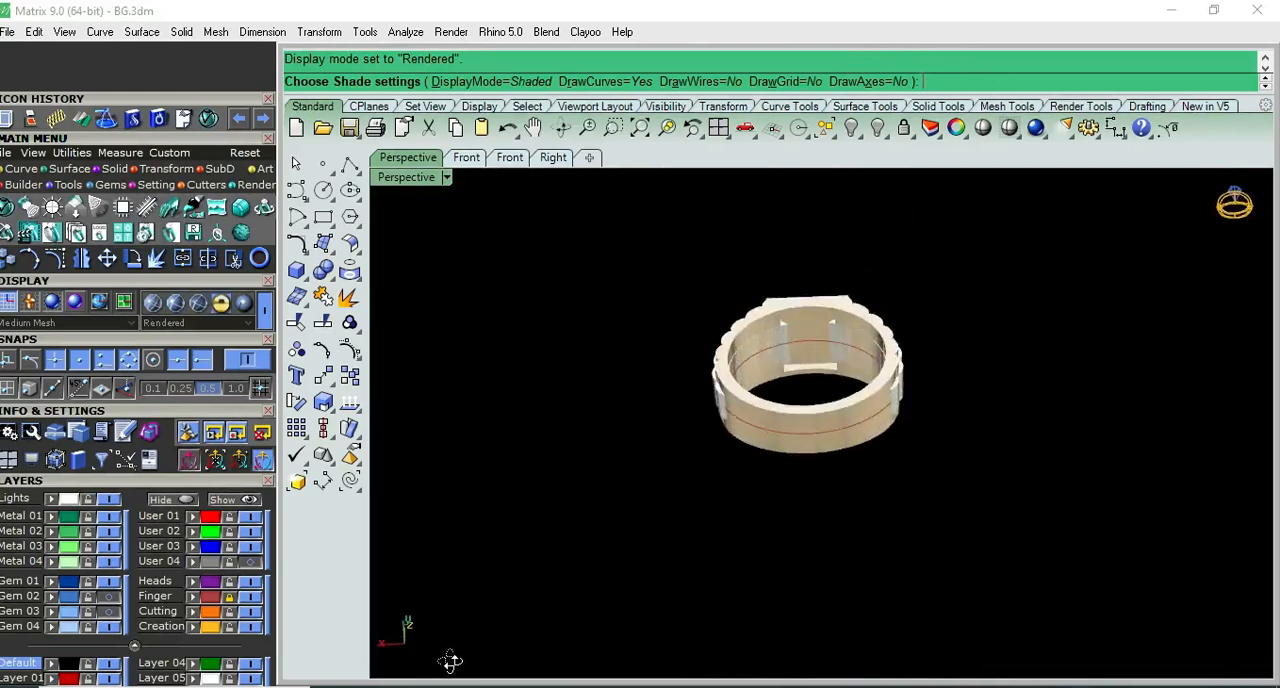
# - Inspect the ring in rendered display from Top, Front, Right and Perspective views, and return to the wireframe Front view
pyautogui.press('F5')
pyautogui.press('F6')
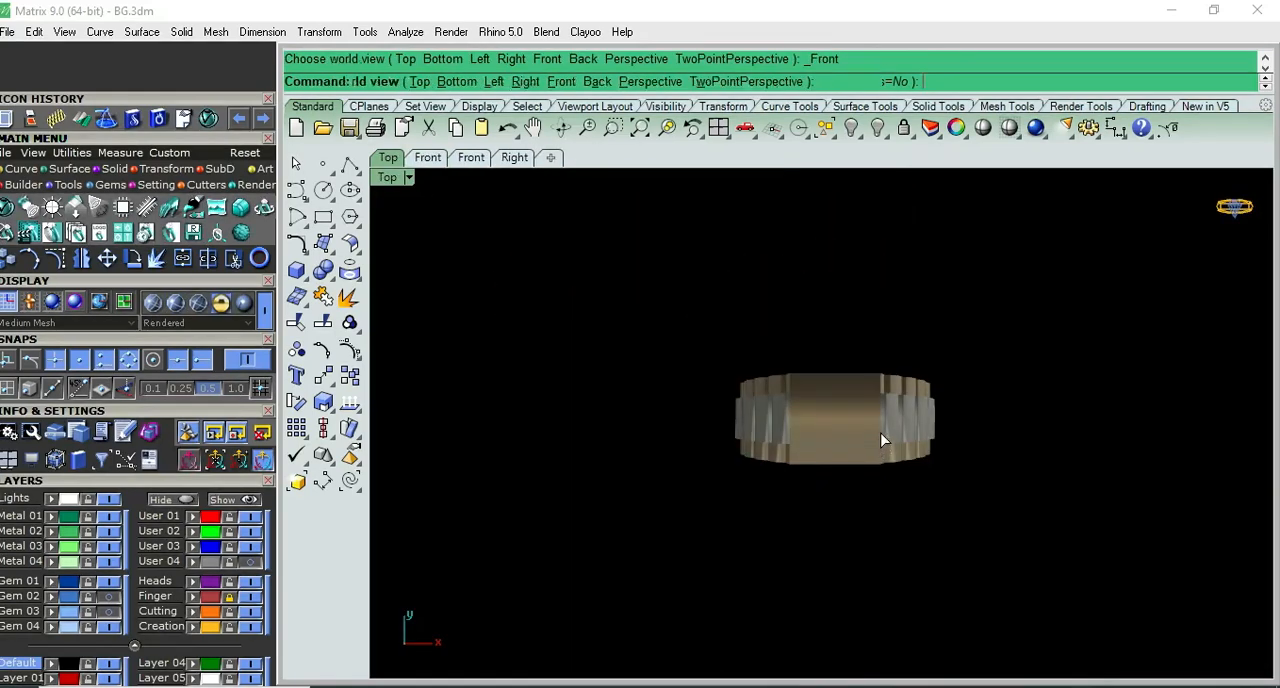
pyautogui.scroll(3, 869, 306)
pyautogui.moveTo(842, 330); pyautogui.dragTo(742, 453, button='right')
pyautogui.press('F7')
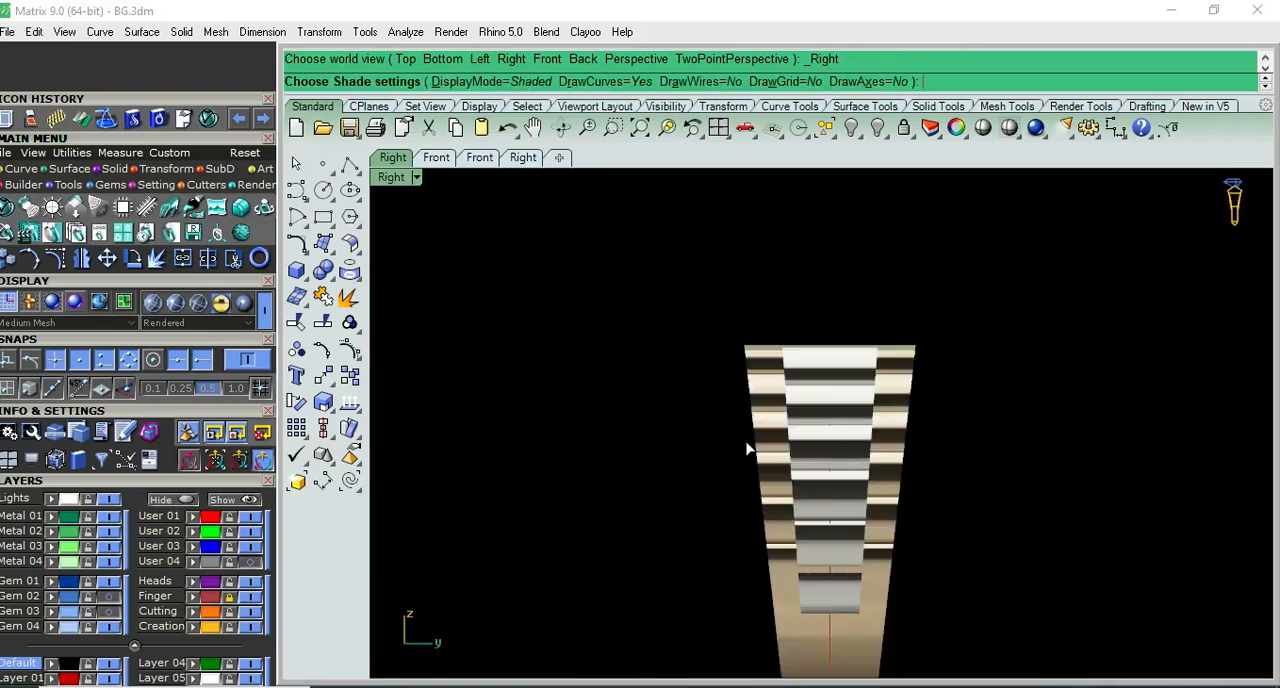
pyautogui.press('F5')
pyautogui.press('F8')
pyautogui.moveTo(717, 387); pyautogui.dragTo(812, 569, button='right')
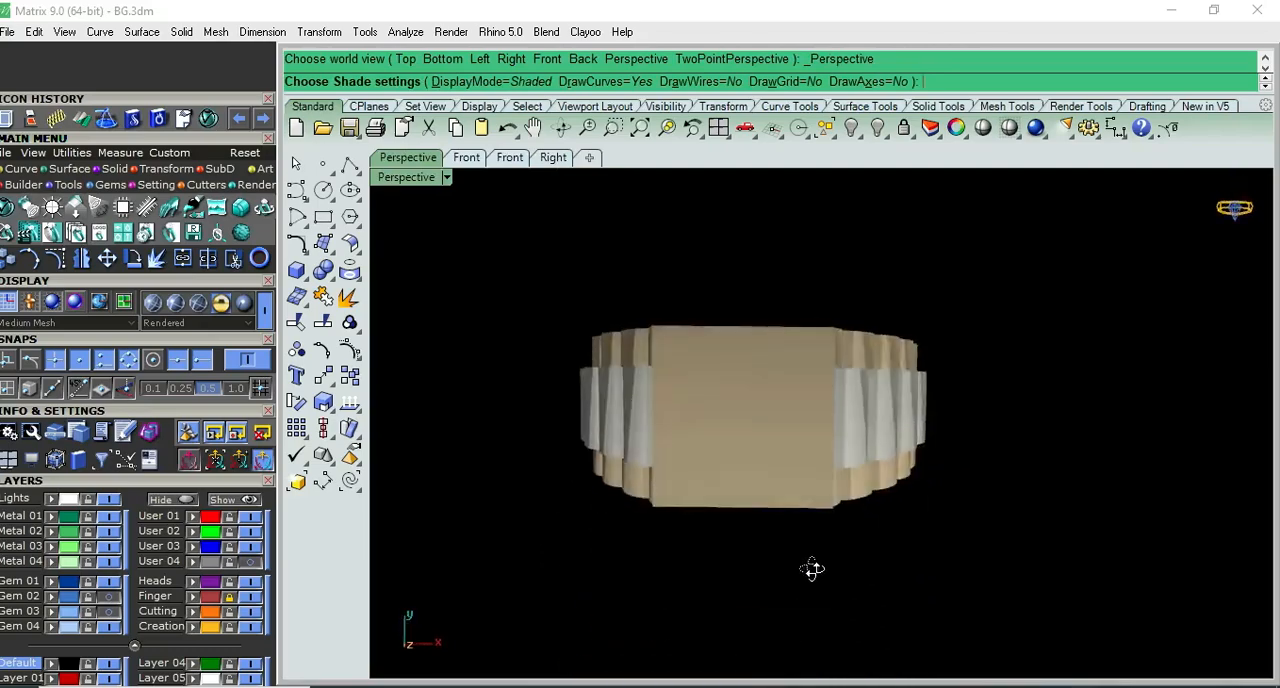
pyautogui.moveTo(731, 407); pyautogui.dragTo(897, 684, button='right')
pyautogui.hotkey('ctrl', 'F2')
pyautogui.press('Escape')
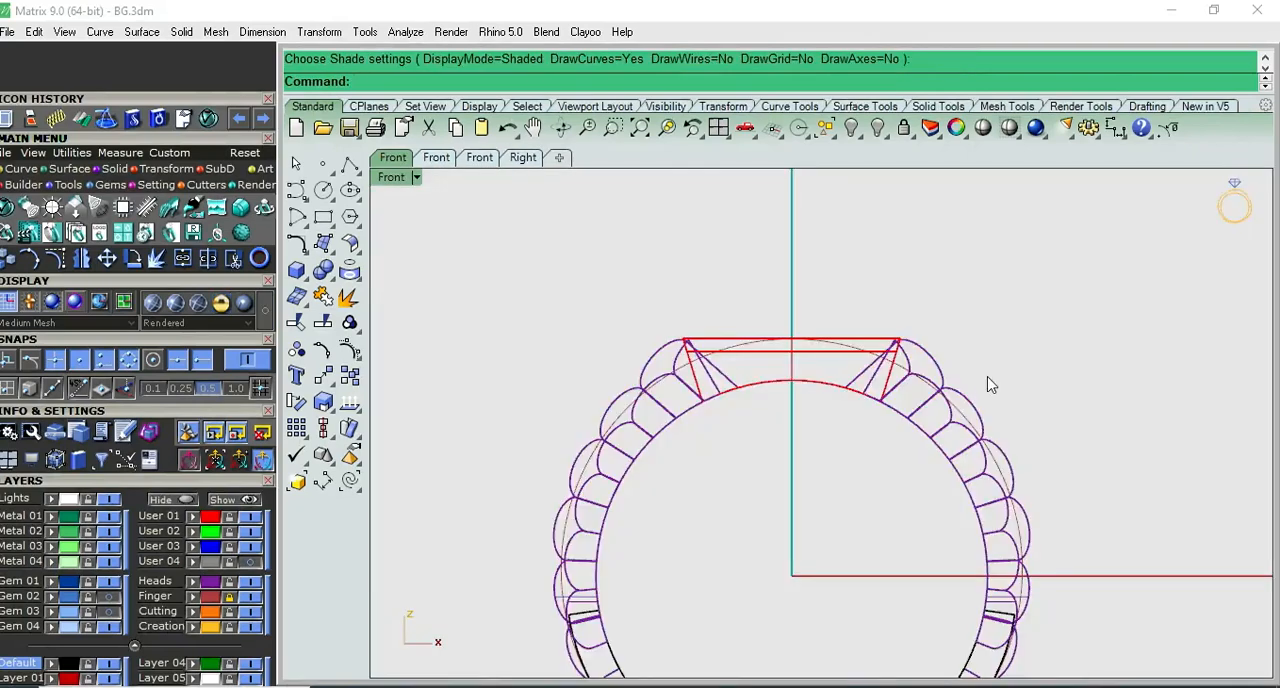